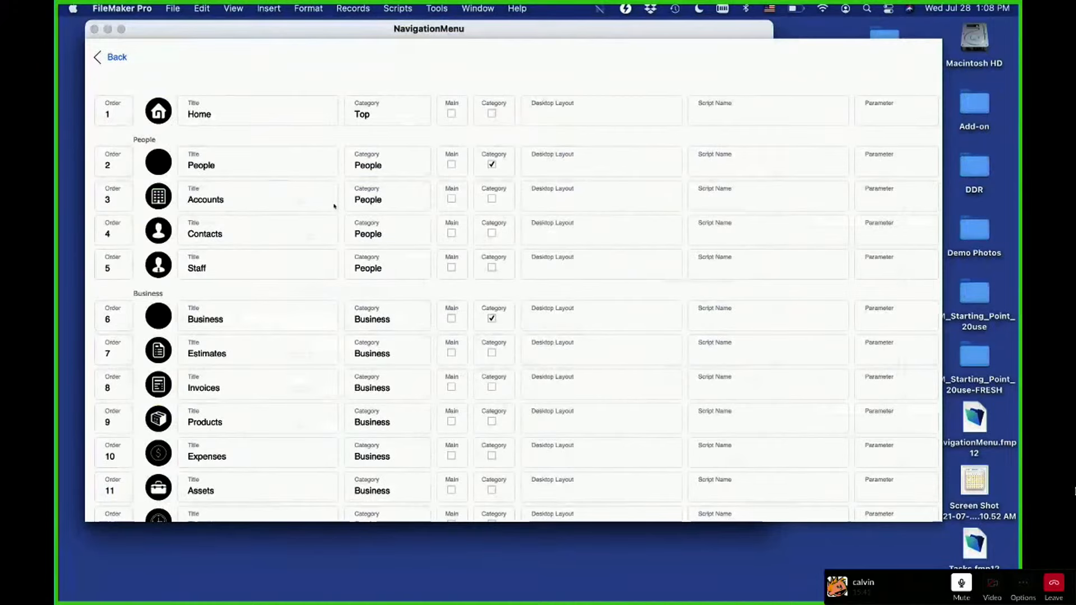
# Look over the navigation menu records and mark the Home record as Main
pyautogui.scroll(-6, 335, 201)
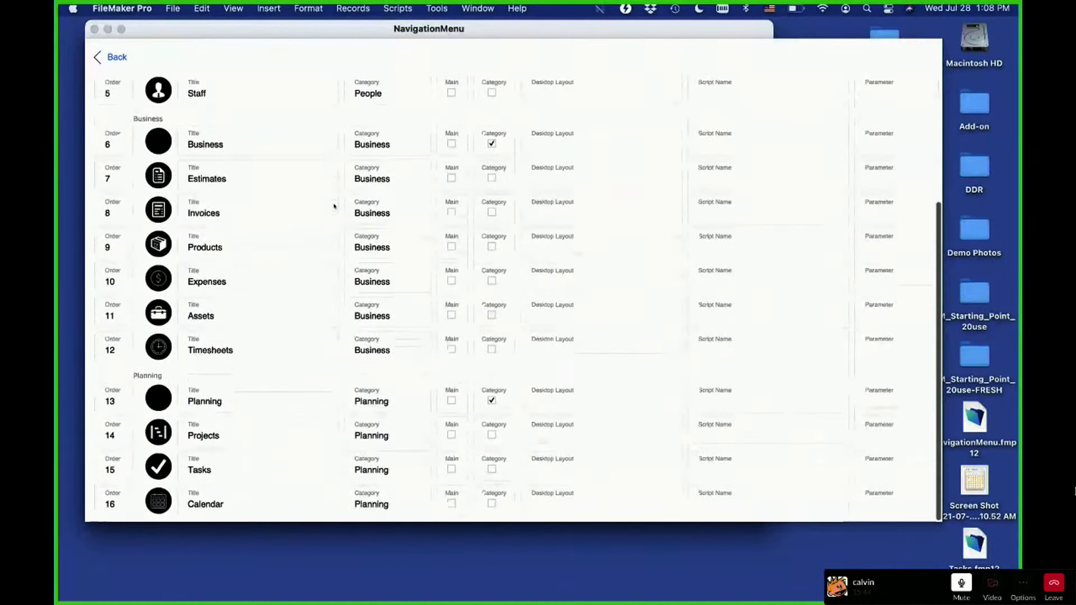
pyautogui.scroll(6, 335, 206)
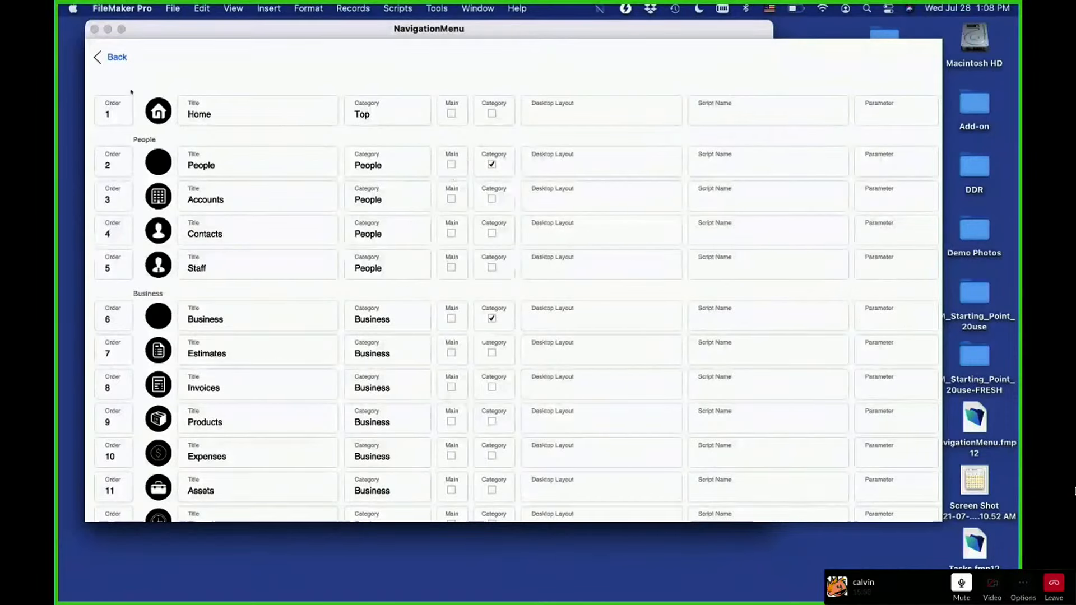
pyautogui.click(452, 114)
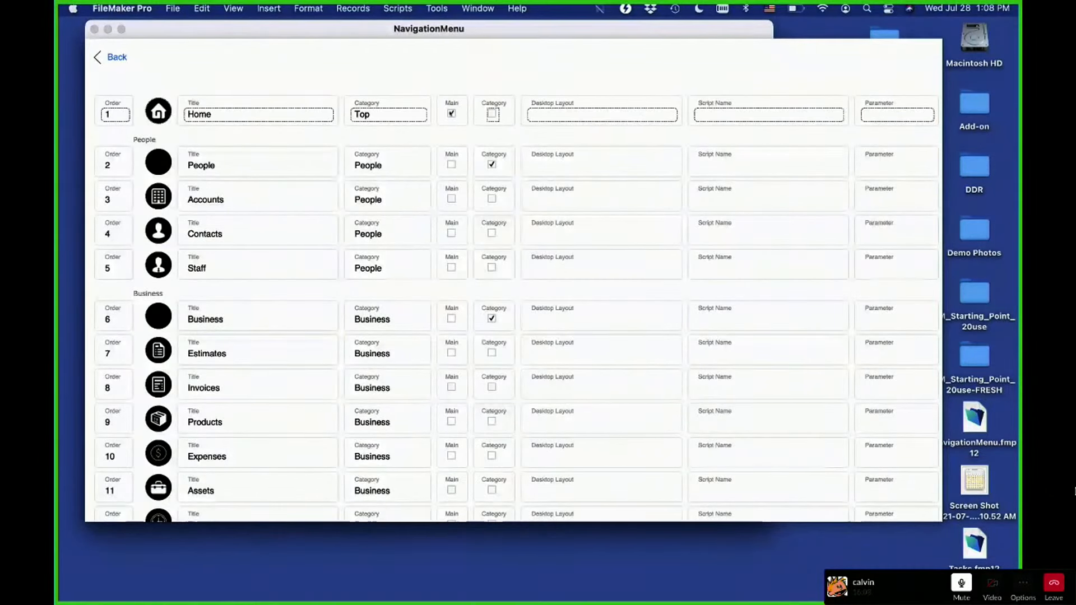
# Set the Home record's desktop layout to navigation_List_Card and commit the record
pyautogui.click(579, 113)
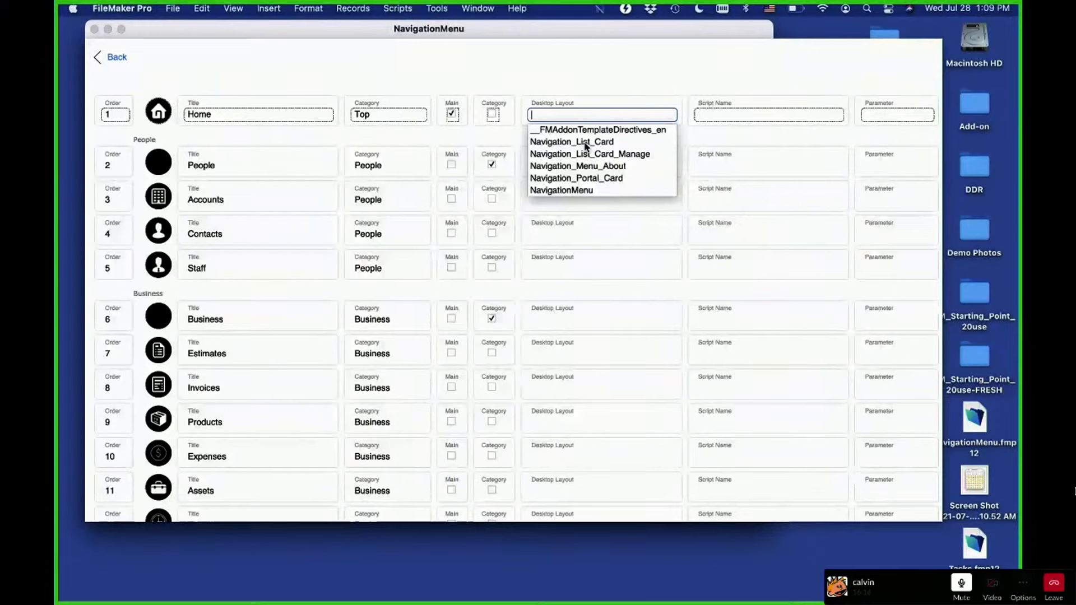
pyautogui.click(555, 116)
pyautogui.write('navigation_List_Card')
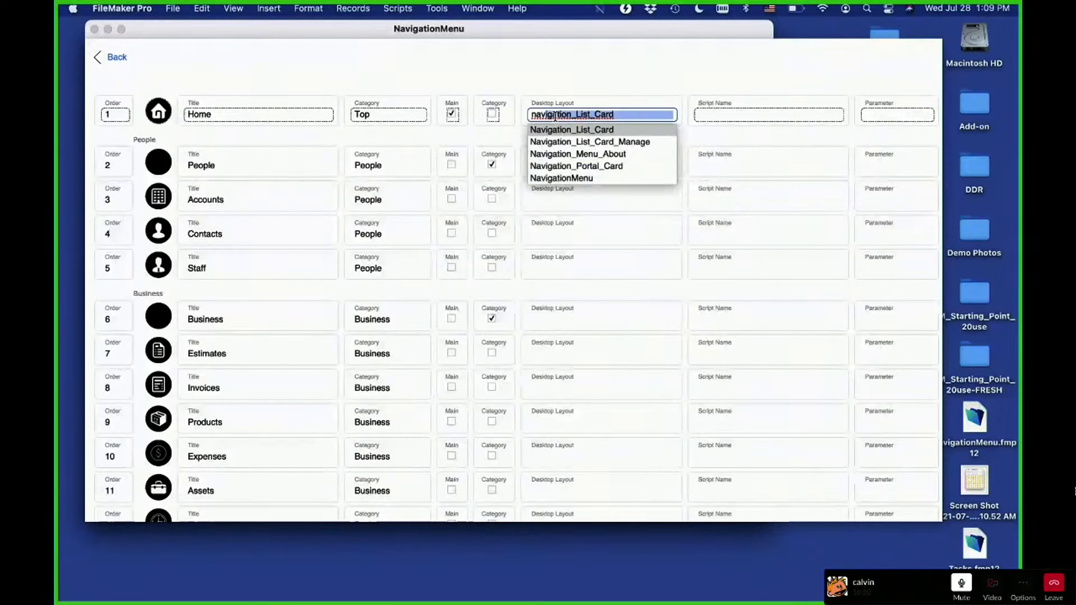
pyautogui.press('Return')
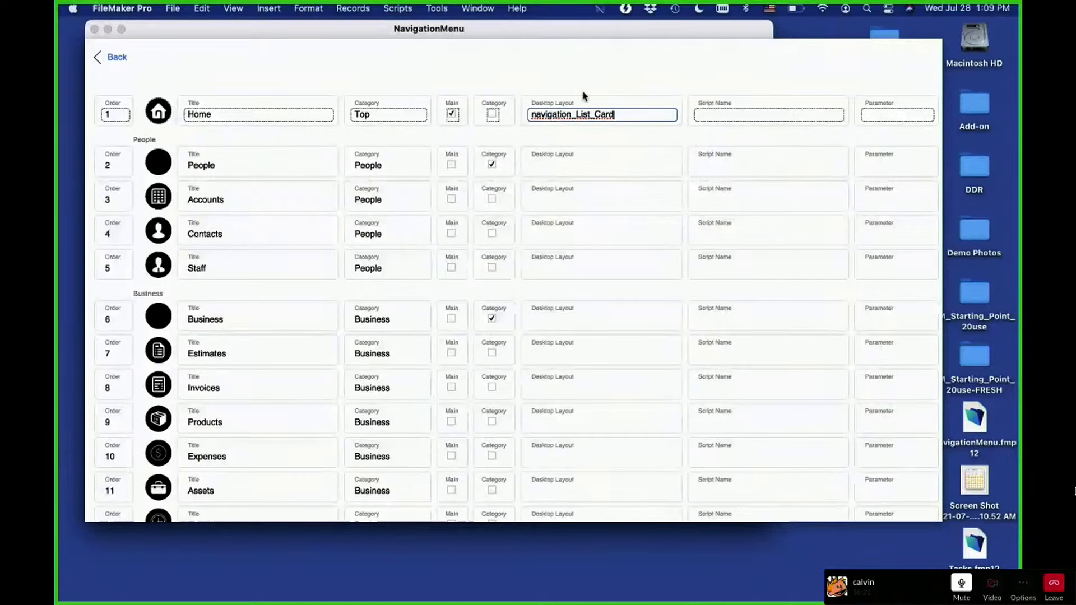
pyautogui.click(620, 125)
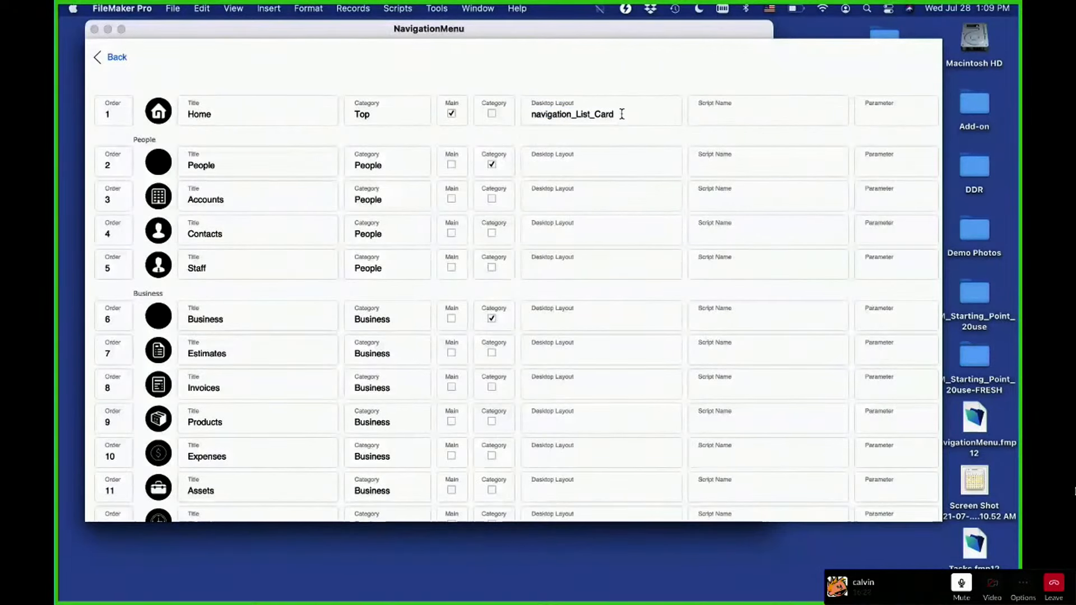
# Clear the Home record's desktop layout and visit its script name and parameter fields
pyautogui.click(621, 114)
pyautogui.write('f')
pyautogui.moveTo(621, 113); pyautogui.dragTo(628, 96)
pyautogui.press('BackSpace')
pyautogui.click(733, 133)
pyautogui.click(752, 114)
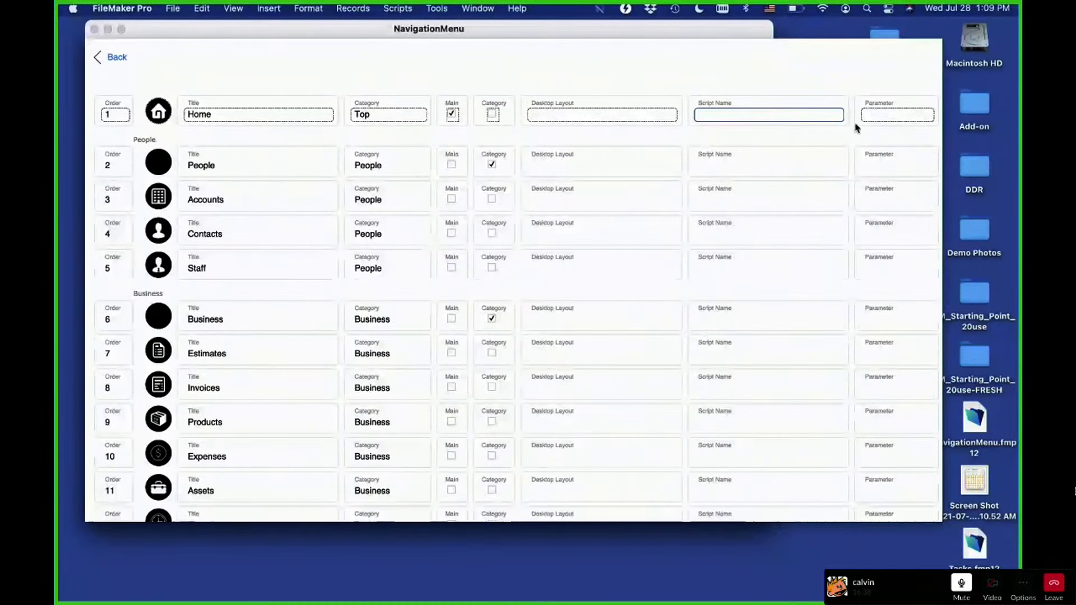
pyautogui.click(873, 116)
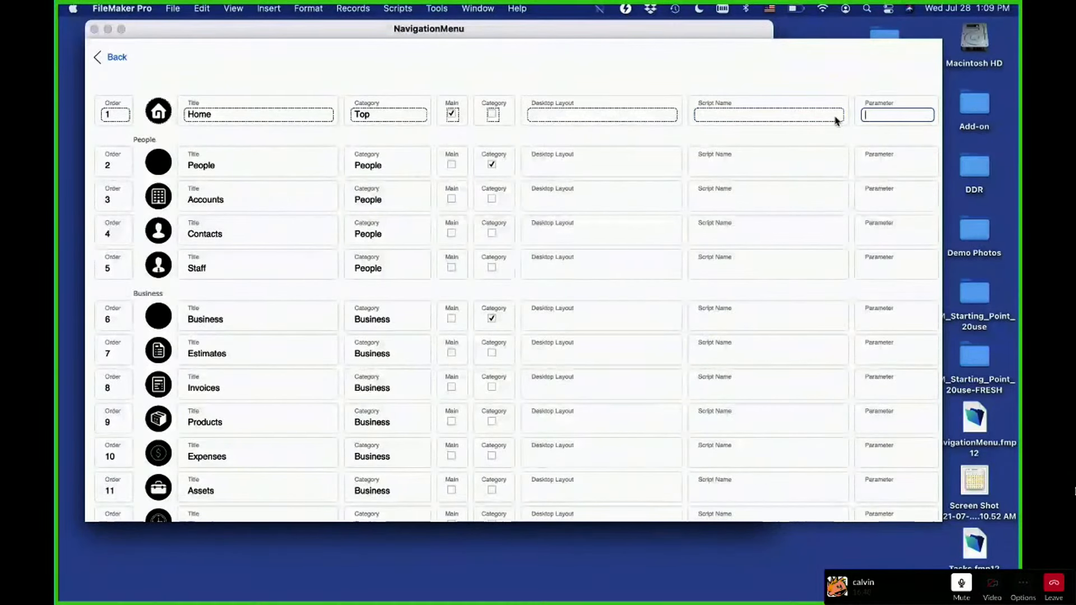
# Look over the remaining menu records and return to the navigation menu
pyautogui.scroll(-5, 411, 385)
pyautogui.scroll(5, 410, 384)
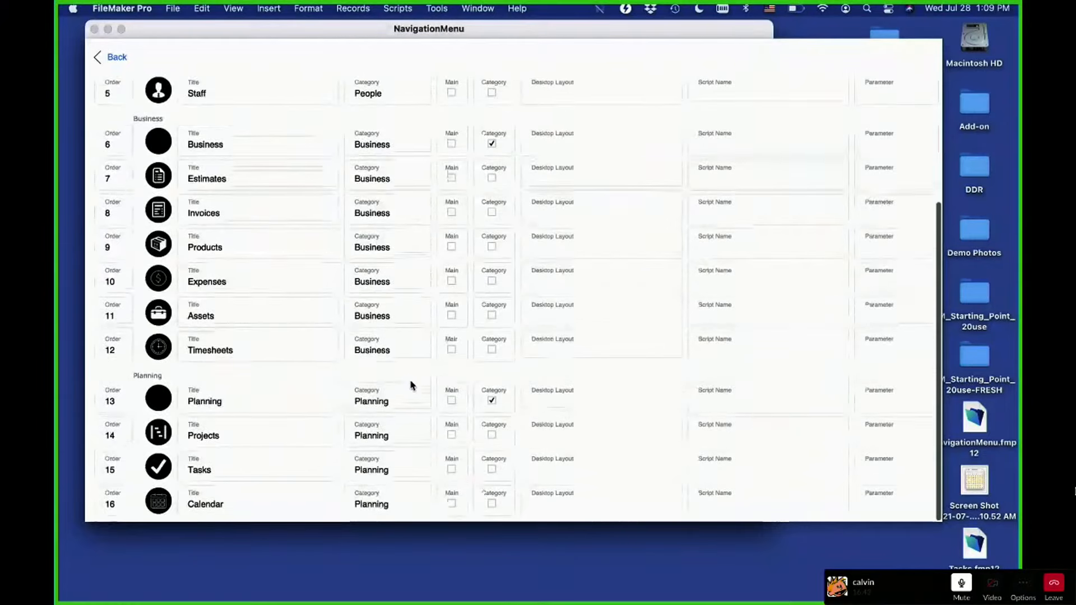
pyautogui.click(110, 68)
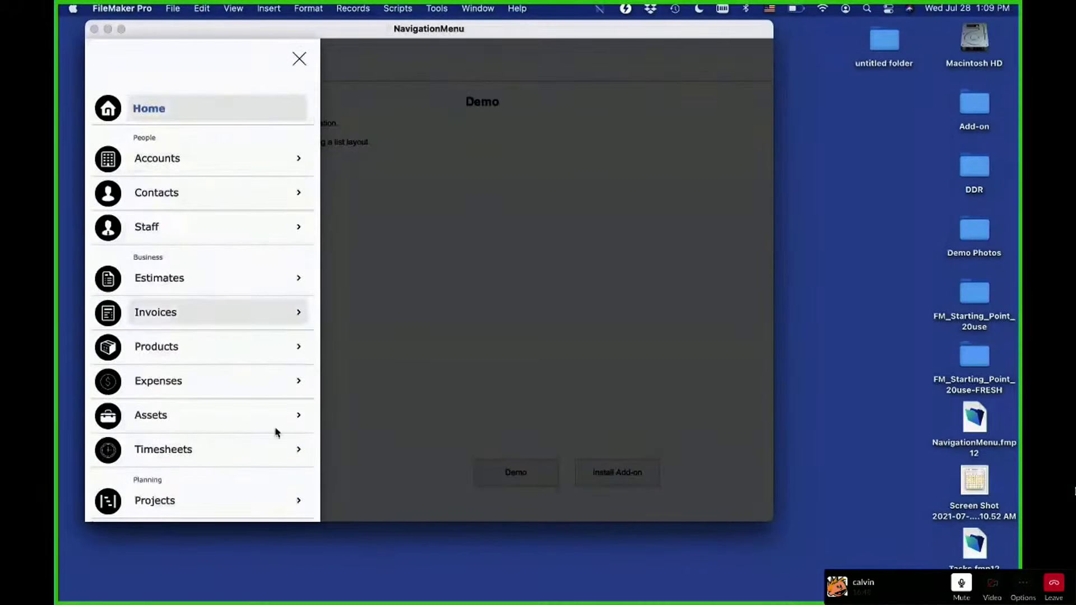
# Reopen the menu records from the settings gear below the Calendar entry, go back, and close the navigation menu
pyautogui.scroll(-3, 273, 466)
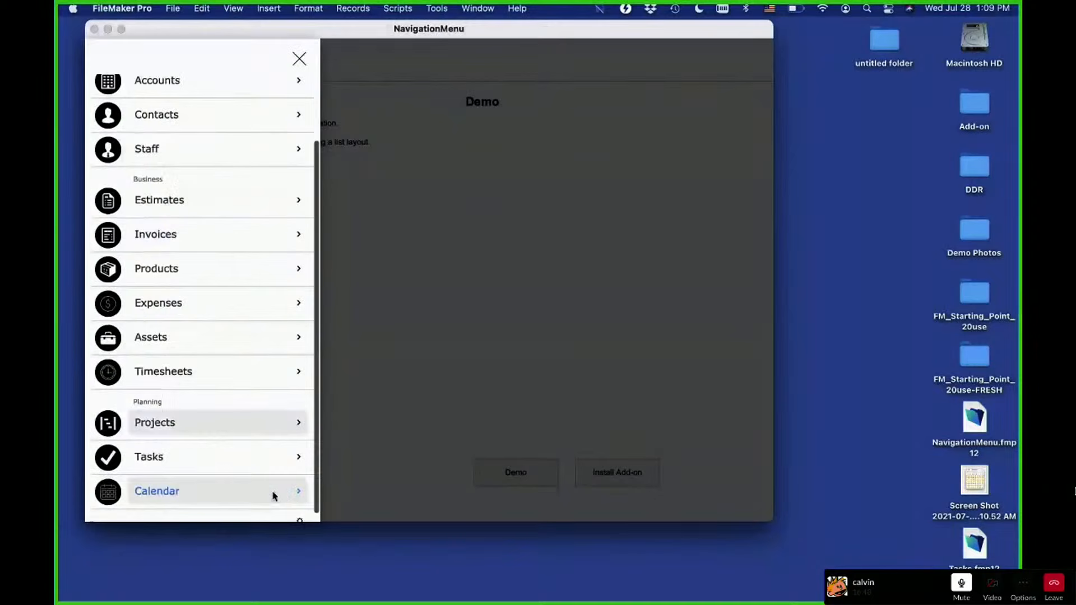
pyautogui.click(300, 514)
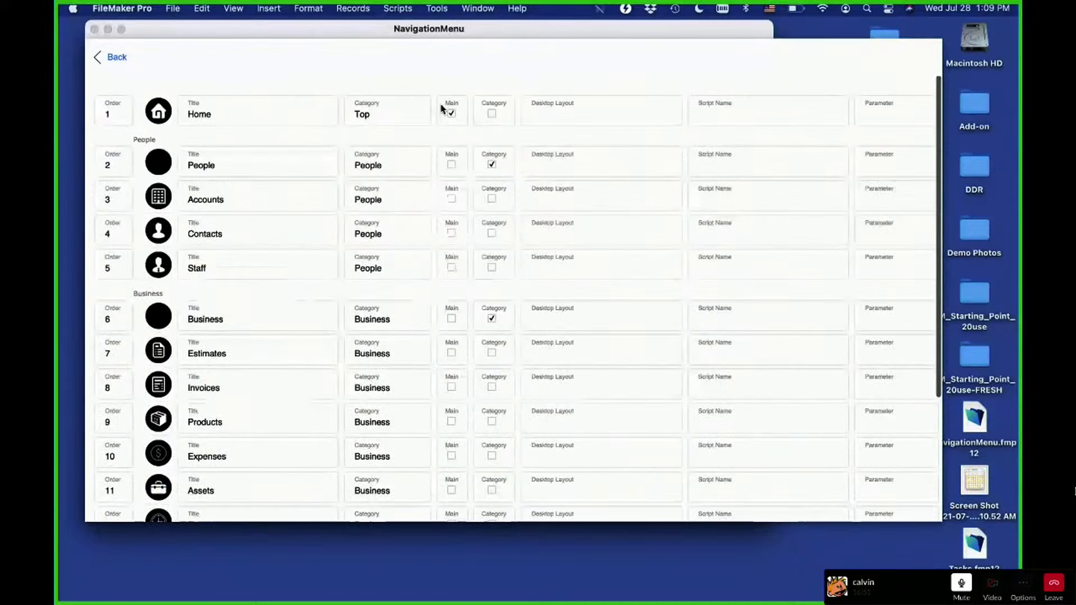
pyautogui.click(114, 55)
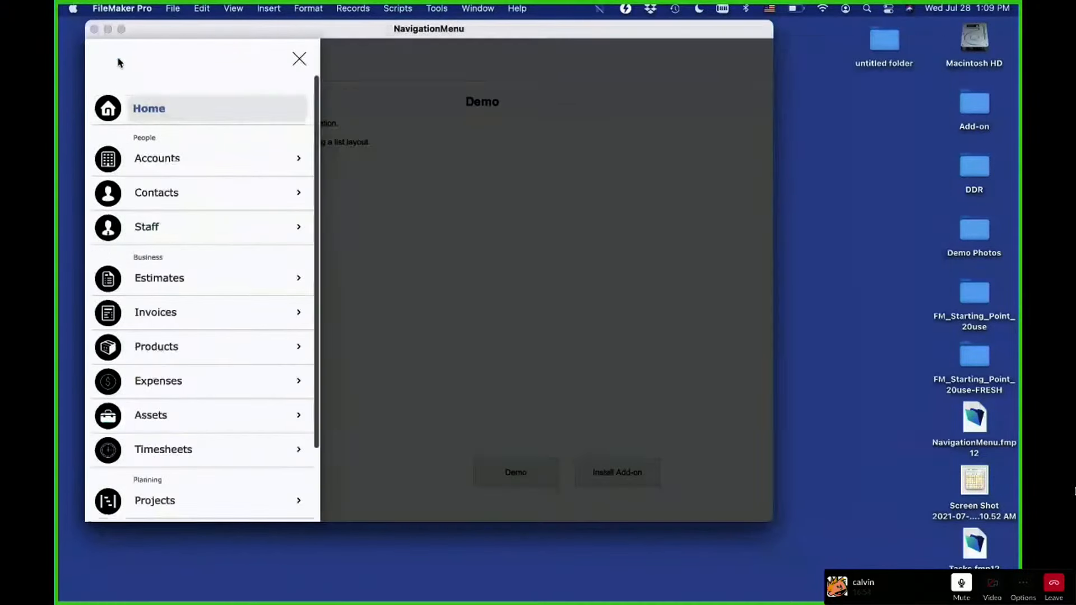
pyautogui.click(301, 59)
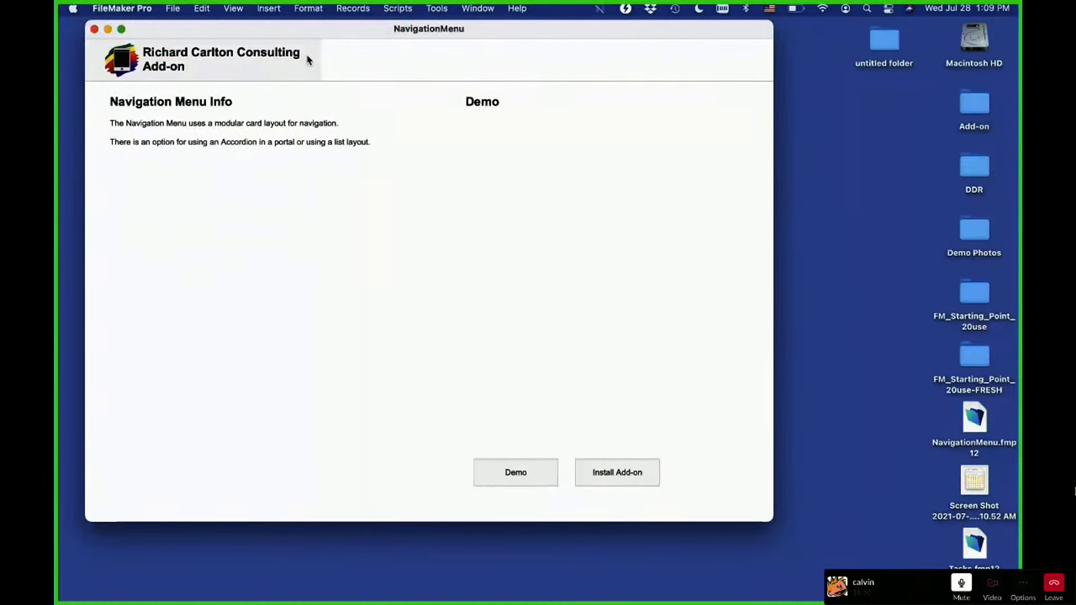
# Open the Navigation_Portal_Card layout in its own window from the layout manager
pyautogui.press('super+shift+l')
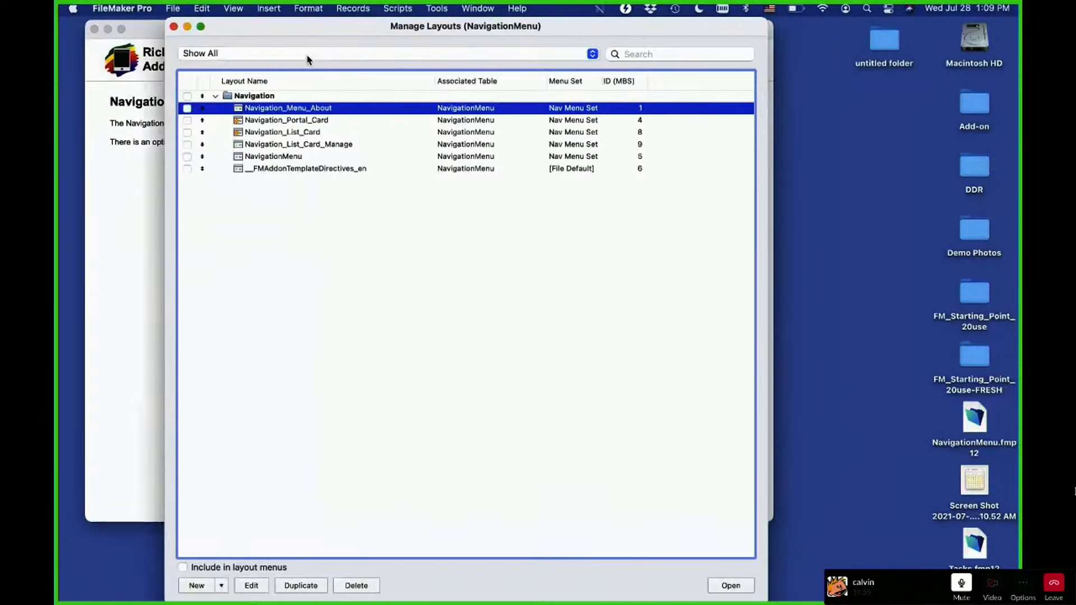
pyautogui.click(325, 120)
pyautogui.click(731, 585)
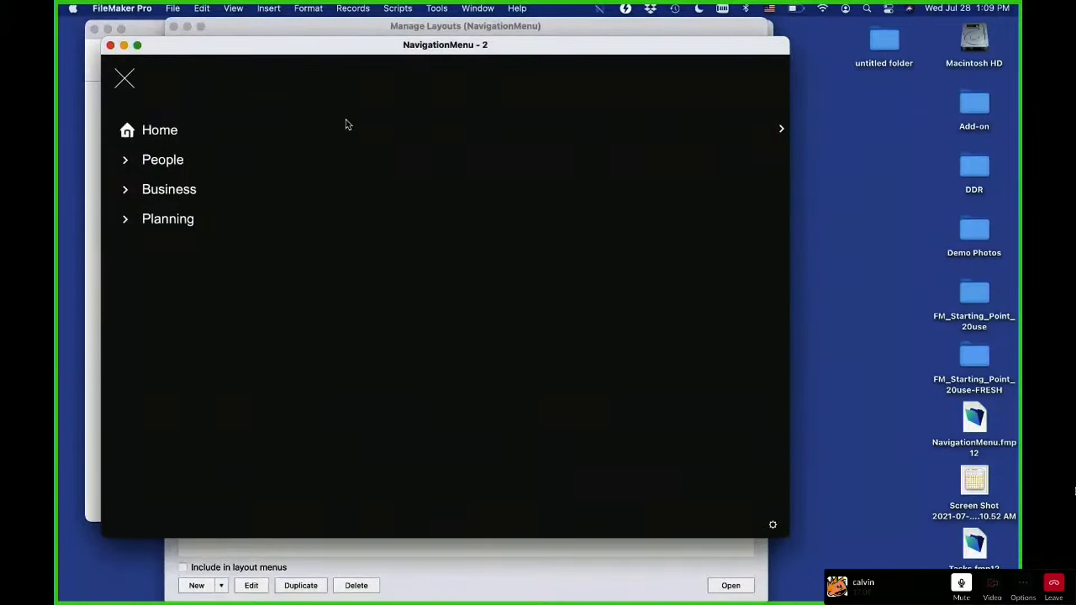
# Step down the accordion menu, expanding and collapsing the People, Business and Planning categories in turn
pyautogui.press('Down')
pyautogui.press('Down')
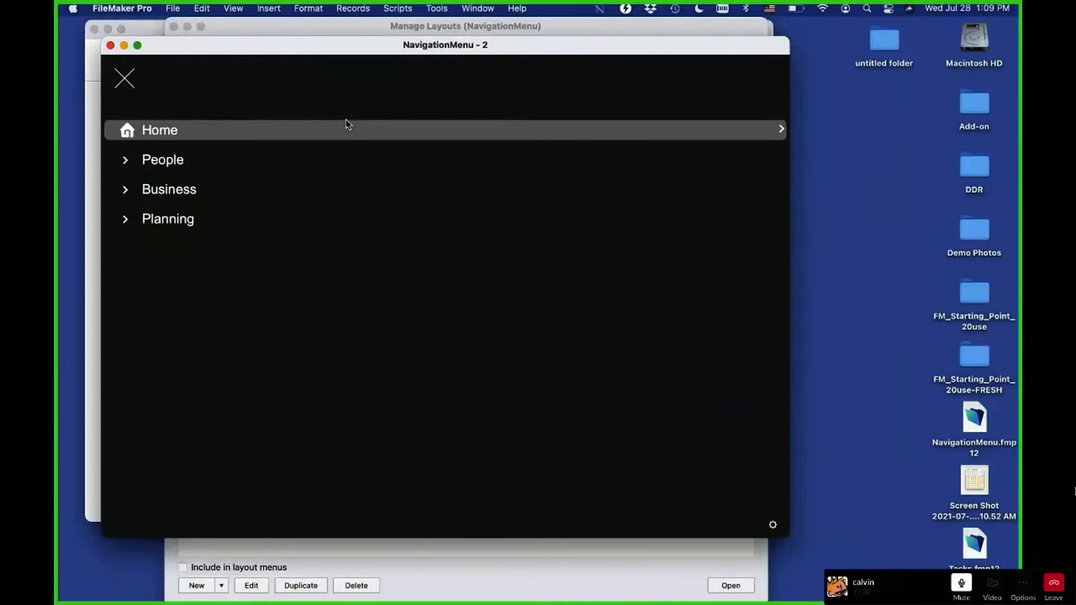
pyautogui.press('Right')
pyautogui.press('Left')
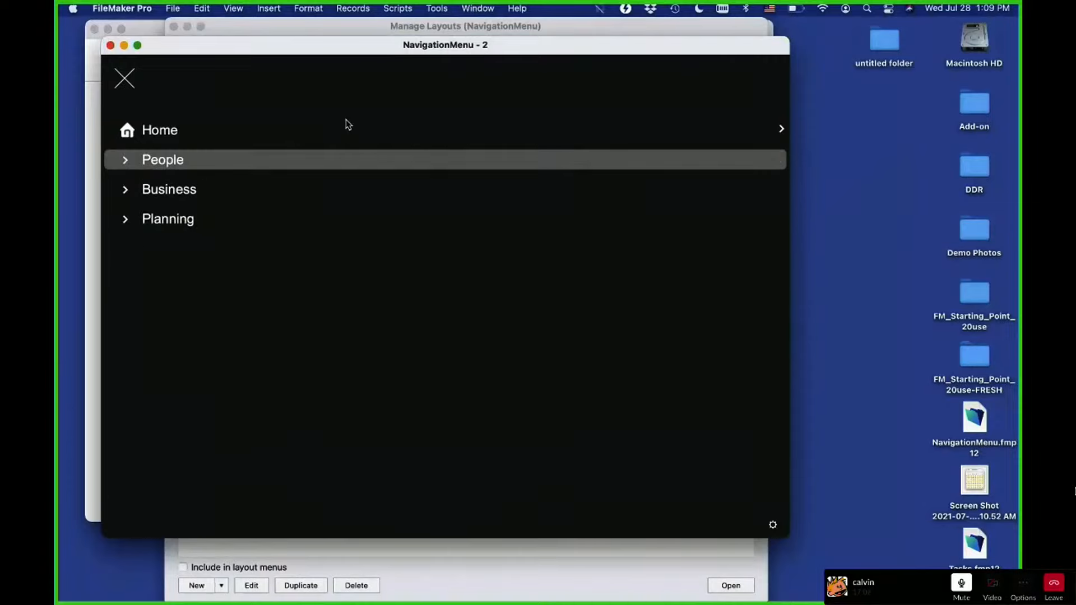
pyautogui.press('Down')
pyautogui.press('Right')
pyautogui.press('Left')
pyautogui.press('Down')
pyautogui.press('Right')
pyautogui.press('Left')
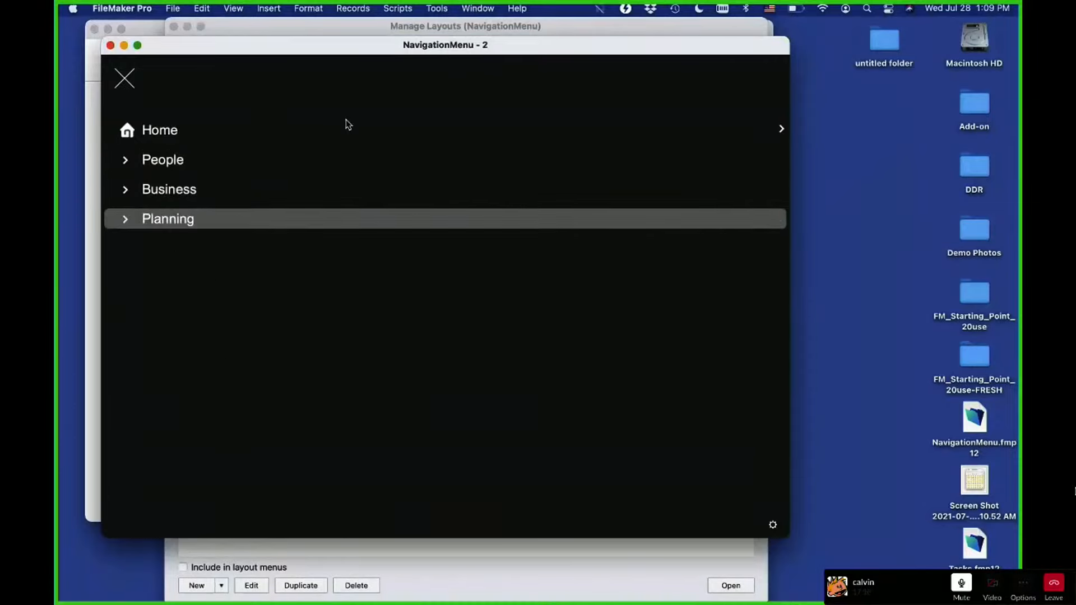
# Step back up the accordion menu through Business and expand the People category
pyautogui.press('Up')
pyautogui.press('Right')
pyautogui.press('Left')
pyautogui.press('Up')
pyautogui.press('Right')
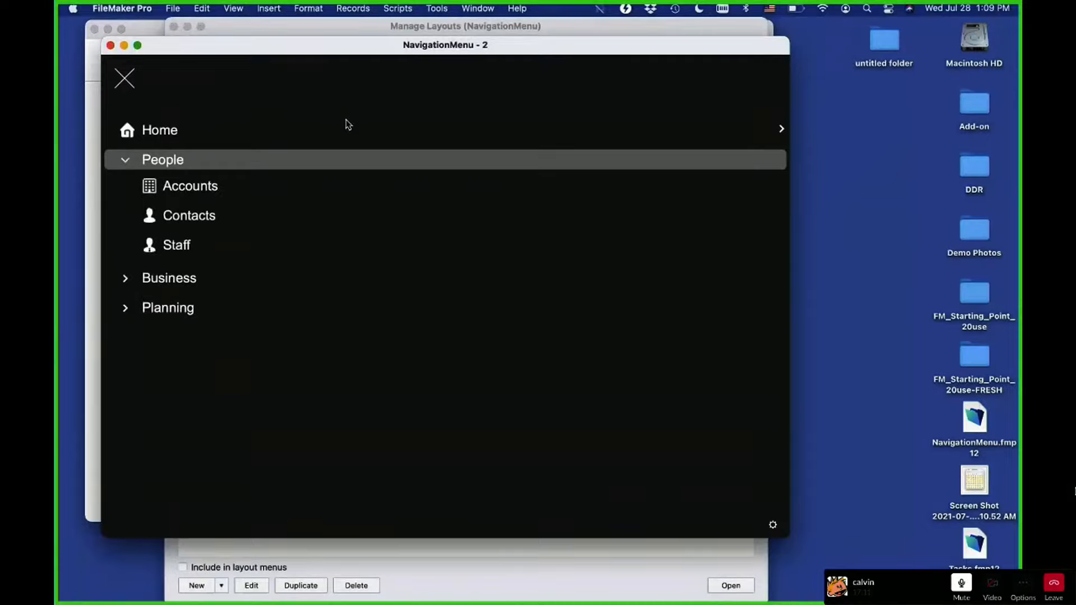
# Step through the People entries, expand the Business category, and return to People to collapse it
pyautogui.press('Down')
pyautogui.press('Down')
pyautogui.press('Down')
pyautogui.press('Down')
pyautogui.press('Right')
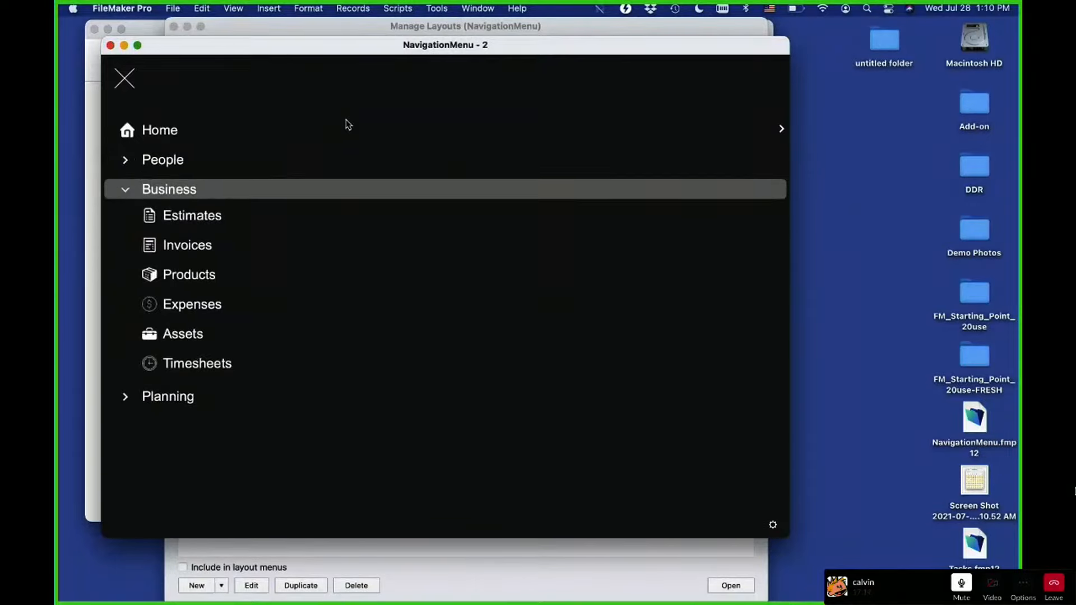
pyautogui.press('Up')
pyautogui.press('Right')
pyautogui.press('Left')
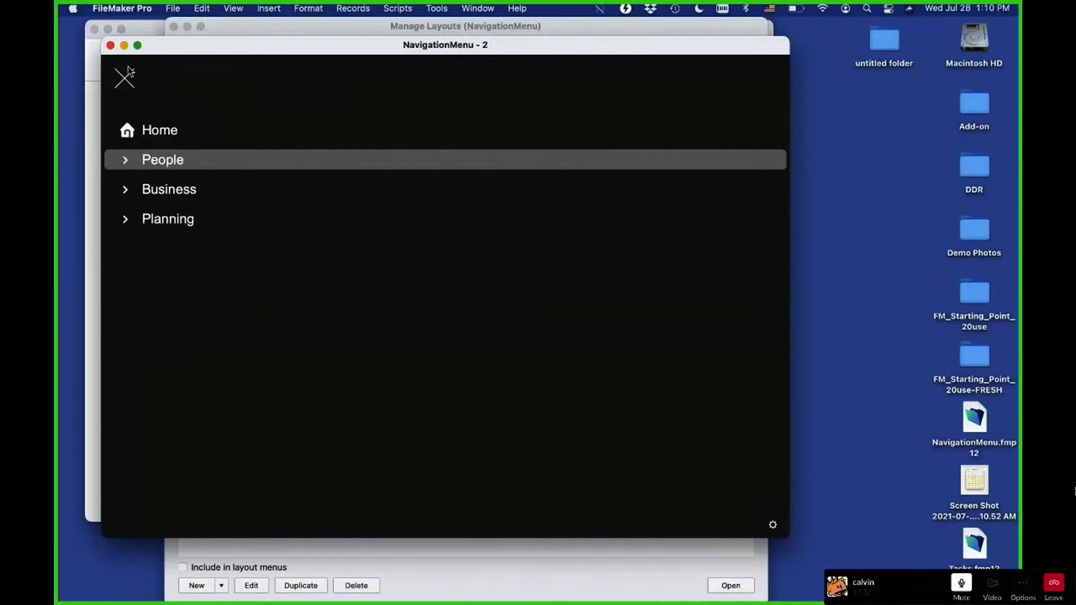
# Close the portal card window and the layout manager, and shift the NavigationMenu window down and to the right
pyautogui.click(110, 44)
pyautogui.click(175, 26)
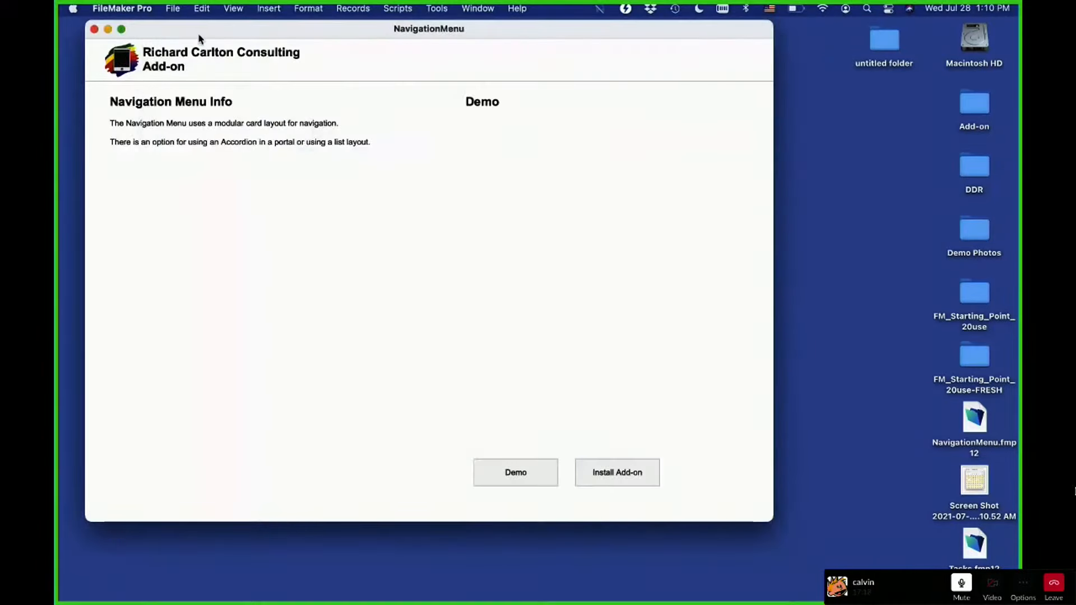
pyautogui.moveTo(199, 36); pyautogui.dragTo(275, 60)
# Open FM_Starting_Point_20use.fmp12 from the desktop folder FM_Starting_Point_20use-FRESH and close the folder window
pyautogui.doubleClick(976, 359)
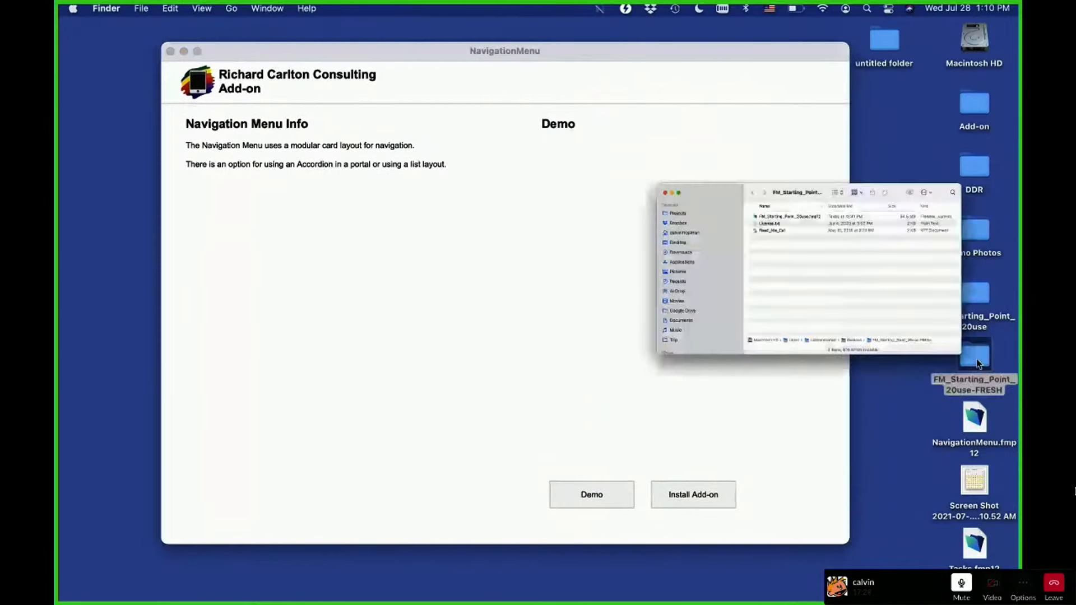
pyautogui.click(550, 84)
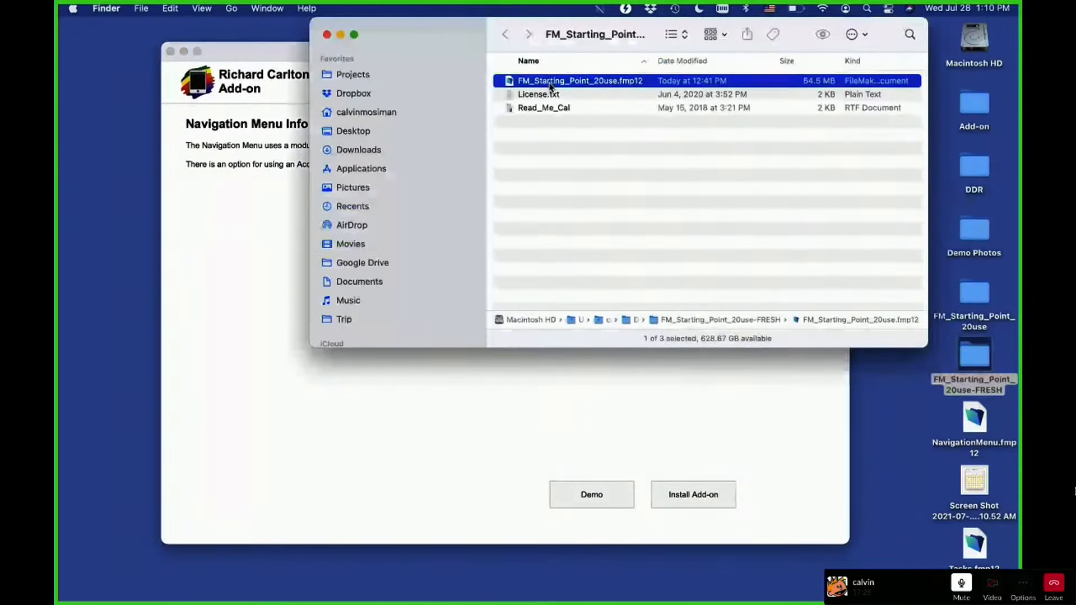
pyautogui.doubleClick(550, 84)
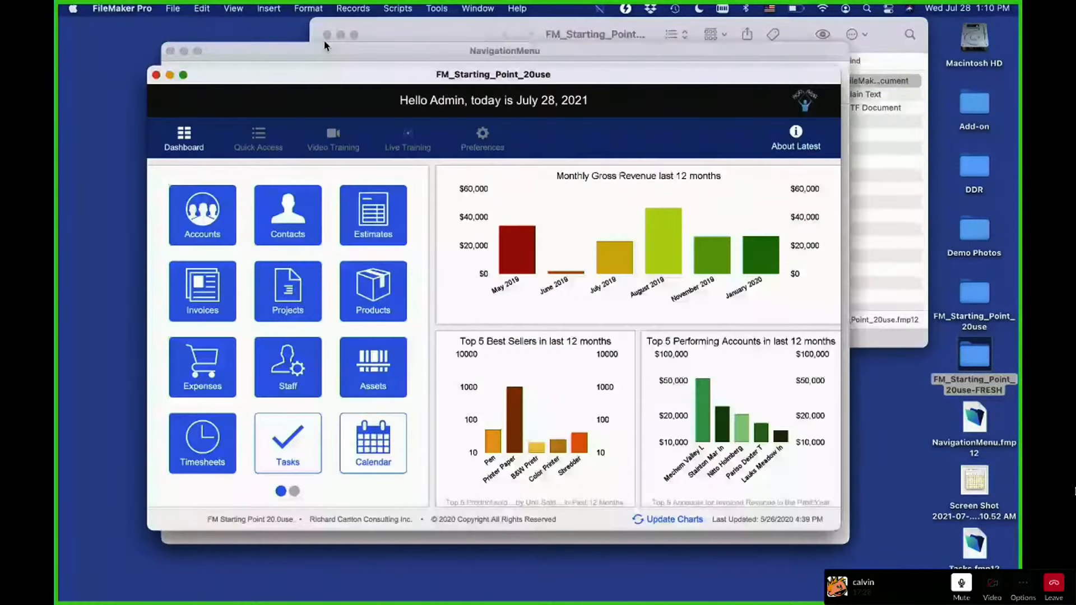
pyautogui.click(327, 36)
# Switch the dashboard of FM_Starting_Point_20use to Layout mode and move its window to the top of the screen
pyautogui.moveTo(376, 75); pyautogui.dragTo(394, 74)
pyautogui.press('super+l')
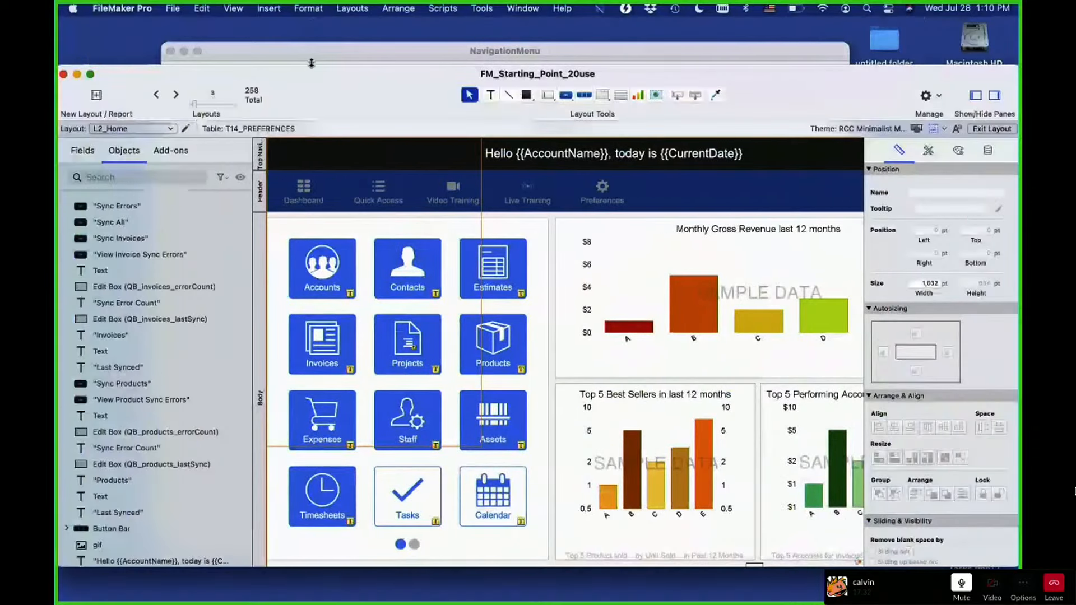
pyautogui.moveTo(311, 64); pyautogui.dragTo(311, 17)
# Install the Left Navigation Card add-on in the FM_Starting_Point_20use file
pyautogui.click(171, 103)
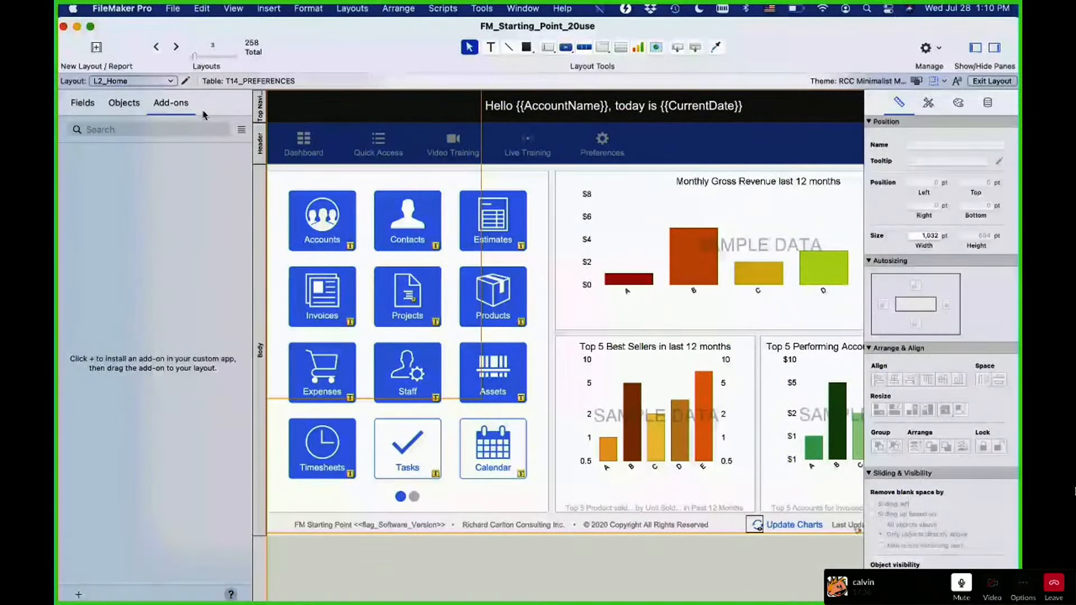
pyautogui.click(78, 595)
pyautogui.scroll(-10, 503, 404)
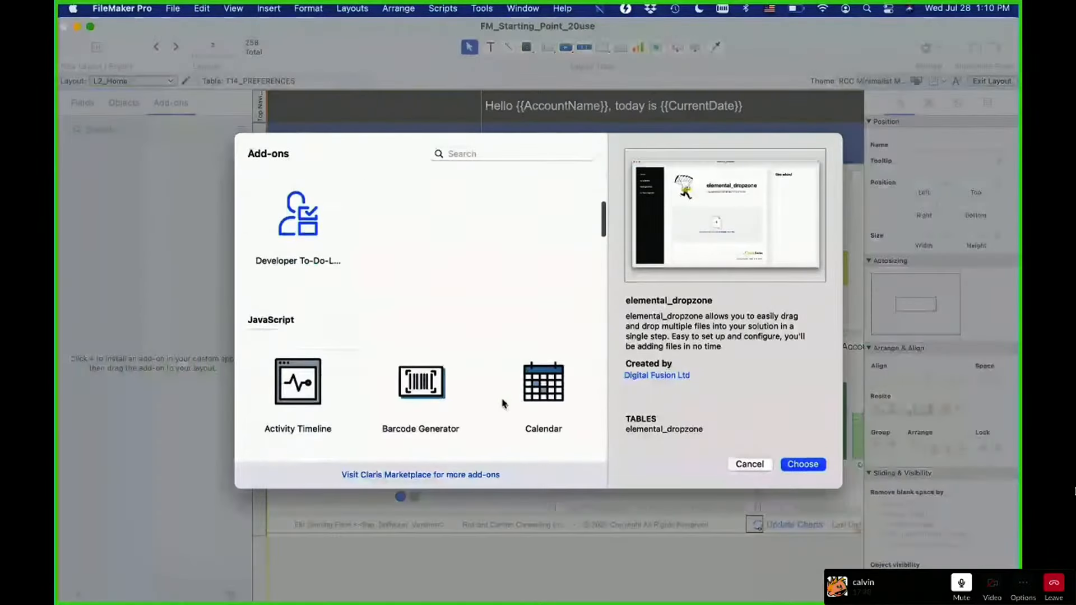
pyautogui.scroll(-10, 503, 404)
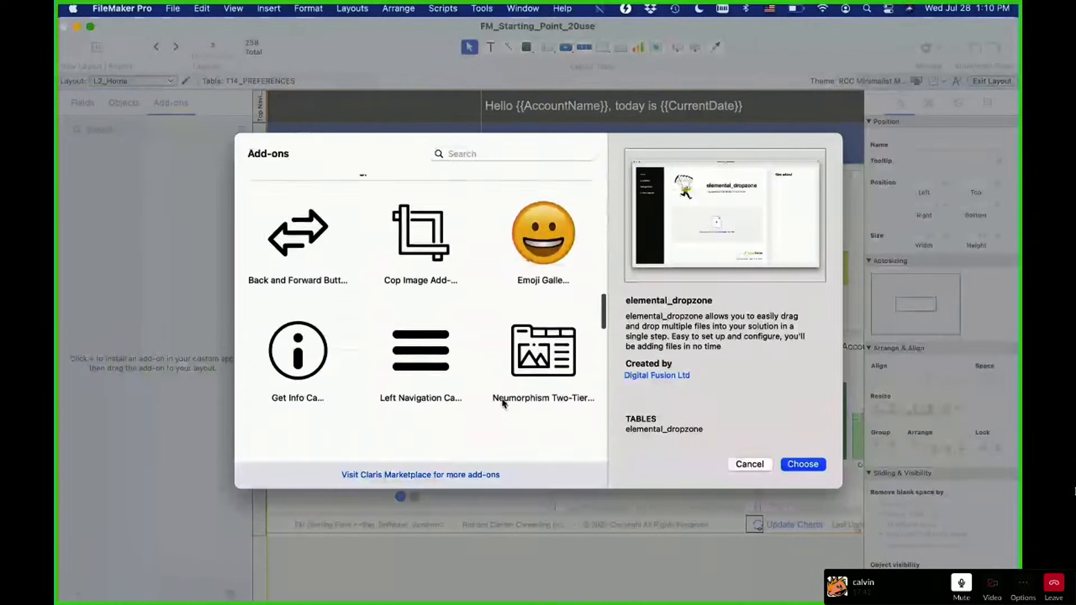
pyautogui.click(416, 274)
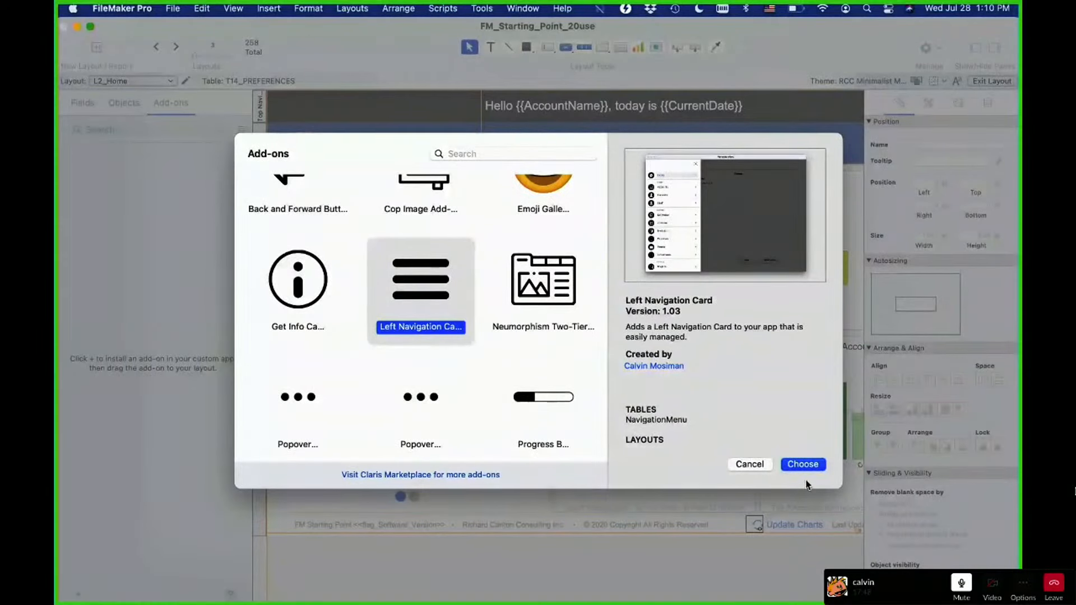
pyautogui.click(801, 465)
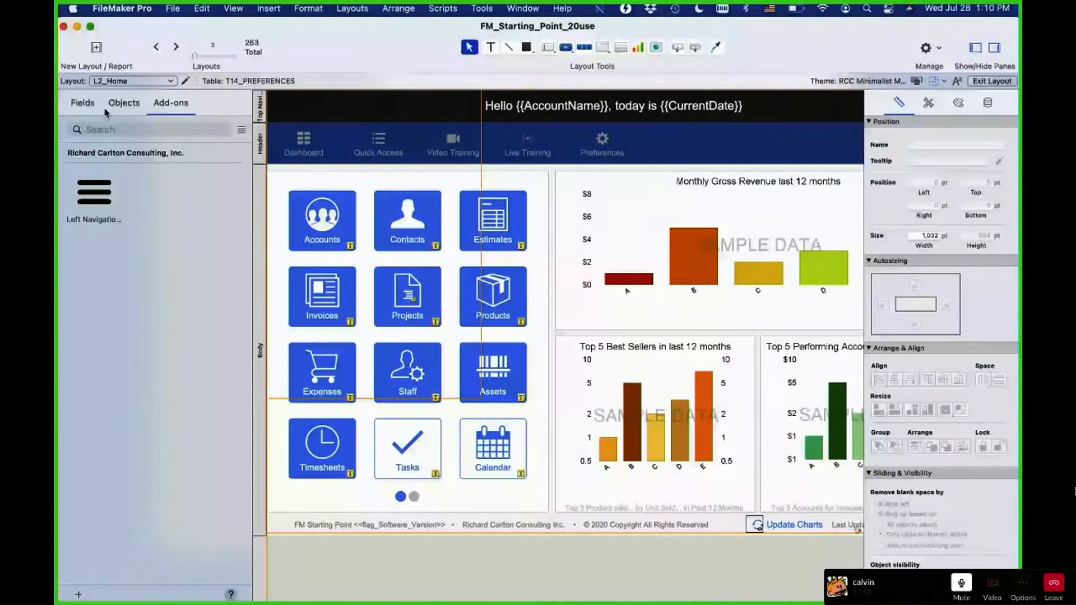
# Place the Left Navigation Card add-on at the left end of the L2_Home top navigation part and switch to Browse mode
pyautogui.moveTo(102, 194); pyautogui.dragTo(274, 158)
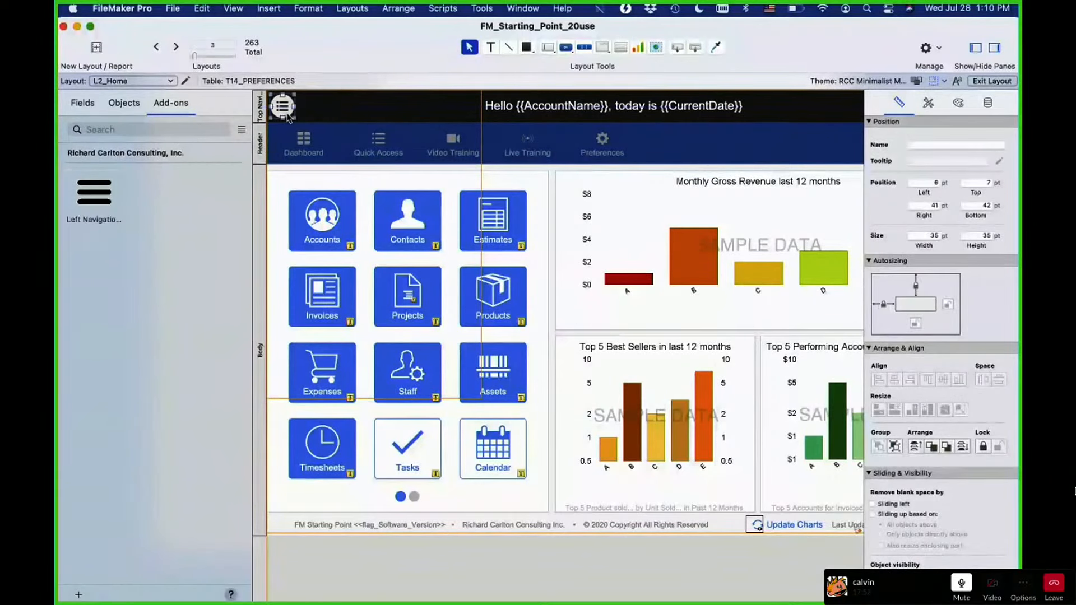
pyautogui.press('super+b')
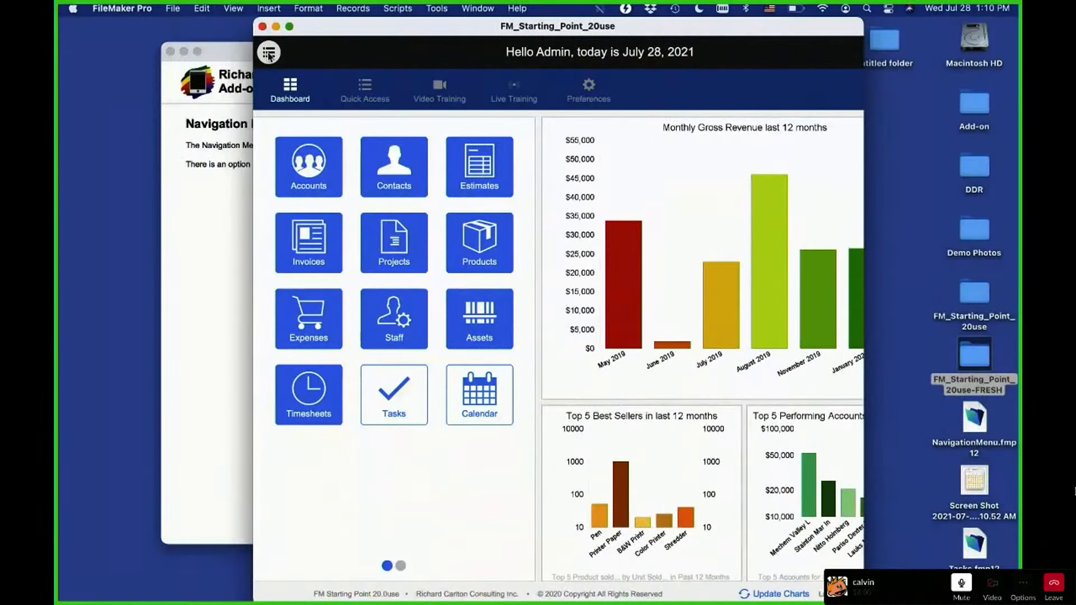
# Open the navigation card from the dashboard to check its menu items and close it again
pyautogui.click(268, 56)
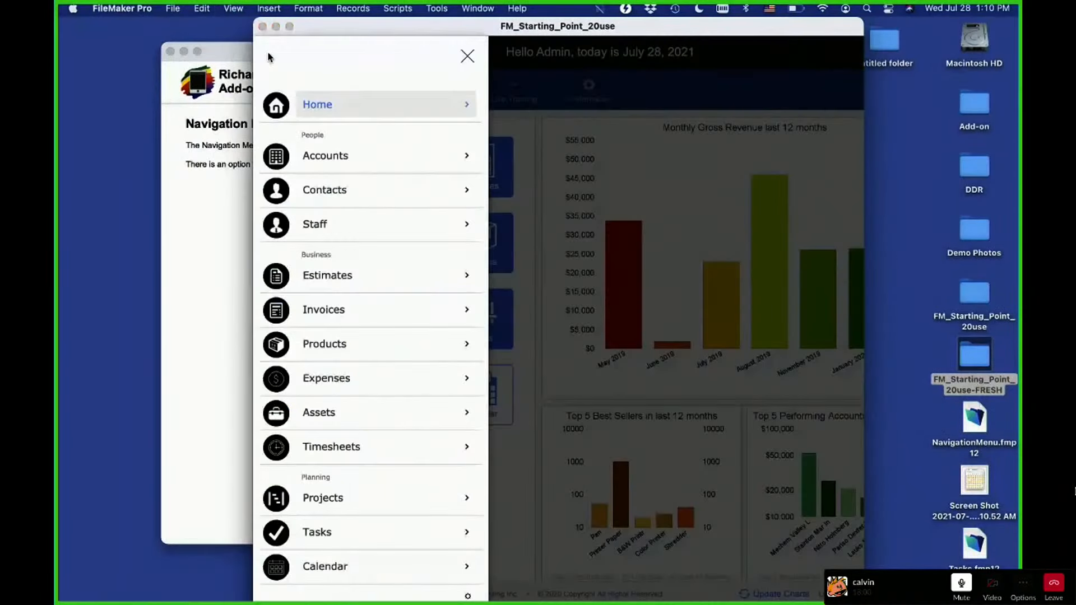
pyautogui.click(470, 56)
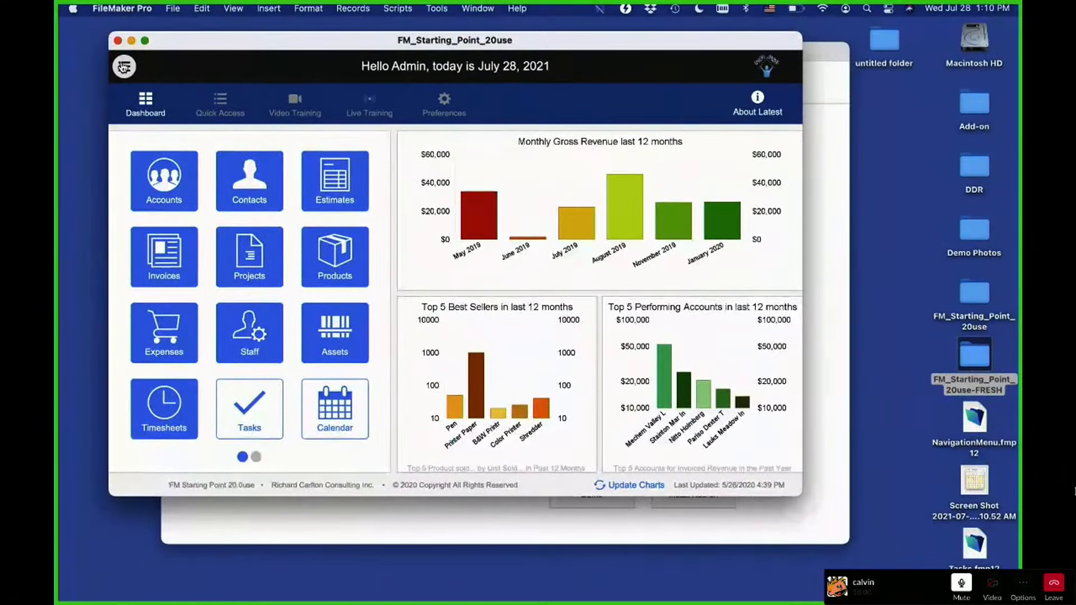
# Reopen the navigation card, look through its menu items and open the menu setup list
pyautogui.click(124, 66)
pyautogui.scroll(-5, 185, 202)
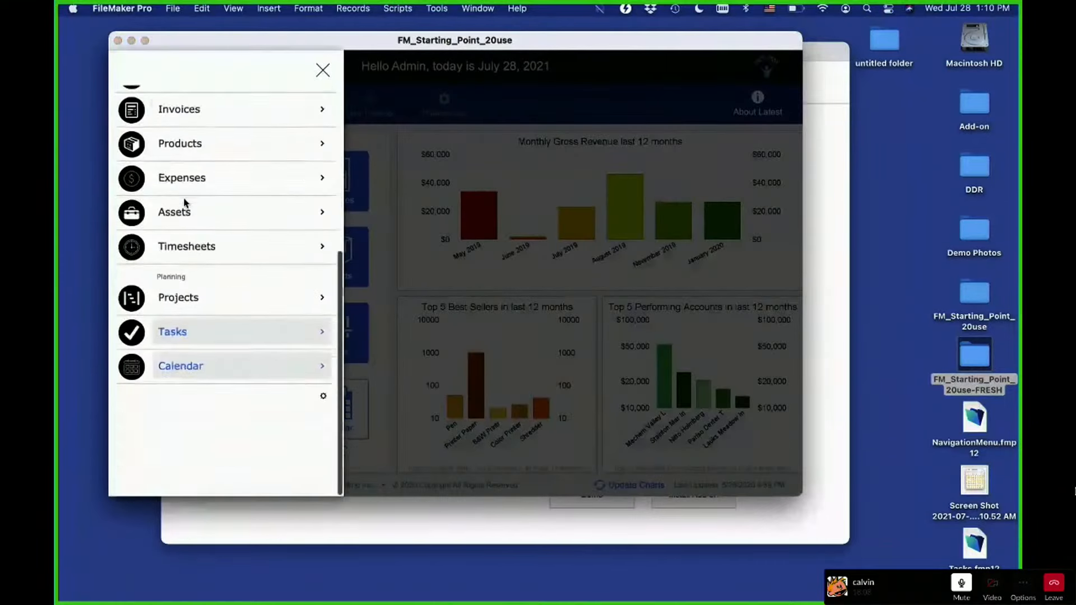
pyautogui.scroll(5, 185, 202)
pyautogui.scroll(-5, 217, 190)
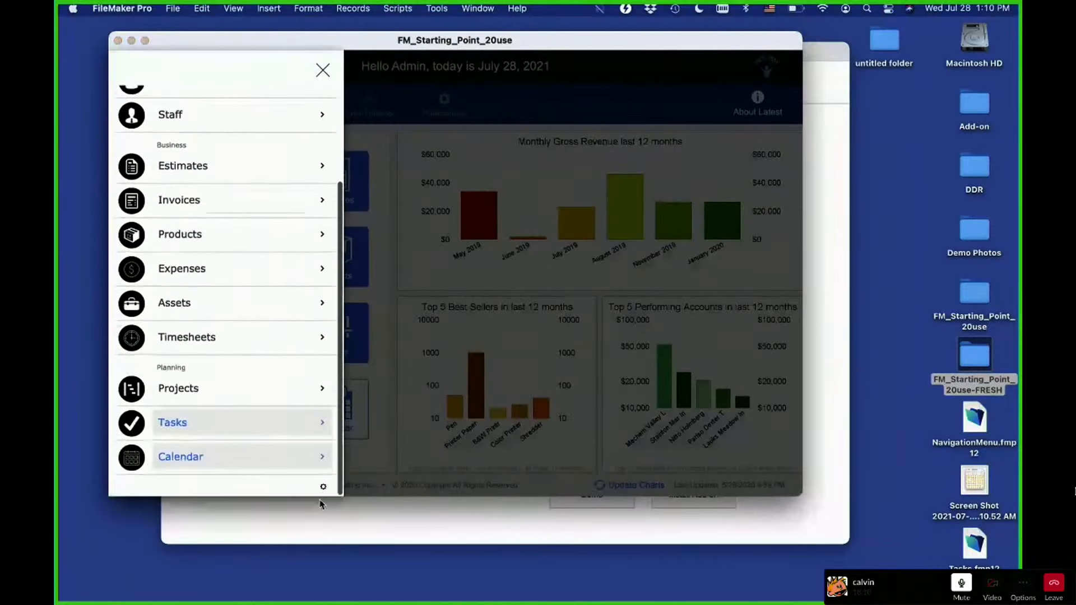
pyautogui.click(325, 488)
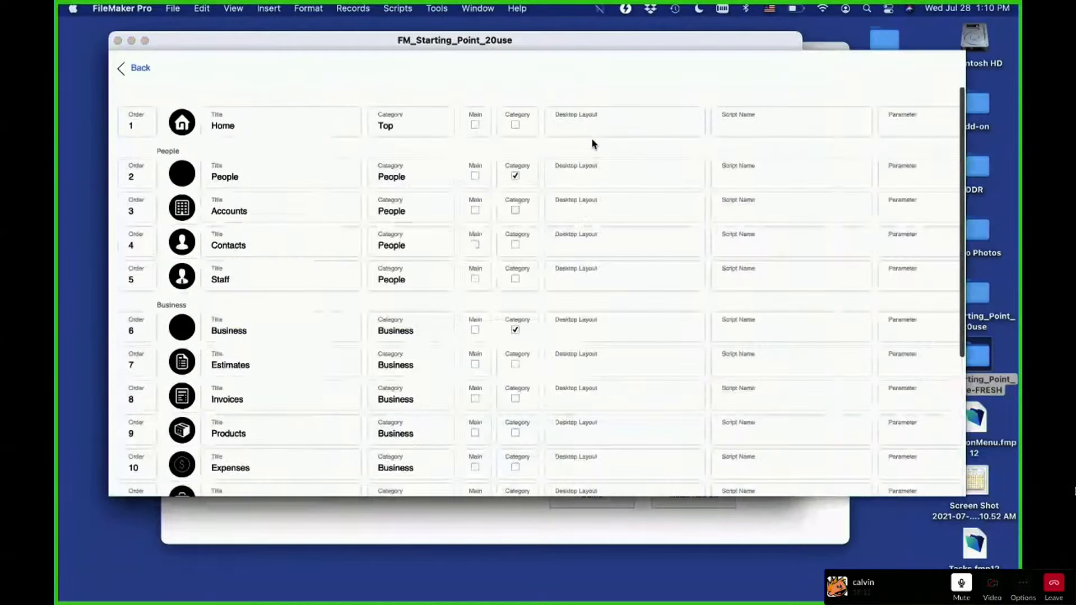
# Set the Home item's desktop layout to L2_Home
pyautogui.click(588, 128)
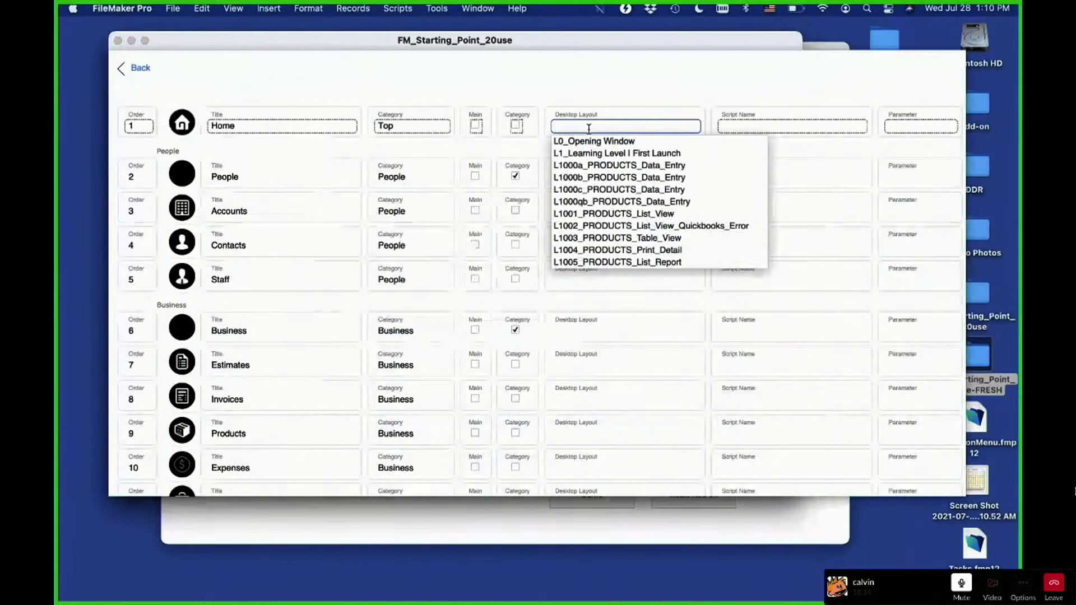
pyautogui.write('l2_Home')
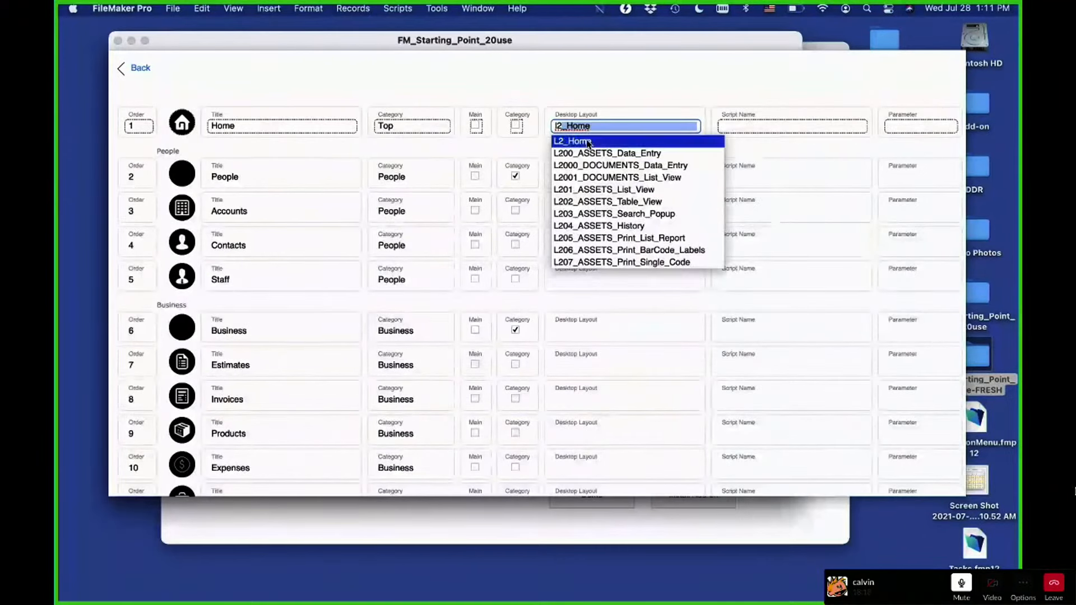
pyautogui.press('Tab')
# Set the Accounts item's desktop layout to L100a_ACCOUNTS_Data_Entry and leave the People category's desktop layout empty
pyautogui.click(583, 182)
pyautogui.scroll(-5, 645, 283)
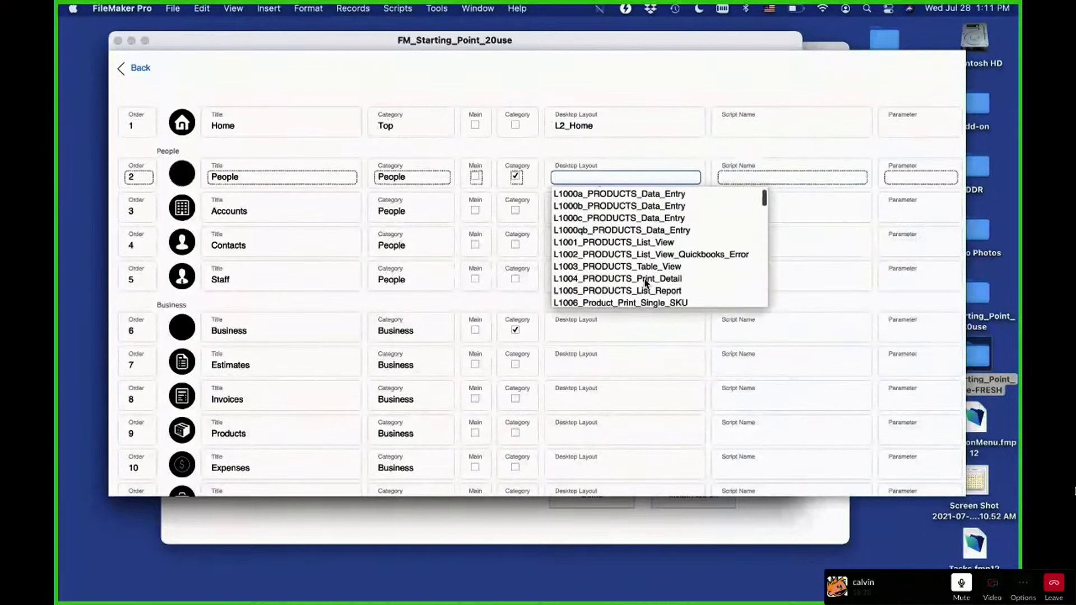
pyautogui.scroll(-2, 637, 272)
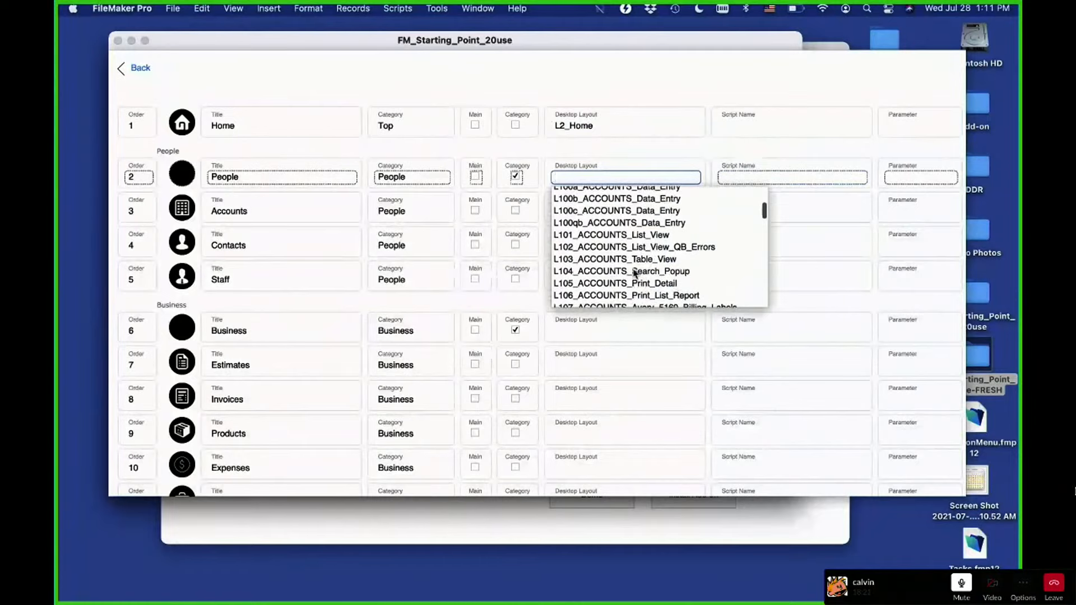
pyautogui.scroll(3, 635, 273)
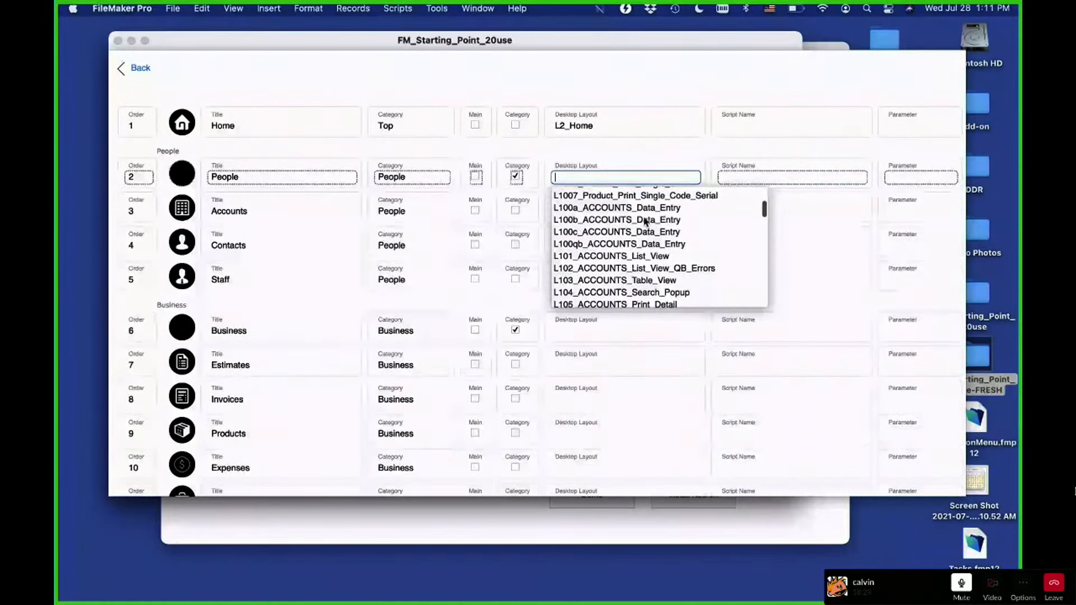
pyautogui.click(616, 208)
pyautogui.click(588, 212)
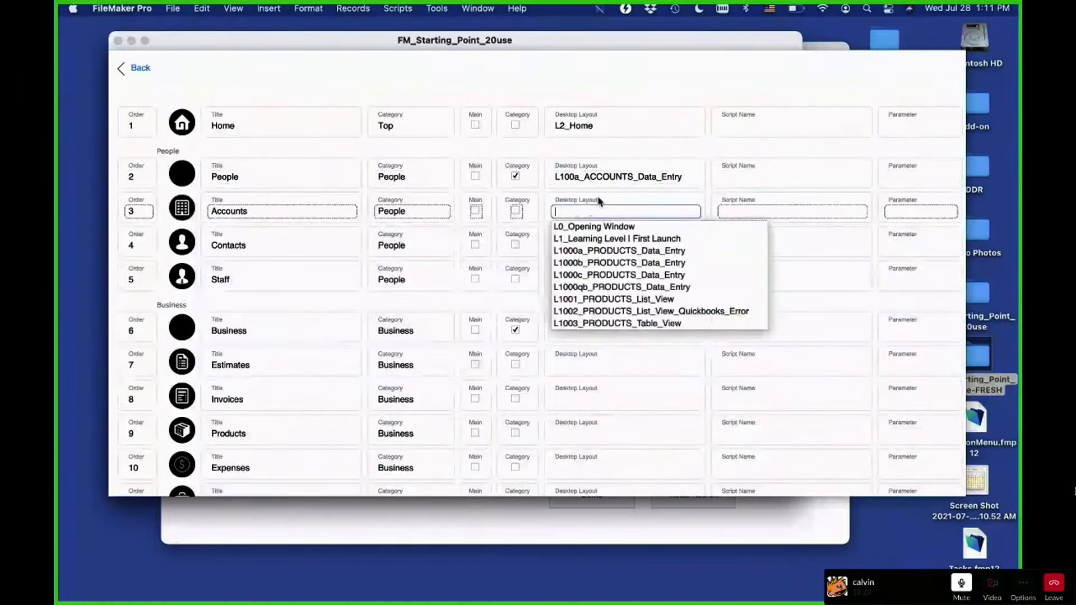
pyautogui.click(611, 179)
pyautogui.press('super+z')
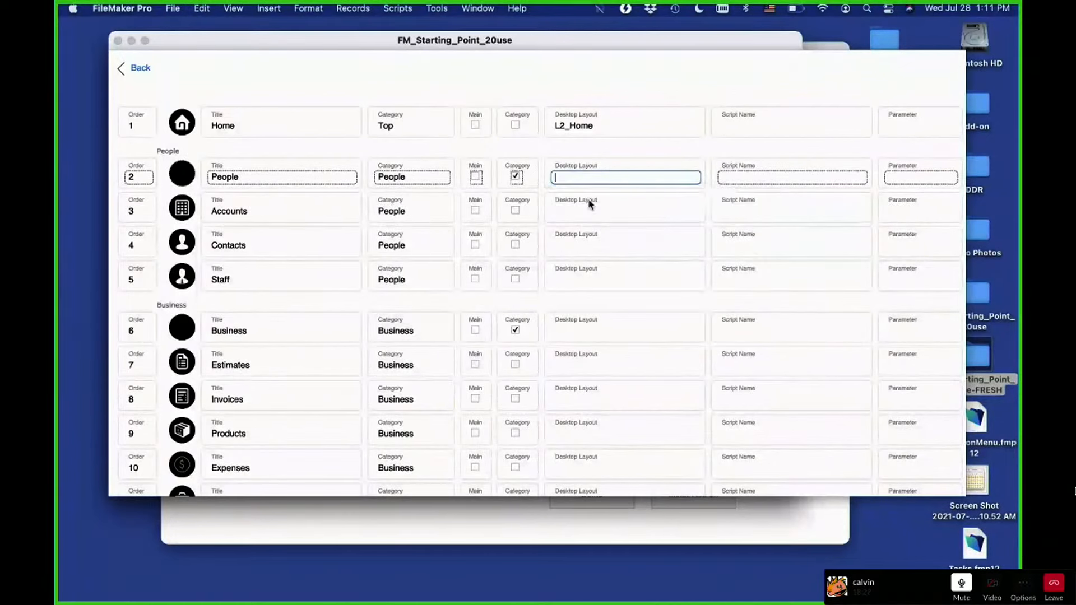
pyautogui.click(580, 217)
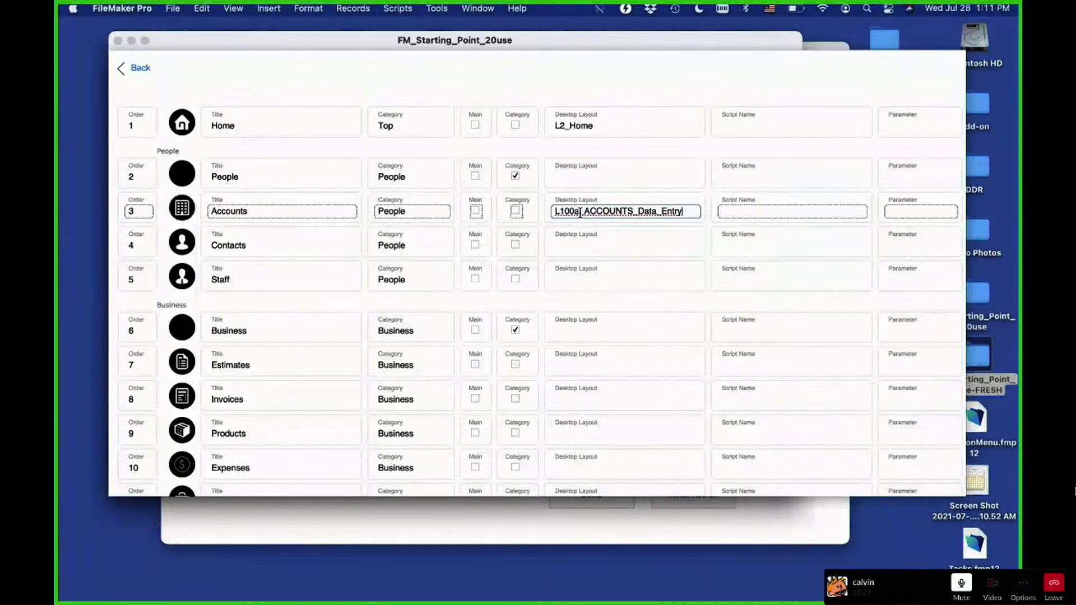
# Look for the Contacts data entry layout in the item's layout choices and in the Contacts (300) folder of Manage Layouts
pyautogui.click(584, 248)
pyautogui.scroll(-20, 606, 291)
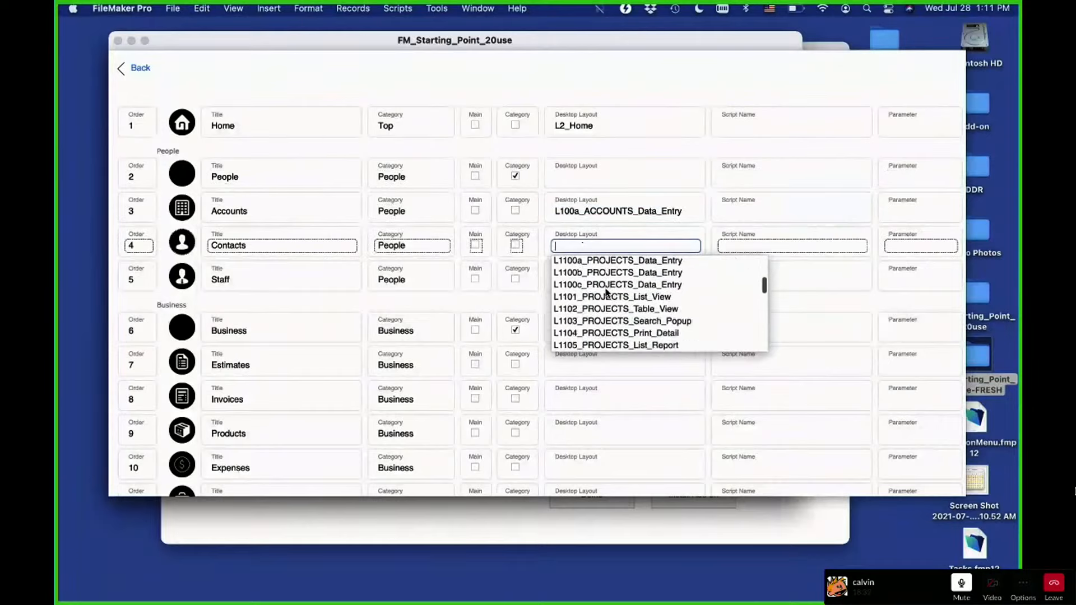
pyautogui.scroll(-15, 606, 291)
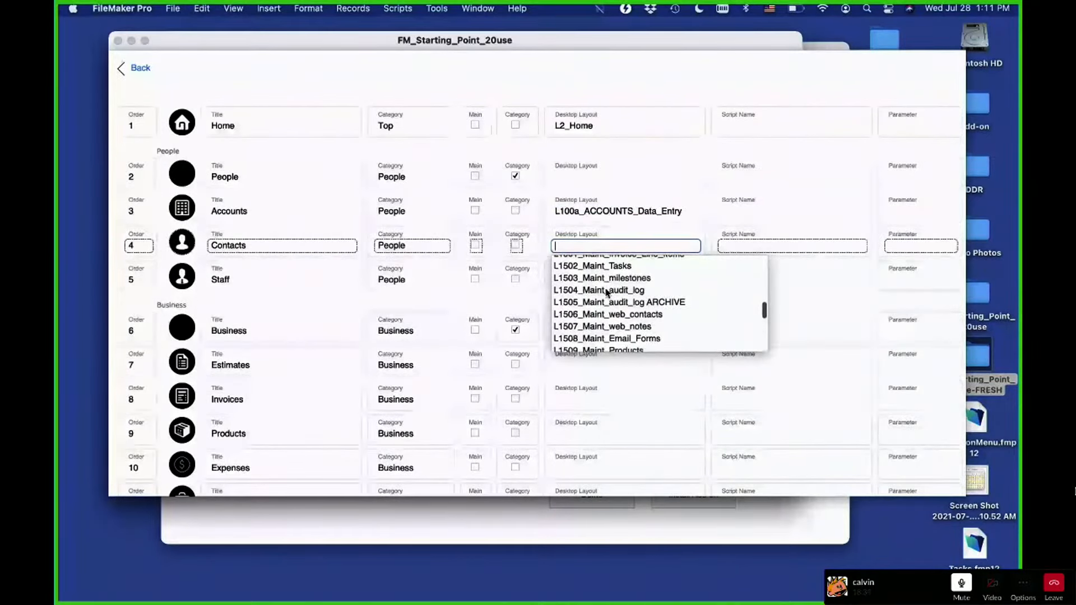
pyautogui.scroll(-20, 606, 292)
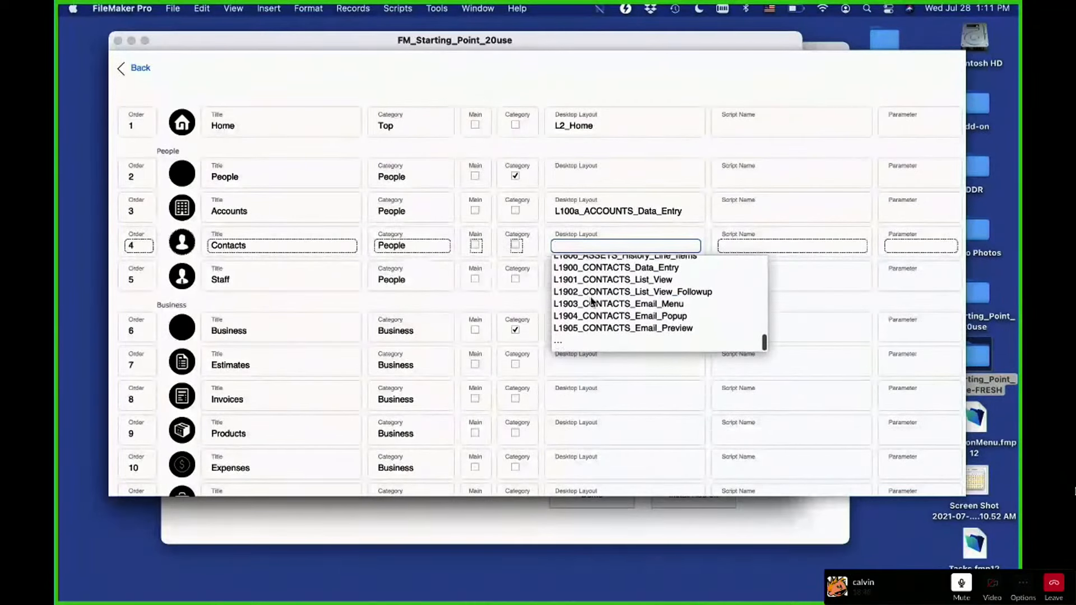
pyautogui.press('super+shift+l')
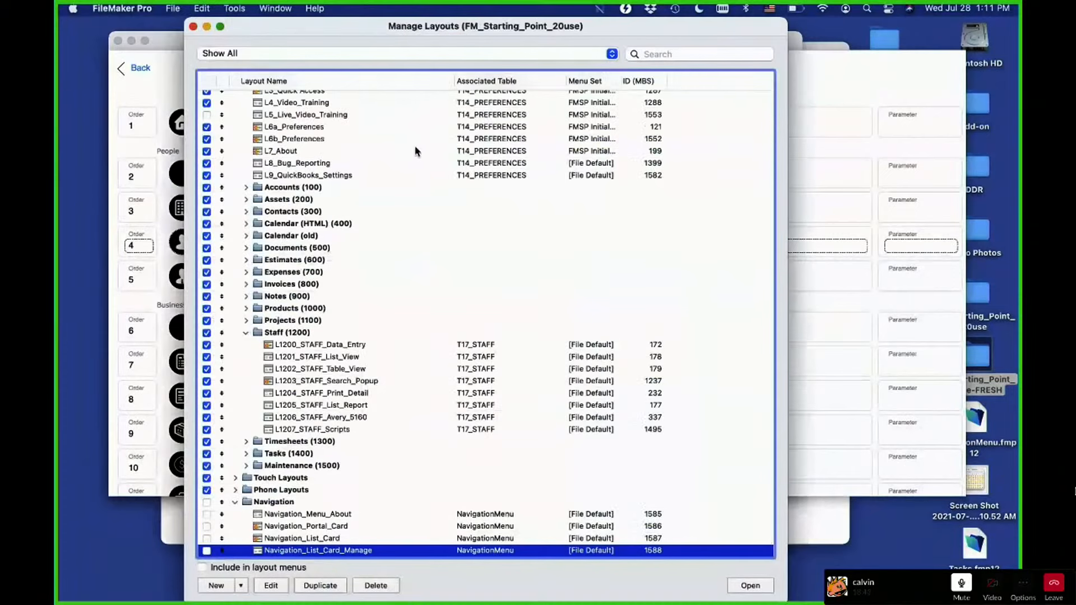
pyautogui.scroll(2, 348, 339)
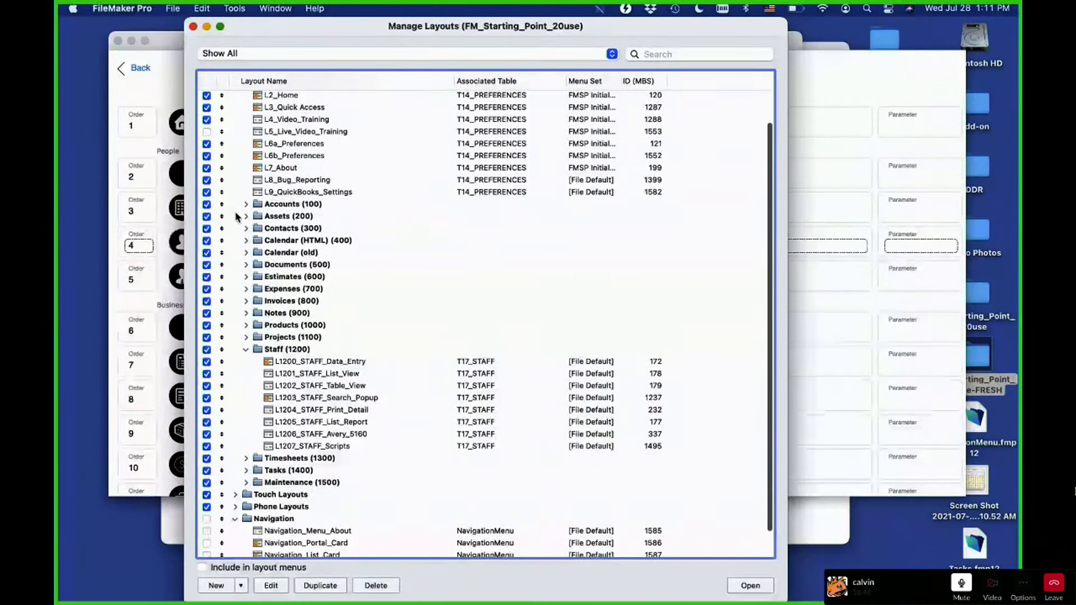
pyautogui.click(246, 228)
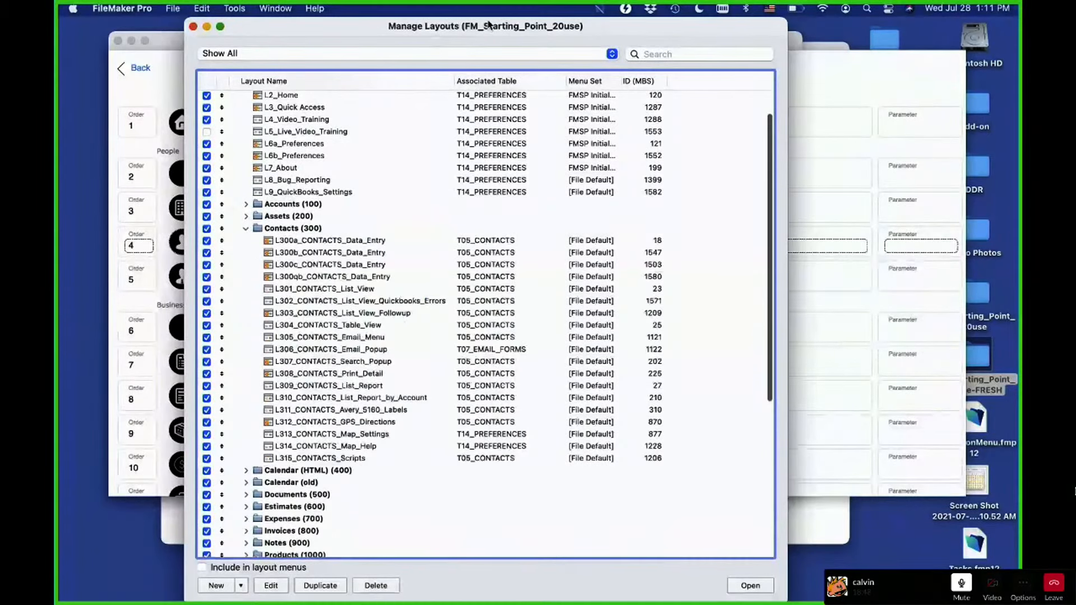
pyautogui.moveTo(489, 25); pyautogui.dragTo(424, 420)
# Set the Contacts item's desktop layout to L300a_CONTACTS_Data_Entry
pyautogui.click(581, 247)
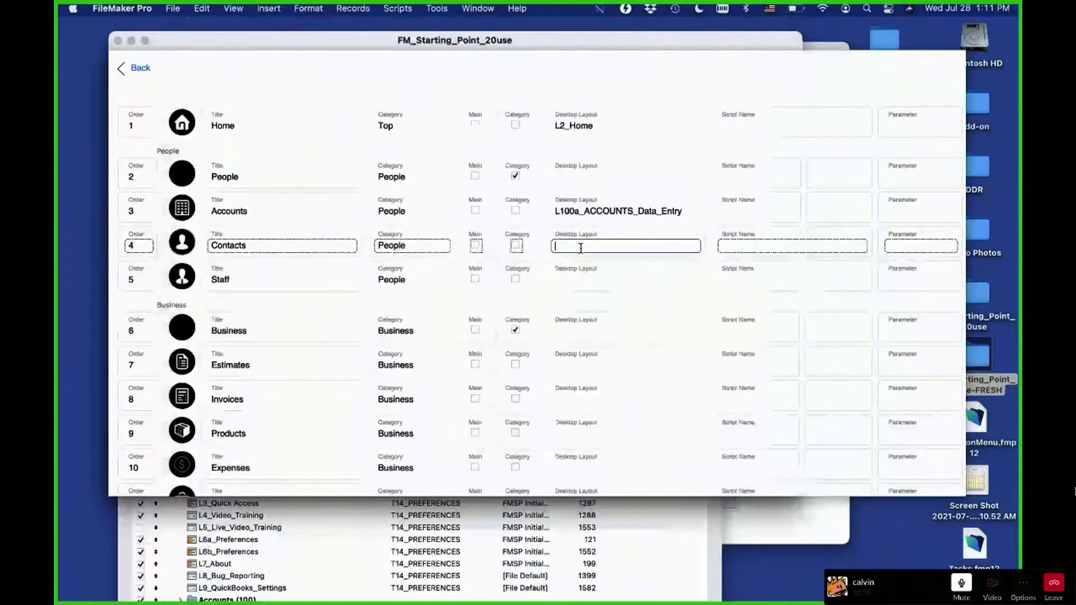
pyautogui.write('L300a_CONTACTS_Data_Entry')
pyautogui.click(580, 292)
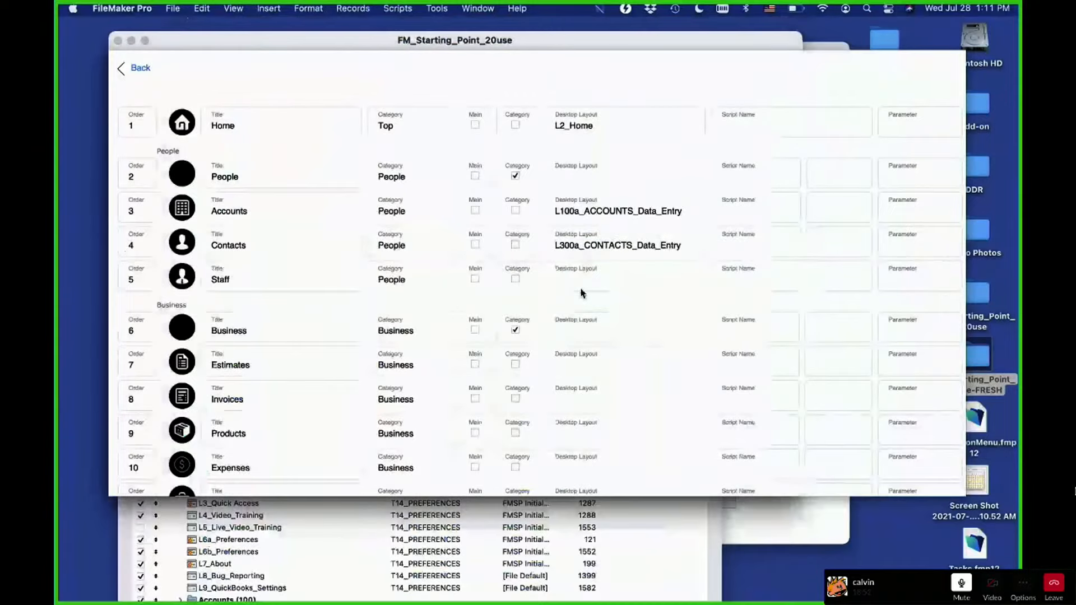
# Find the Staff data entry layout in Manage Layouts and set the Staff item's desktop layout to L1200_STAFF_Data_Entry
pyautogui.click(497, 534)
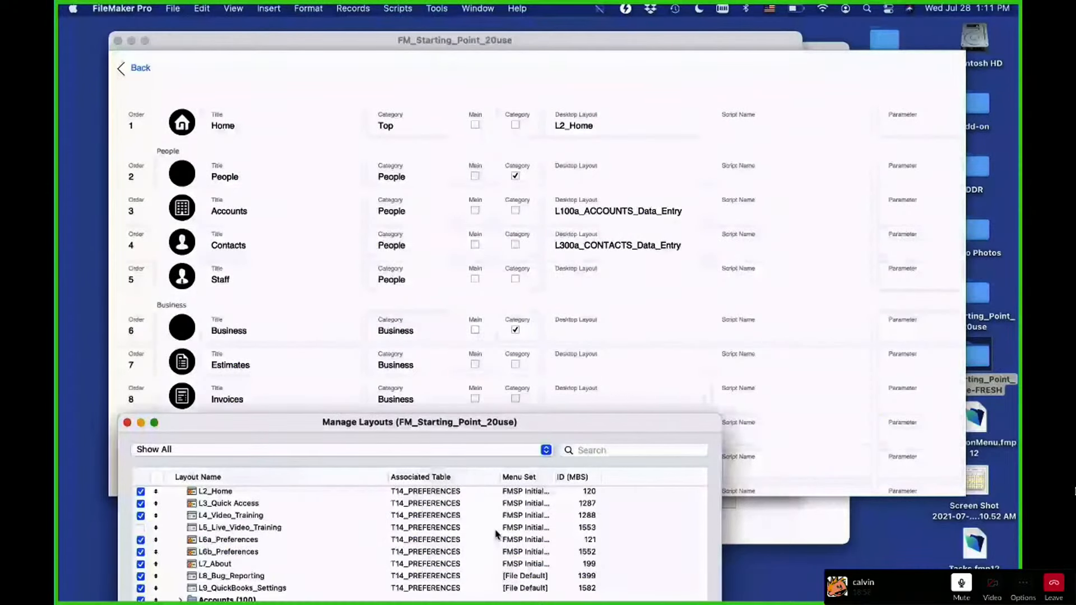
pyautogui.click(577, 279)
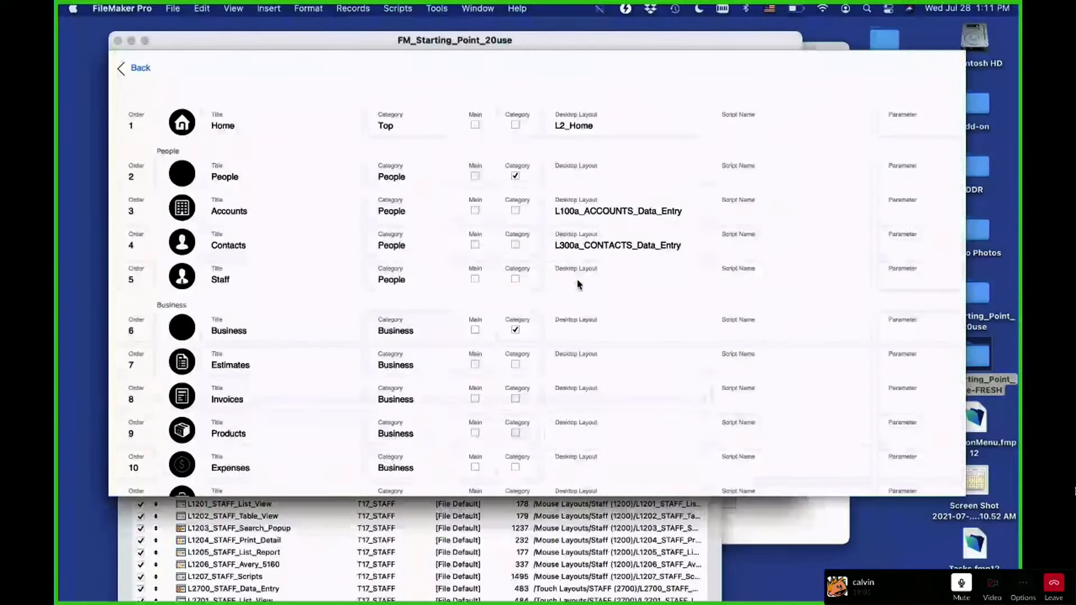
pyautogui.click(578, 284)
pyautogui.write('l1200_STAFF_Data_Entry')
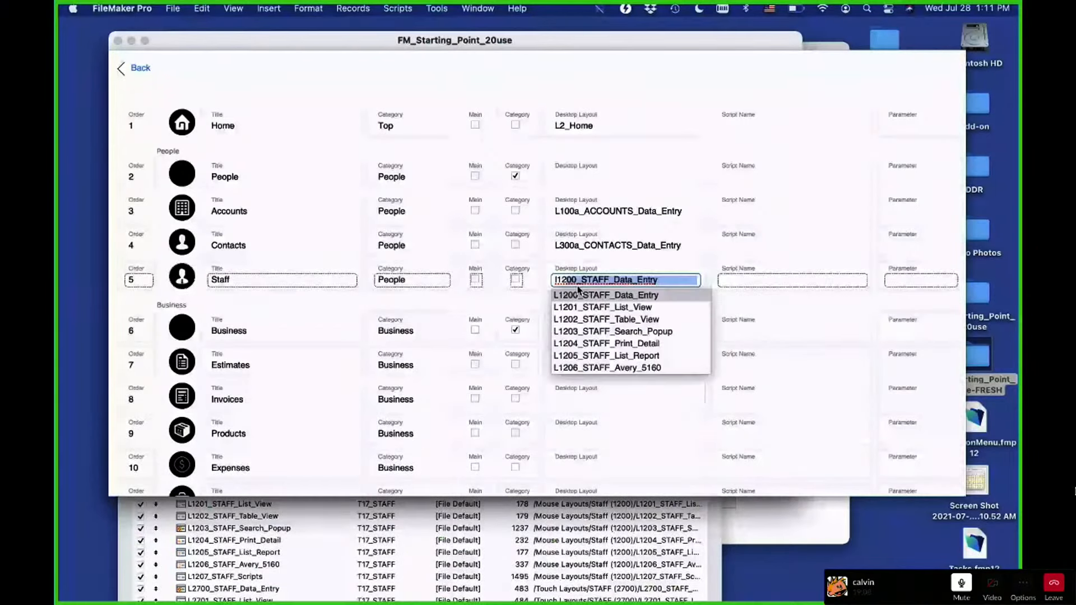
# Leave the menu setup, test the Home menu item and go to the Accounts data entry layout
pyautogui.click(140, 71)
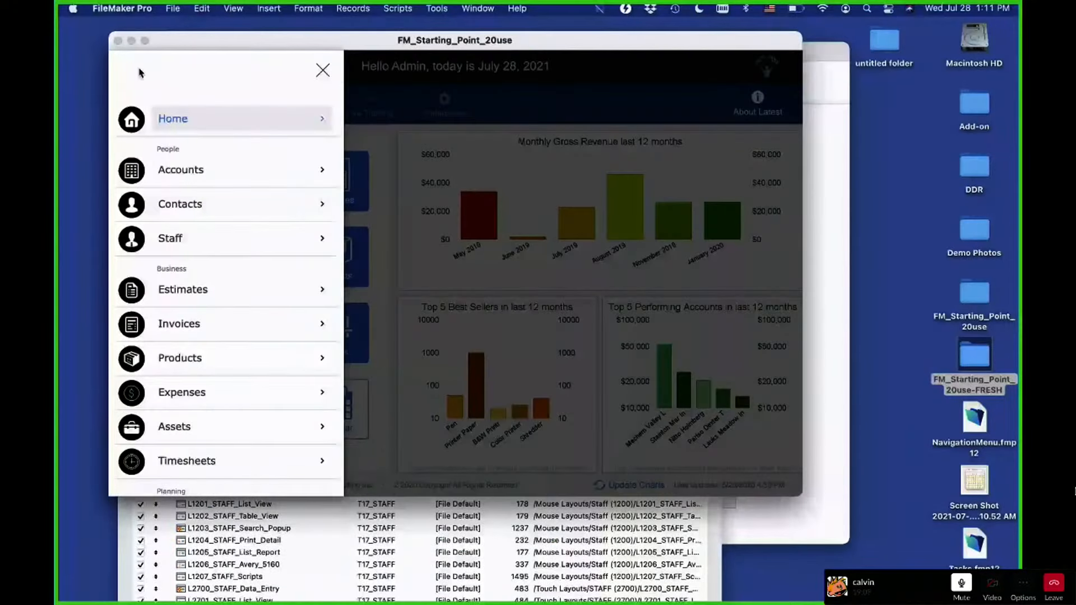
pyautogui.click(234, 118)
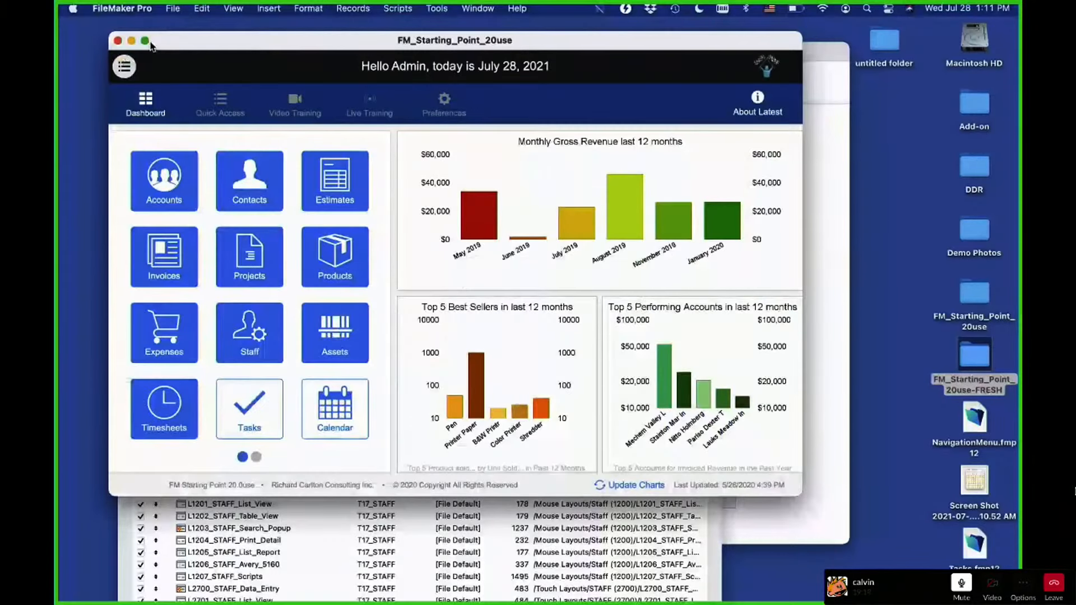
pyautogui.click(189, 171)
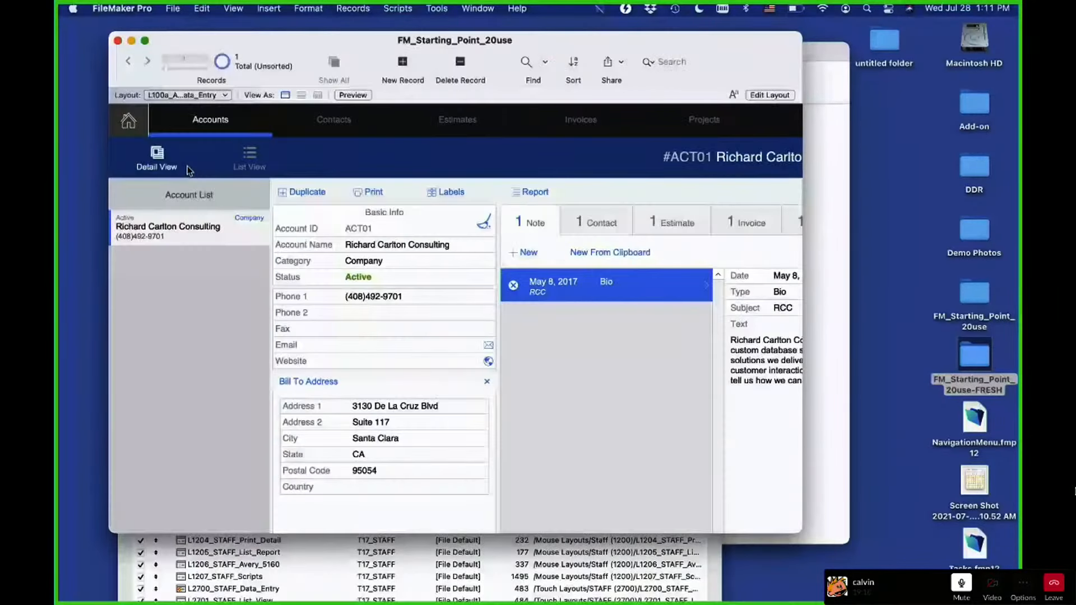
# Switch the Accounts layout to Layout mode and open the home button's Go To Home script for editing
pyautogui.press('super+l')
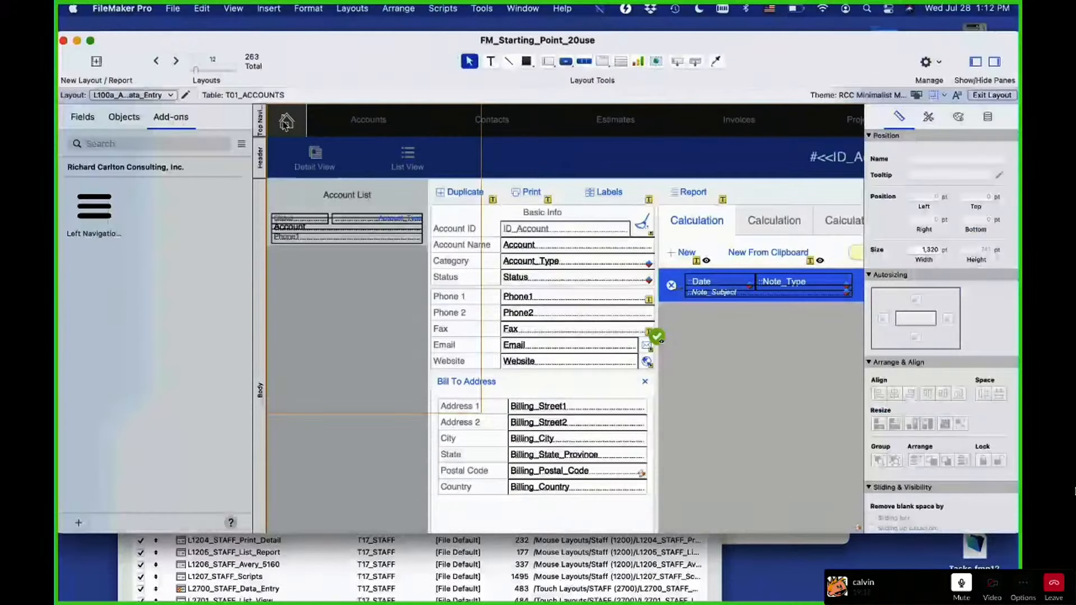
pyautogui.doubleClick(286, 125)
pyautogui.click(487, 357)
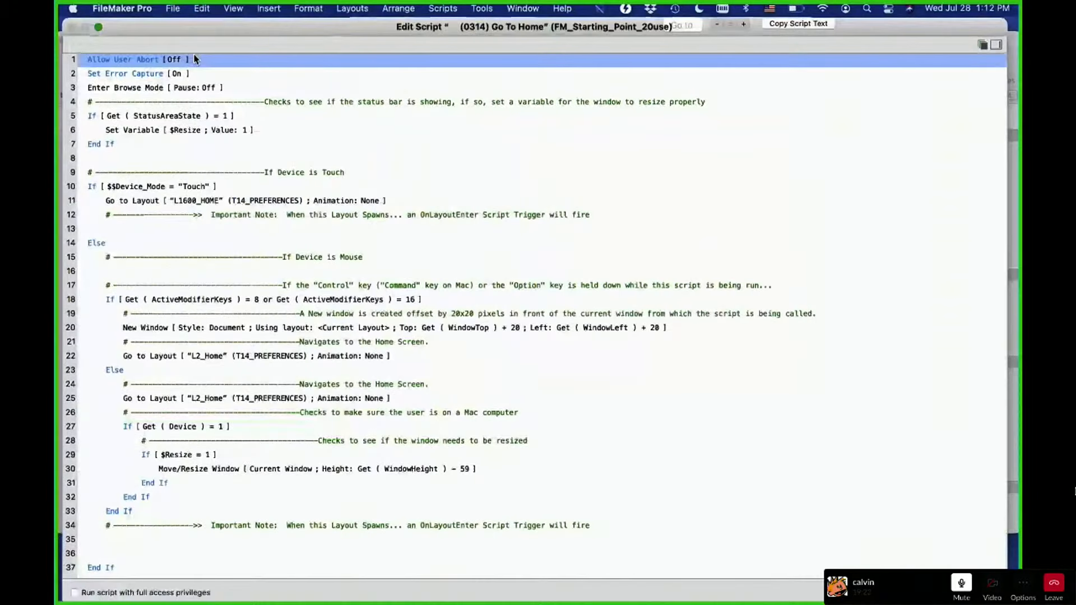
# Insert blank lines at the start of the Go To Home script and add a Perform Script step above Allow User Abort
pyautogui.click(194, 56)
pyautogui.press('Return')
pyautogui.press('Return')
pyautogui.press('Return')
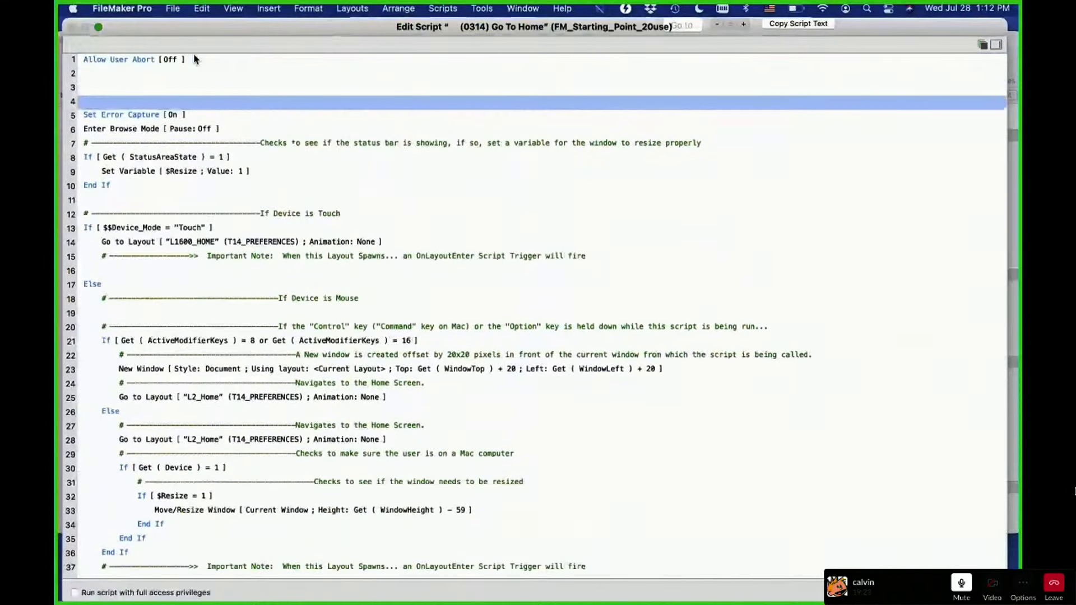
pyautogui.moveTo(194, 58); pyautogui.dragTo(168, 92)
pyautogui.click(128, 73)
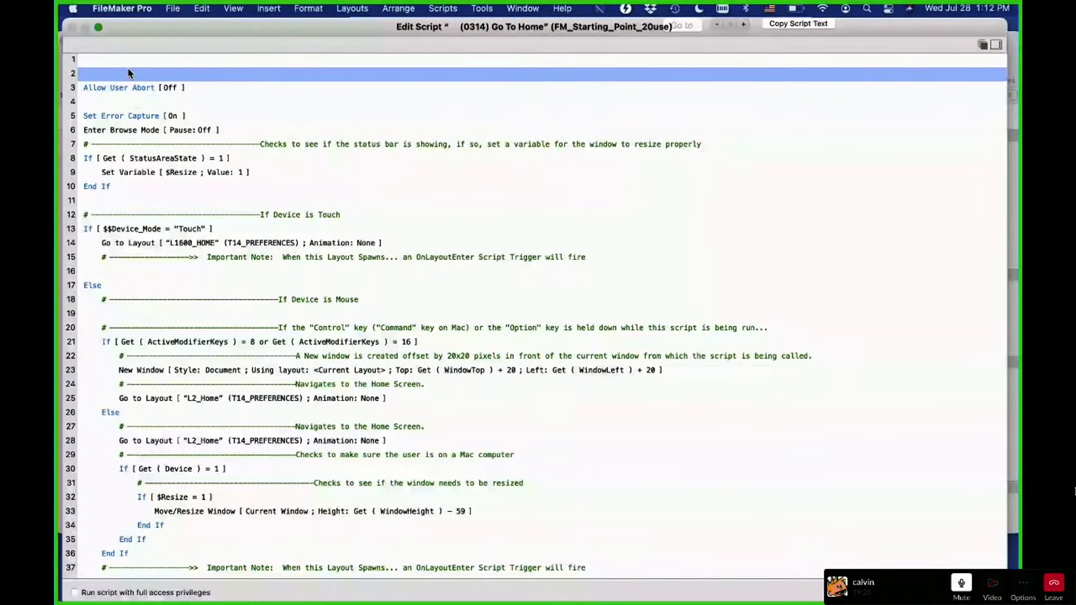
pyautogui.write('perform script')
pyautogui.press('Return')
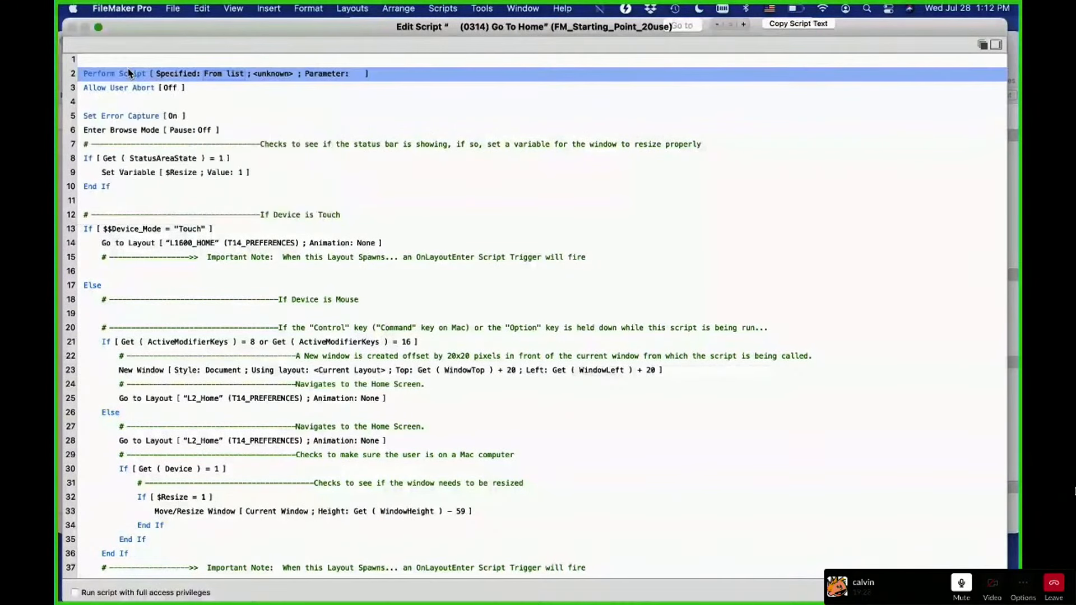
# Set the Go To Home script's Perform Script step to run NAV_Navigation_Open_Card_Window and close the script editor
pyautogui.click(281, 75)
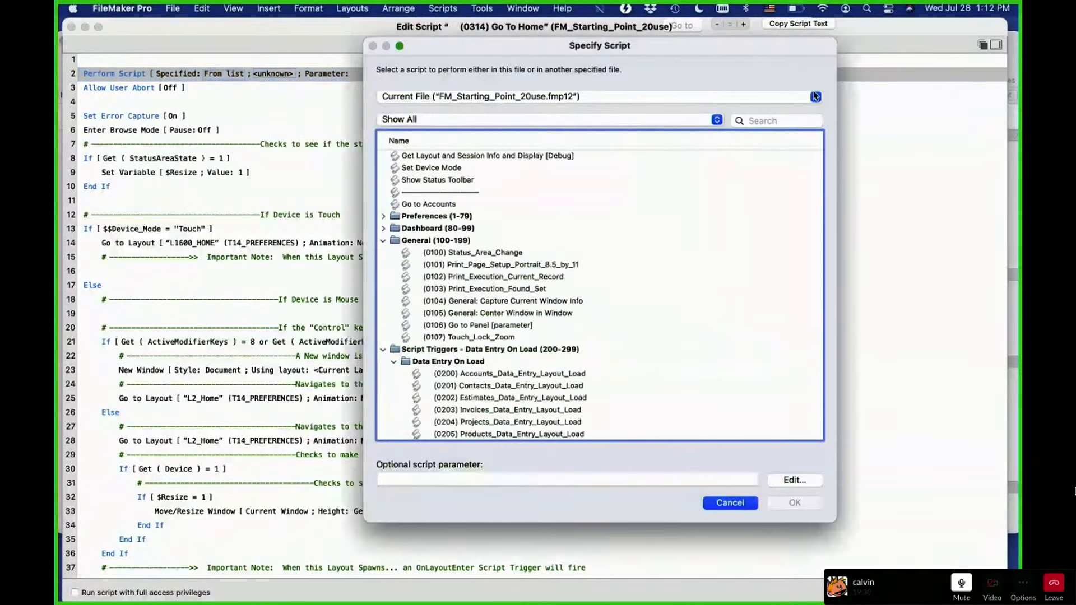
pyautogui.scroll(-15, 658, 338)
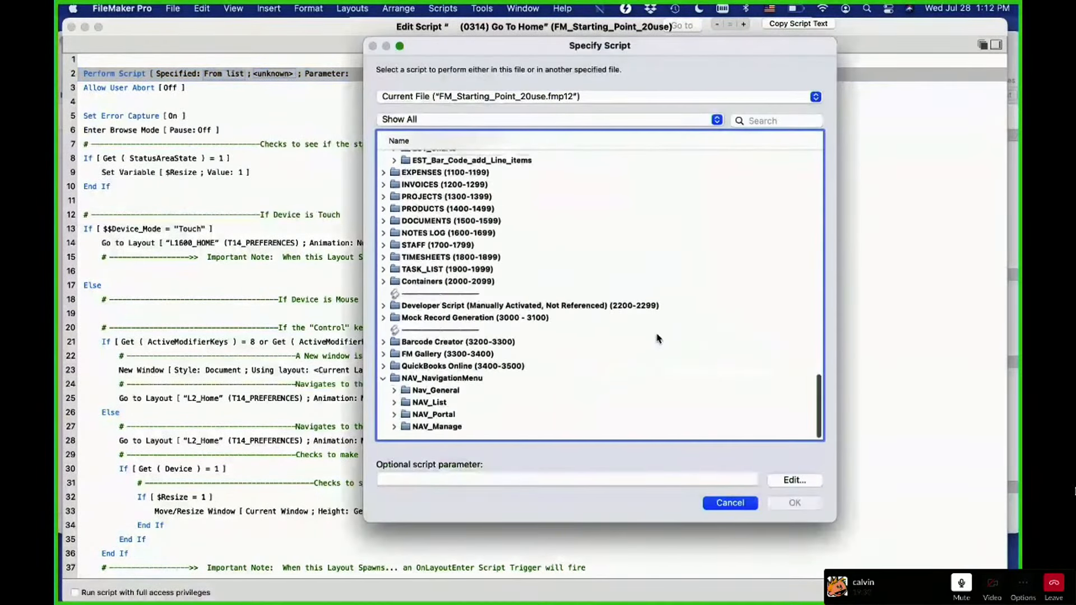
pyautogui.click(394, 396)
pyautogui.scroll(-3, 478, 408)
pyautogui.click(537, 367)
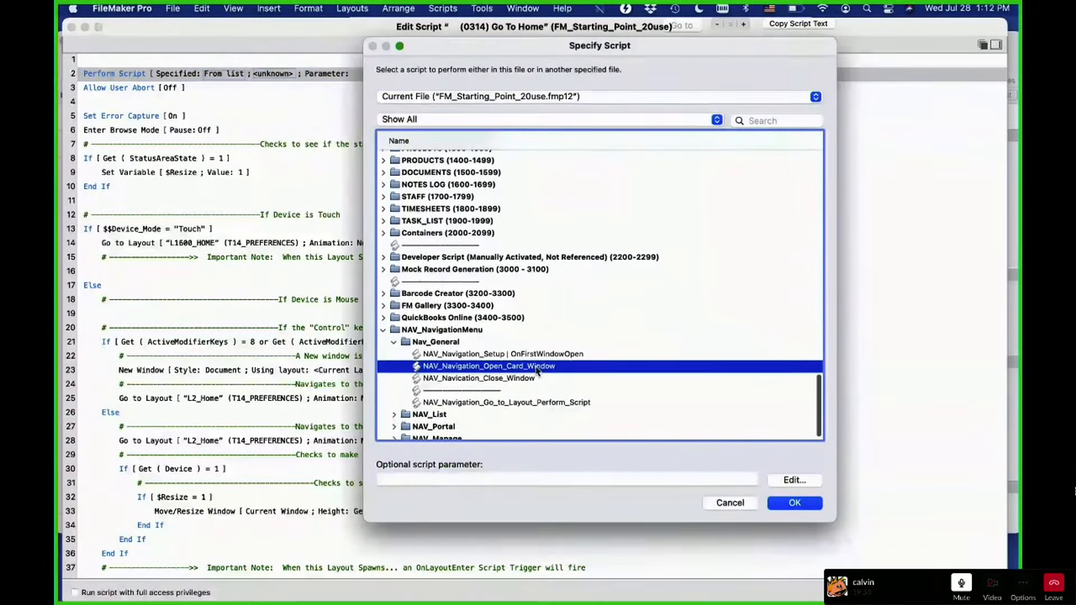
pyautogui.click(803, 508)
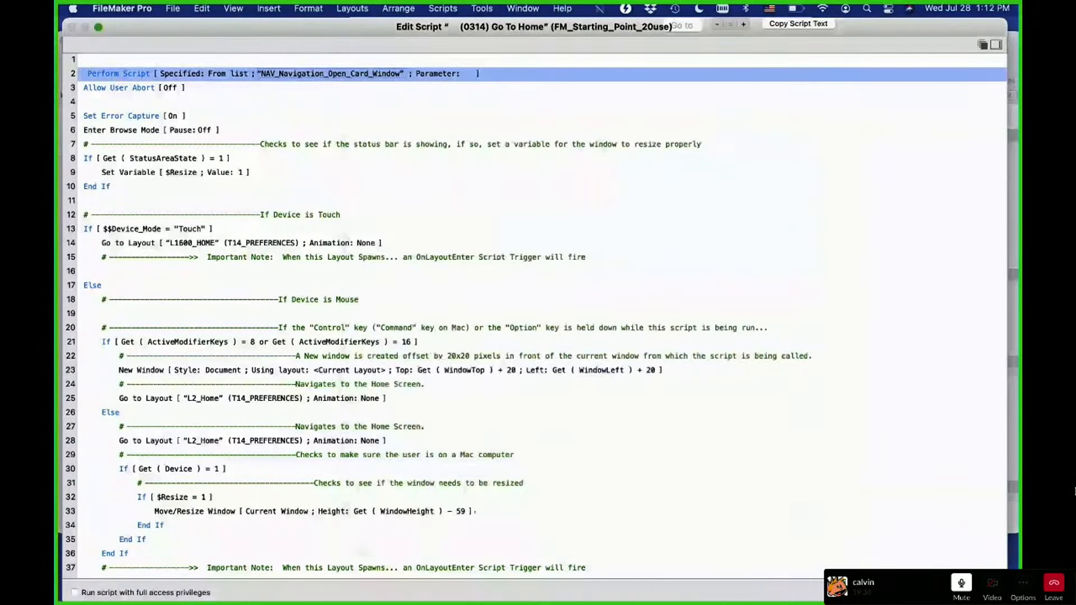
pyautogui.click(964, 563)
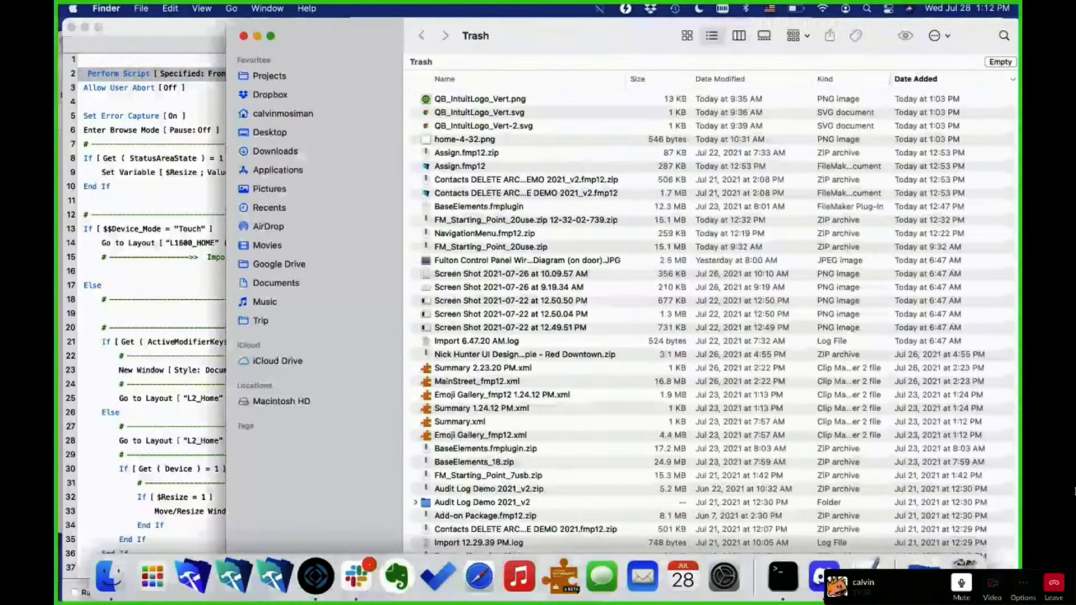
pyautogui.press('super+w')
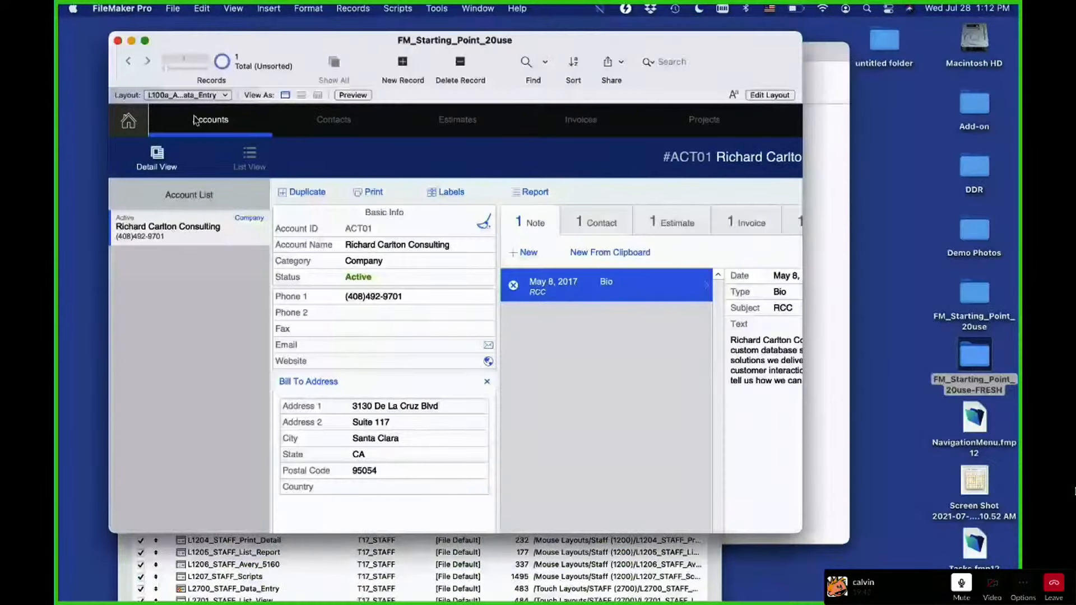
# Test the Accounts layout's home button by opening and closing the navigation card, reopening it and choosing Home
pyautogui.click(130, 121)
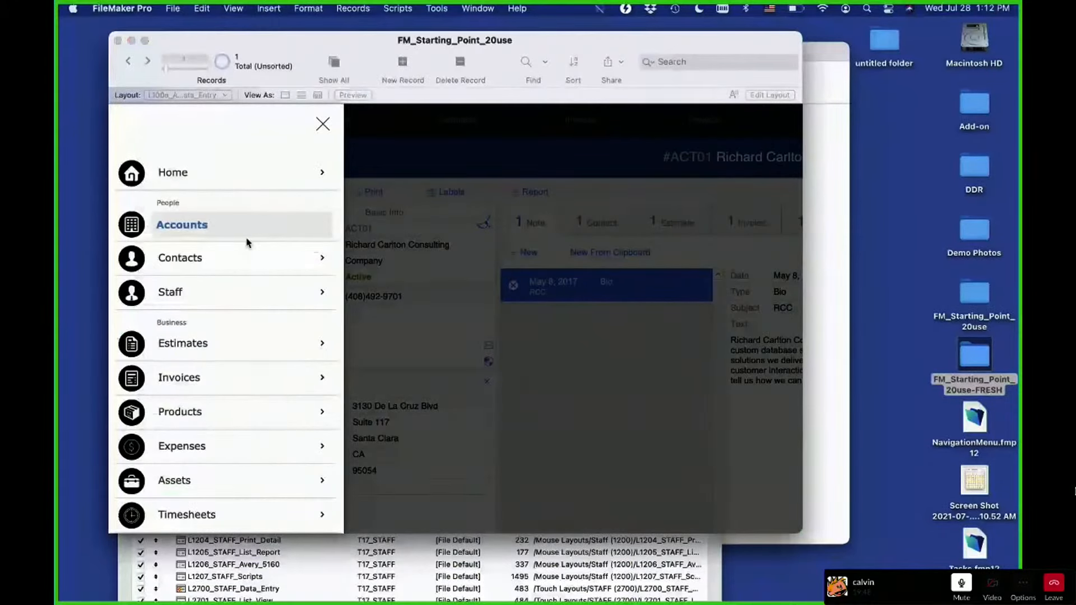
pyautogui.click(323, 124)
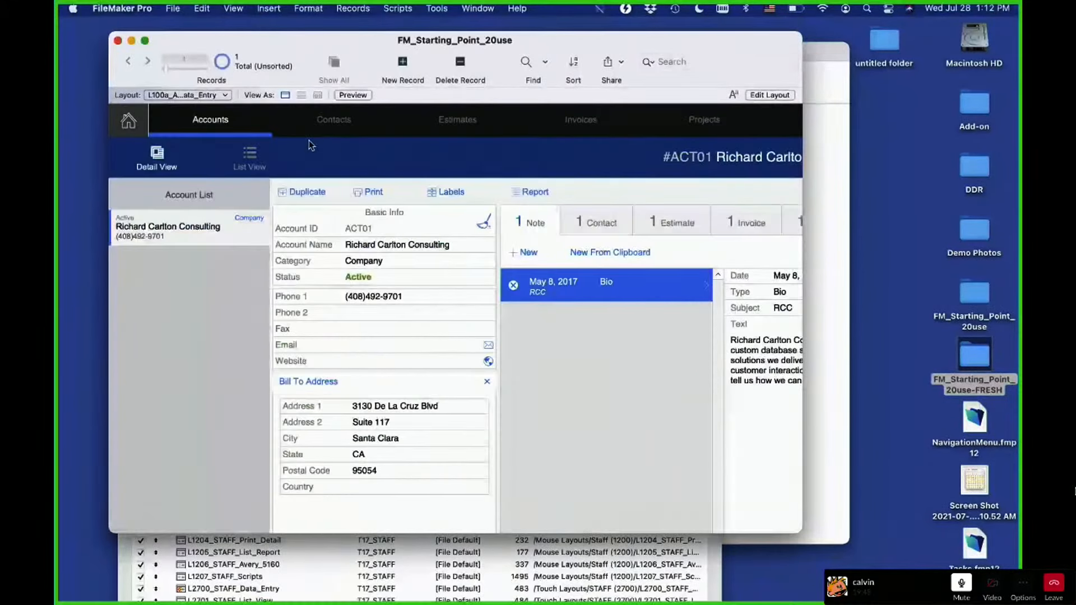
pyautogui.click(130, 124)
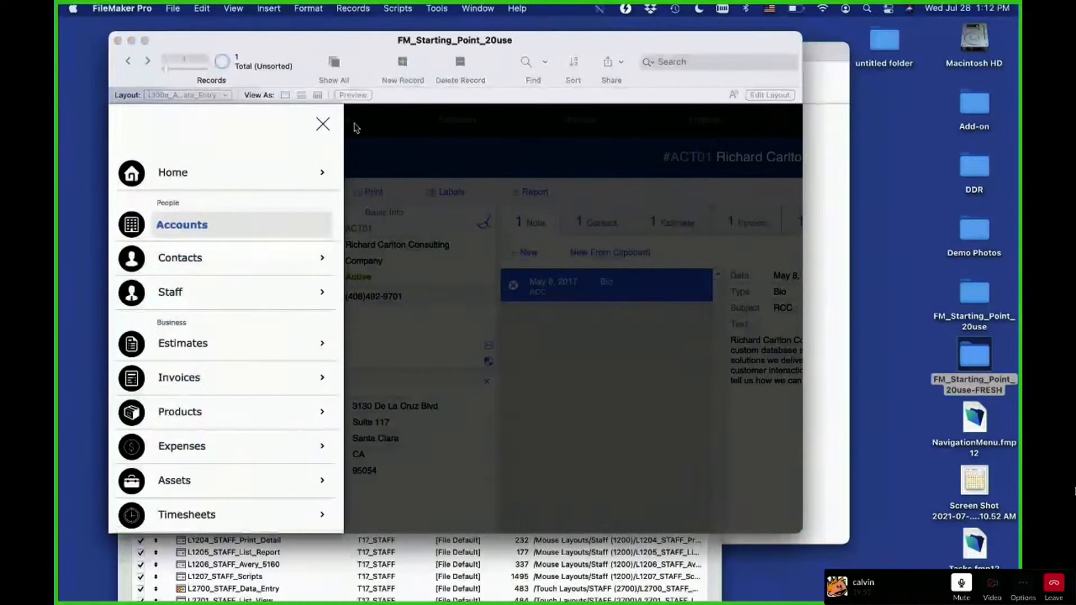
pyautogui.click(202, 183)
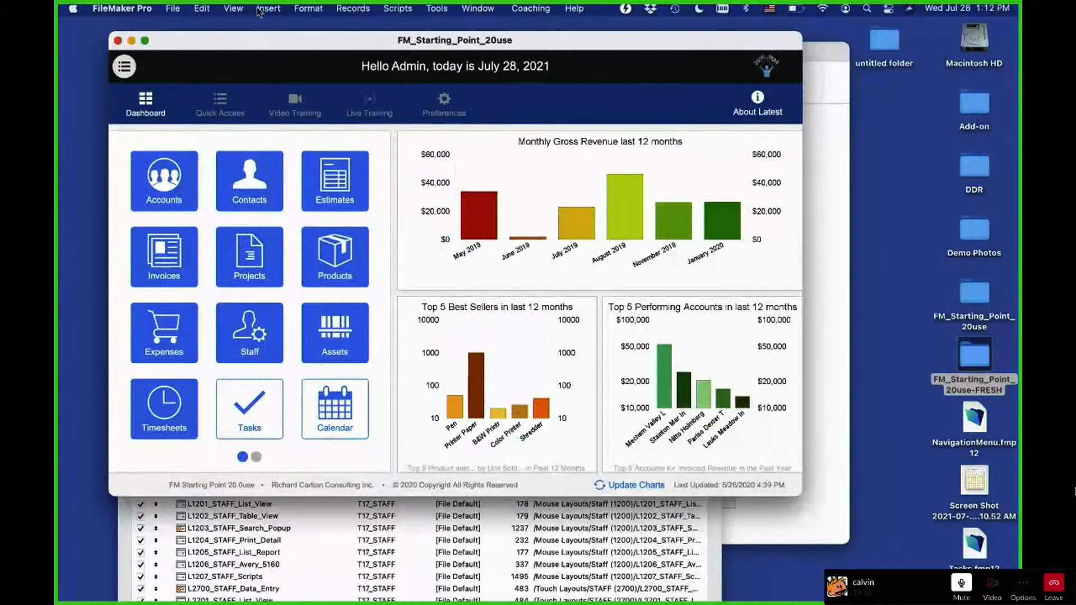
# Test the navigation card by going from Home to Contacts, switching to Accounts, and opening Staff from the card
pyautogui.click(123, 66)
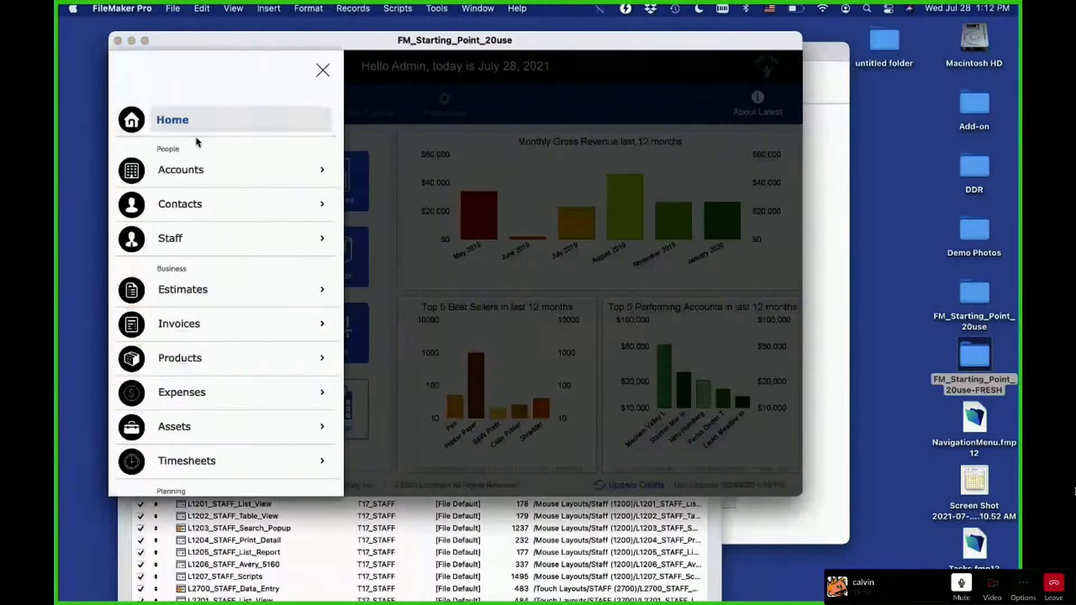
pyautogui.click(204, 209)
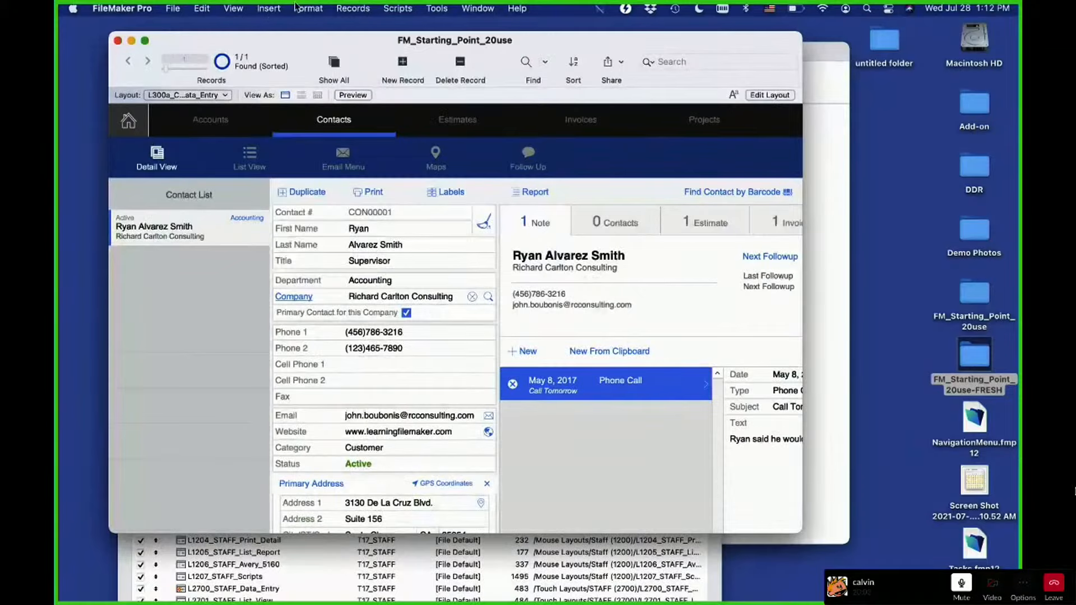
pyautogui.click(209, 119)
pyautogui.click(126, 124)
pyautogui.click(125, 121)
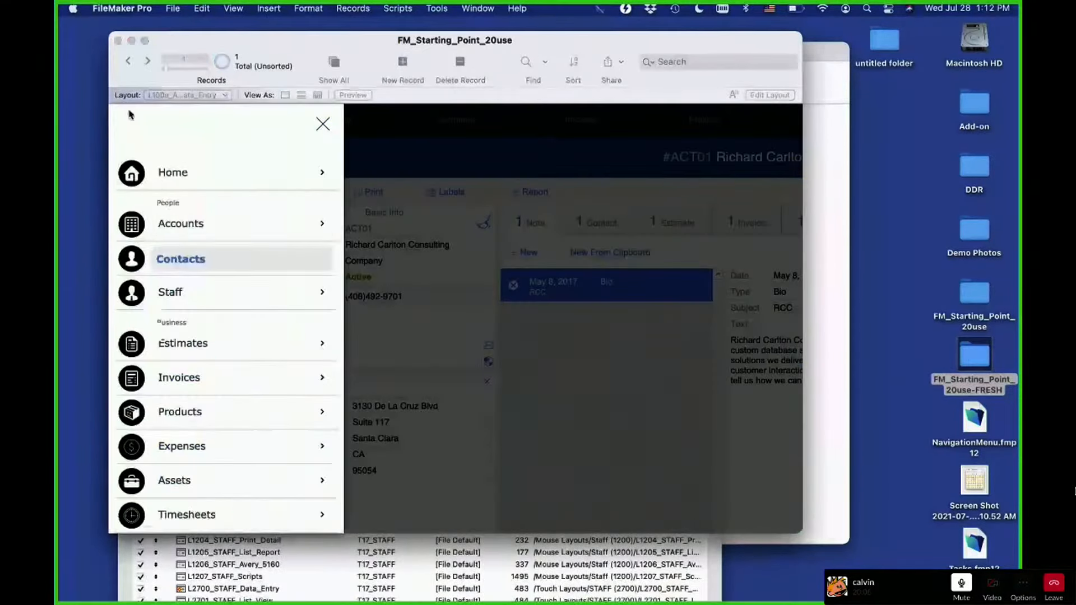
pyautogui.click(182, 295)
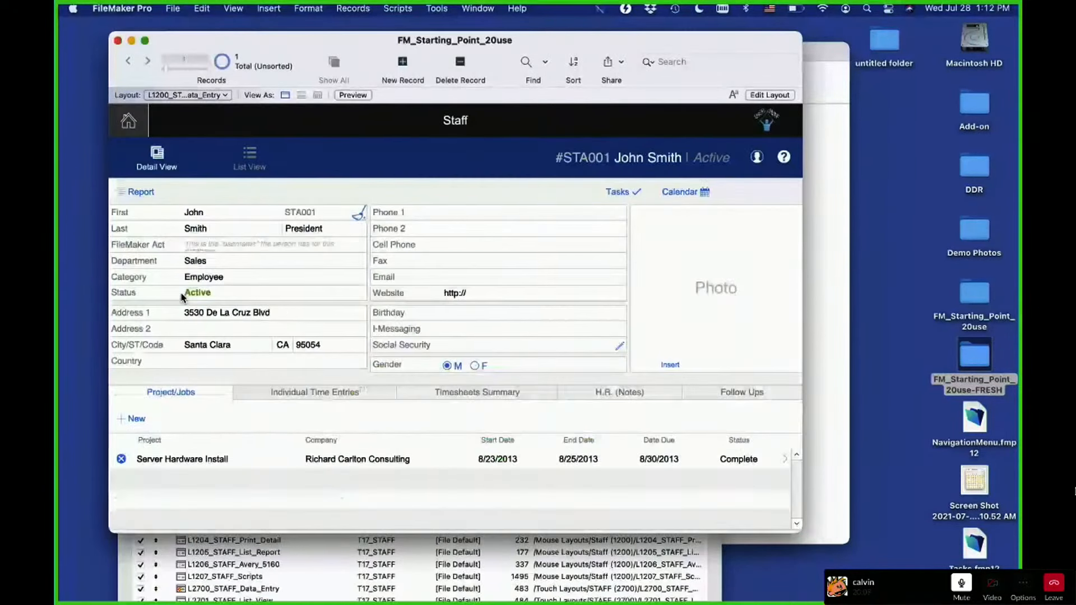
# Turn on the Script Debugger, run the Staff layout's home button and step into NAV_Navigation_Open_Card_Window
pyautogui.click(437, 8)
pyautogui.click(457, 27)
pyautogui.click(128, 122)
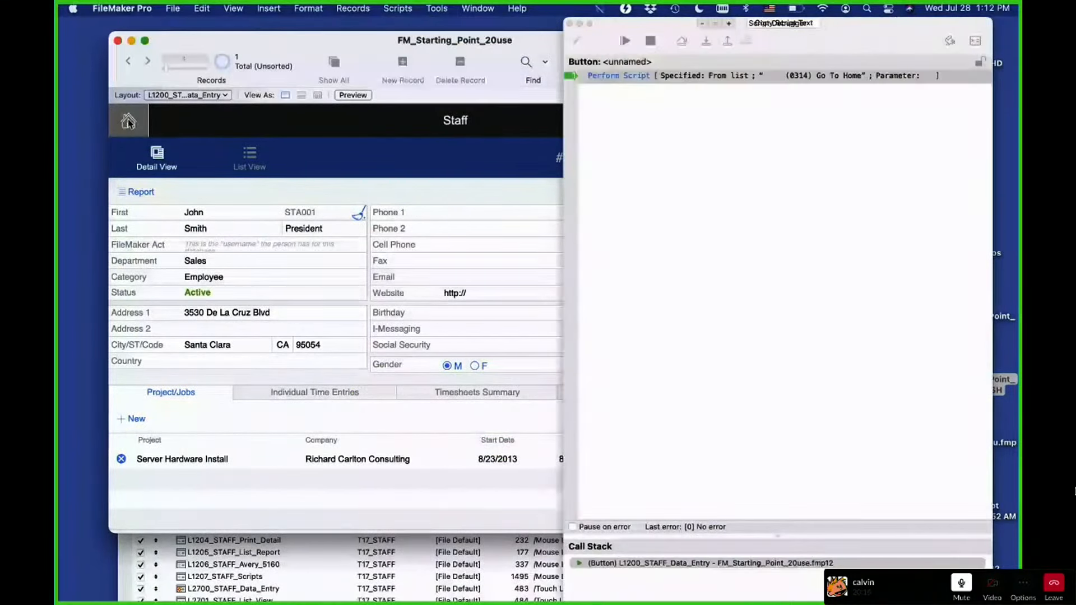
pyautogui.click(707, 41)
pyautogui.click(707, 42)
pyautogui.click(705, 42)
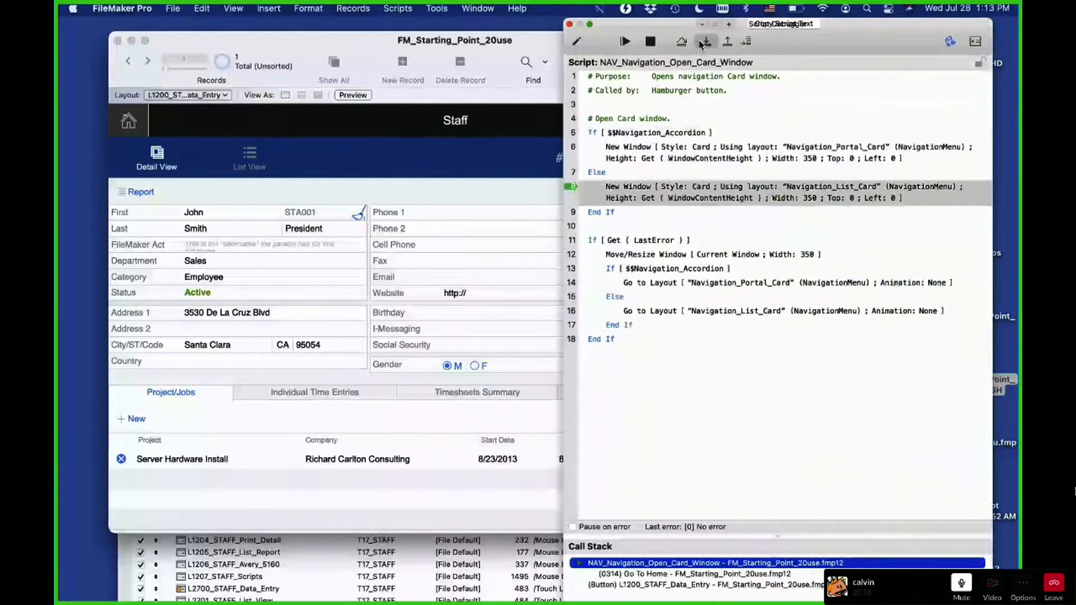
# Step through the card window and NAV_Navigation_List trigger scripts until execution is back inside Go To Home
pyautogui.click(702, 43)
pyautogui.click(702, 43)
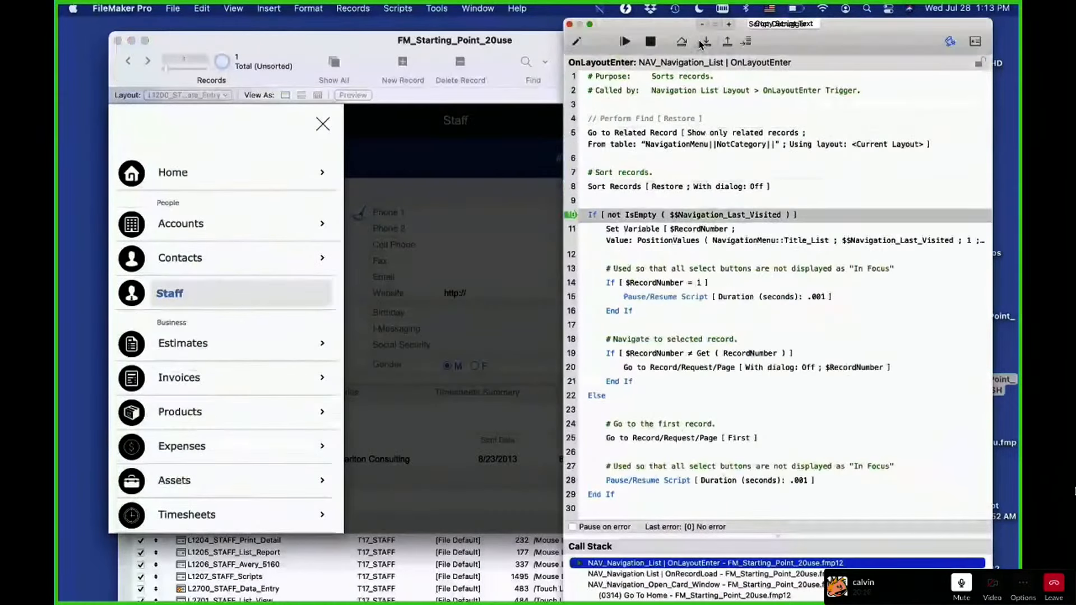
pyautogui.click(702, 43)
pyautogui.click(702, 43)
pyautogui.click(702, 43)
pyautogui.click(701, 43)
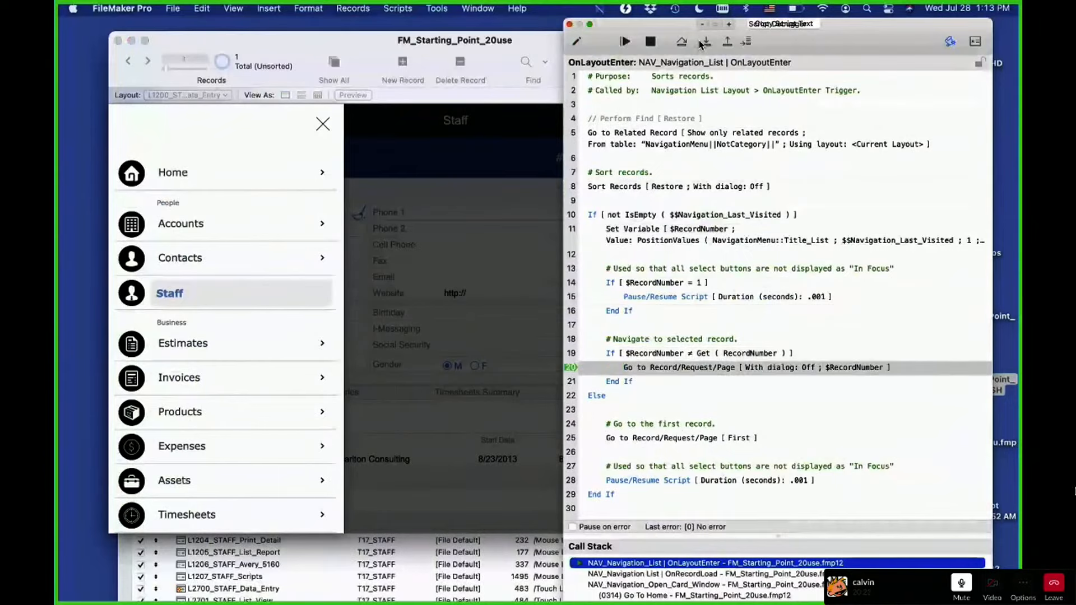
pyautogui.click(702, 42)
pyautogui.click(702, 42)
pyautogui.click(702, 43)
pyautogui.click(702, 42)
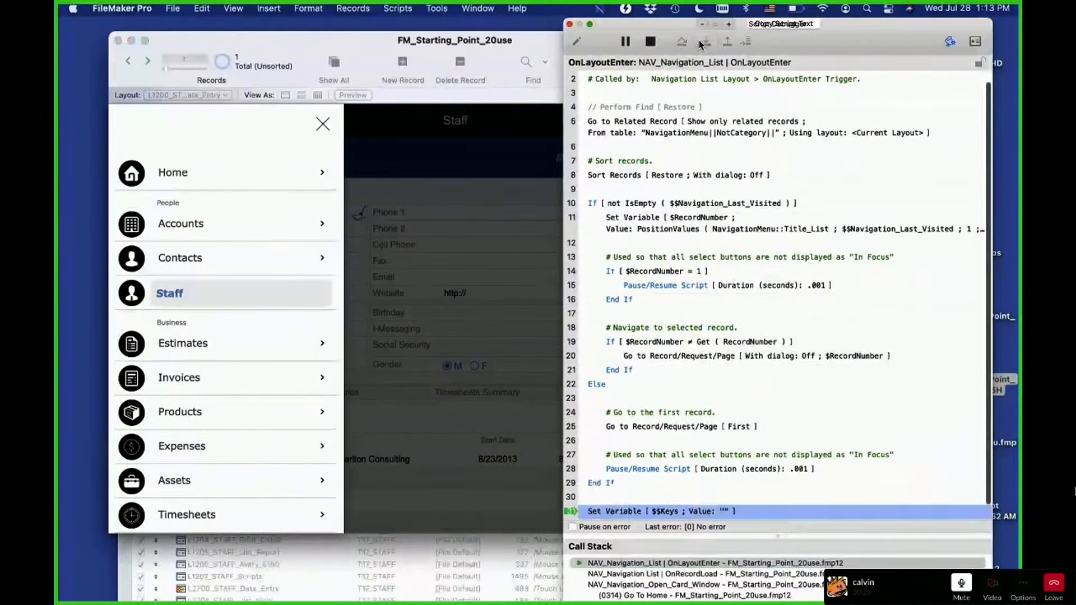
pyautogui.click(701, 42)
pyautogui.click(702, 43)
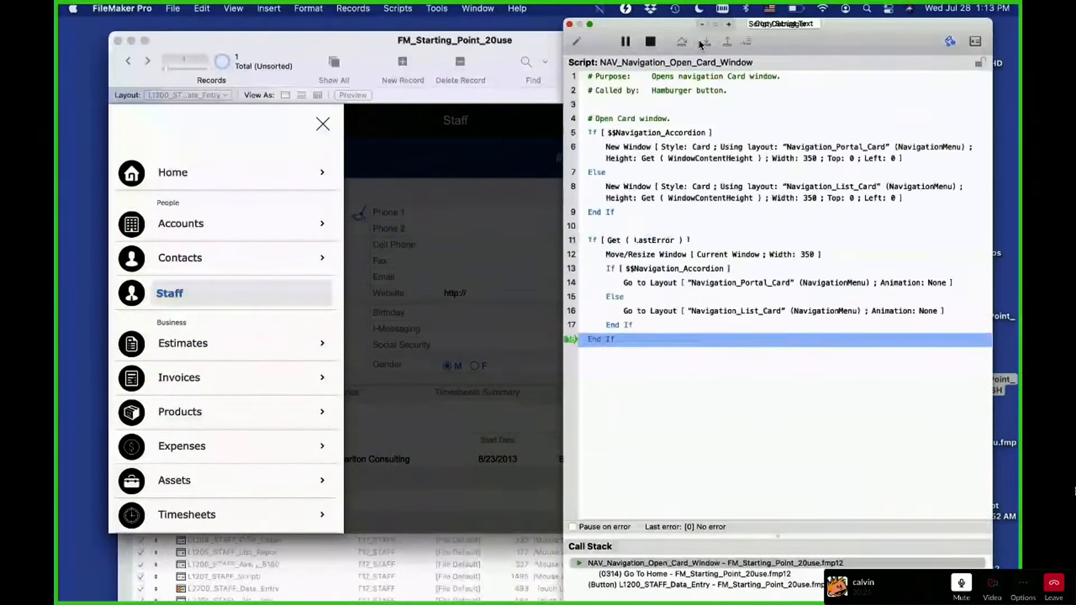
pyautogui.click(701, 42)
pyautogui.click(702, 42)
pyautogui.click(702, 43)
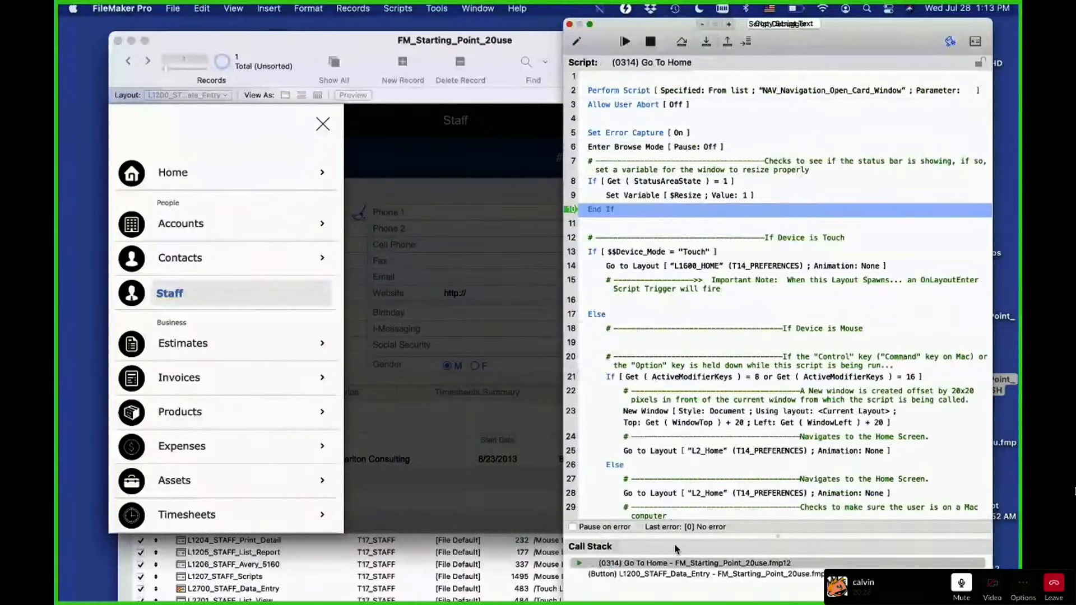
# Open the Go To Home script from the debugger's call stack and insert a Halt Script step right after Perform Script
pyautogui.click(684, 563)
pyautogui.doubleClick(689, 565)
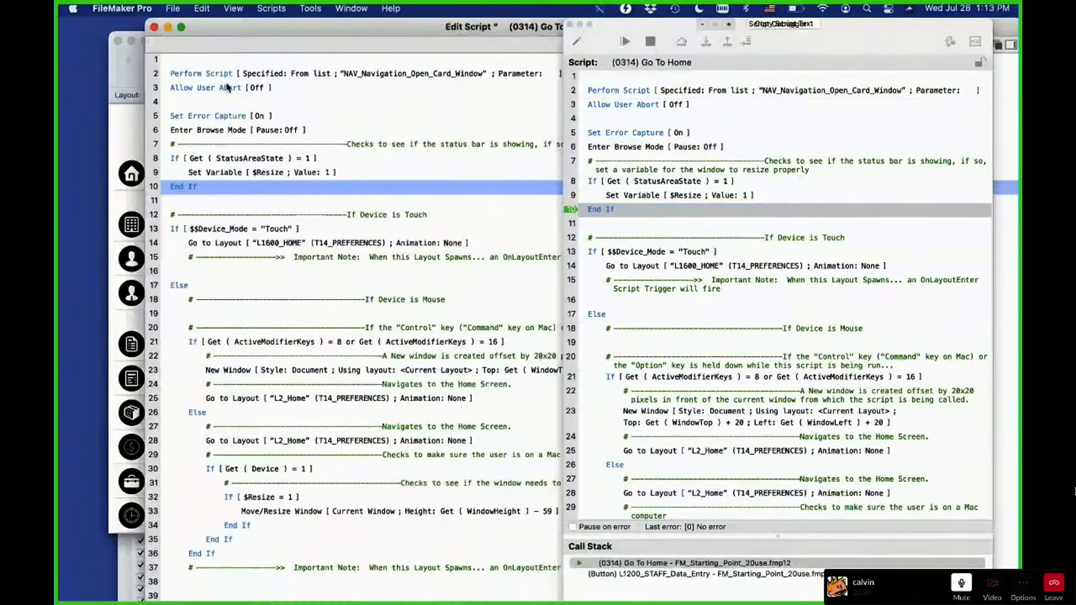
pyautogui.click(227, 73)
pyautogui.write('halt')
pyautogui.press('Return')
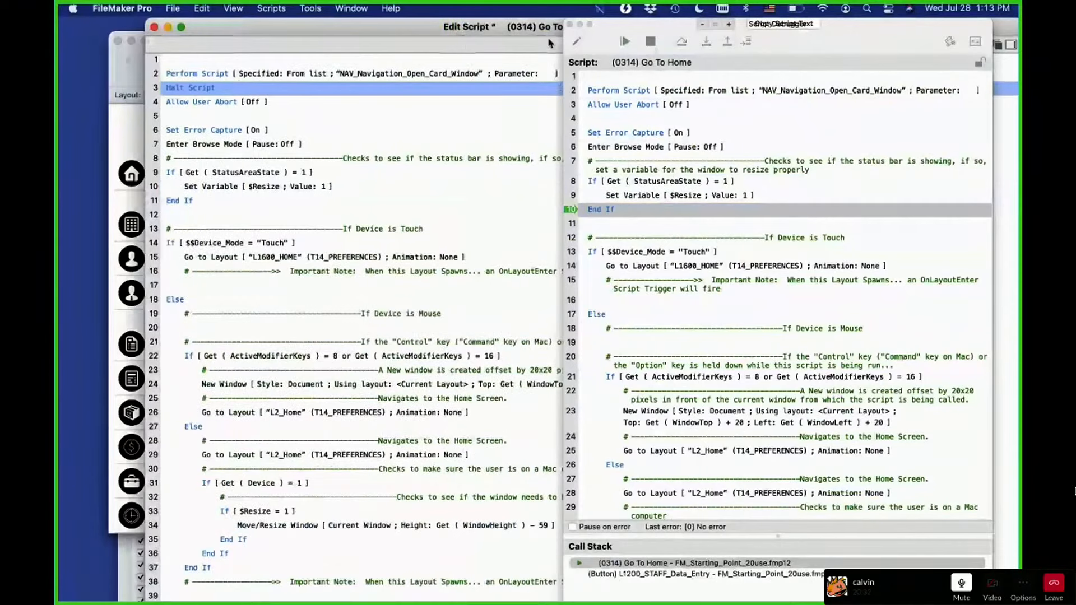
# Stop and close the Script Debugger, save and close the Go To Home script, and dismiss the navigation card
pyautogui.click(655, 42)
pyautogui.click(570, 25)
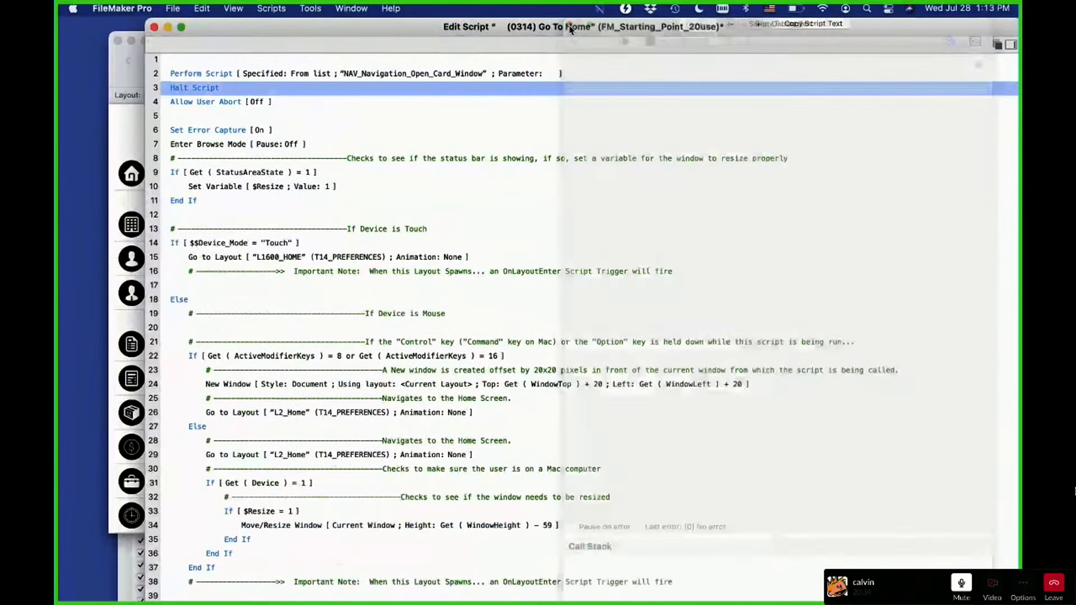
pyautogui.press('super+s')
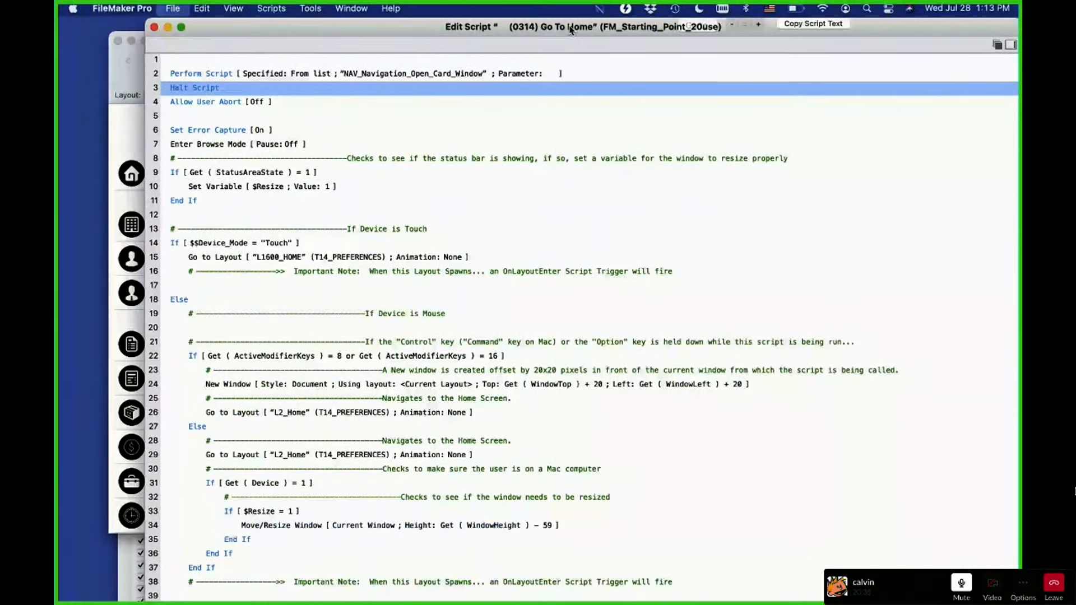
pyautogui.press('super+w')
pyautogui.click(324, 122)
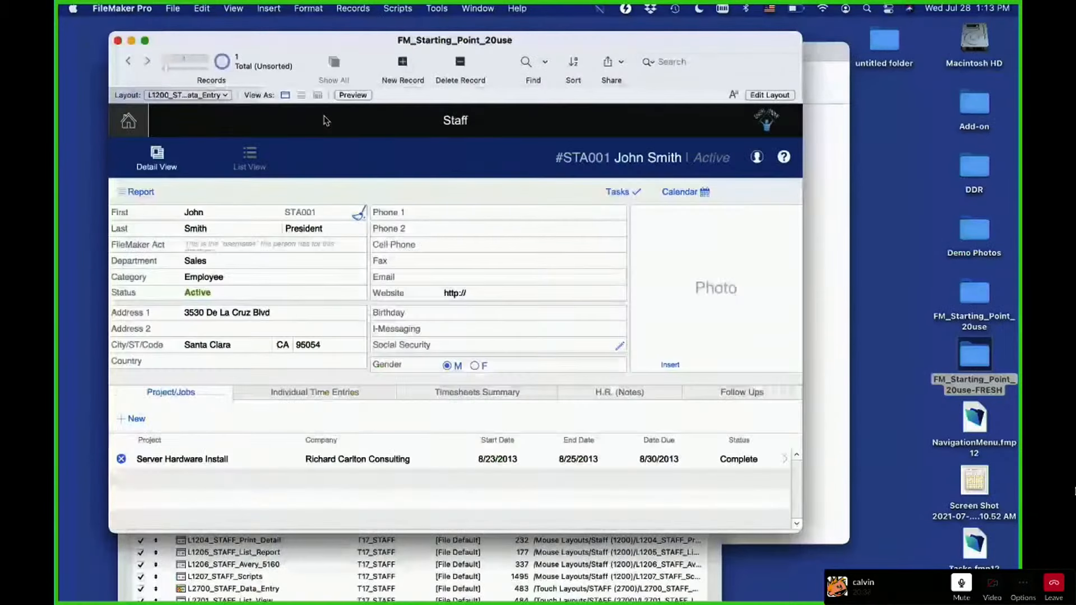
# Reopen the navigation card on the Staff layout, look through its items, and test going to Home and to Accounts
pyautogui.click(324, 121)
pyautogui.scroll(-5, 211, 449)
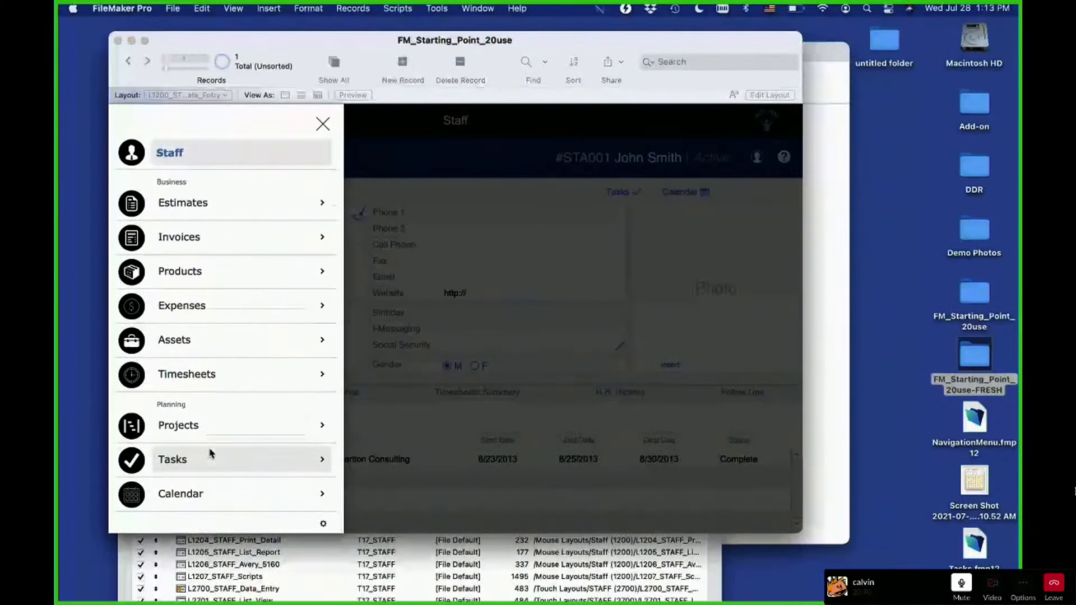
pyautogui.scroll(5, 212, 451)
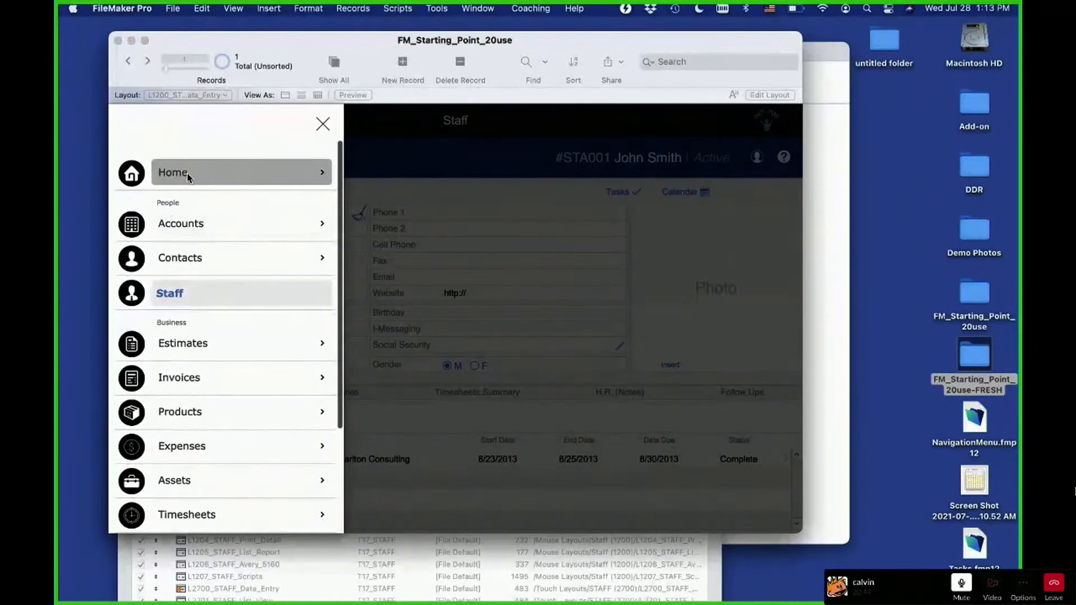
pyautogui.click(188, 177)
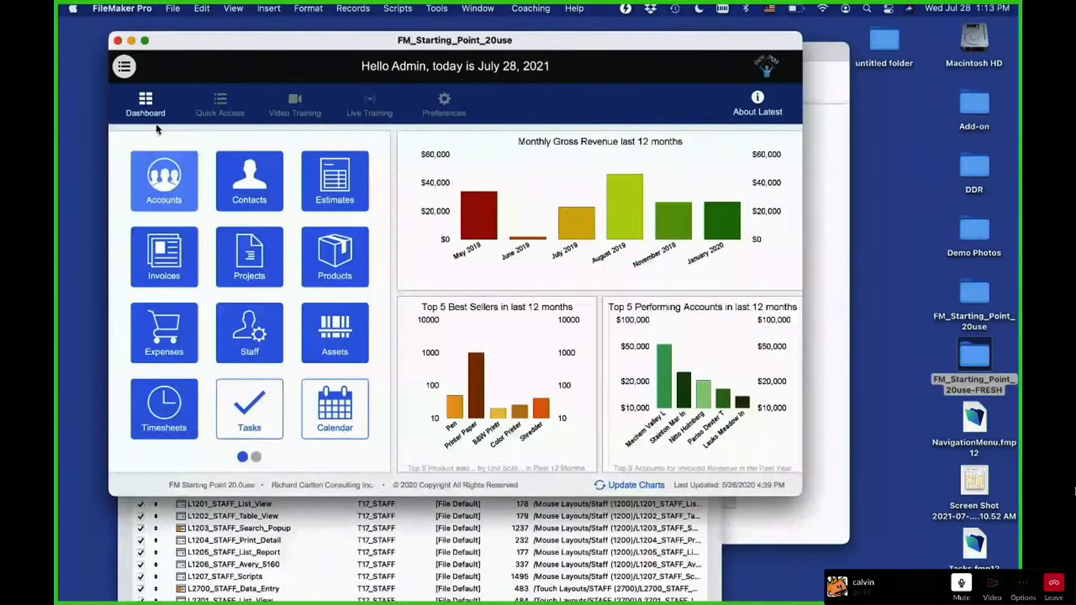
pyautogui.click(124, 66)
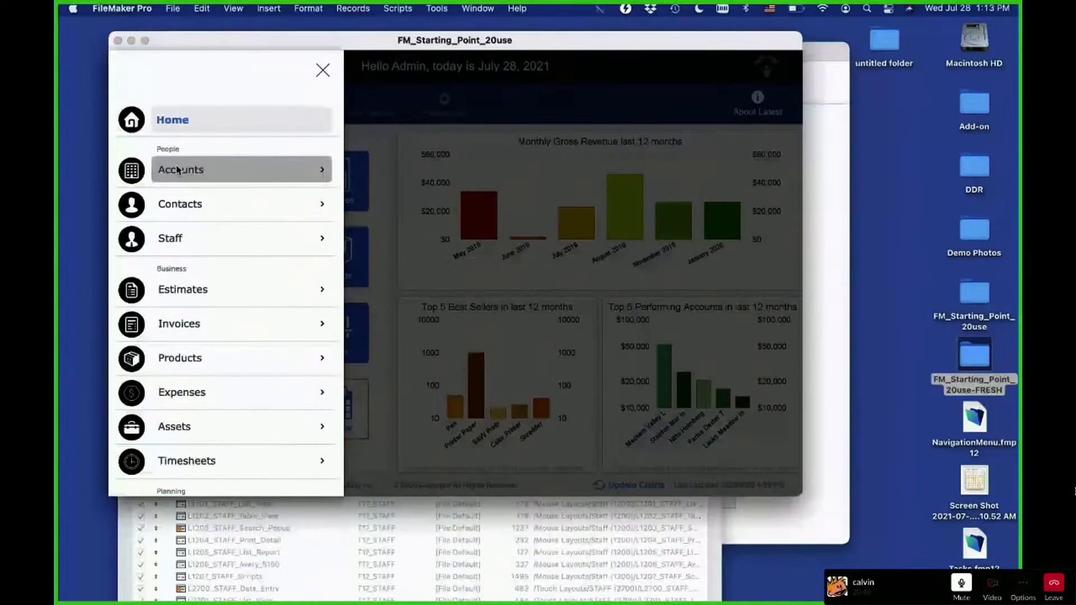
pyautogui.click(177, 170)
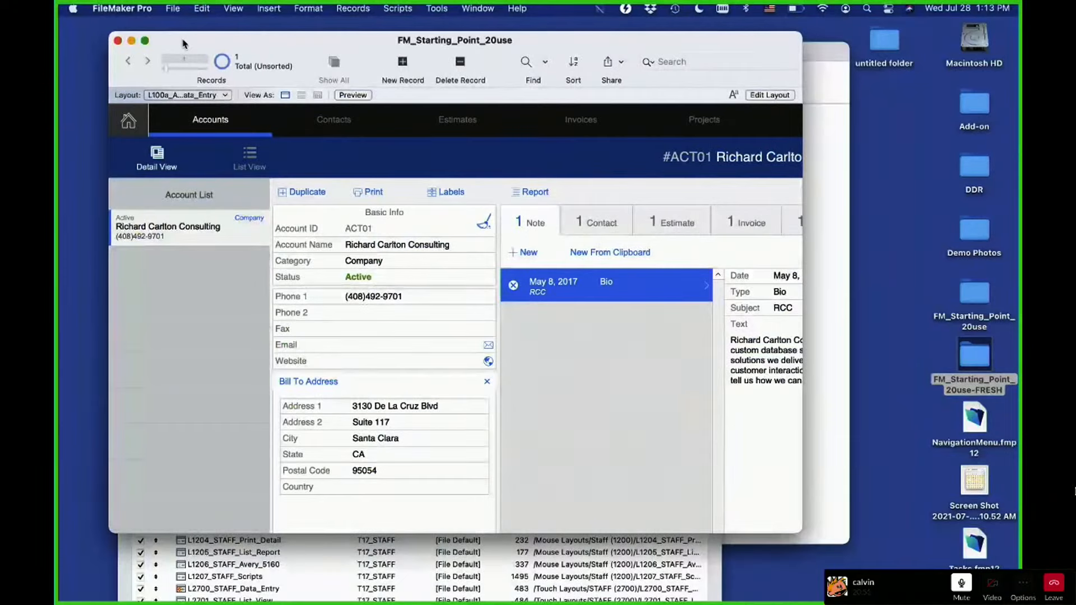
# Open the custom menu management and make FMSP Initial Custom Menu Set the file's default menu set
pyautogui.click(174, 10)
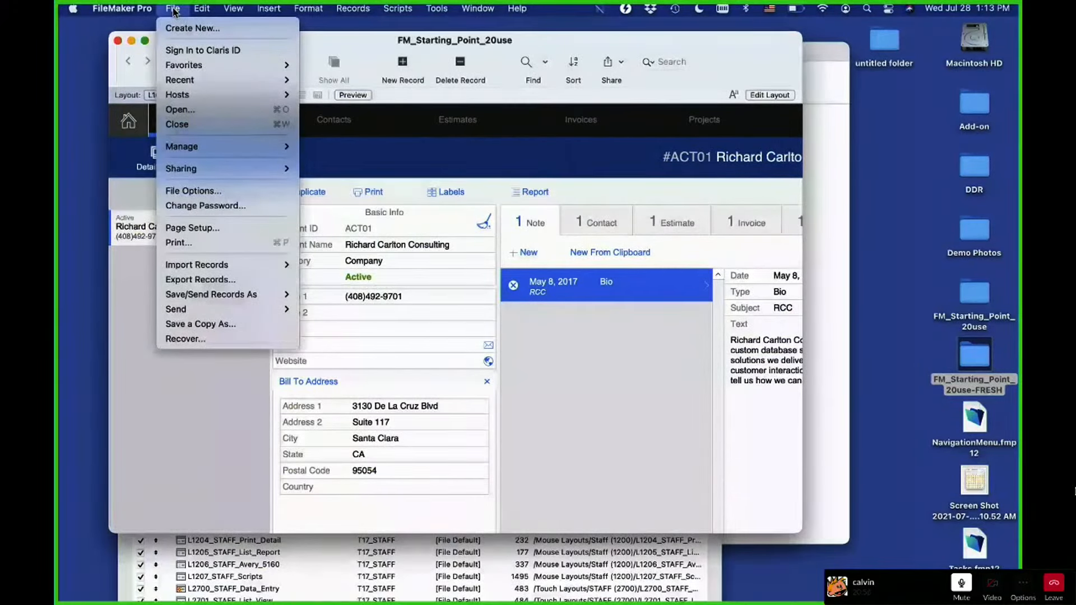
pyautogui.moveTo(437, 8)
pyautogui.moveTo(439, 83)
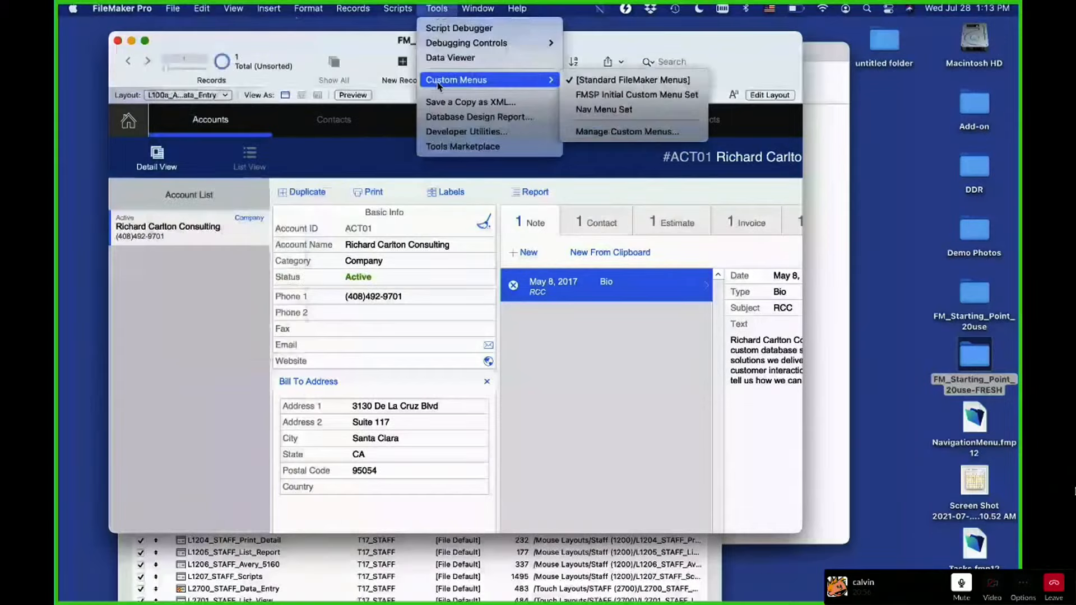
pyautogui.click(671, 133)
pyautogui.click(247, 586)
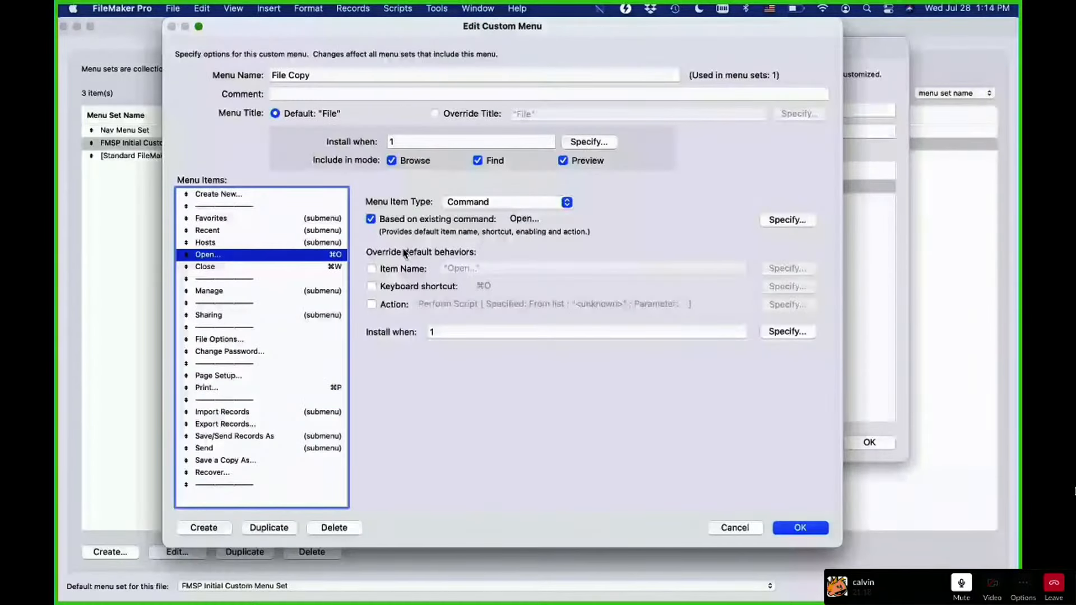
# Override the action of File Copy's Open... item with Perform Script NAV_Navigation_Open_Card_Window and save the custom menu changes
pyautogui.click(392, 307)
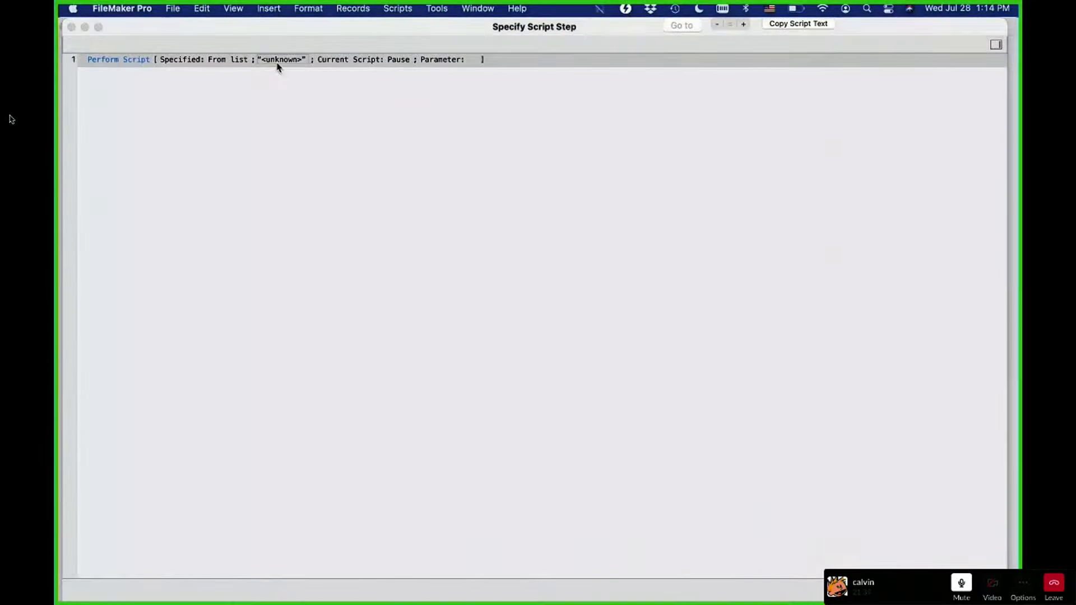
pyautogui.click(278, 68)
pyautogui.scroll(-10, 643, 271)
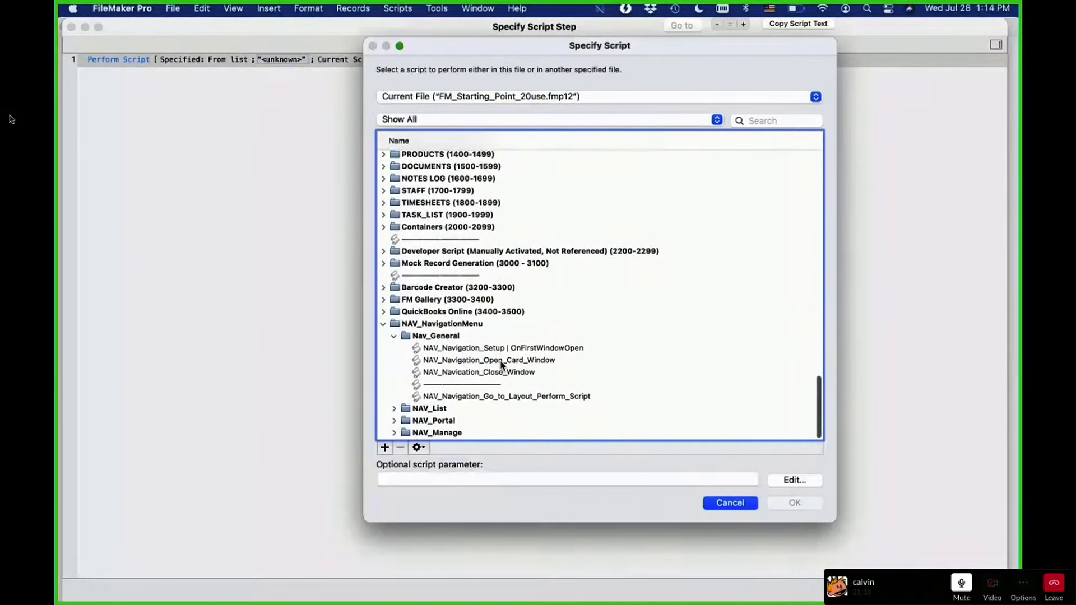
pyautogui.click(502, 361)
pyautogui.click(801, 503)
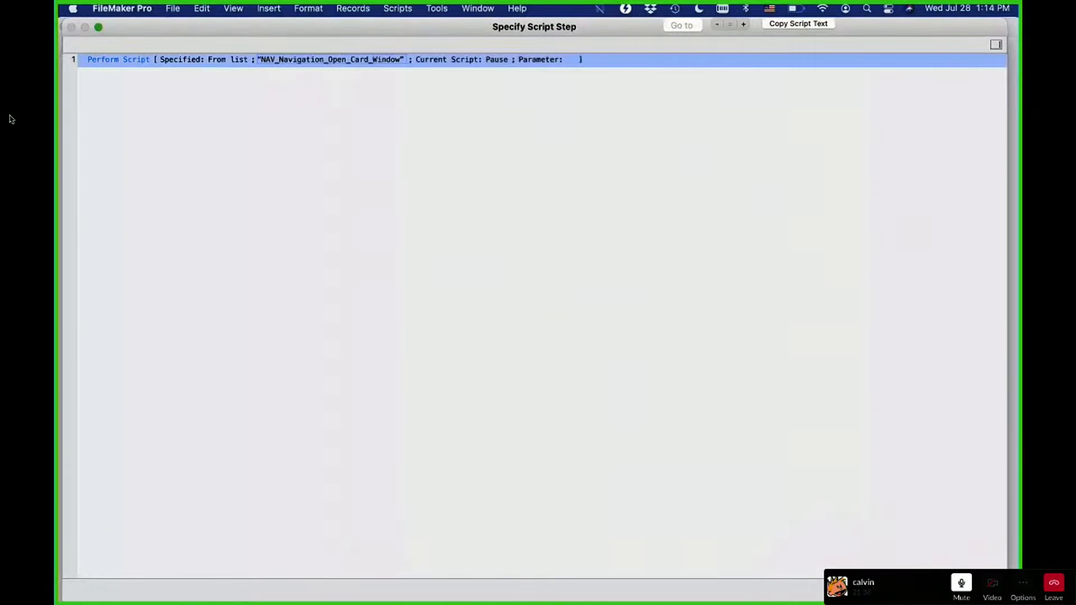
pyautogui.press('Return')
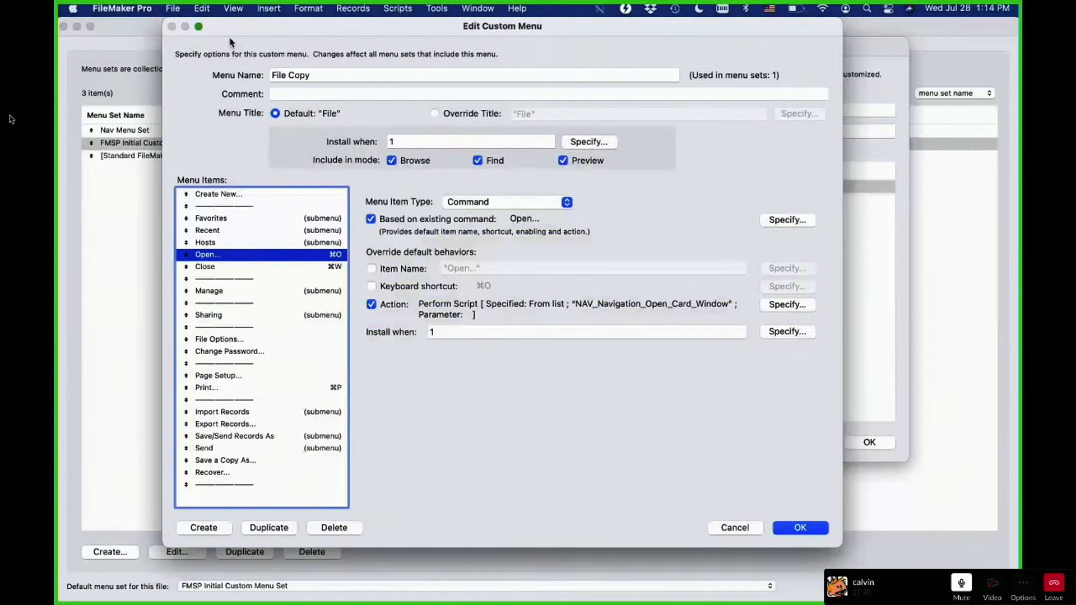
pyautogui.moveTo(228, 33); pyautogui.dragTo(356, 32)
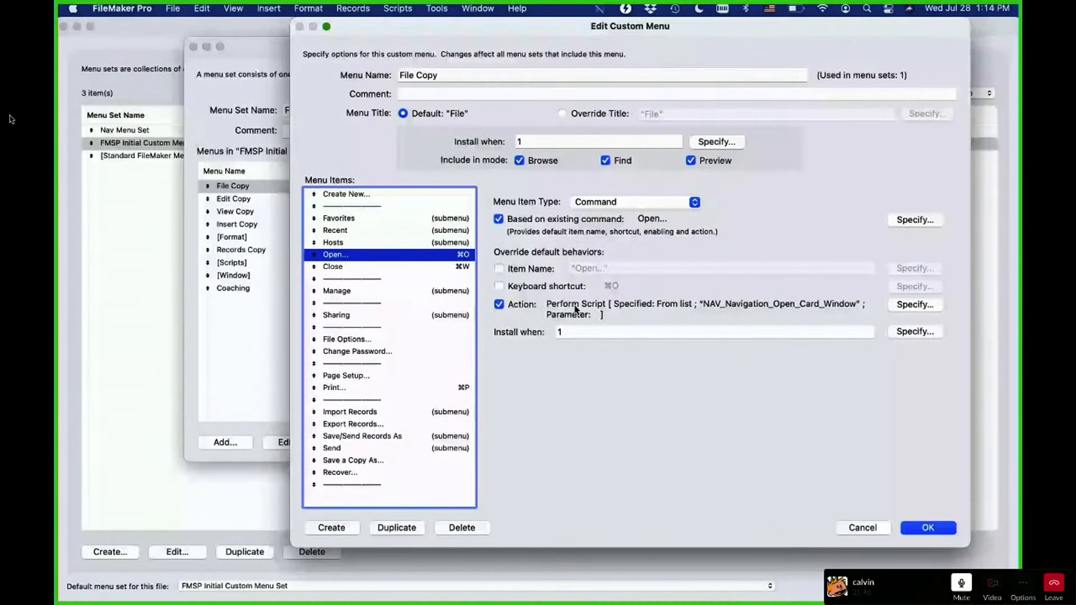
pyautogui.click(929, 529)
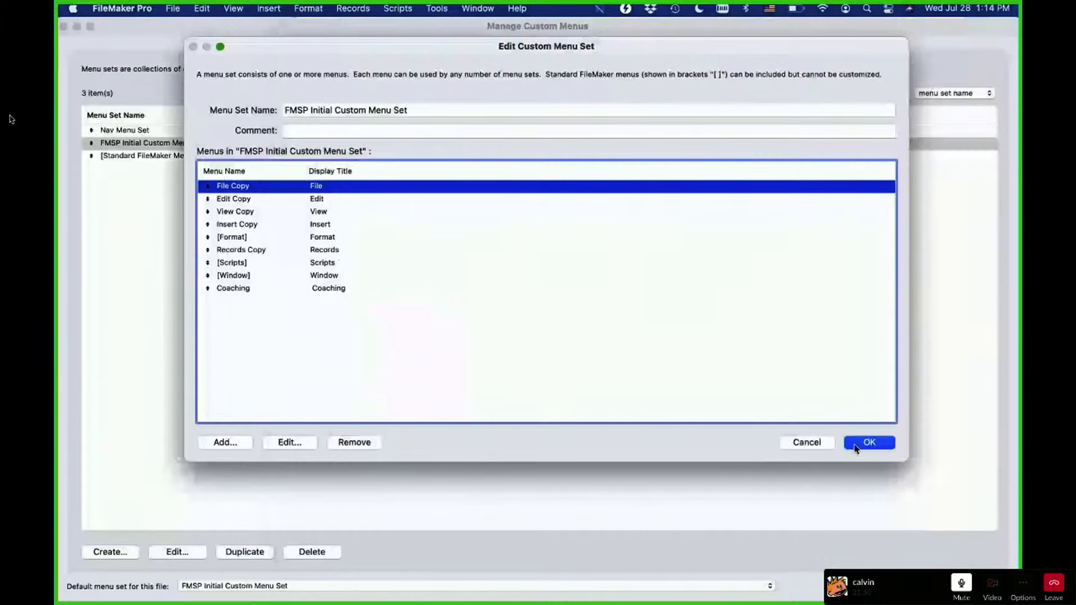
pyautogui.click(855, 446)
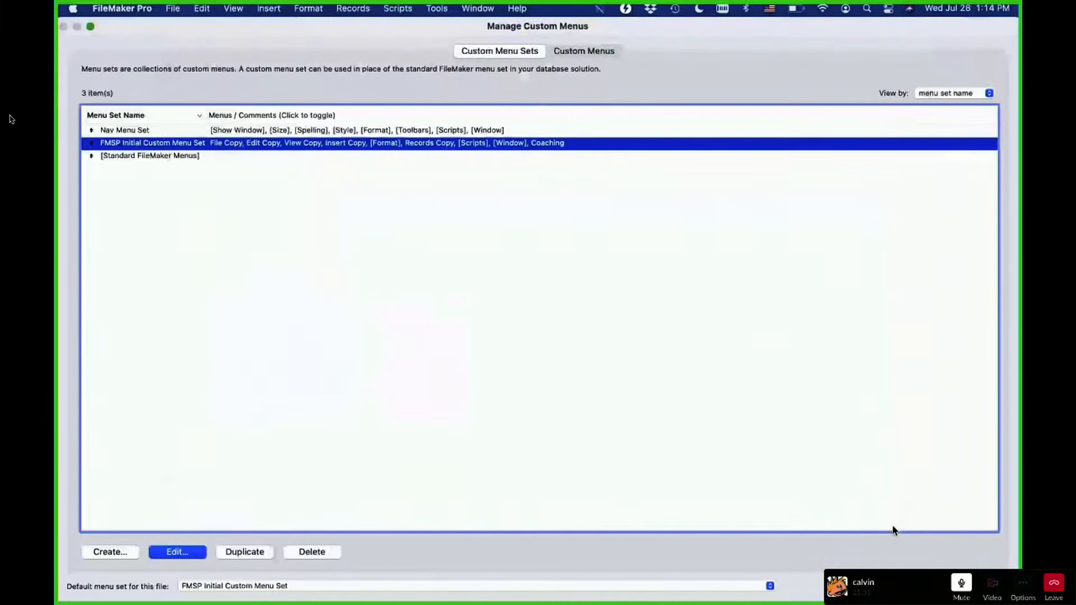
pyautogui.click(976, 587)
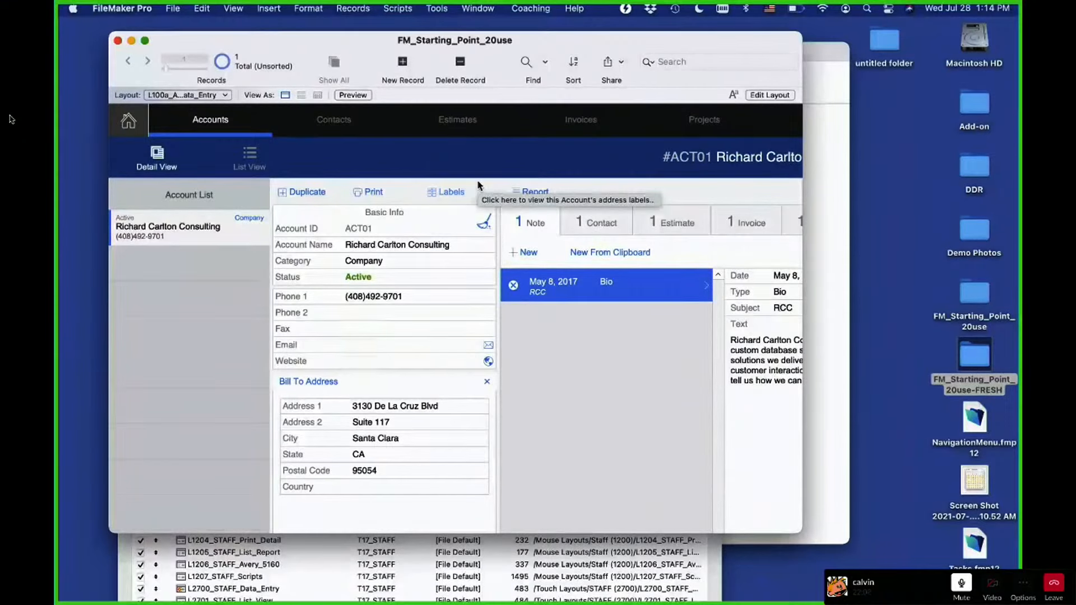
# Test the navigation card from the keyboard by going to Contacts and Staff, cancelling the Hosts dialog in between
pyautogui.press('super+1')
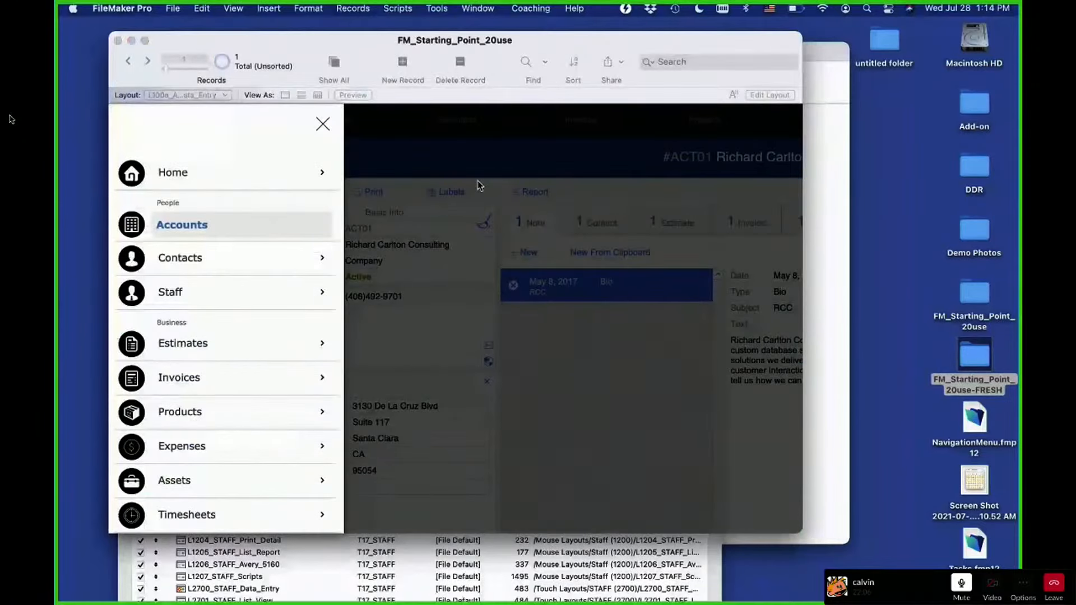
pyautogui.press('Return')
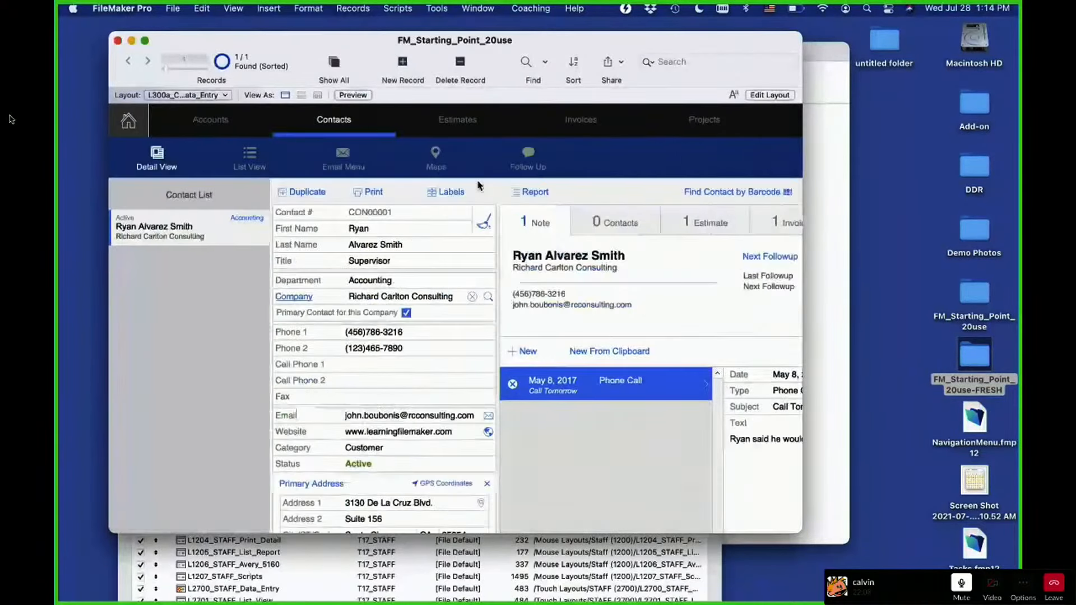
pyautogui.press('super+shift+o')
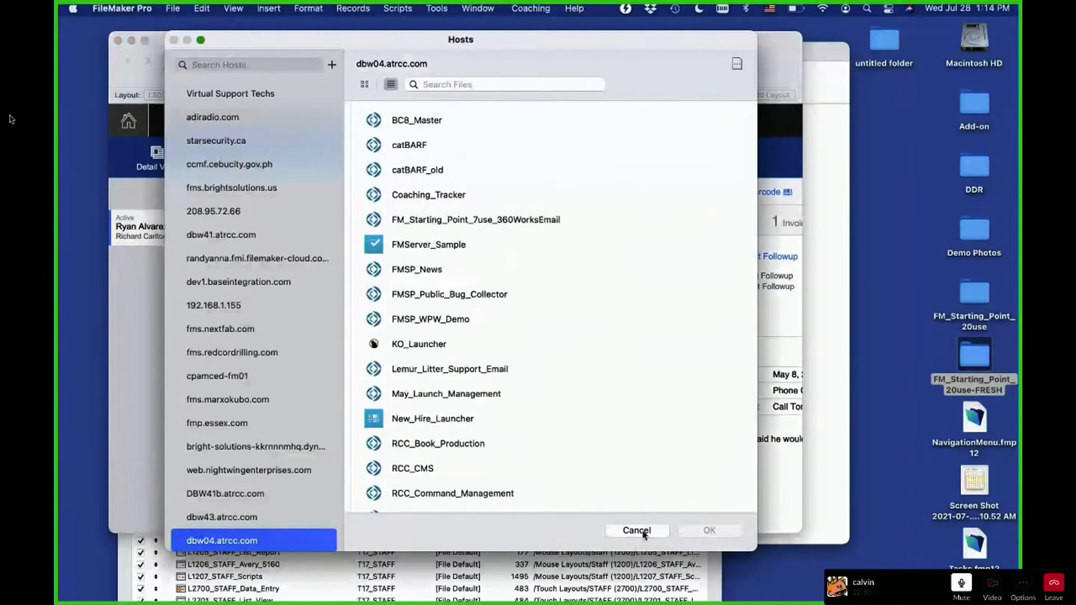
pyautogui.click(642, 533)
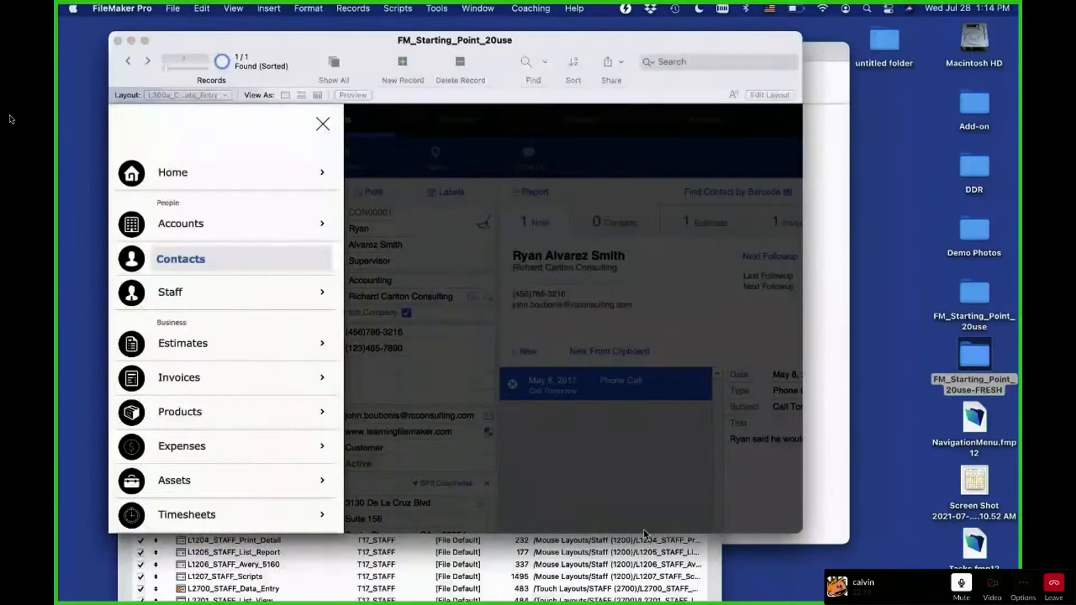
pyautogui.press('Down')
pyautogui.press('Return')
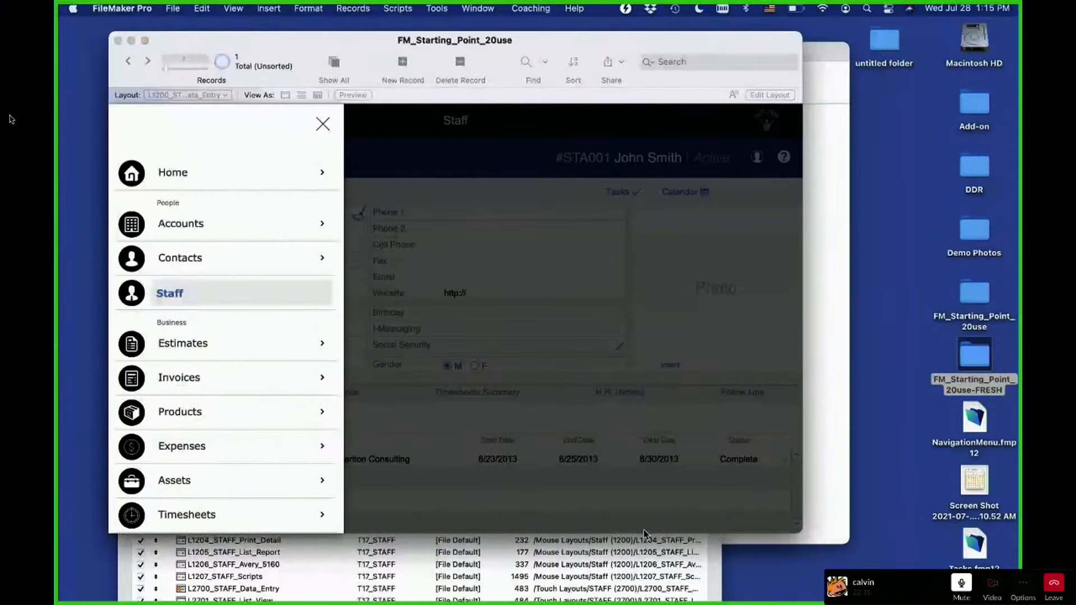
# Use the navigation card with the keyboard to go Home, then reopen it and go to Staff
pyautogui.press('Up')
pyautogui.press('Up')
pyautogui.press('Up')
pyautogui.press('Return')
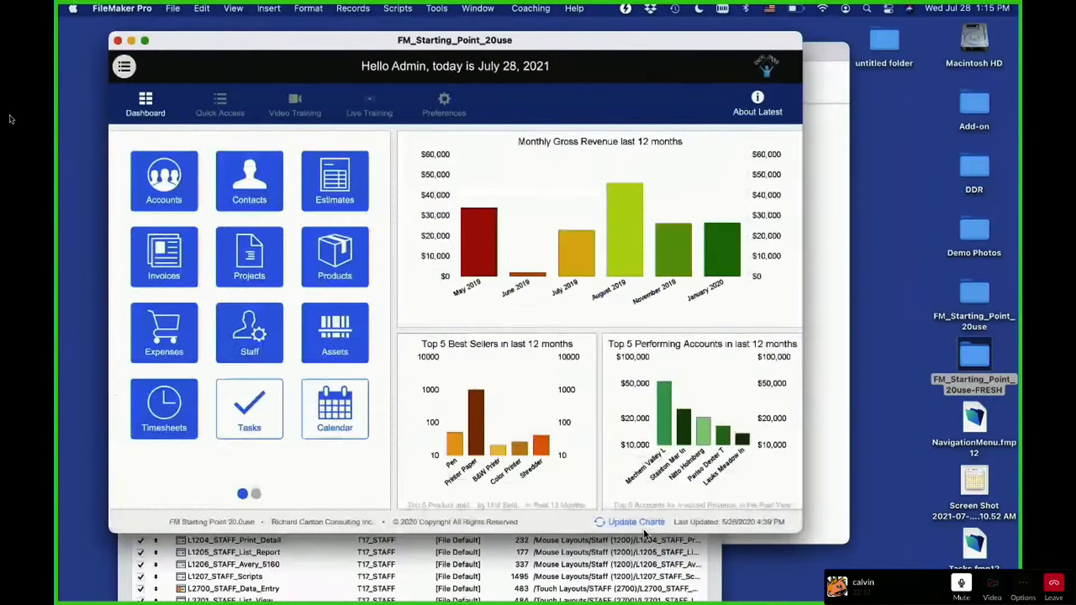
pyautogui.press('Down')
pyautogui.press('Down')
pyautogui.press('Down')
pyautogui.press('Down')
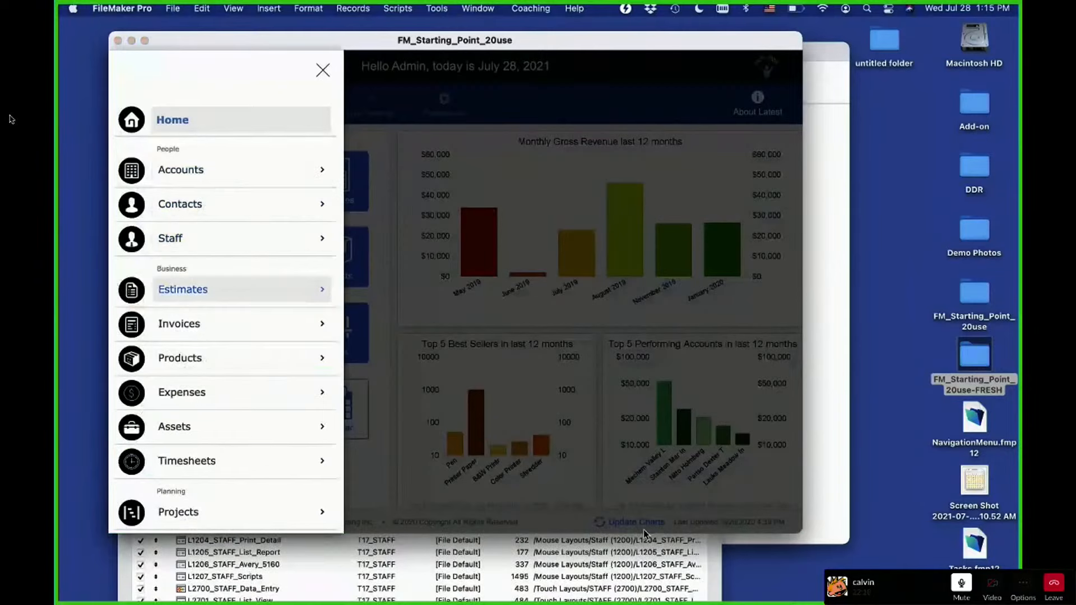
pyautogui.press('Up')
pyautogui.press('Return')
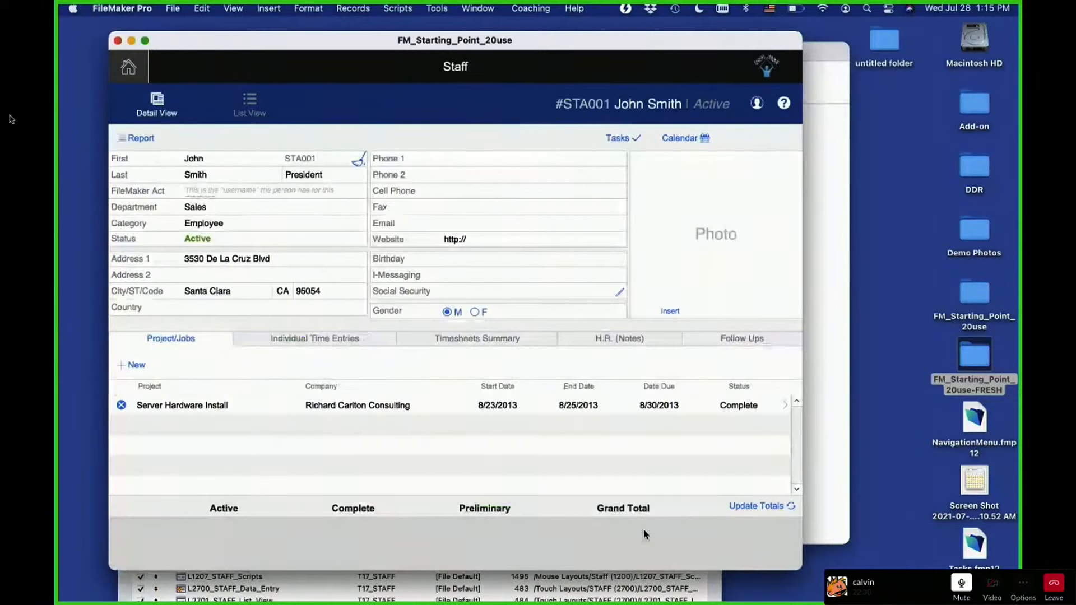
# Return to Home, resize the window, and use the navigation card to go to Accounts and on to Contacts
pyautogui.press('super+1')
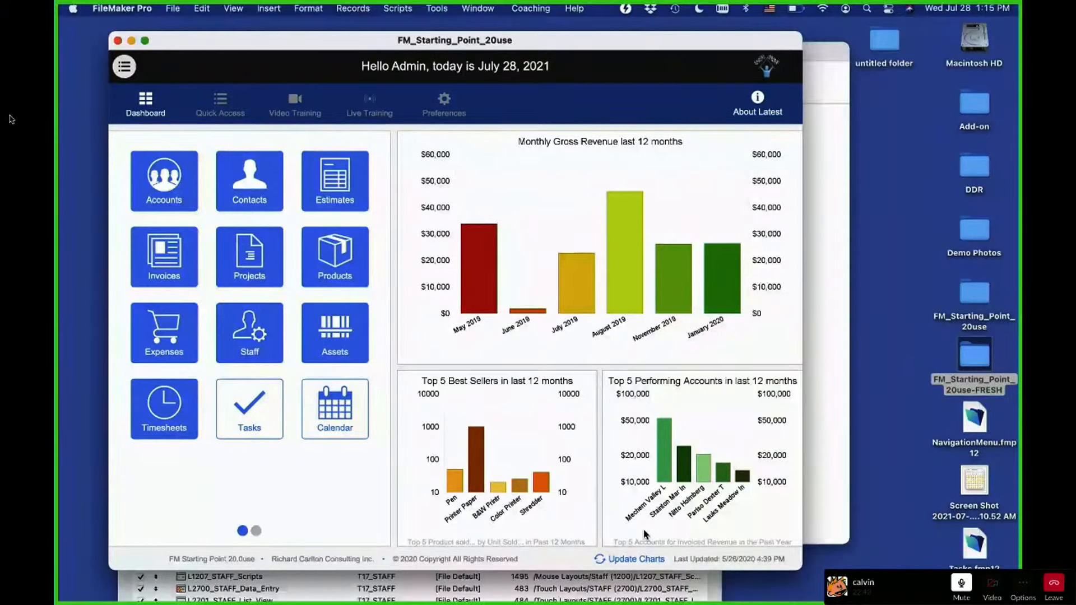
pyautogui.doubleClick(450, 46)
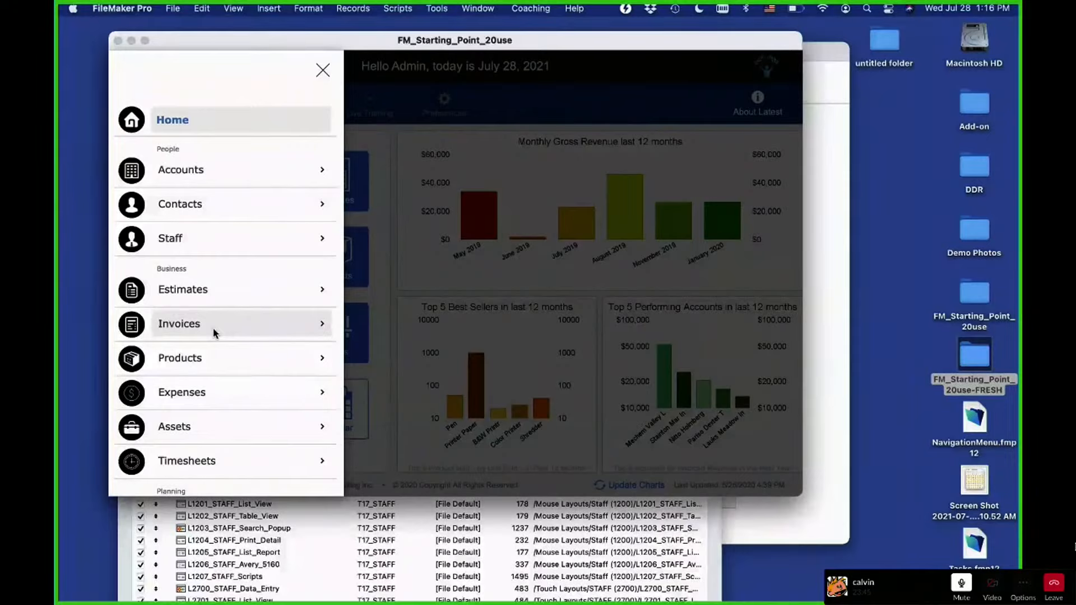
pyautogui.press('Tab')
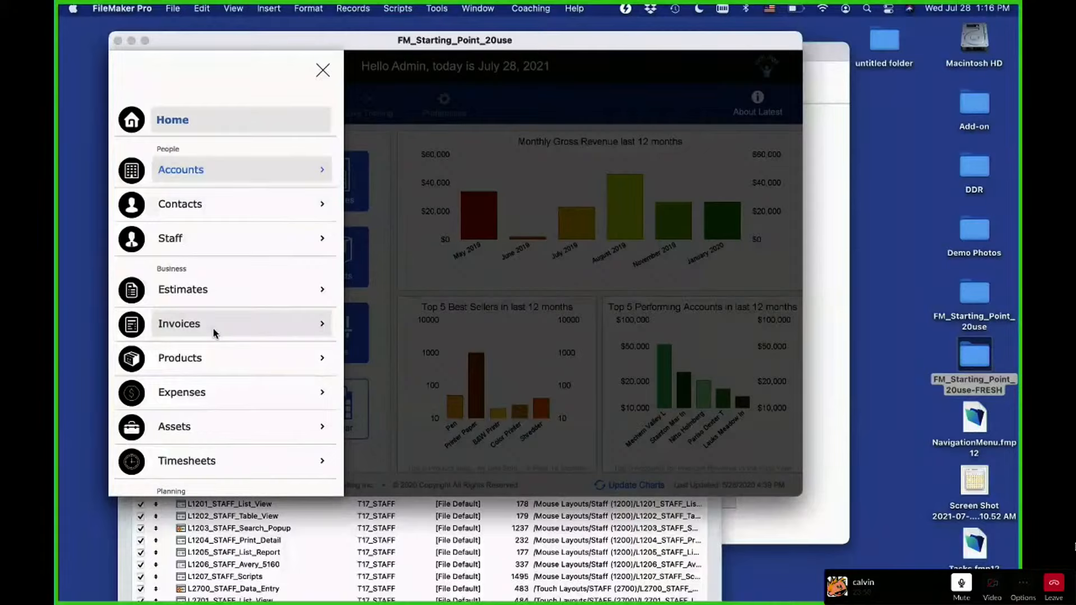
pyautogui.press('Return')
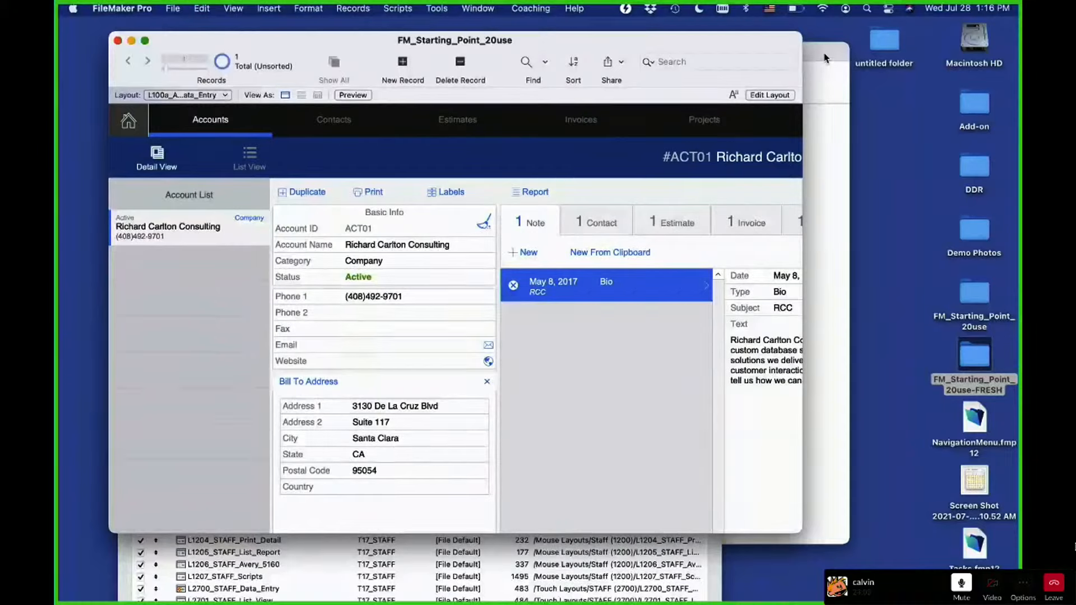
pyautogui.click(672, 137)
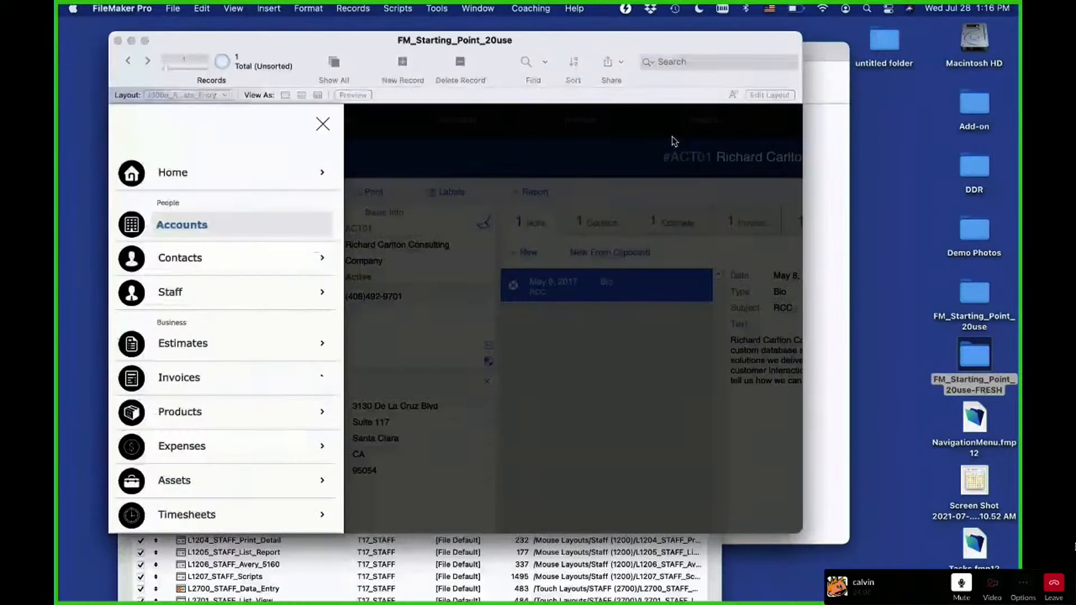
pyautogui.press('Return')
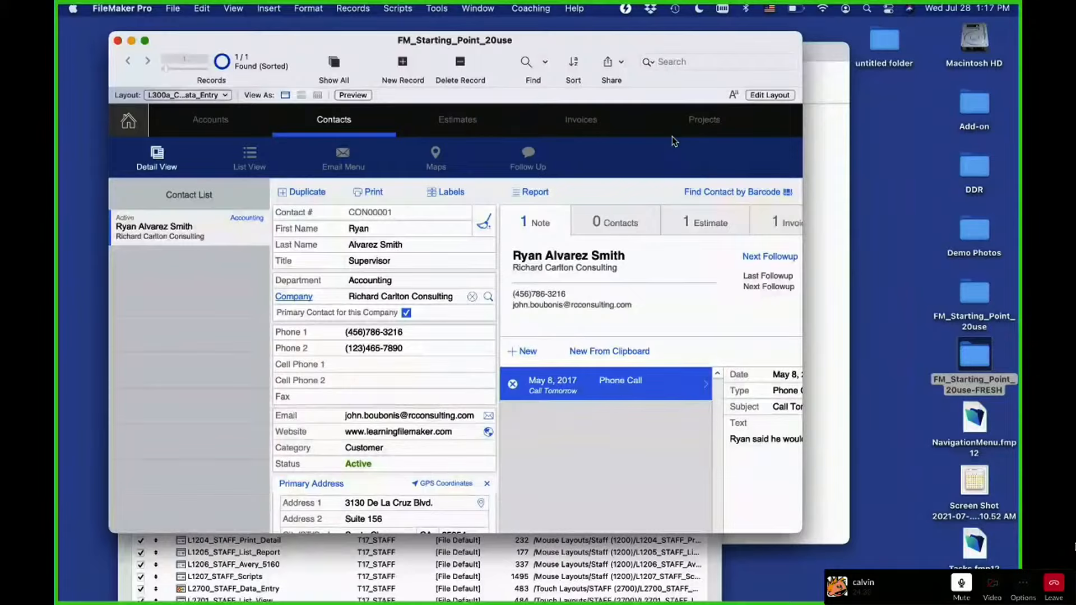
# Check the Contacts layout in Layout mode, return to Browse mode, and enlarge the window with its status toolbar hidden
pyautogui.click(771, 96)
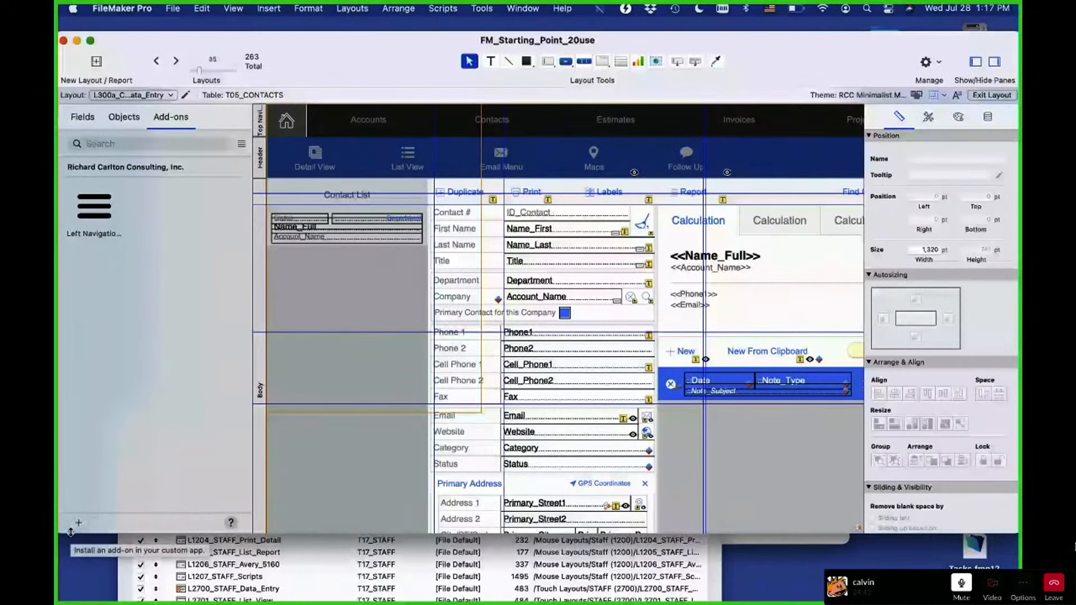
pyautogui.press('super+b')
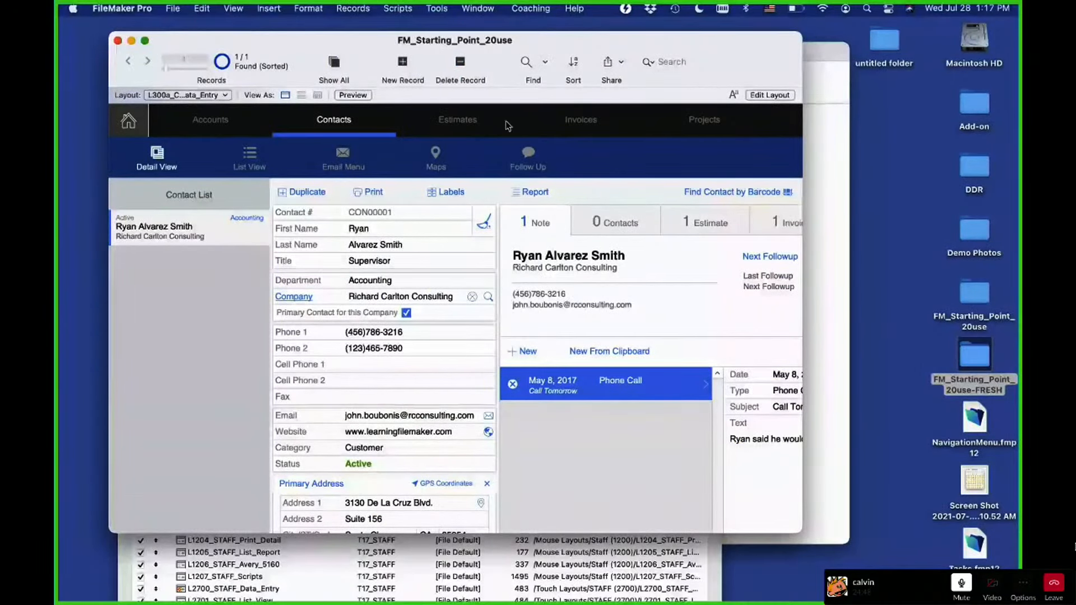
pyautogui.doubleClick(666, 38)
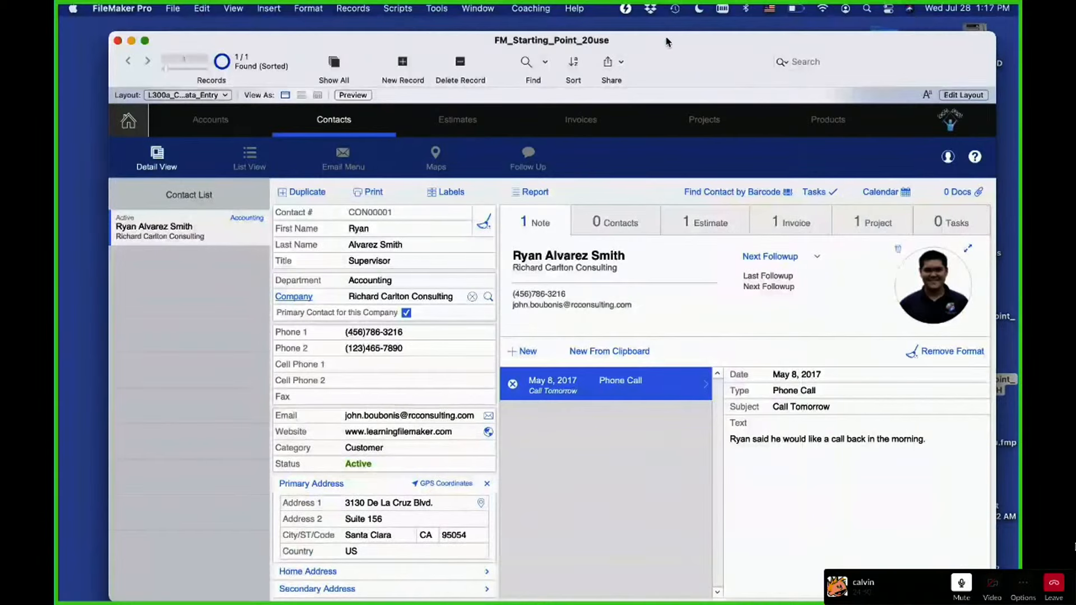
pyautogui.moveTo(666, 41); pyautogui.dragTo(644, 31)
pyautogui.press('alt+super+s')
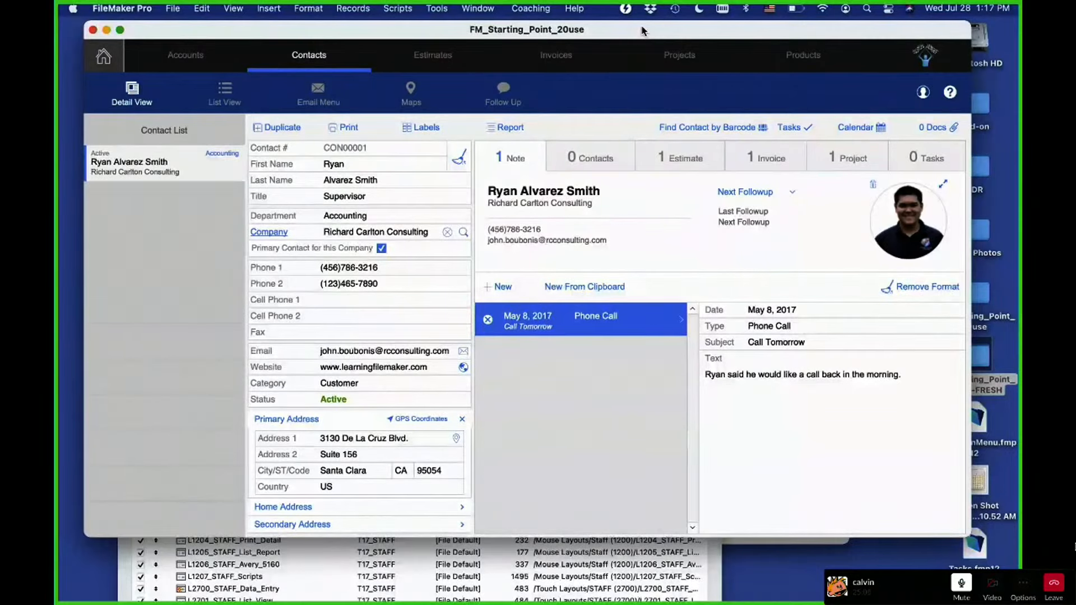
pyautogui.moveTo(642, 31); pyautogui.dragTo(641, 53)
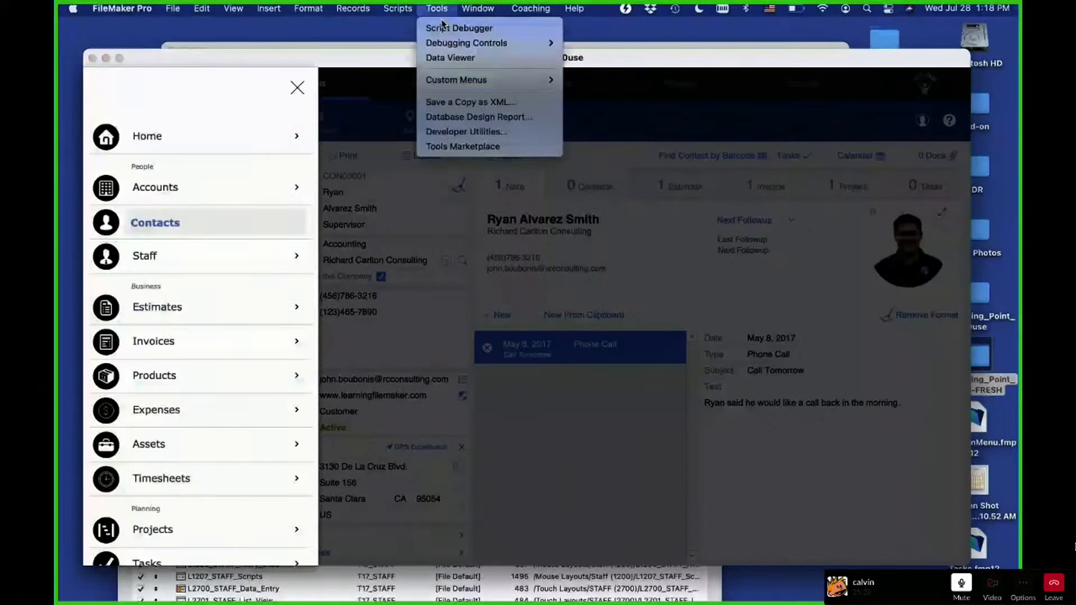
# Turn on the Script Debugger, trigger the navigation card's OnLayoutKeystroke script, and examine its lines 10 to 13
pyautogui.click(443, 25)
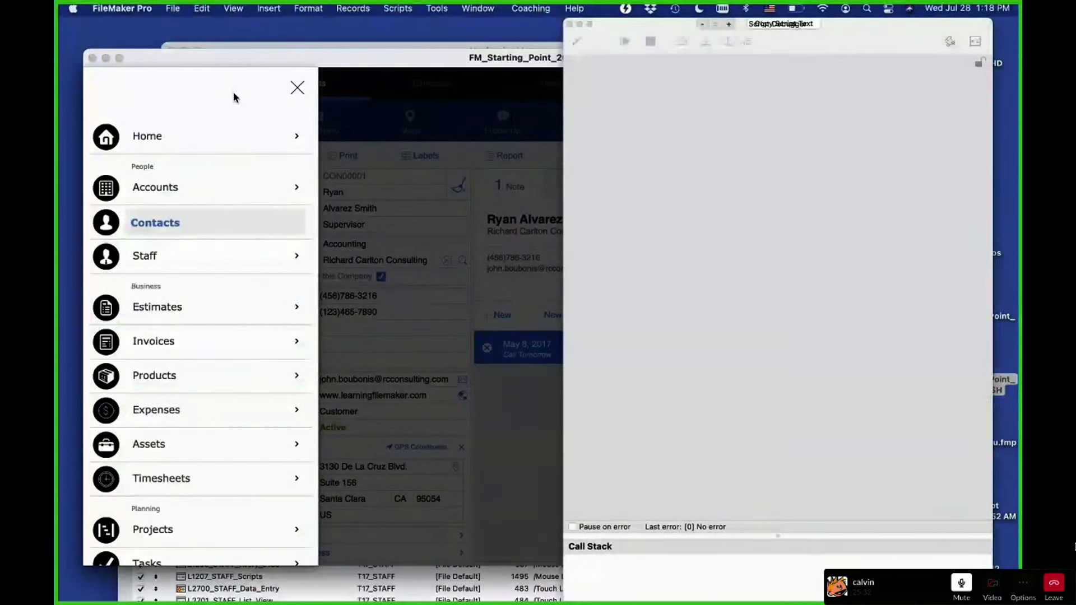
pyautogui.press('c')
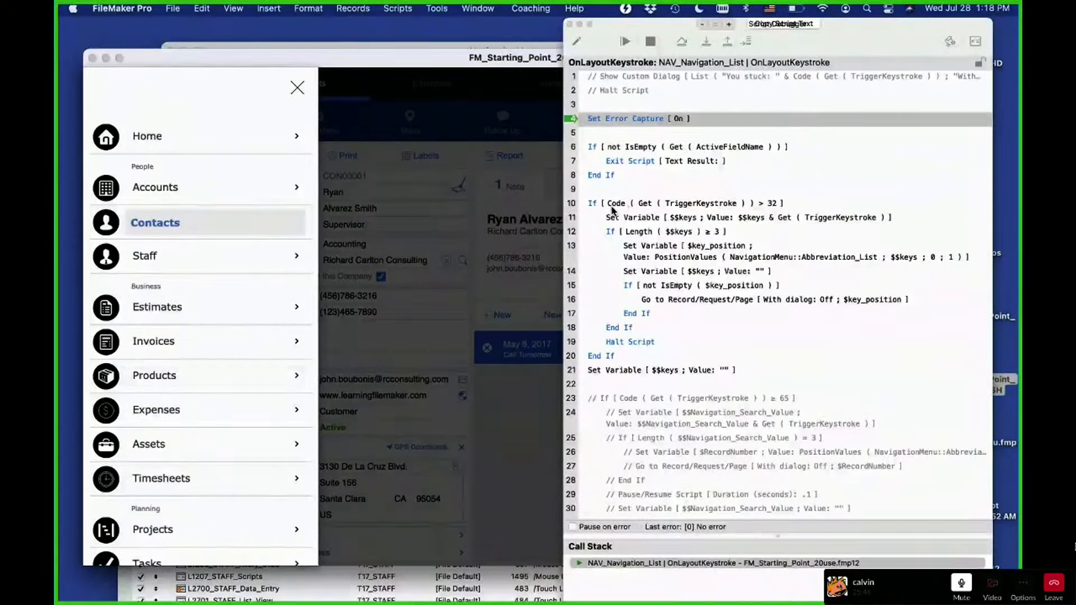
pyautogui.click(705, 205)
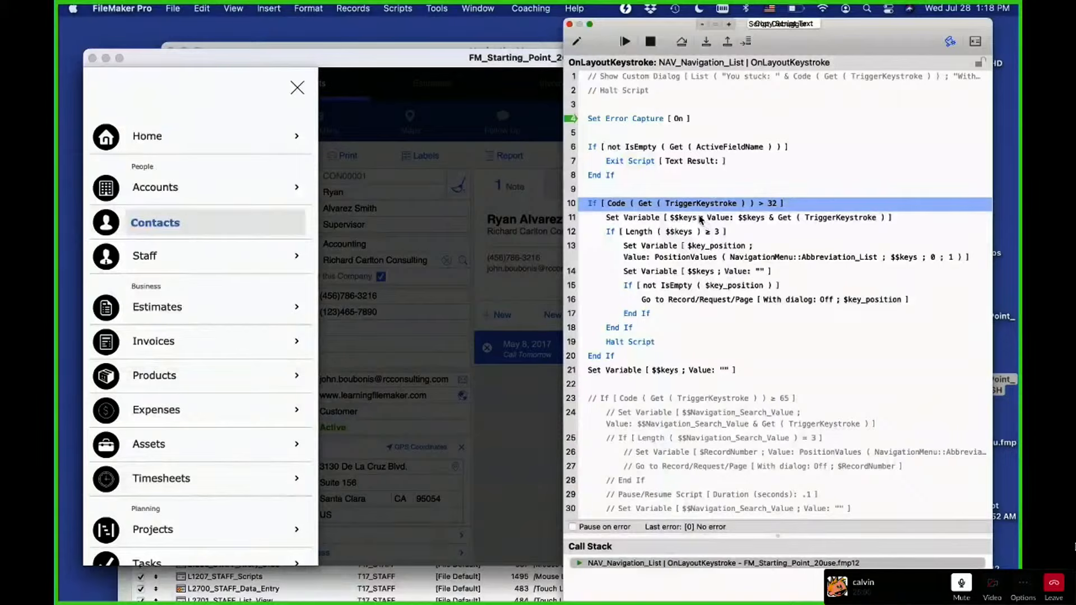
pyautogui.click(705, 219)
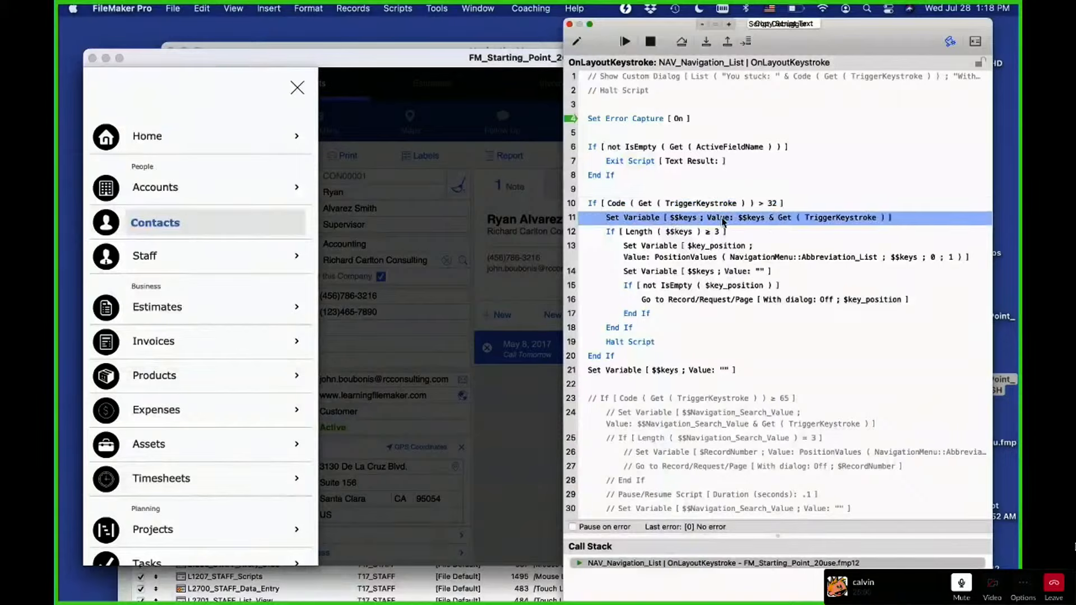
pyautogui.click(687, 235)
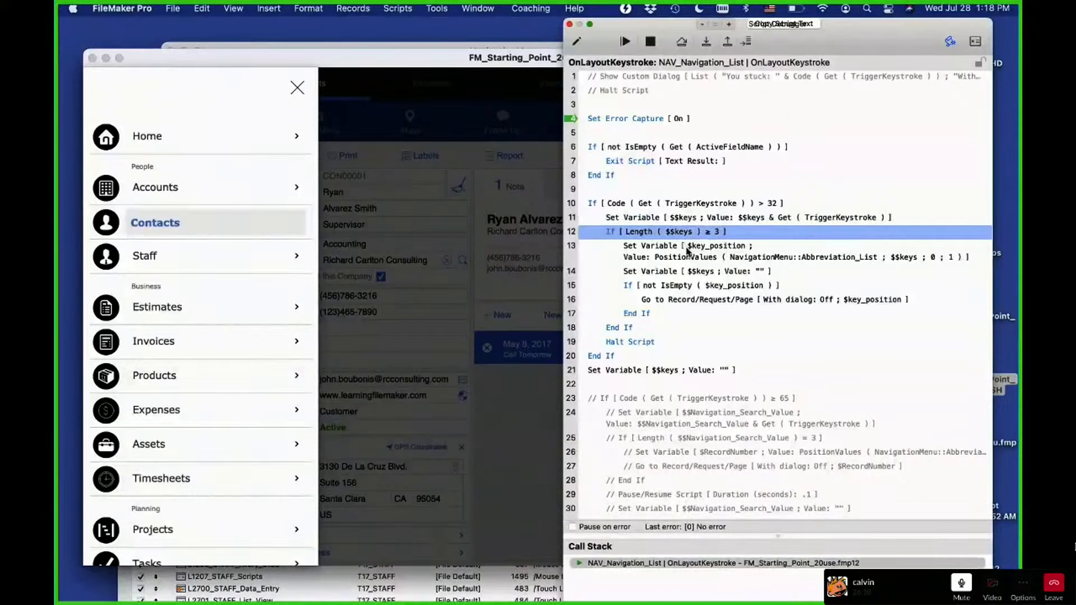
pyautogui.click(689, 252)
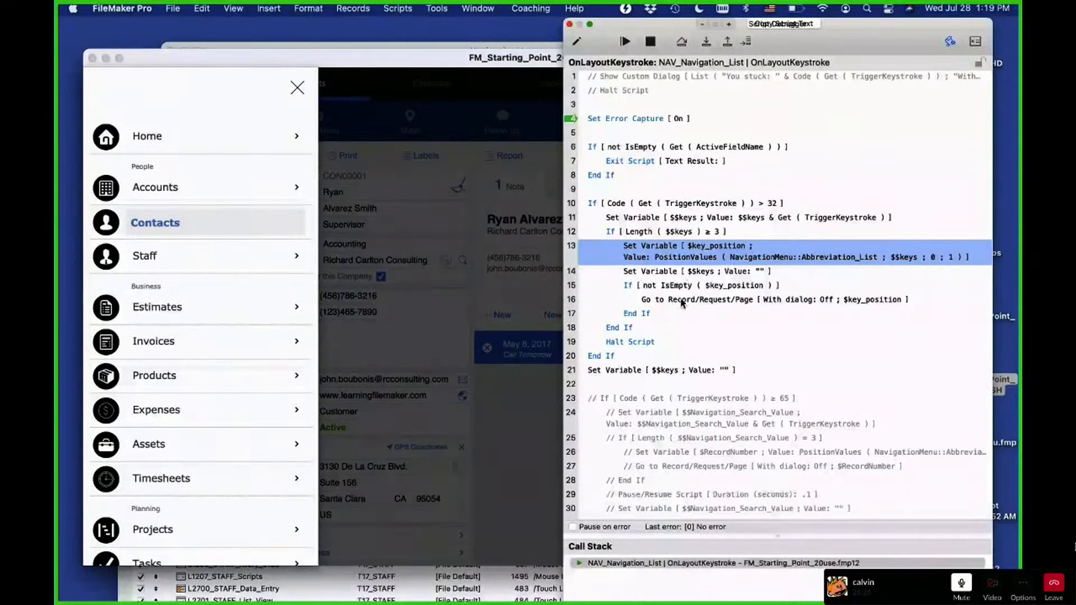
# Show the Data Viewer and step through the keystroke script up to the Length ( $$keys ) check on line 12
pyautogui.click(976, 41)
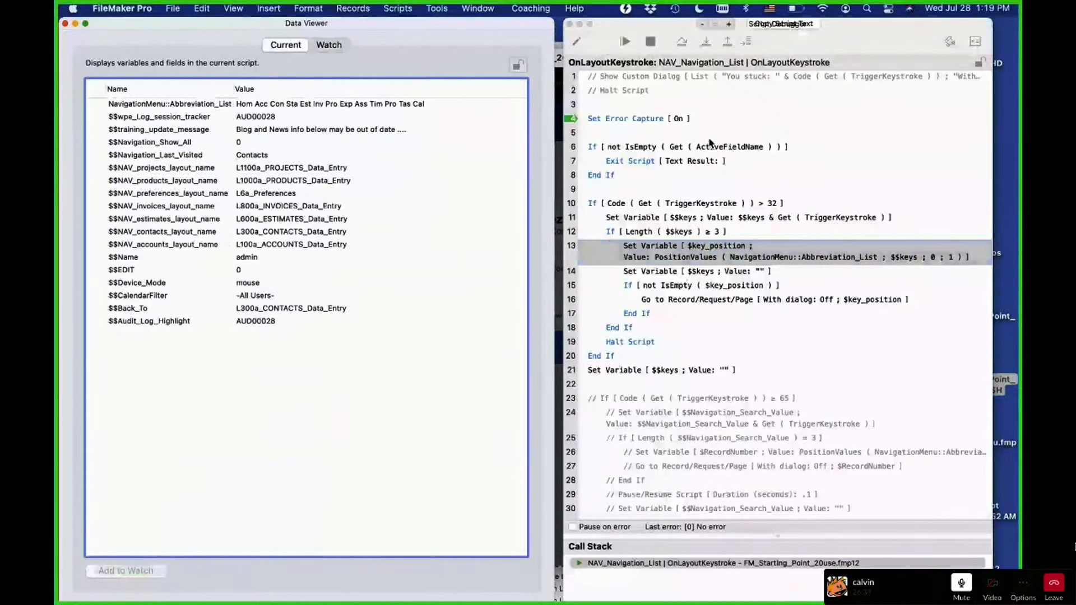
pyautogui.click(705, 43)
pyautogui.click(705, 43)
pyautogui.click(706, 42)
pyautogui.click(706, 42)
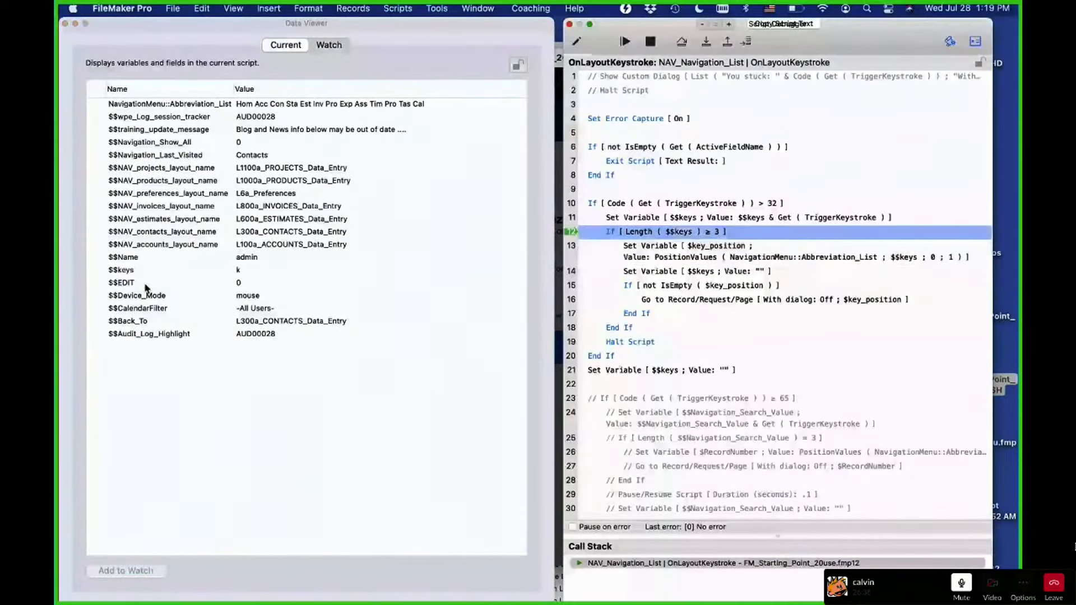
# View the current value of $$keys, close it, and step through the remaining lines until the script ends
pyautogui.click(170, 270)
pyautogui.doubleClick(170, 270)
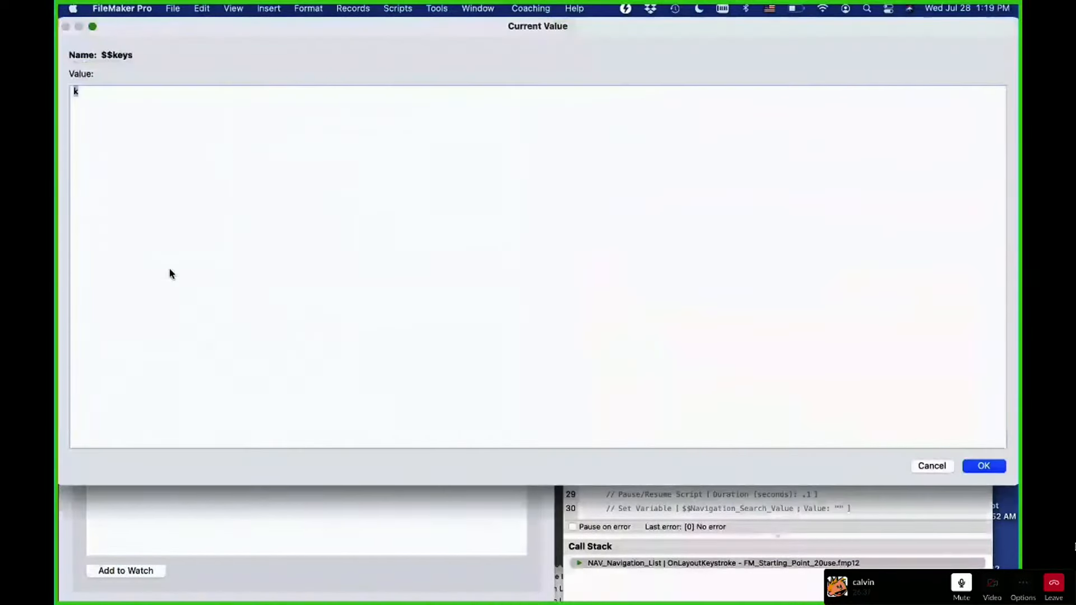
pyautogui.click(984, 467)
pyautogui.click(706, 43)
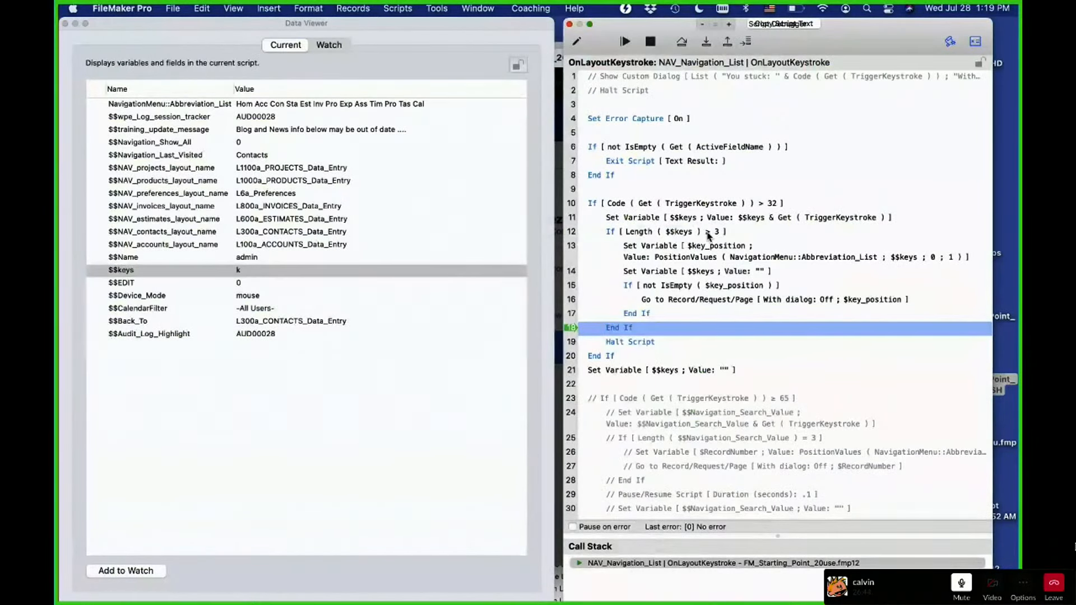
pyautogui.click(705, 44)
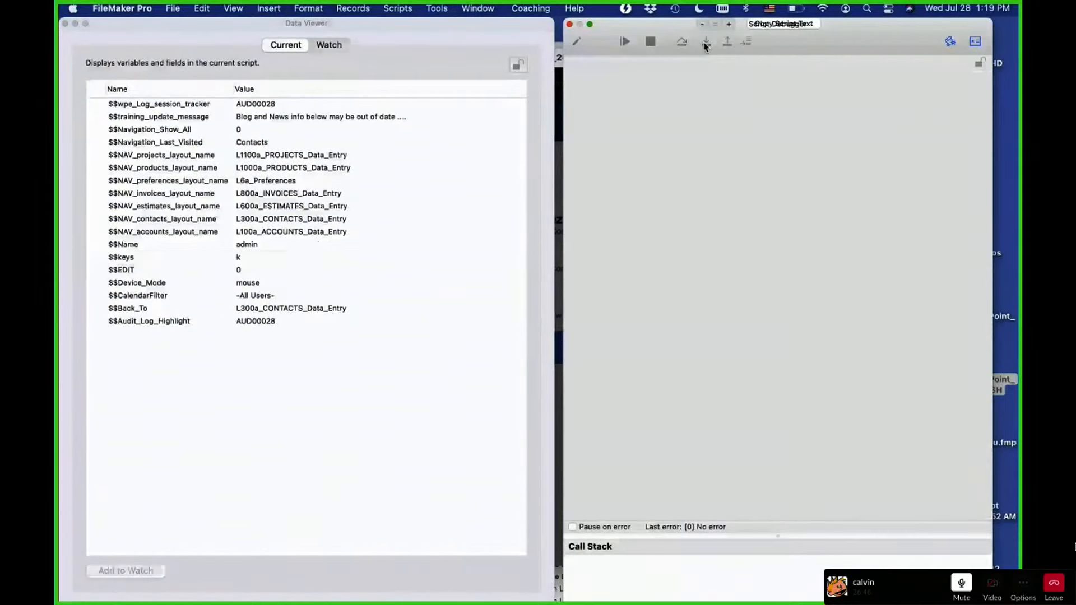
# Reposition the Data Viewer and clear the value of the $$keys variable
pyautogui.click(108, 28)
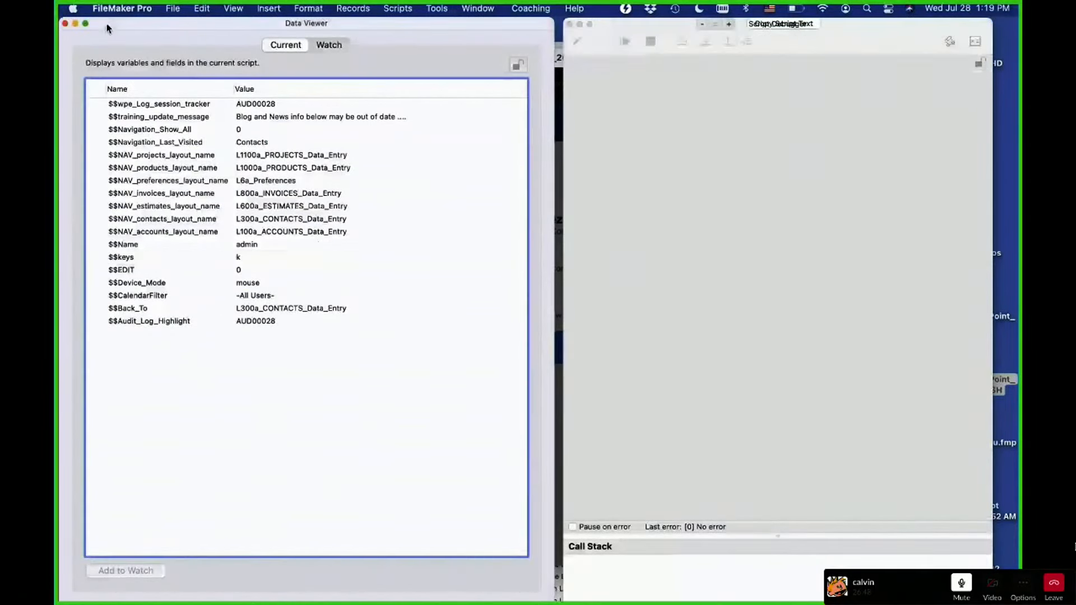
pyautogui.moveTo(106, 19); pyautogui.dragTo(70, 375)
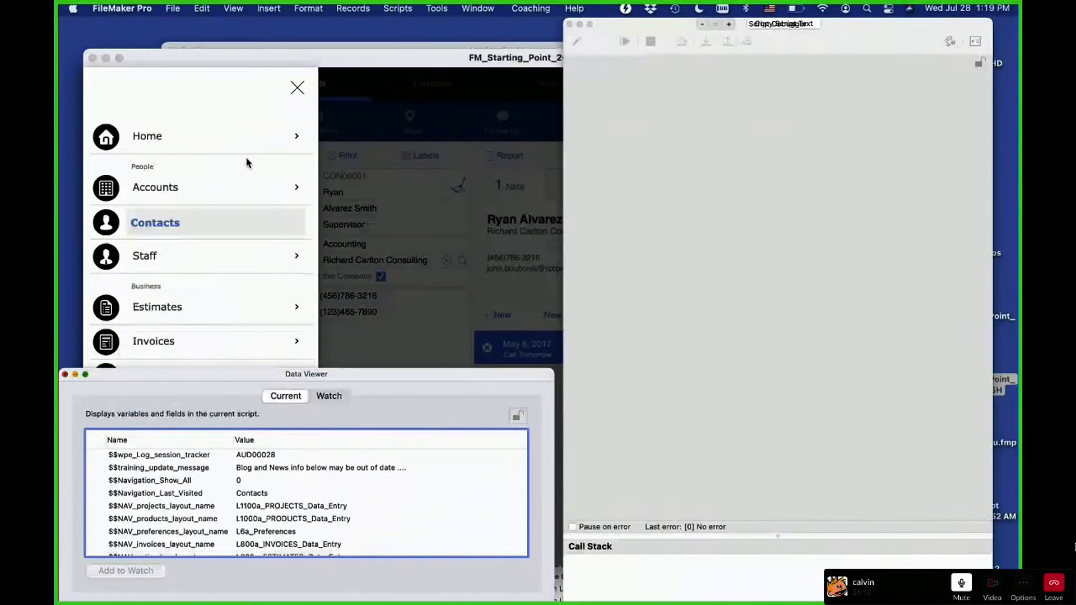
pyautogui.moveTo(228, 368); pyautogui.dragTo(264, 29)
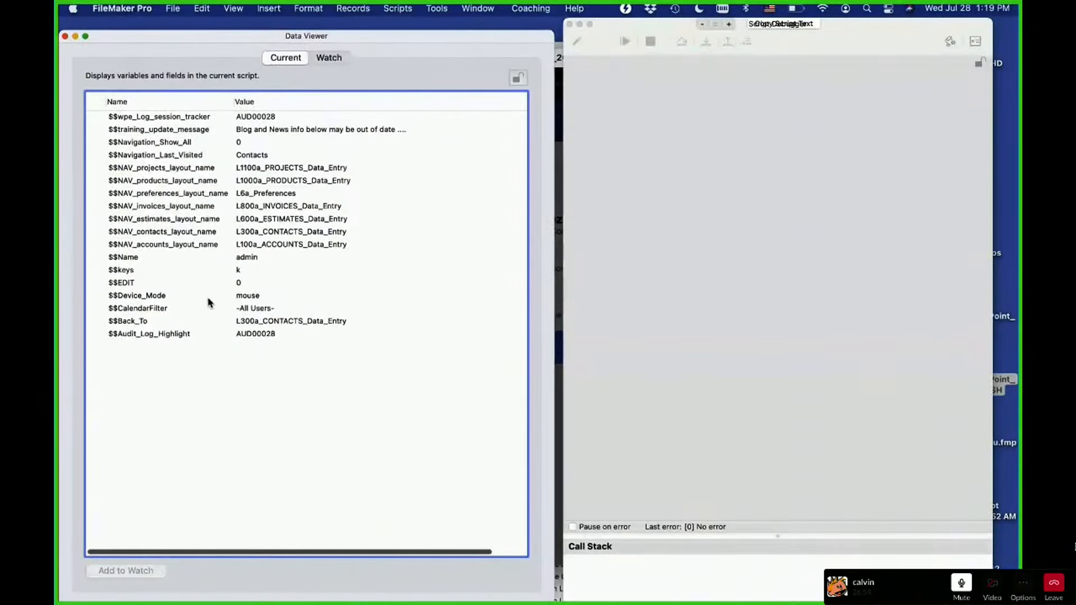
pyautogui.doubleClick(237, 270)
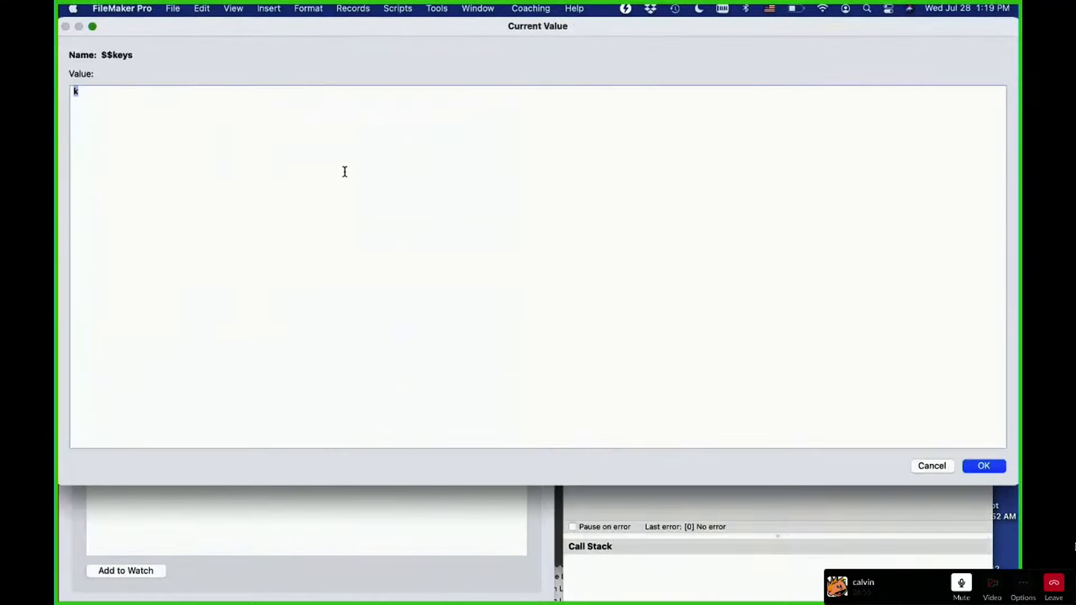
pyautogui.press('BackSpace')
pyautogui.click(984, 465)
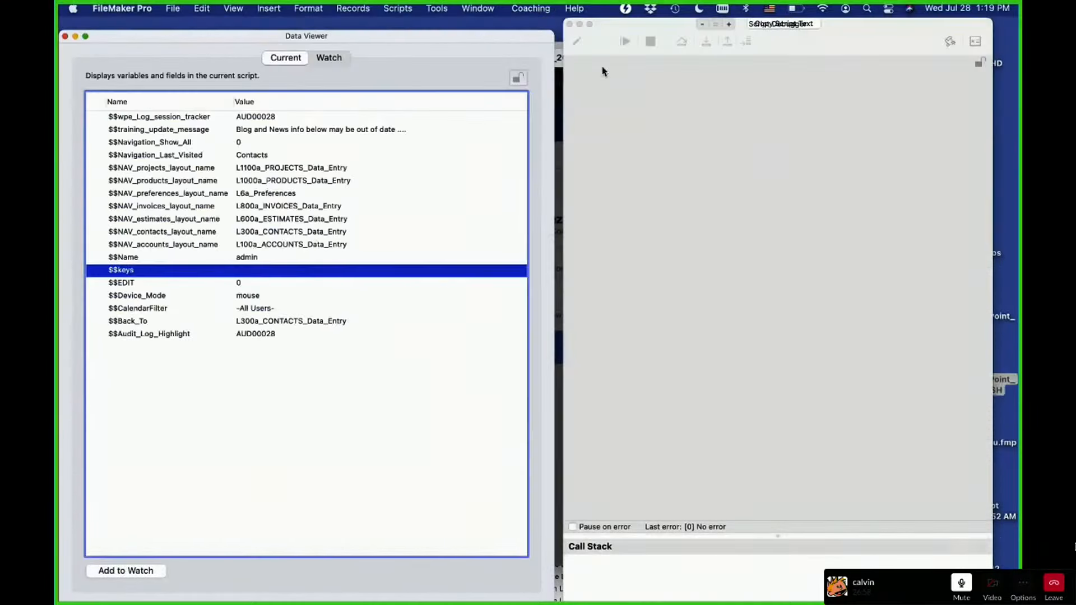
# Uncover the navigation card and close the Data Viewer and the Script Debugger
pyautogui.moveTo(478, 35); pyautogui.dragTo(828, 38)
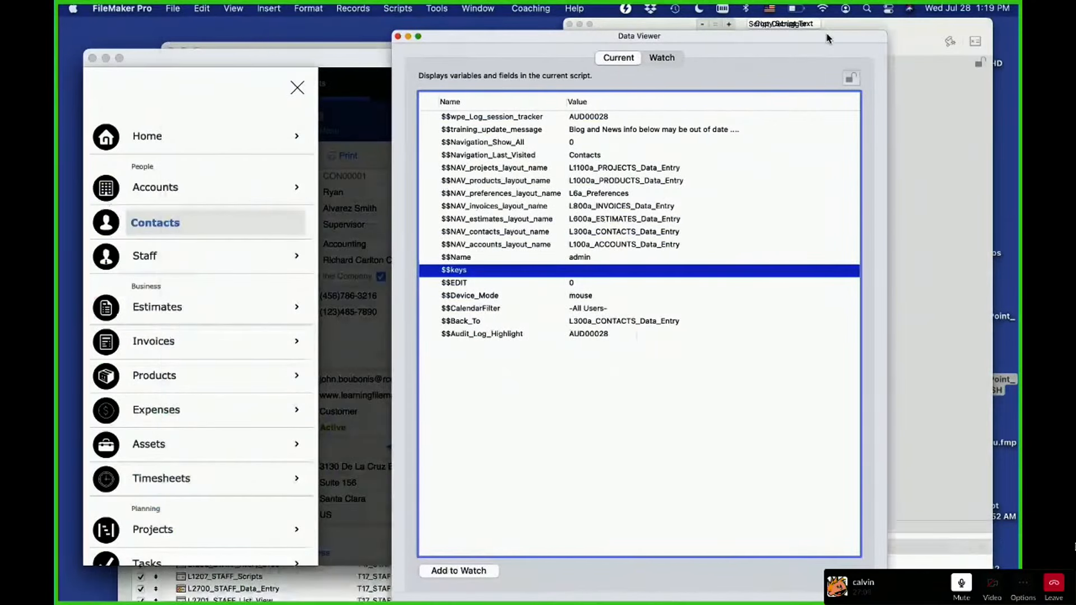
pyautogui.click(397, 37)
pyautogui.click(570, 24)
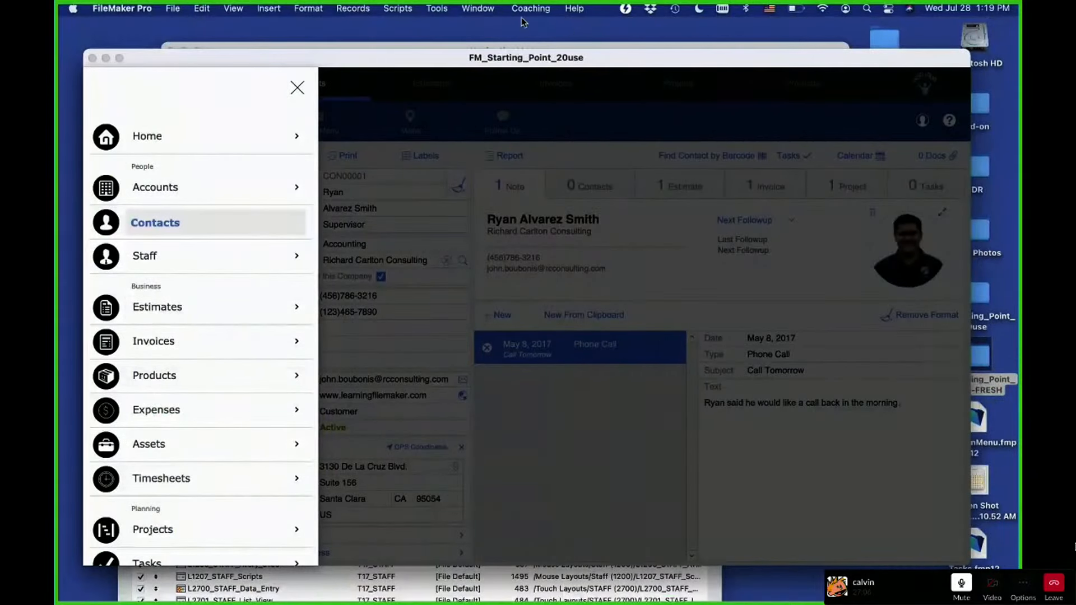
# Reopen the Script Debugger and enter the abbreviation est on the navigation card, pausing its keystroke script on the final letter
pyautogui.click(436, 9)
pyautogui.click(455, 26)
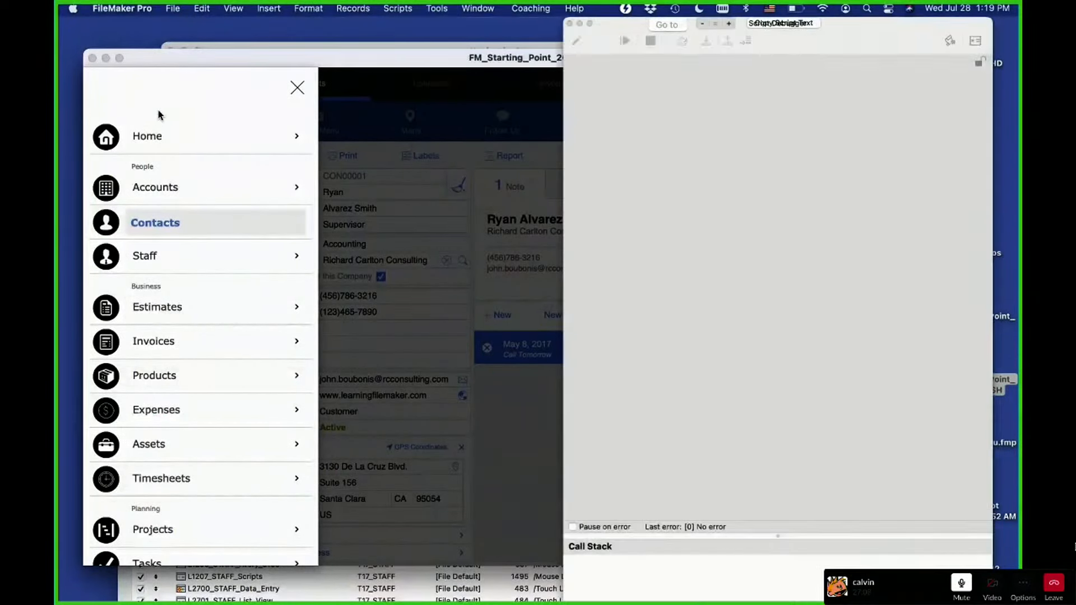
pyautogui.click(625, 41)
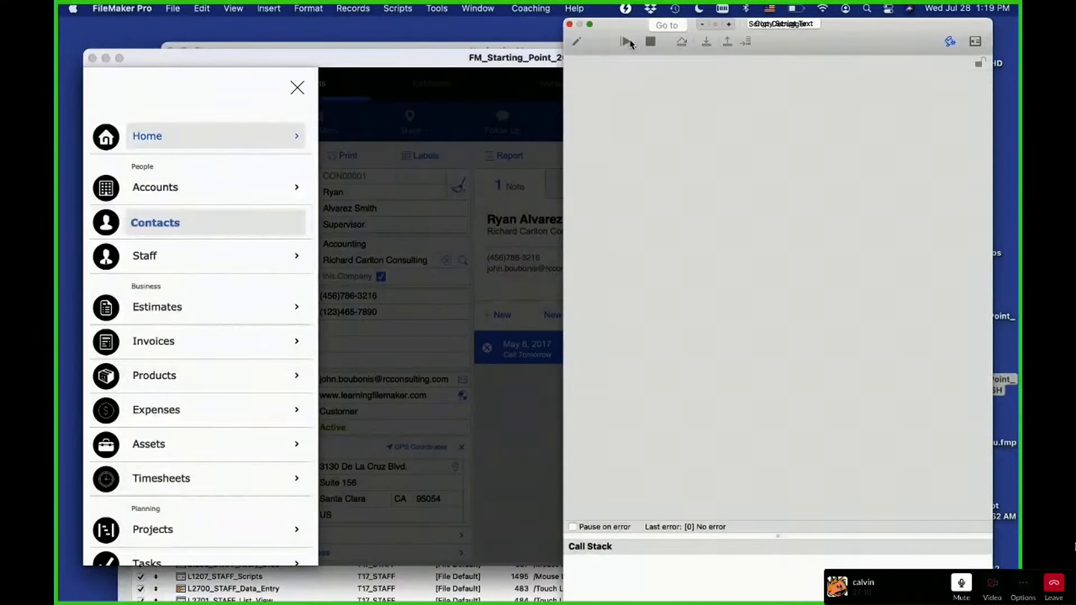
pyautogui.click(204, 83)
pyautogui.press('a')
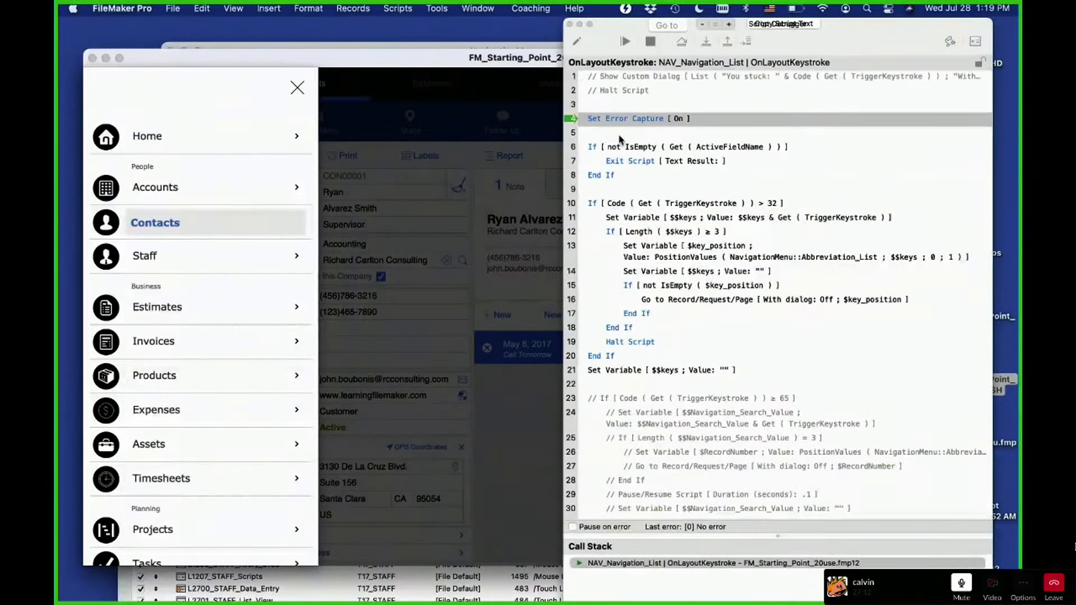
# Place the Data Viewer beside the debugger and step past the line that appends the keystroke to $$keys, watching its value
pyautogui.click(975, 41)
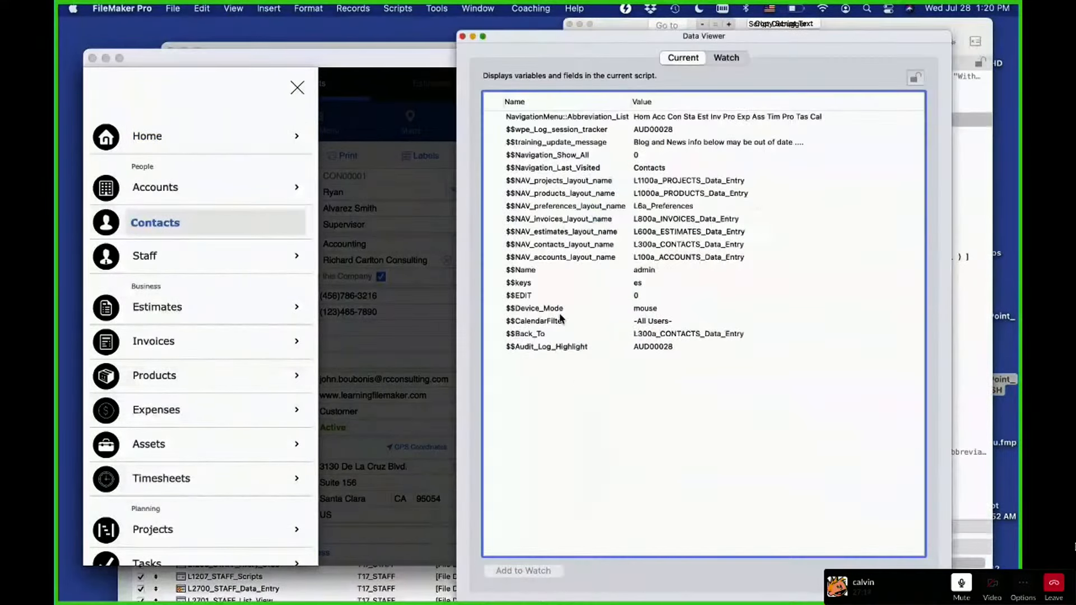
pyautogui.click(537, 283)
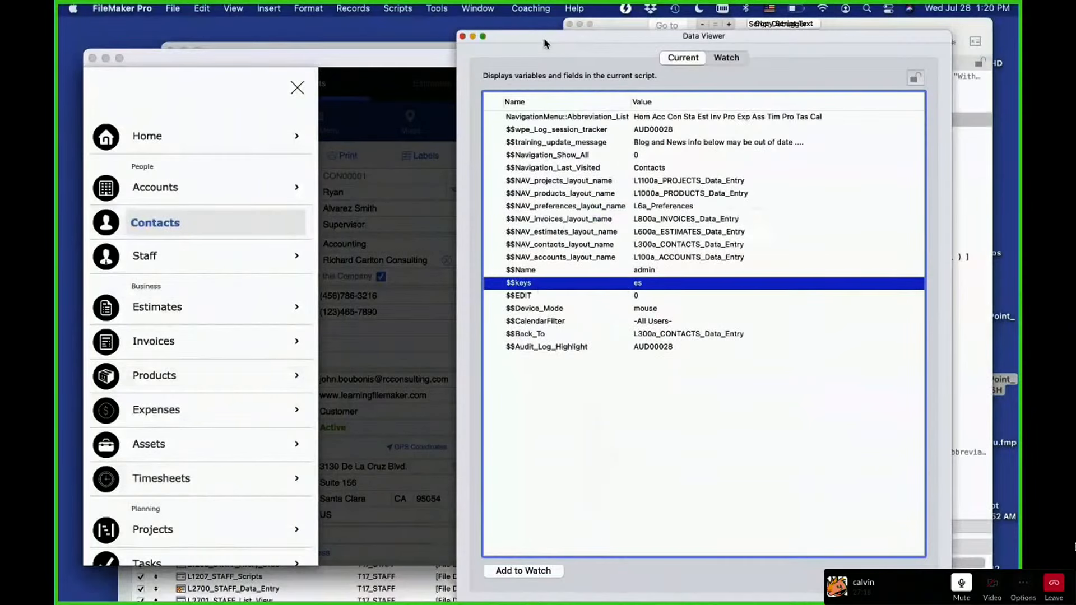
pyautogui.moveTo(551, 35); pyautogui.dragTo(169, 22)
pyautogui.click(707, 44)
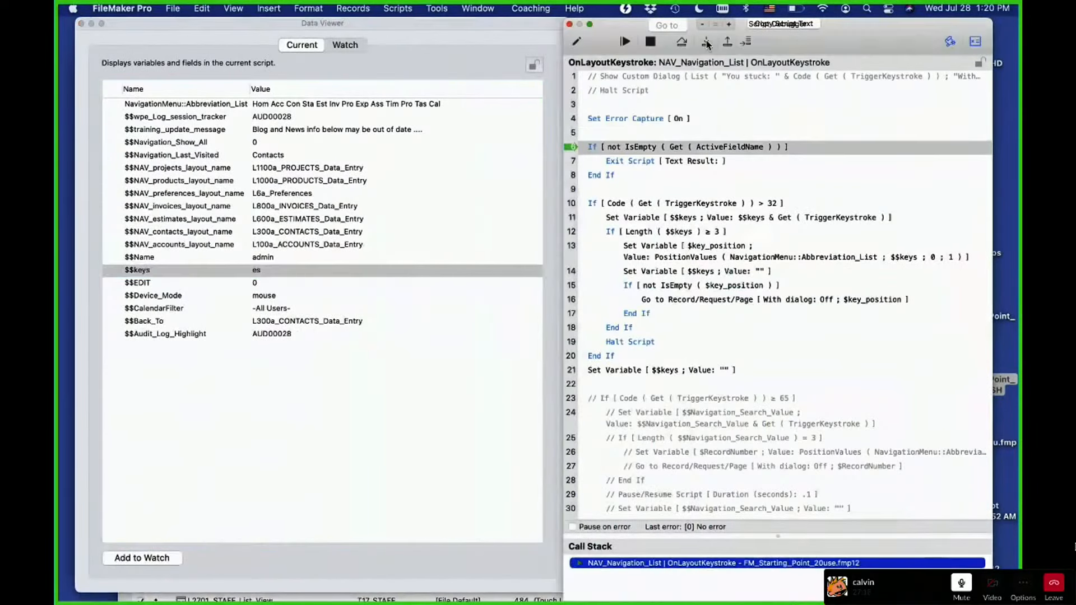
pyautogui.click(706, 44)
pyautogui.click(707, 43)
pyautogui.click(706, 44)
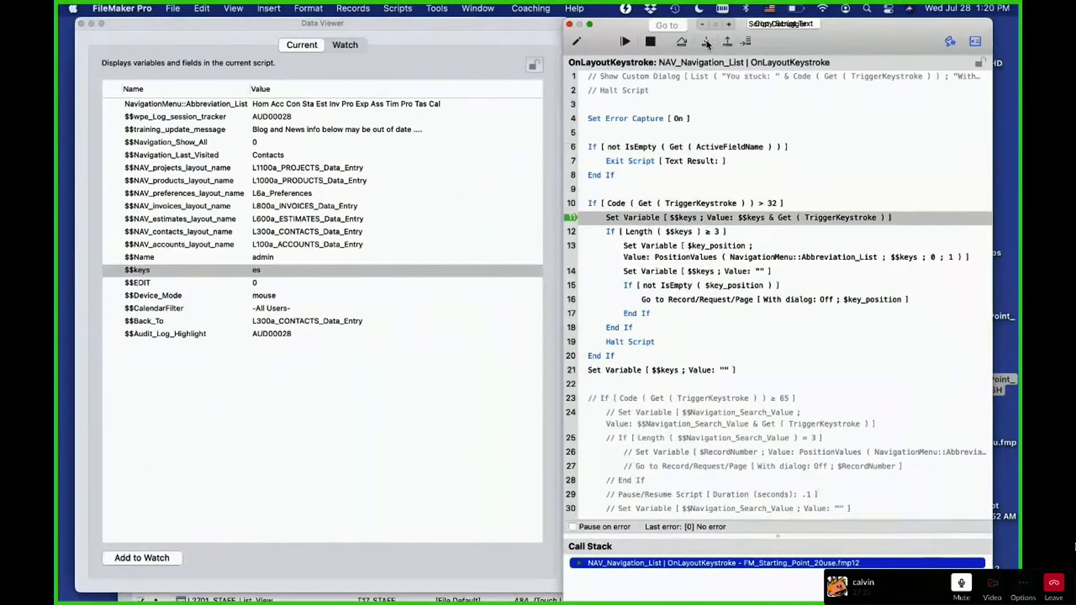
pyautogui.click(707, 44)
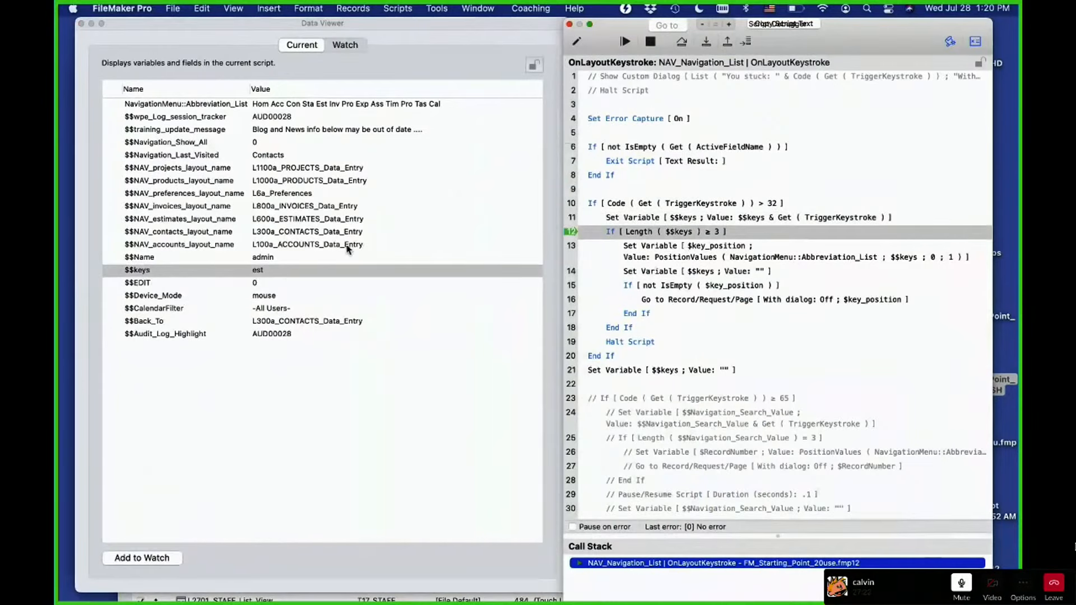
# Step through the $key_position calculation, and set line 13 as the next step again
pyautogui.click(707, 44)
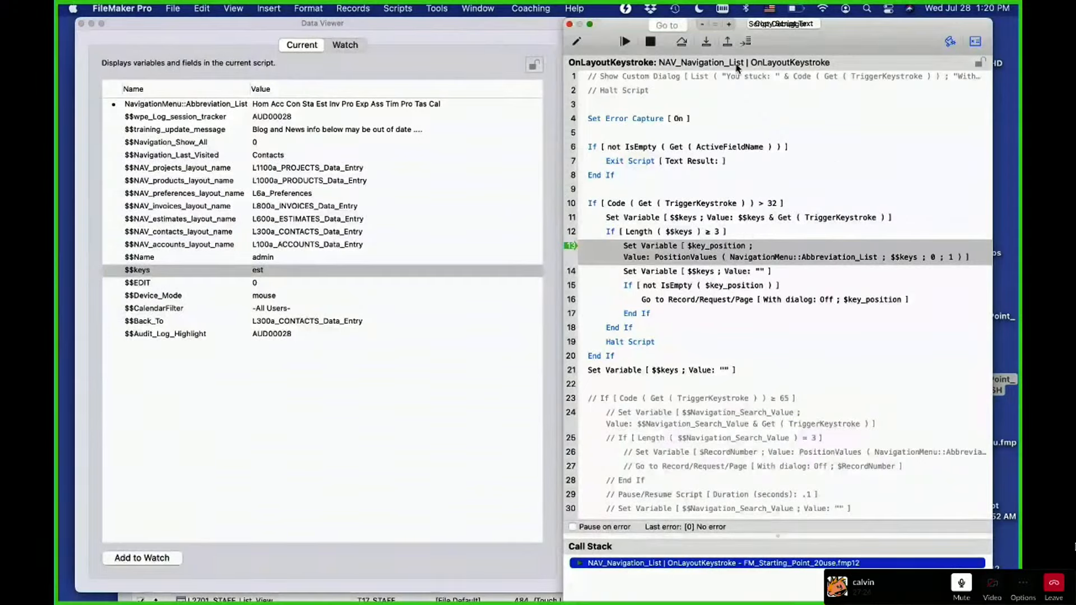
pyautogui.click(707, 43)
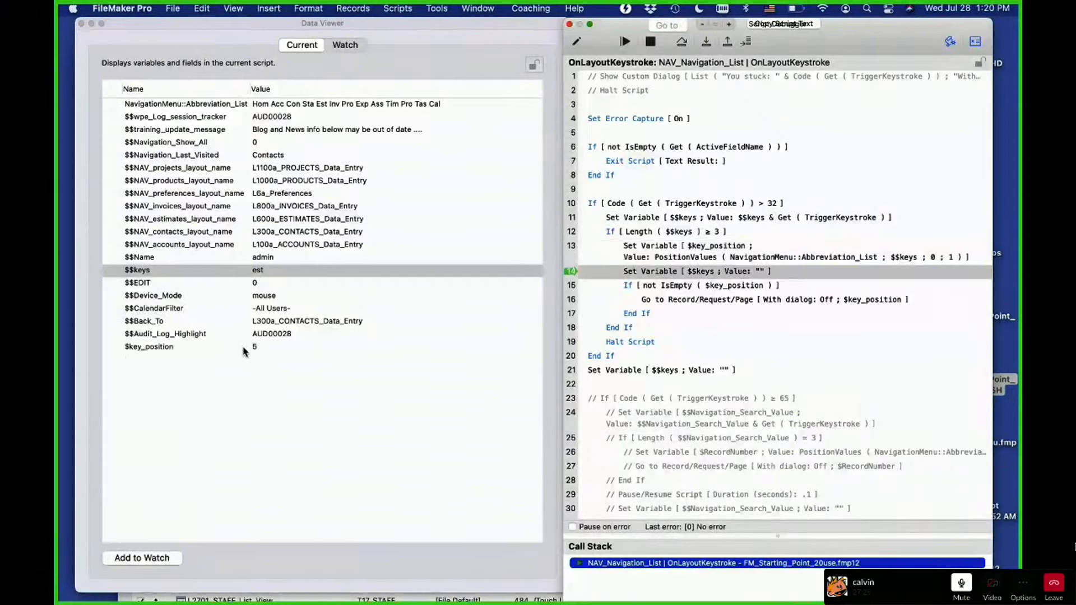
pyautogui.click(823, 259)
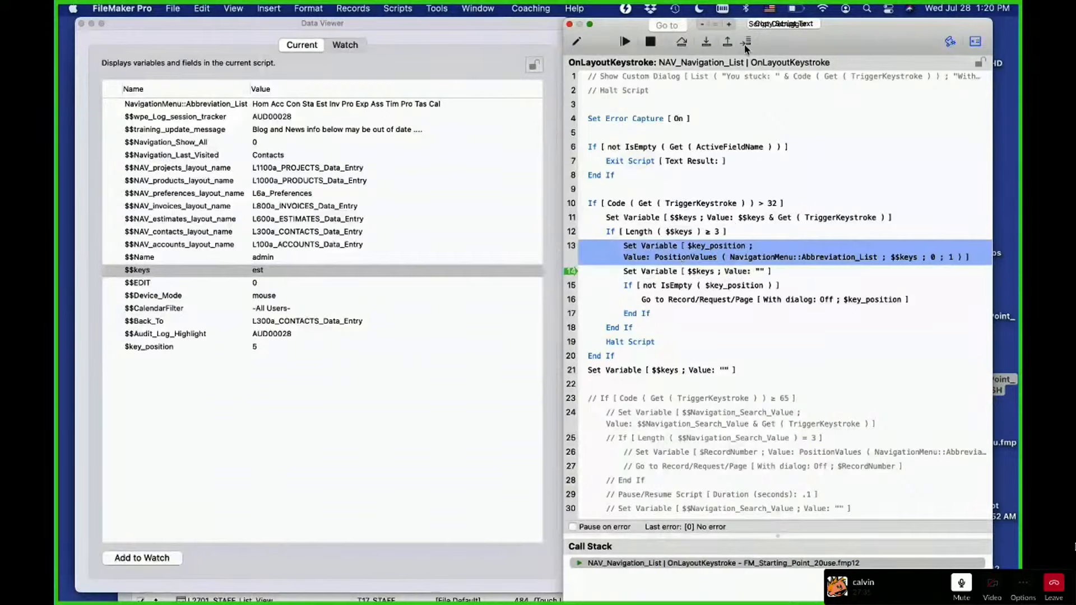
pyautogui.click(746, 44)
# Examine the full value of NavigationMenu::Abbreviation_List from the Data Viewer, and close it
pyautogui.click(261, 106)
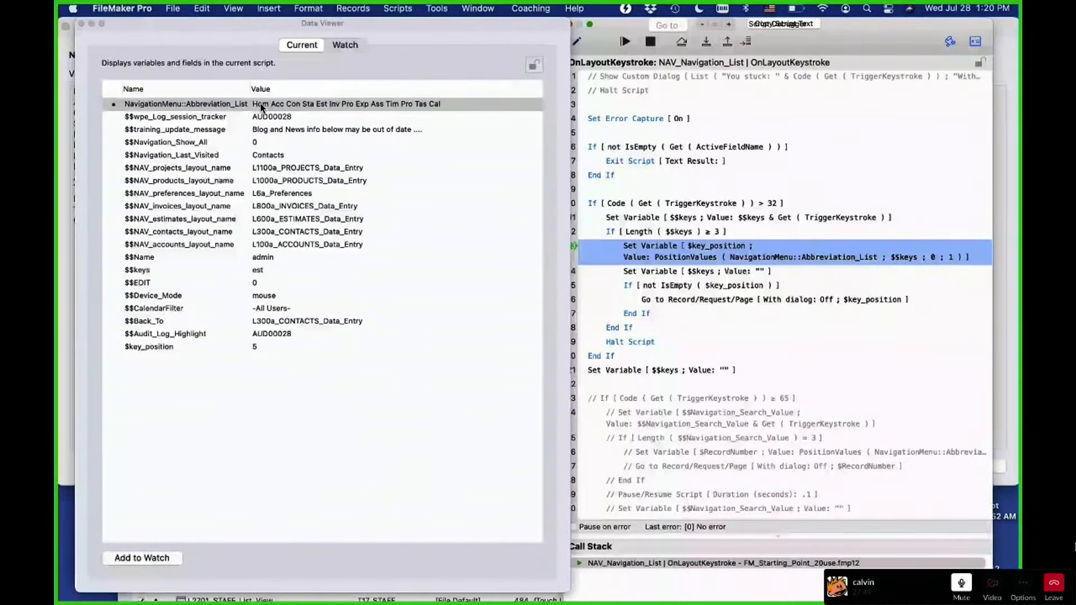
pyautogui.doubleClick(261, 107)
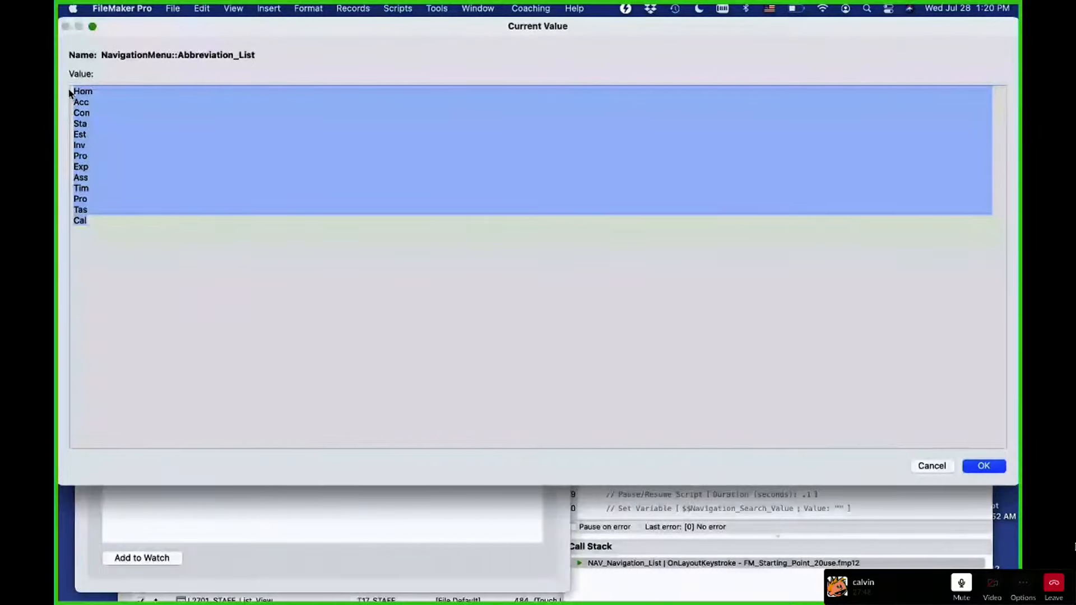
pyautogui.click(989, 472)
pyautogui.click(988, 474)
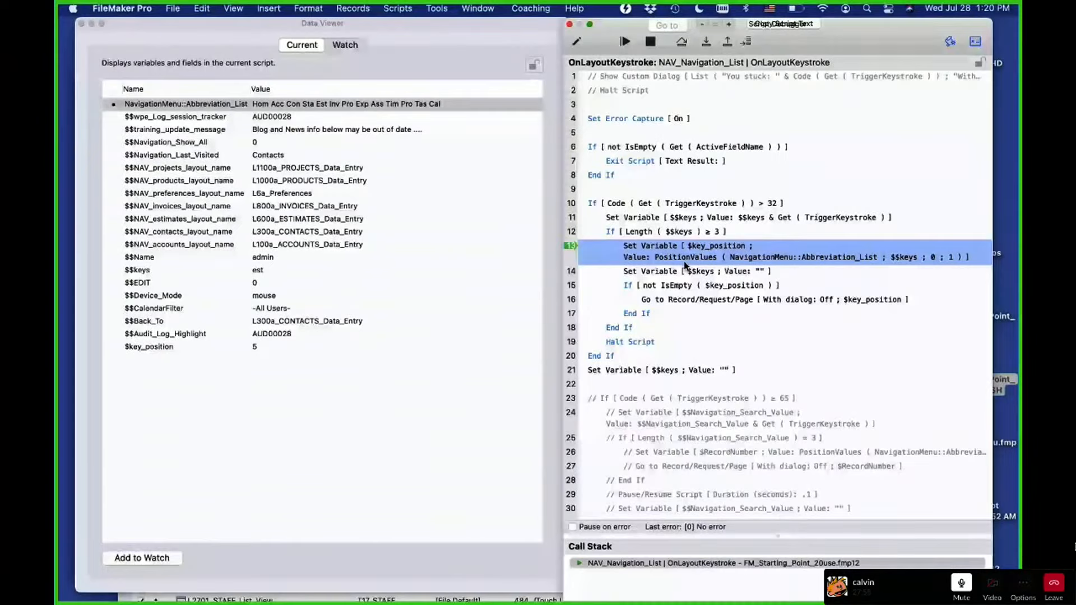
# Rerun the $key_position line, compare its value with the card's menu order, and step on to the Go to Record/Request/Page line
pyautogui.click(708, 44)
pyautogui.moveTo(166, 23); pyautogui.dragTo(167, 442)
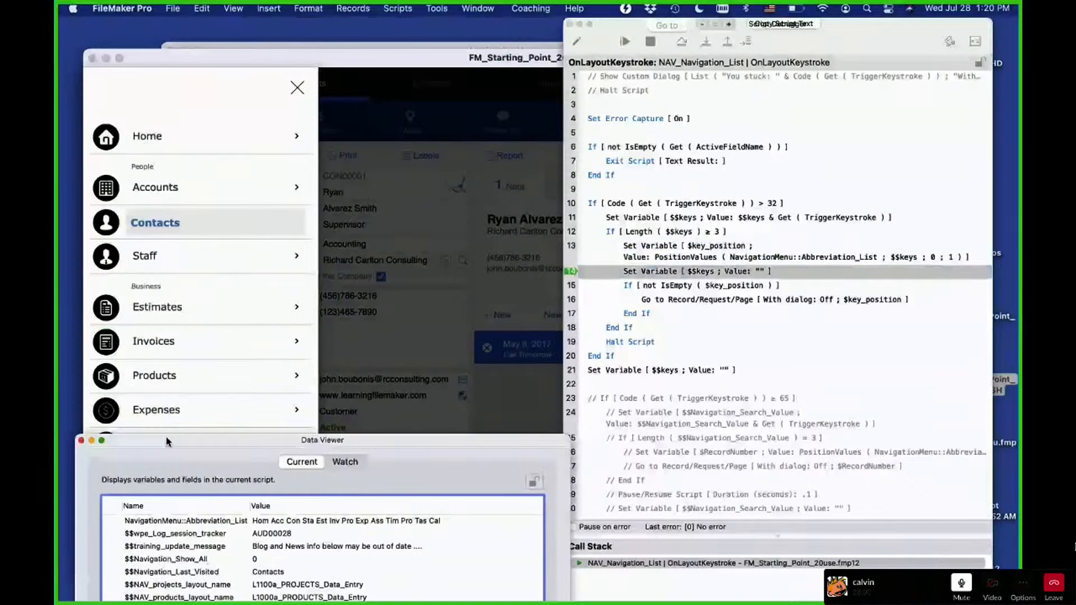
pyautogui.moveTo(167, 442); pyautogui.dragTo(166, 443)
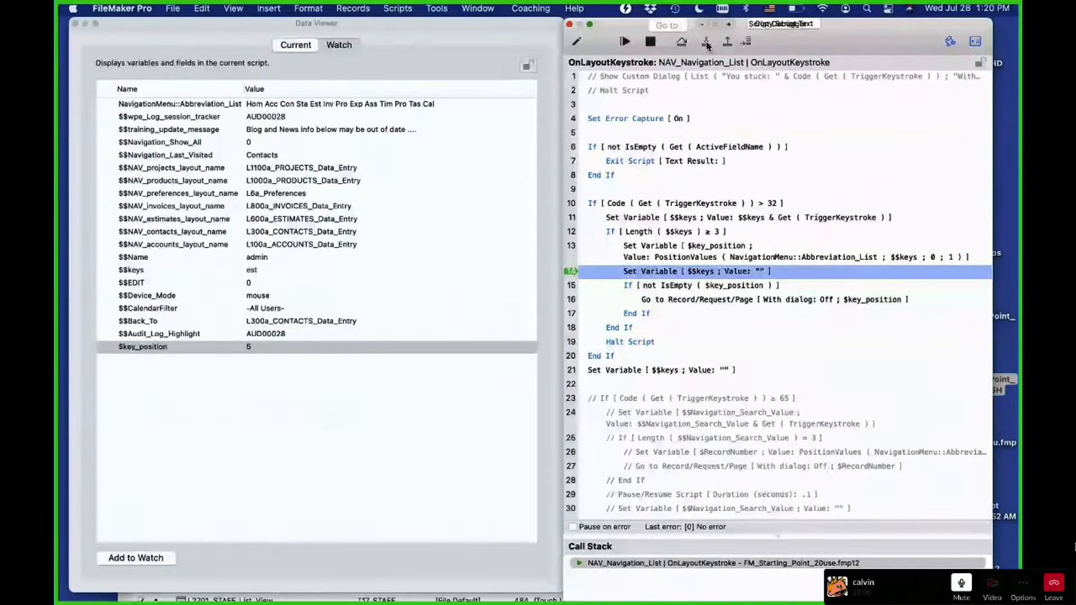
pyautogui.doubleClick(707, 45)
pyautogui.moveTo(708, 290)
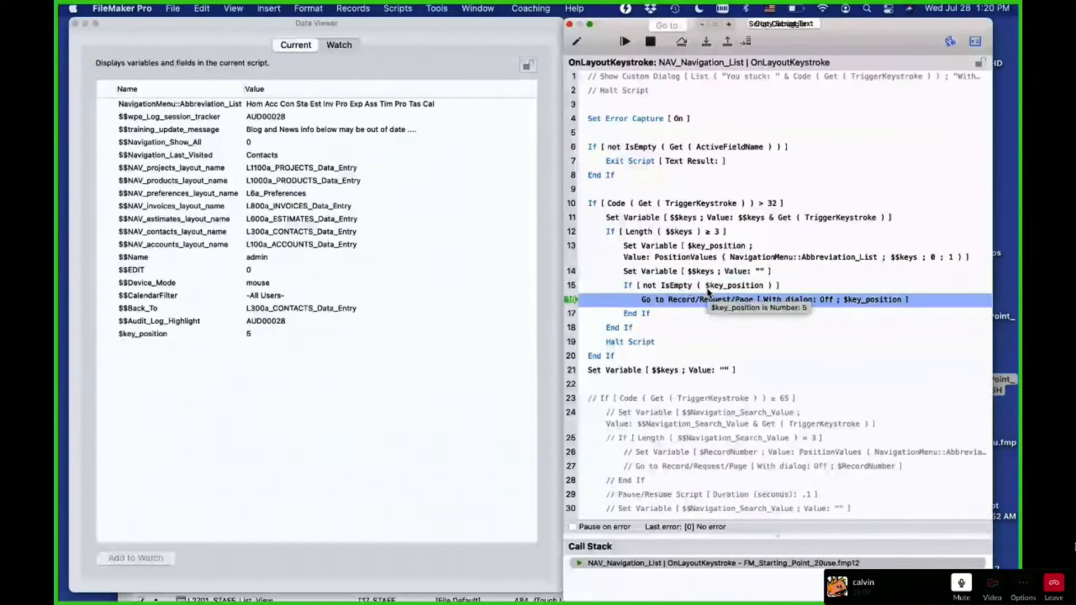
# Step through the rest of the keystroke script to its end, and close the Script Debugger and Data Viewer
pyautogui.click(705, 44)
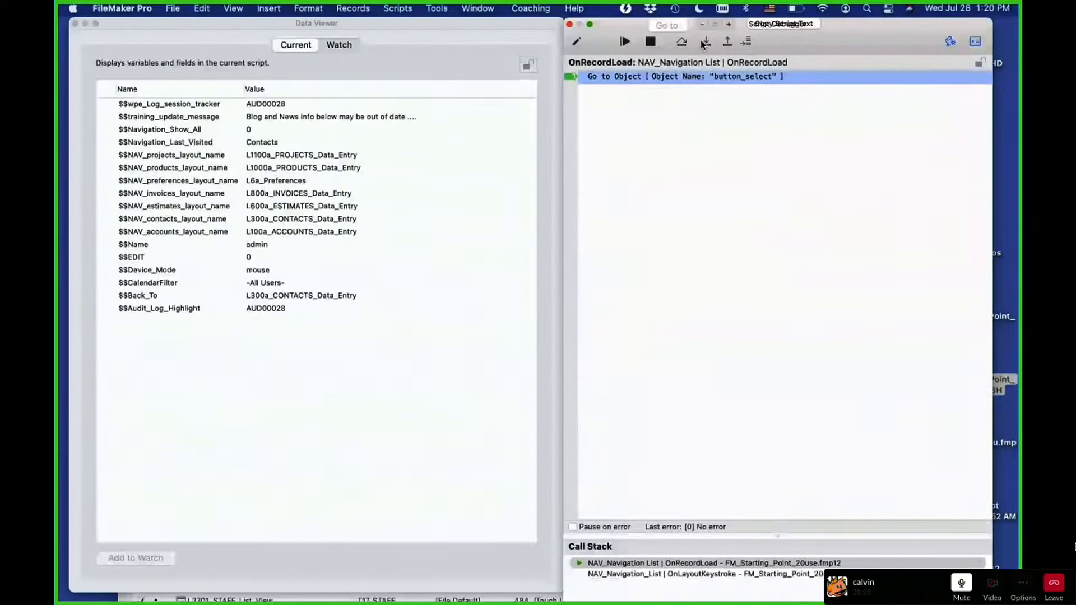
pyautogui.click(706, 44)
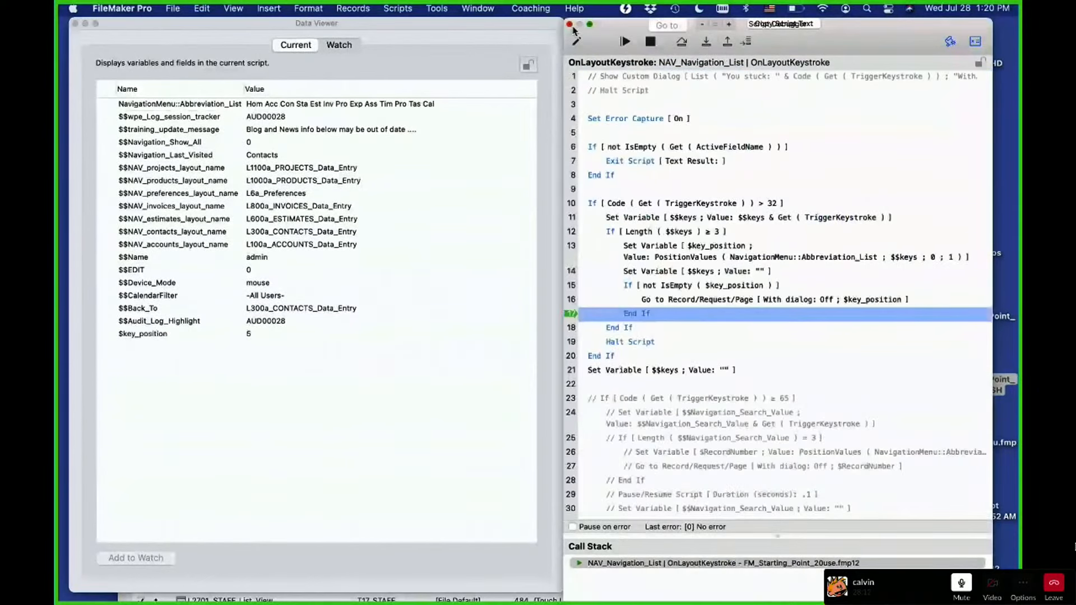
pyautogui.click(706, 43)
pyautogui.click(705, 43)
pyautogui.click(706, 43)
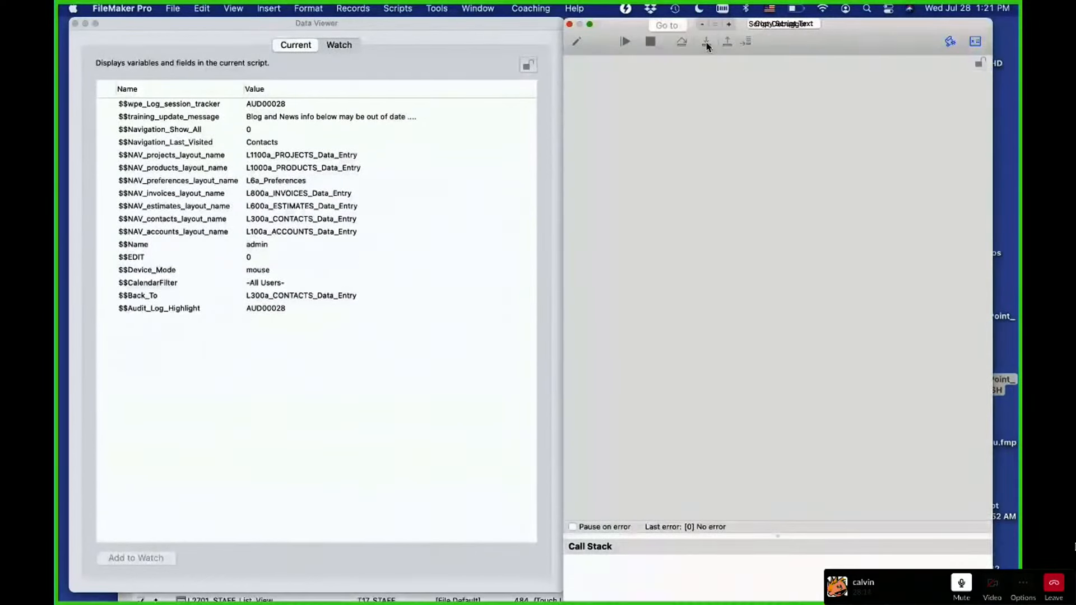
pyautogui.click(569, 24)
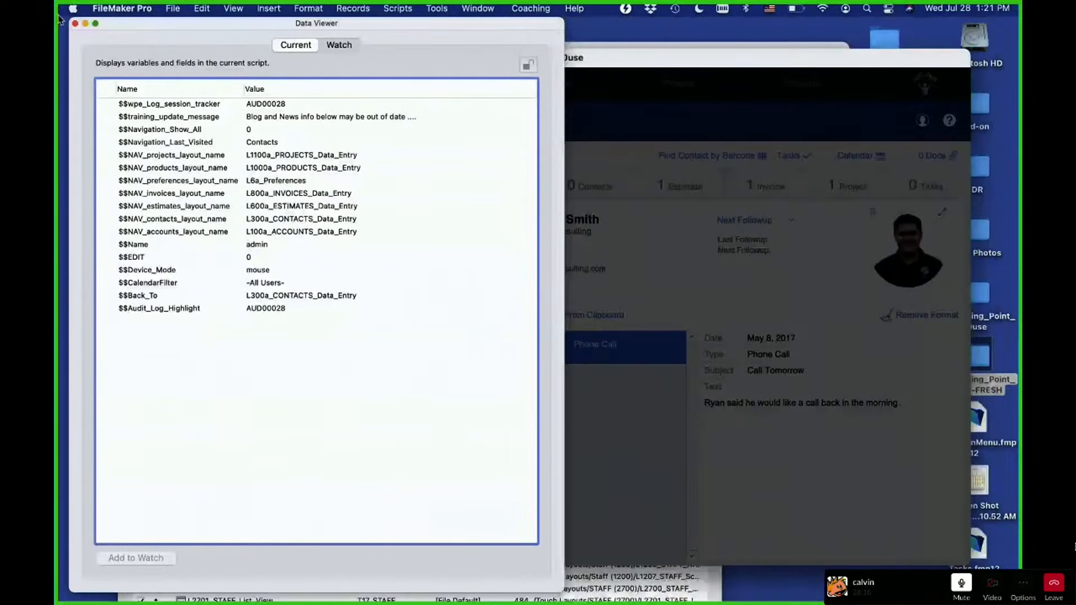
pyautogui.click(74, 23)
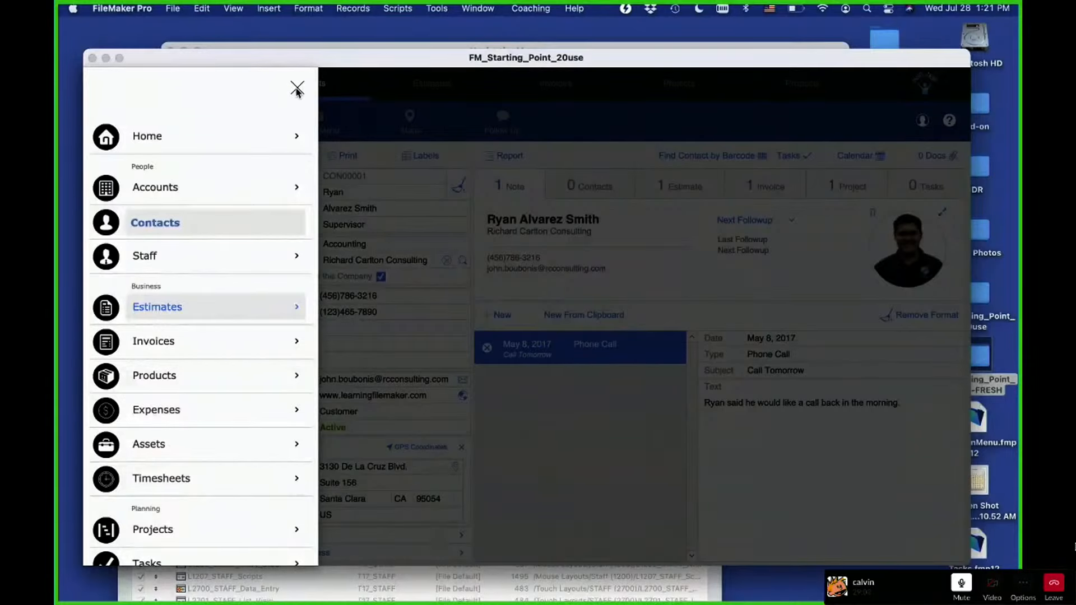
# Close the navigation card, and move and slightly enlarge the FM_Starting_Point_20use window
pyautogui.click(297, 89)
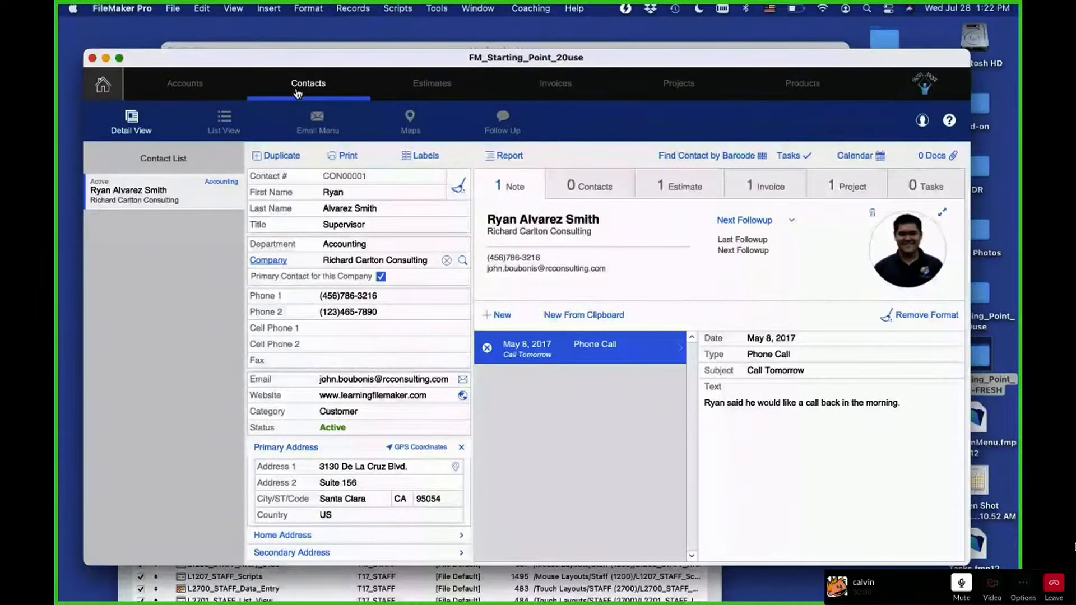
pyautogui.moveTo(342, 66)
pyautogui.mouseDown()
pyautogui.moveTo(333, 151)
pyautogui.moveTo(340, 49)
pyautogui.mouseUp()
pyautogui.moveTo(971, 560); pyautogui.dragTo(978, 568)
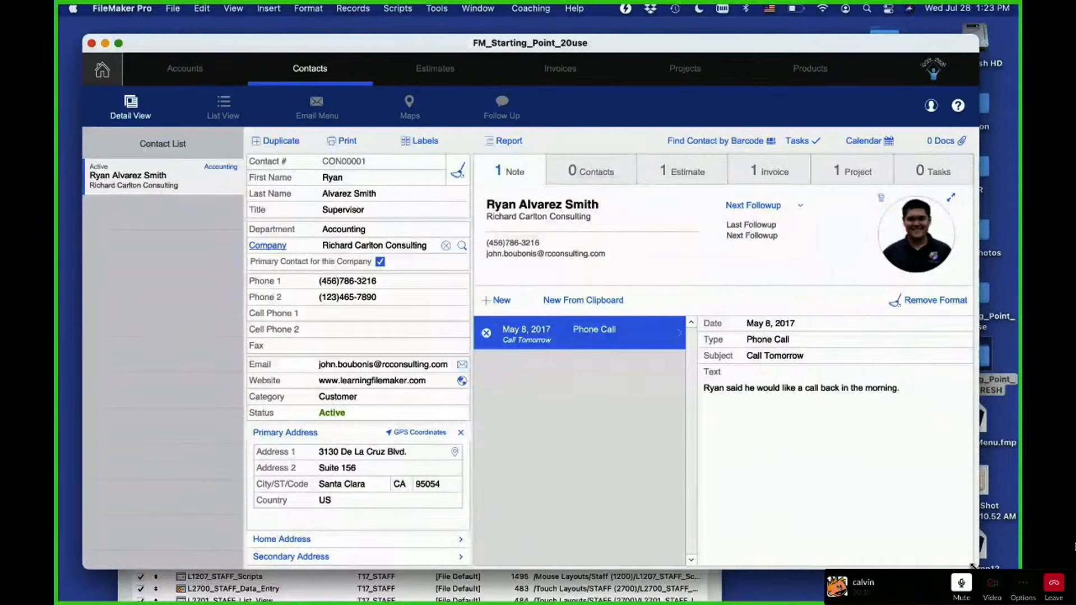
# Reopen the navigation card and open the setup list of its menu items
pyautogui.press('super+shift+d')
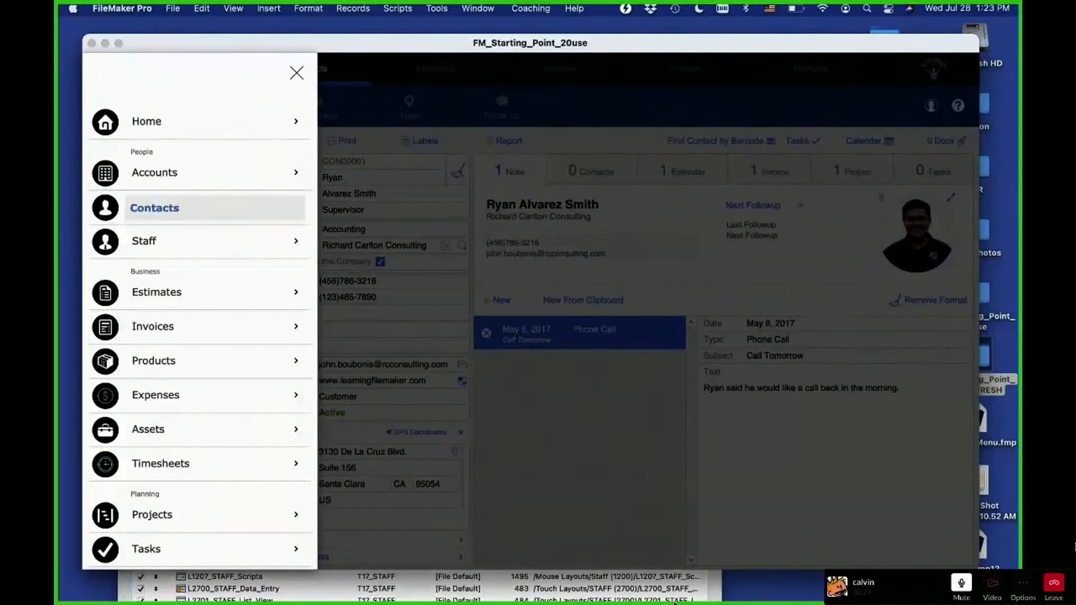
pyautogui.scroll(-3, 298, 561)
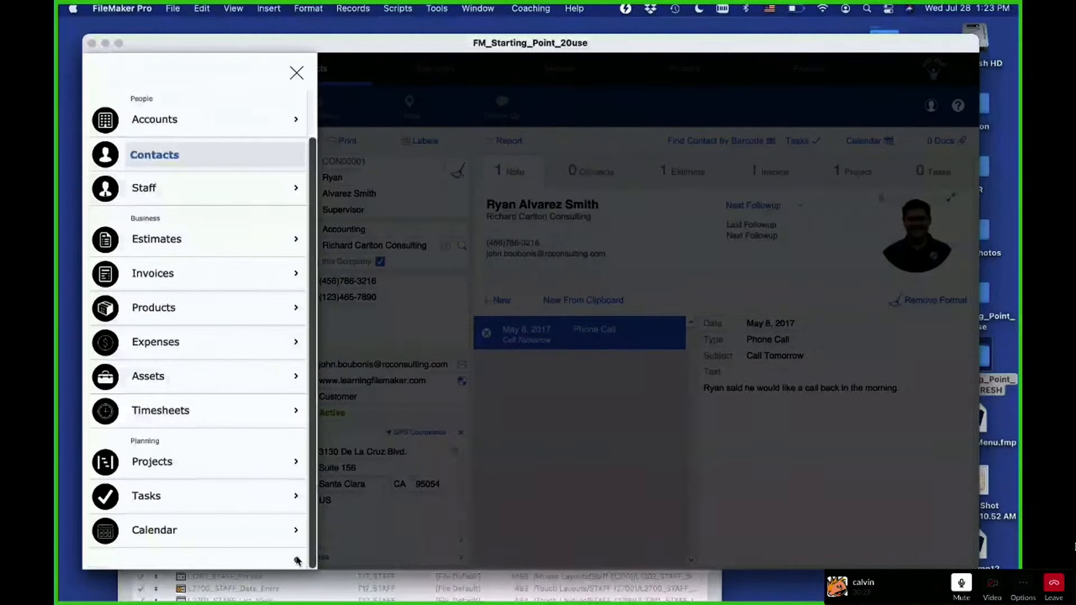
pyautogui.click(298, 561)
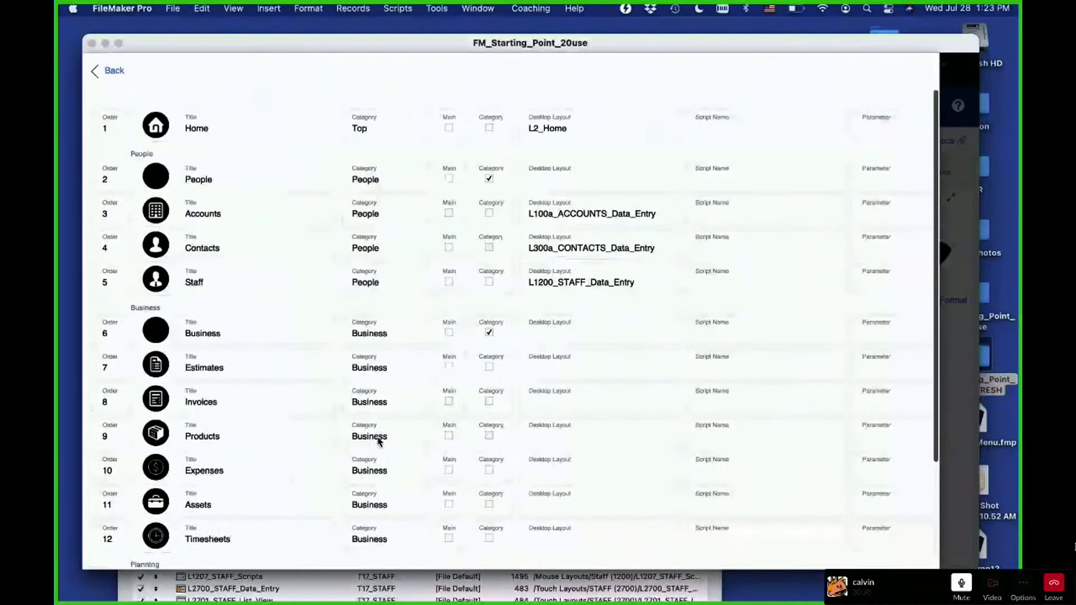
# Examine the Accounts record's Desktop Layout and Script Name fields and the remaining menu item records
pyautogui.click(598, 212)
pyautogui.click(755, 224)
pyautogui.click(755, 223)
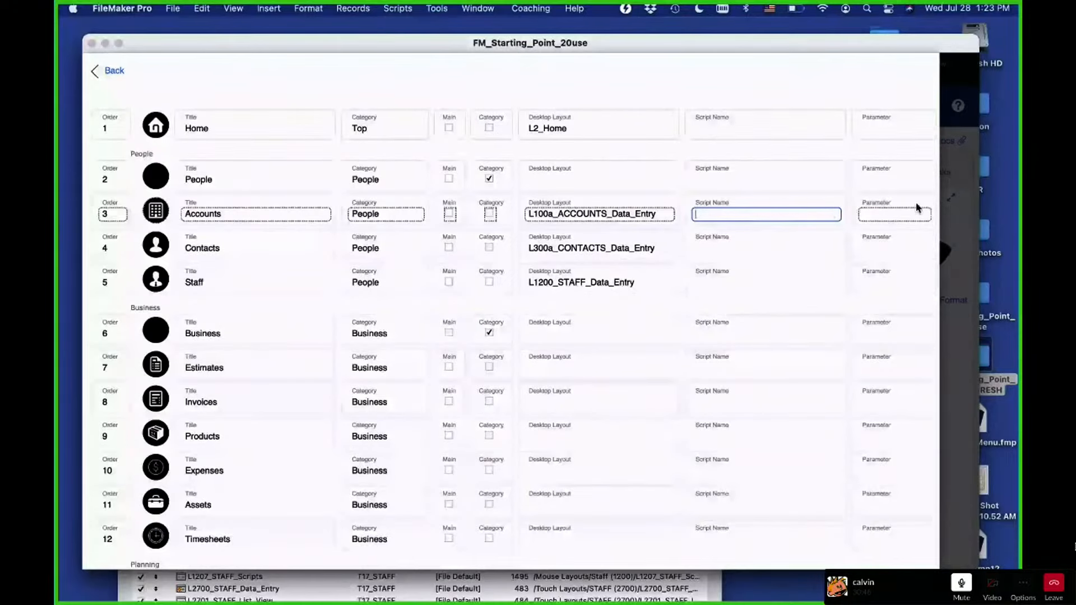
pyautogui.click(476, 308)
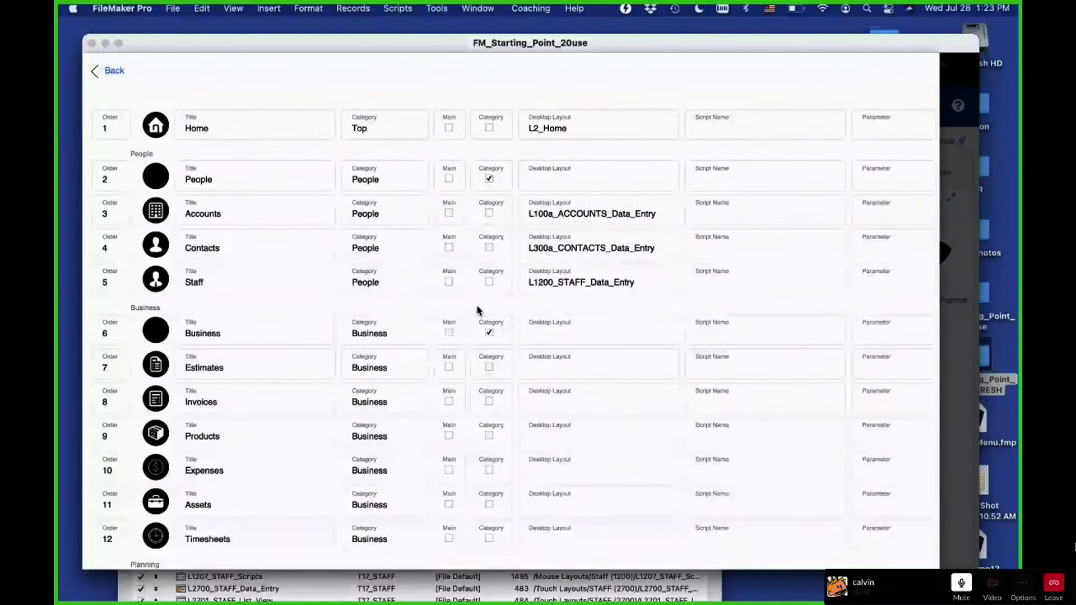
pyautogui.scroll(2, 476, 309)
pyautogui.scroll(-5, 477, 310)
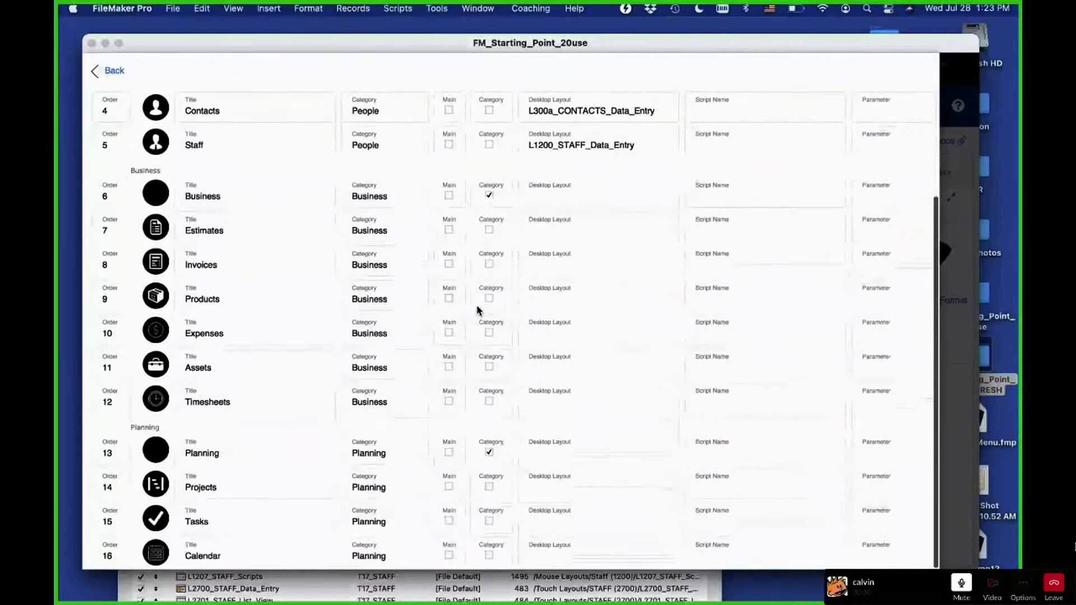
# Create a new menu item record and title it Favorites
pyautogui.press('super+n')
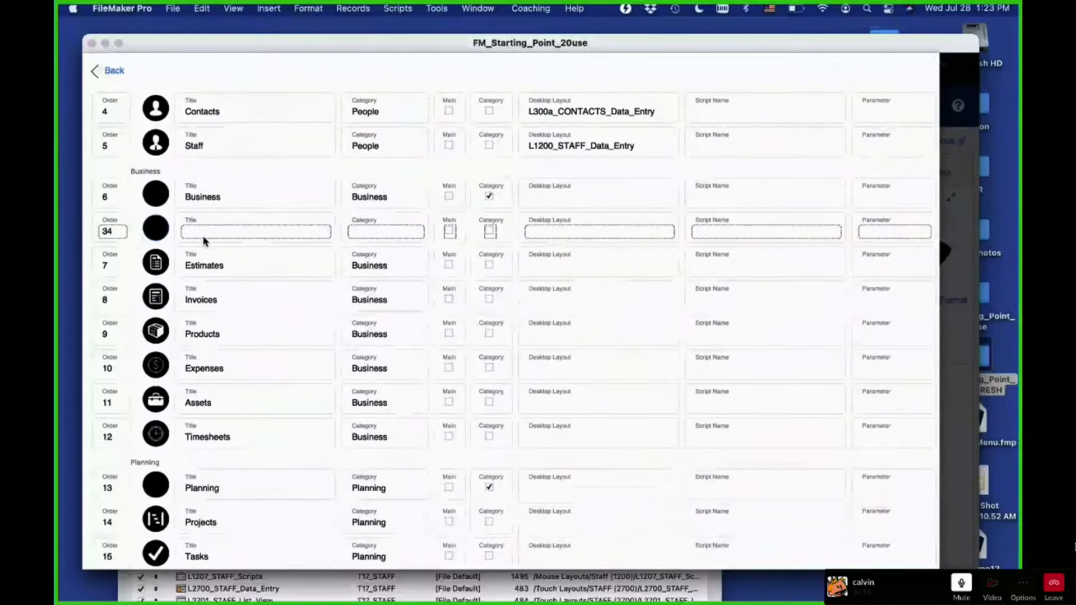
pyautogui.click(207, 233)
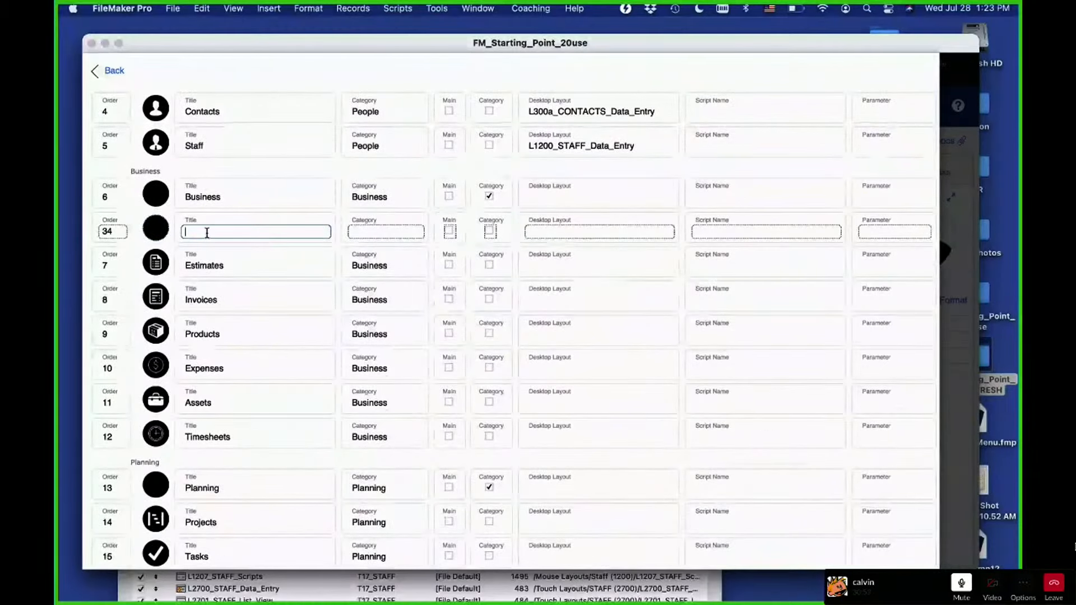
pyautogui.write('Favo')
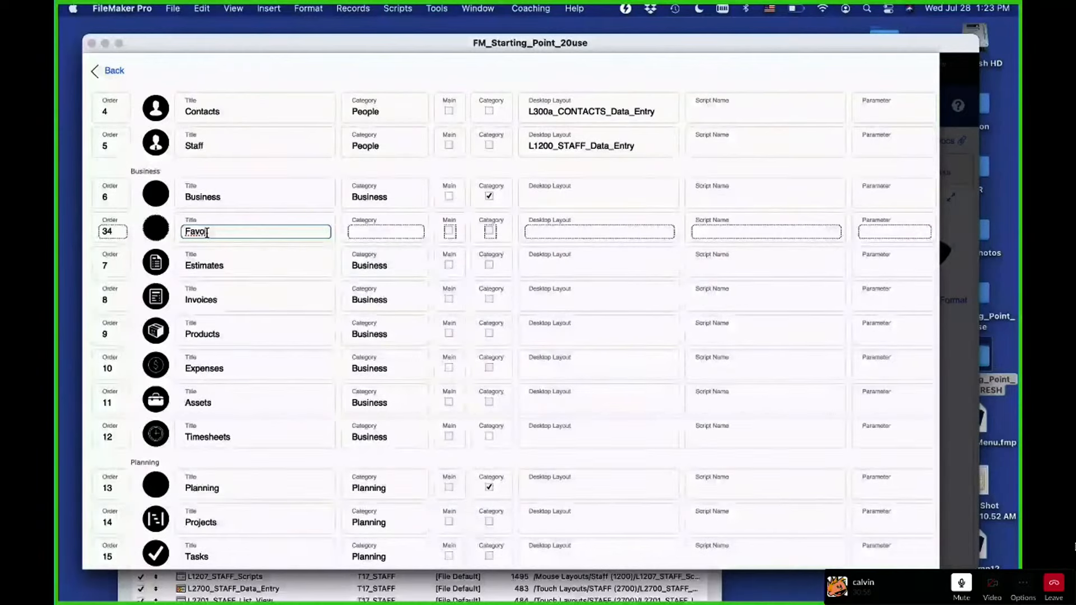
pyautogui.write('rites')
# Add Favorites between Top and People in the NAV_Navigation_Category value list
pyautogui.click(379, 231)
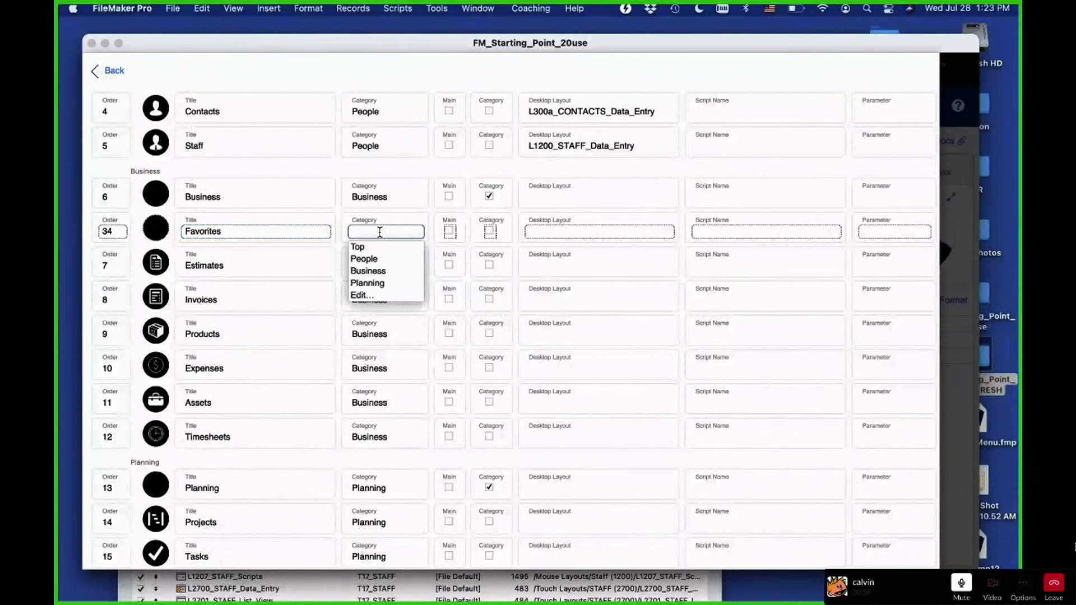
pyautogui.click(370, 295)
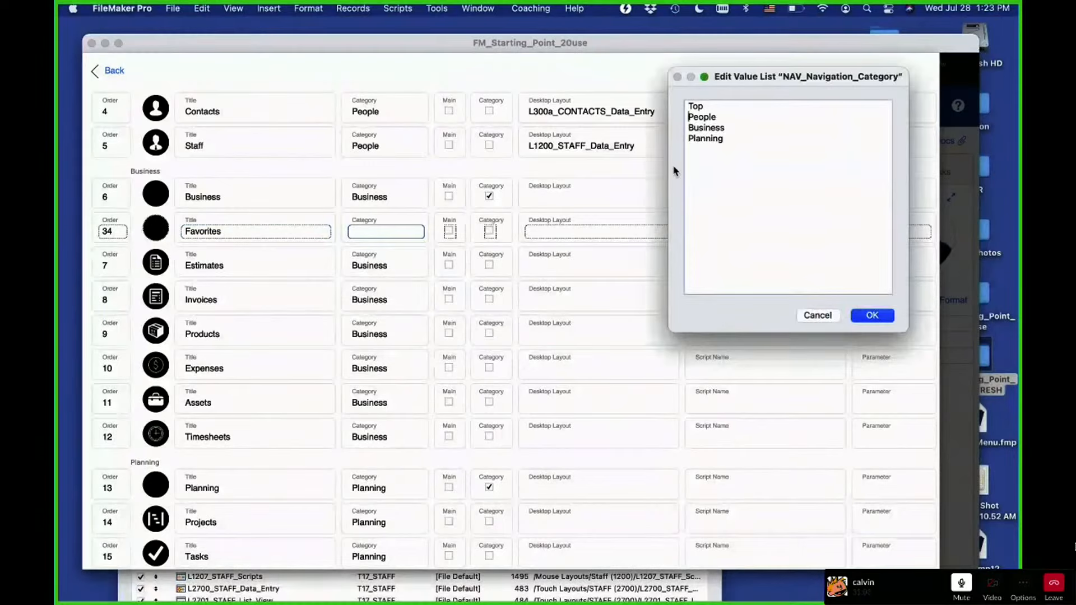
pyautogui.press('Return')
pyautogui.write('Favorites')
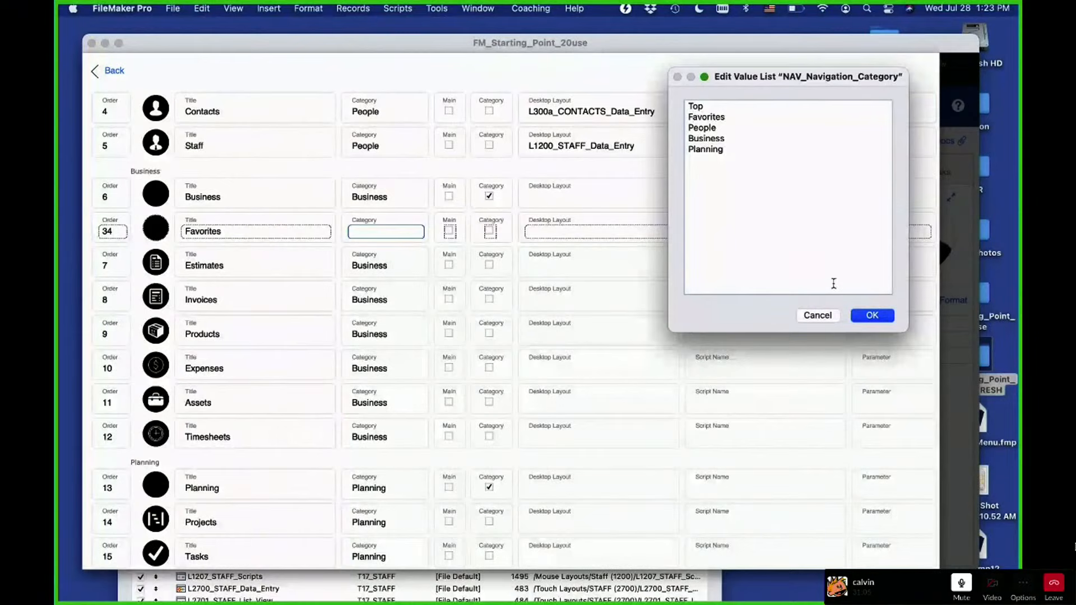
pyautogui.click(872, 316)
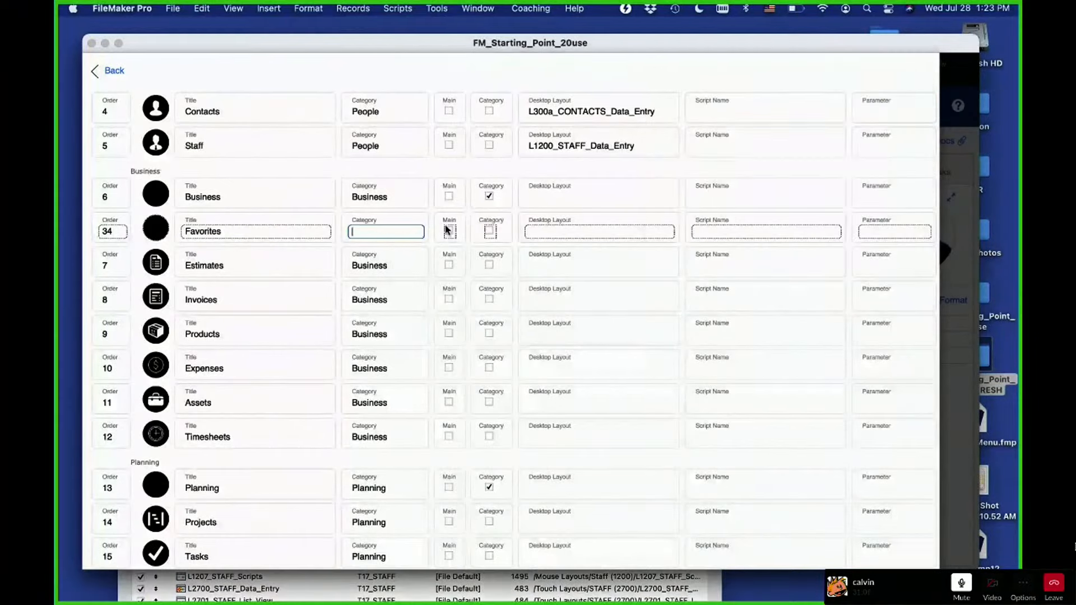
# Flag the Favorites record as a category heading, assign it the Favorites category, and commit the record
pyautogui.click(490, 232)
pyautogui.click(388, 232)
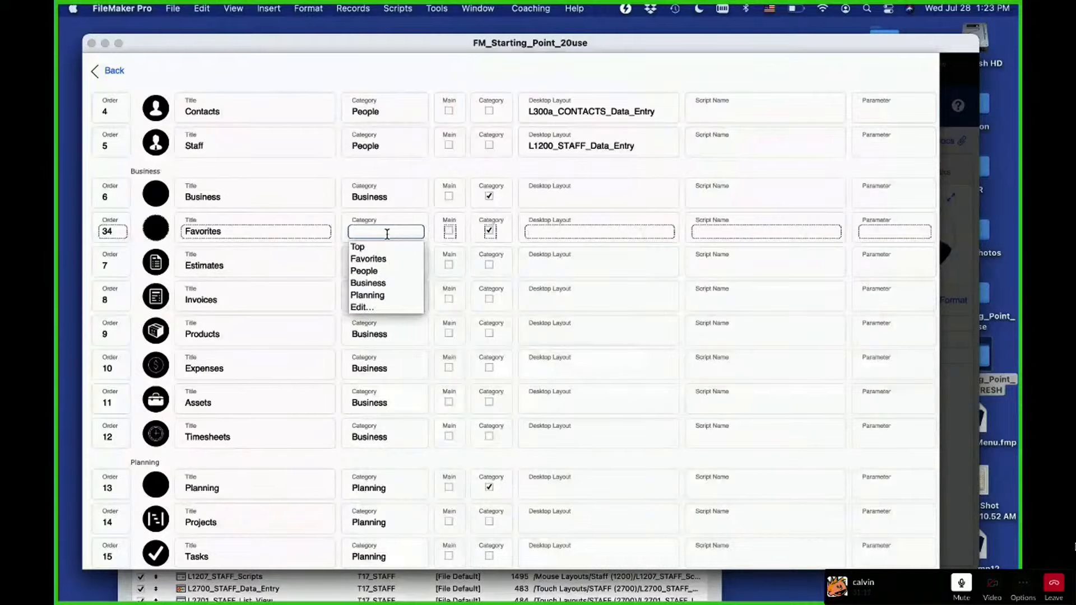
pyautogui.click(379, 259)
pyautogui.click(336, 227)
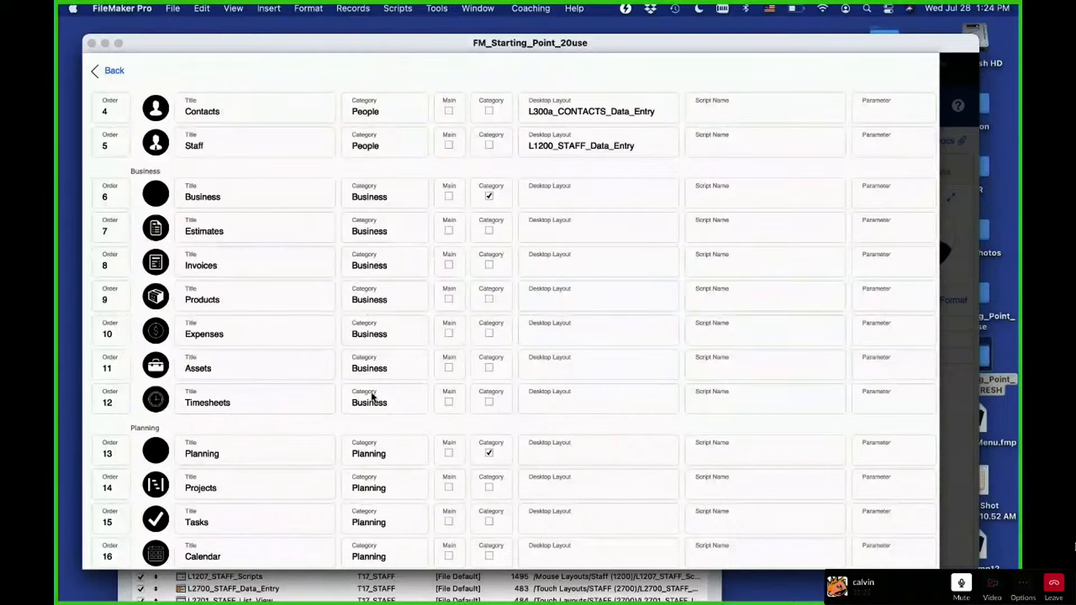
# Return to the card and reopen the setup list to refresh its sorting, and check the Favorites record's category choices
pyautogui.scroll(-2, 376, 487)
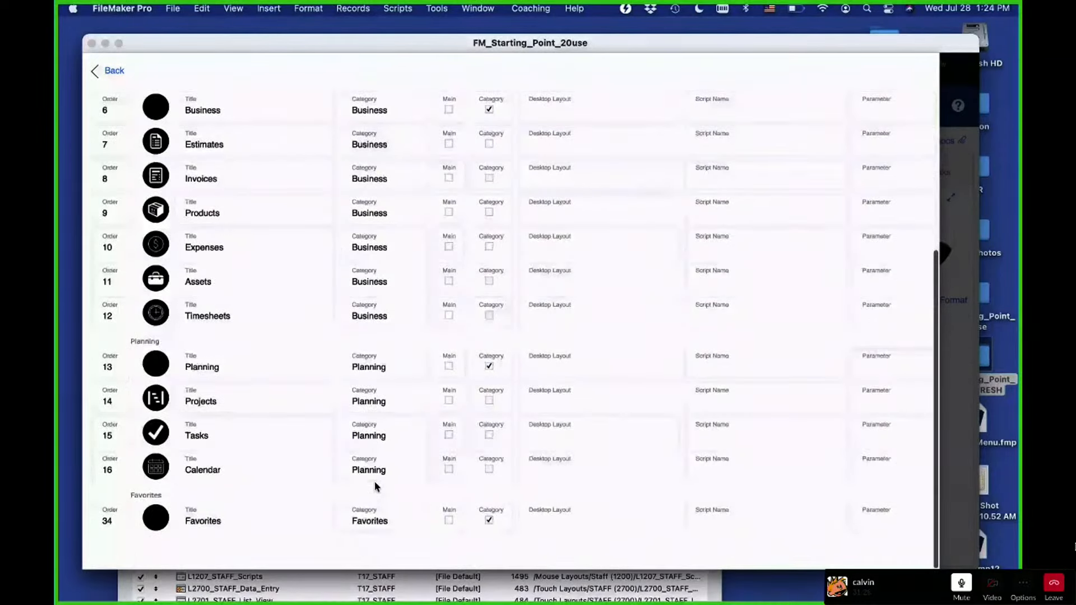
pyautogui.scroll(5, 375, 522)
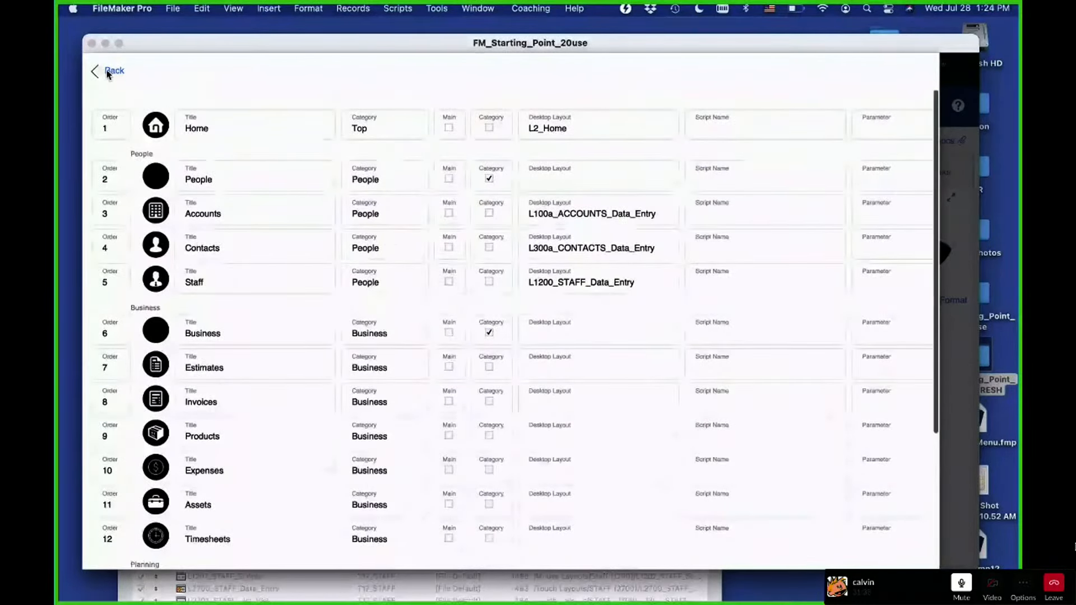
pyautogui.click(110, 72)
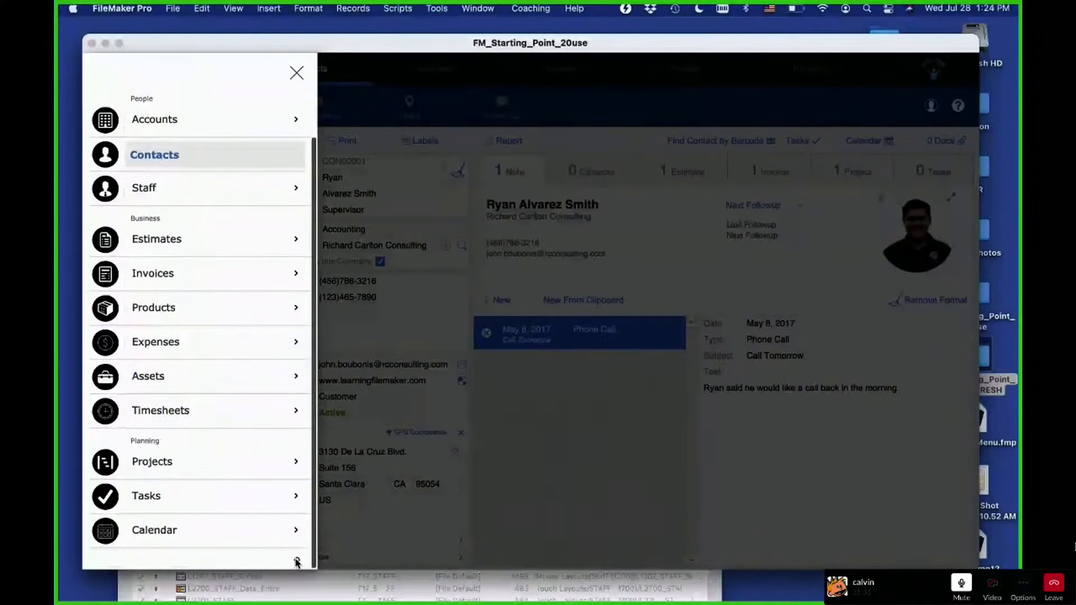
pyautogui.click(297, 561)
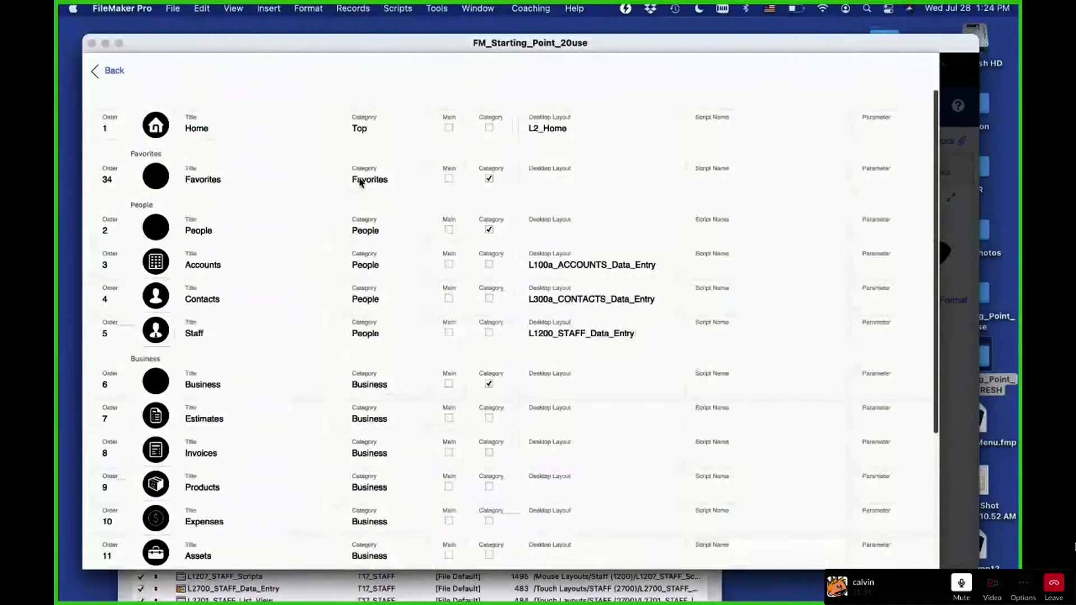
pyautogui.click(361, 181)
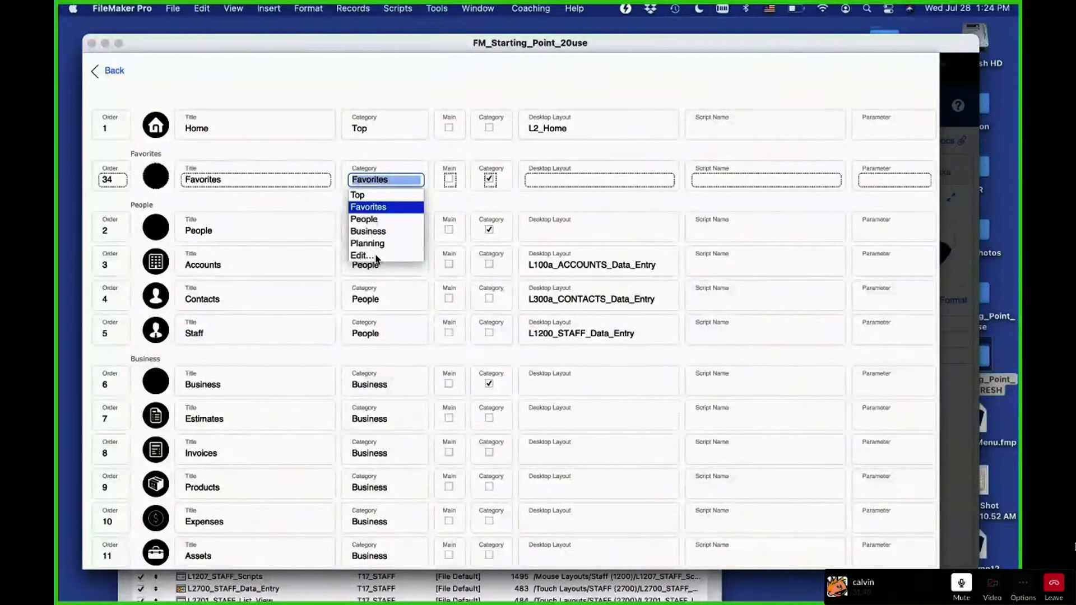
pyautogui.click(321, 207)
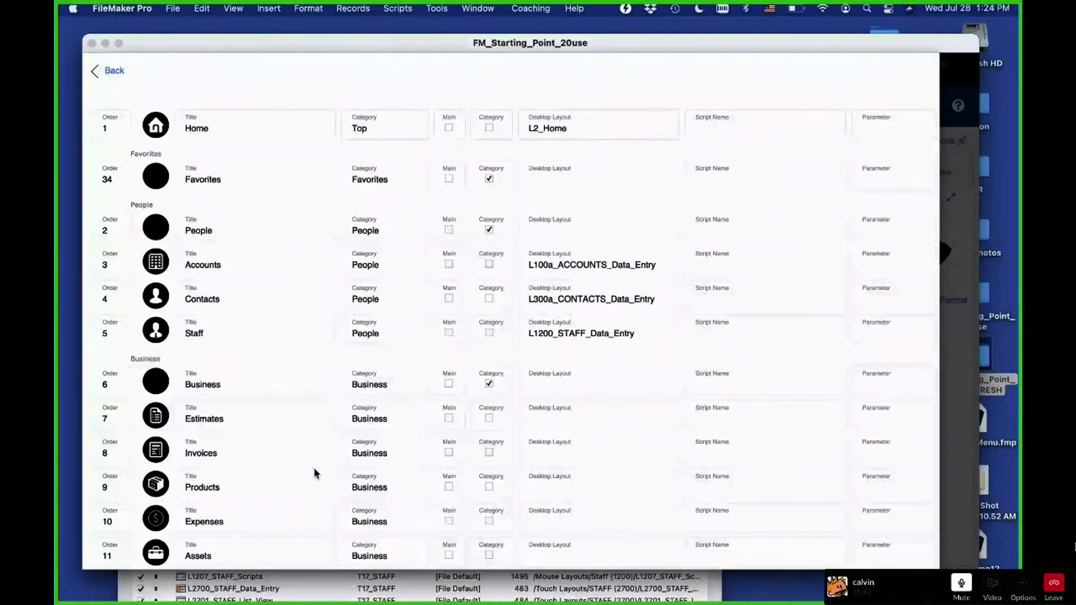
# Change the category of the Projects record to Favorites
pyautogui.scroll(-2, 313, 474)
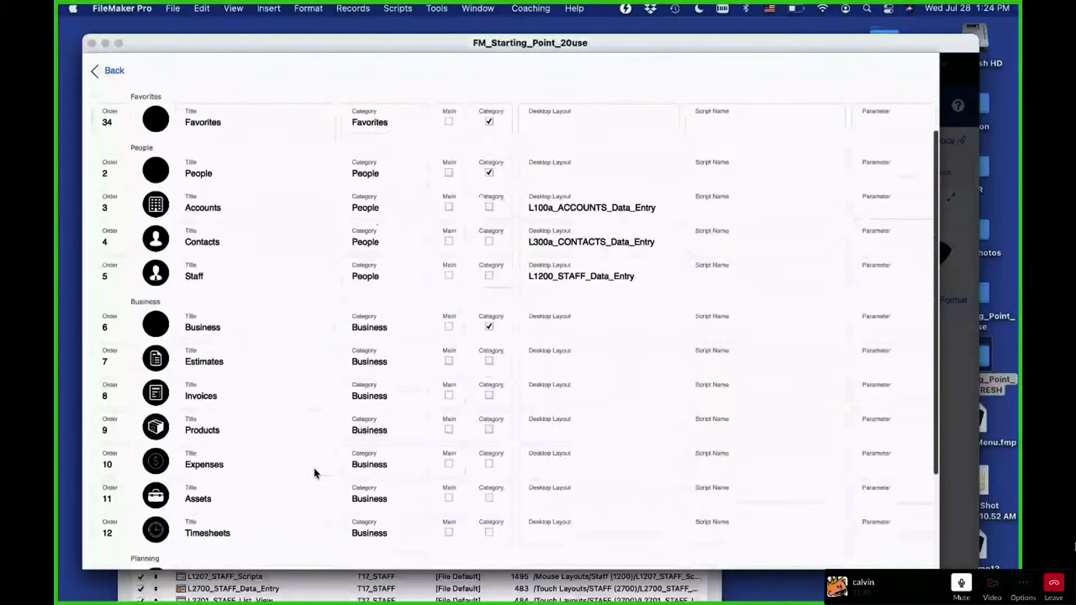
pyautogui.scroll(2, 314, 470)
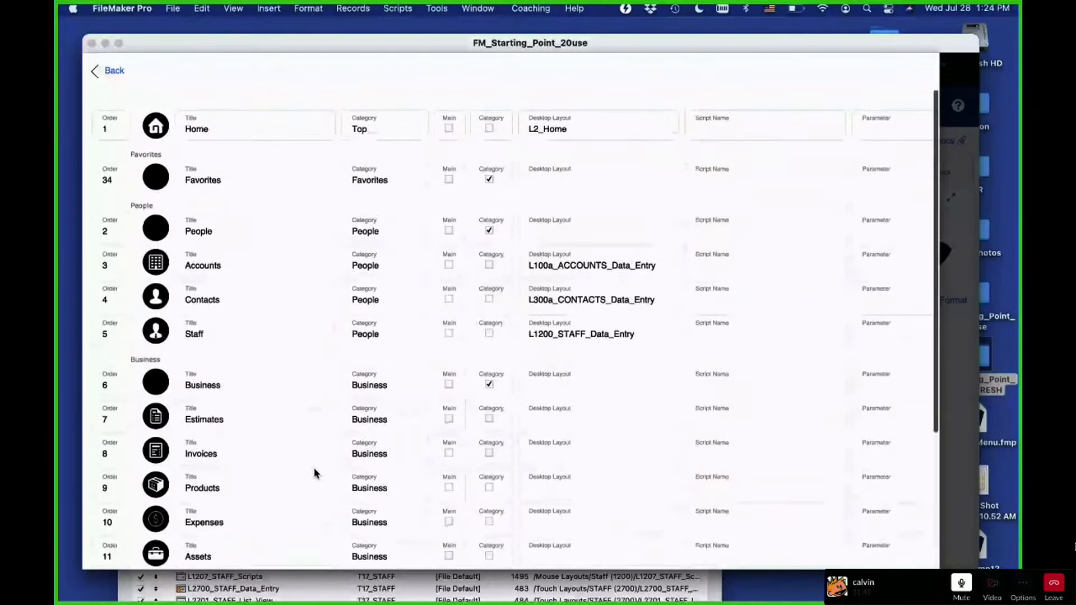
pyautogui.scroll(-2, 368, 373)
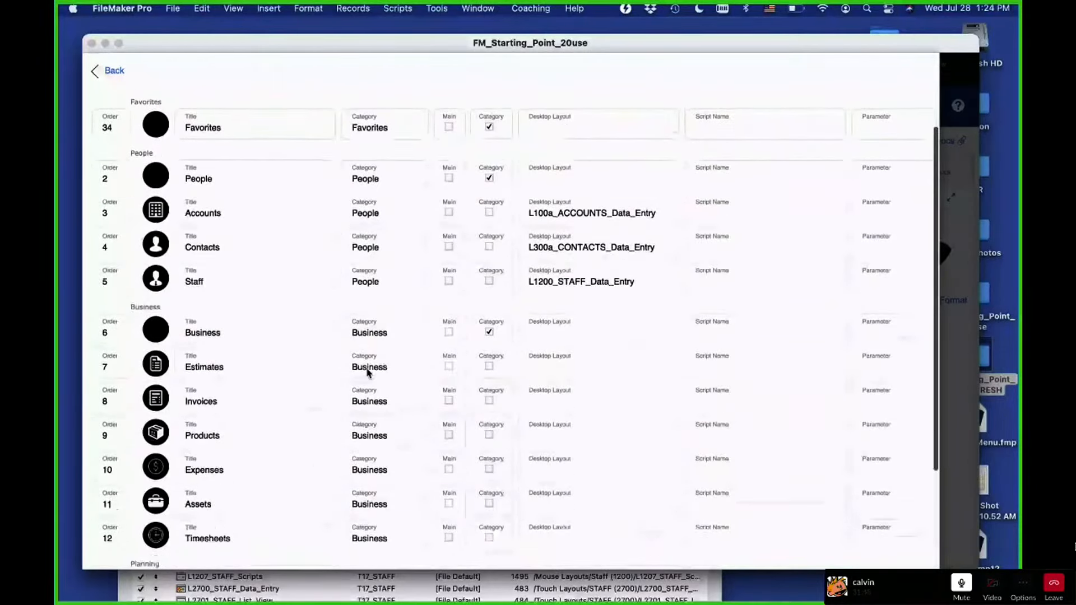
pyautogui.scroll(-5, 367, 373)
pyautogui.click(369, 488)
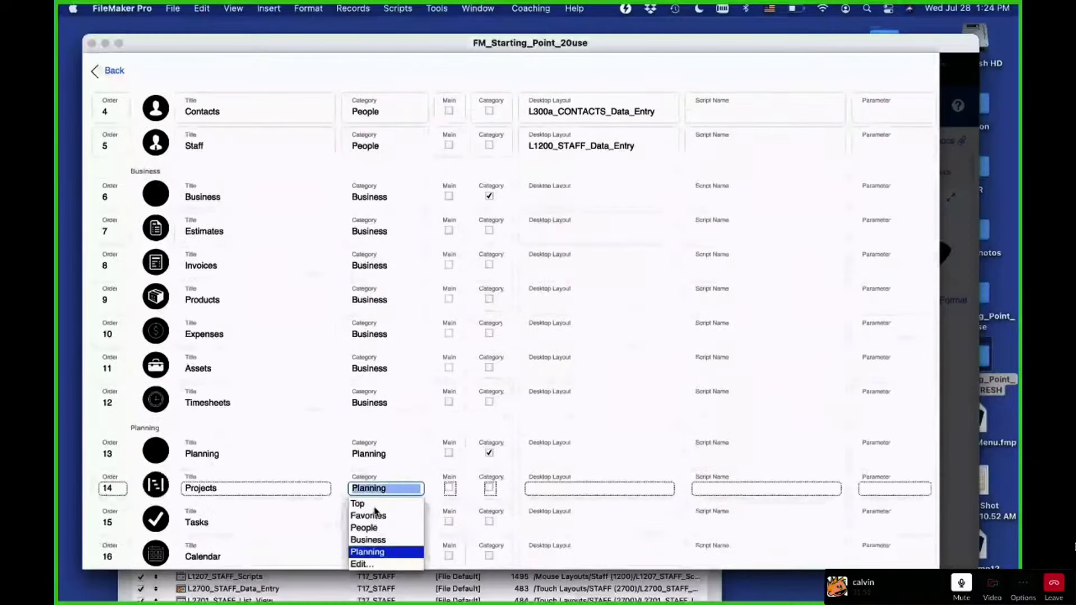
pyautogui.click(370, 514)
# Change the category of the Contacts record to Favorites
pyautogui.scroll(1, 352, 202)
pyautogui.scroll(1, 352, 202)
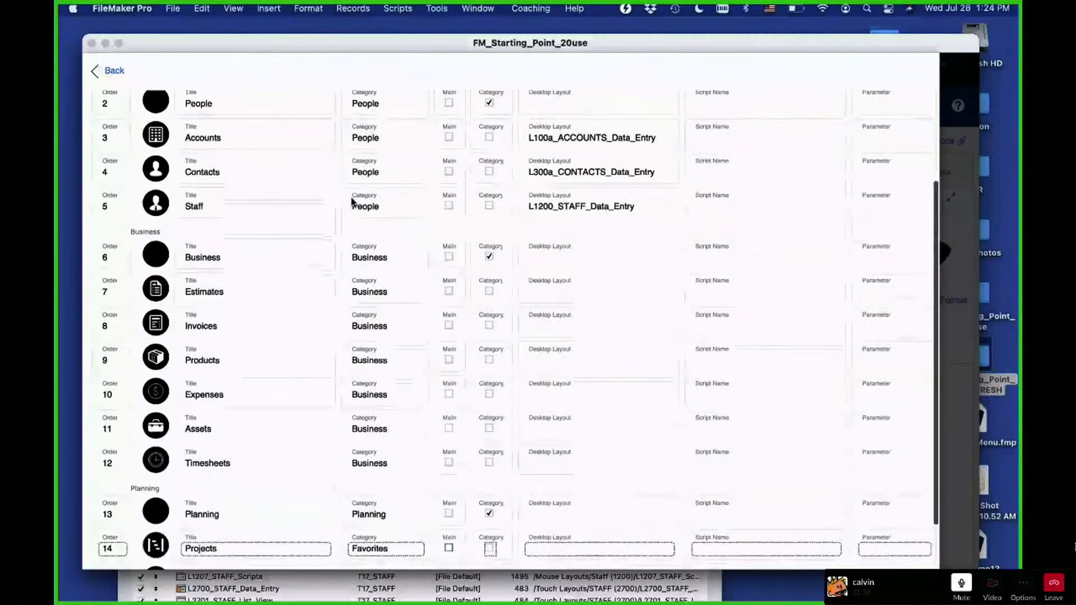
pyautogui.scroll(2, 353, 203)
pyautogui.scroll(1, 353, 202)
pyautogui.click(369, 274)
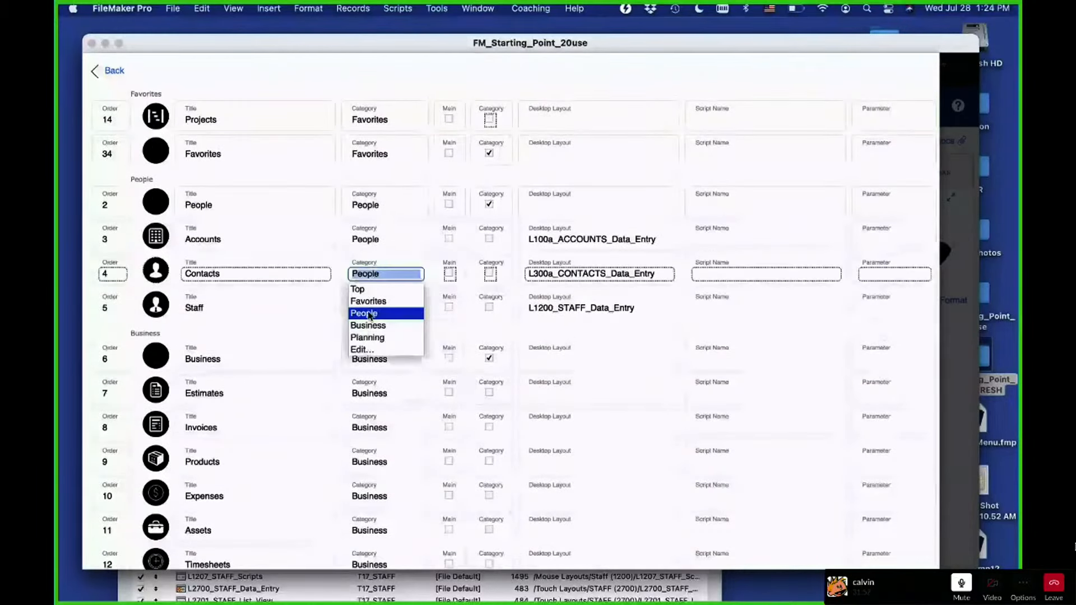
pyautogui.click(373, 306)
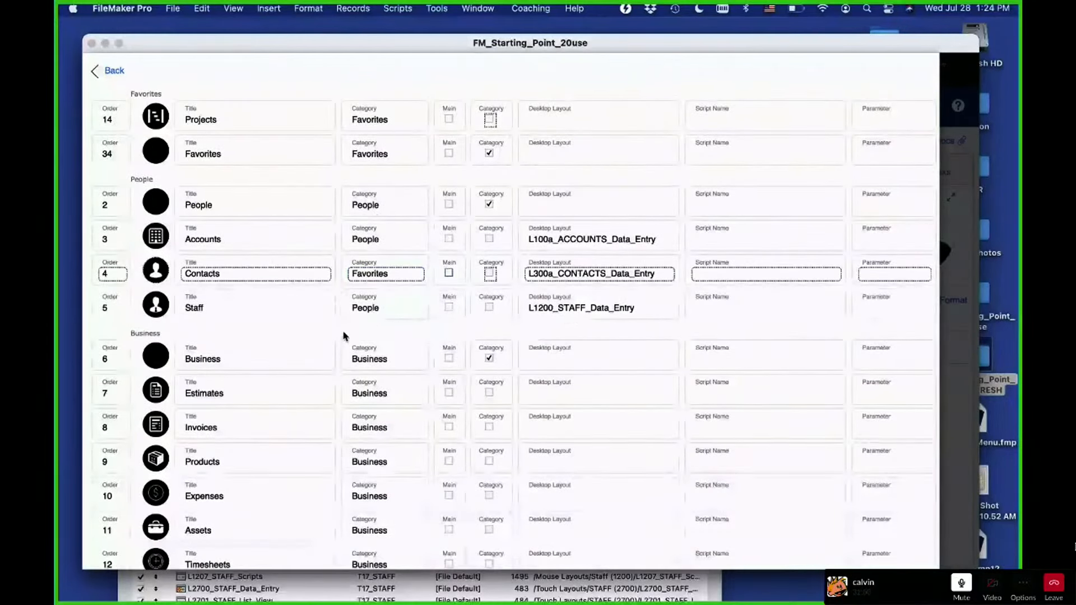
# Change the category of the Estimates record to Favorites
pyautogui.scroll(-2, 344, 337)
pyautogui.scroll(-2, 379, 402)
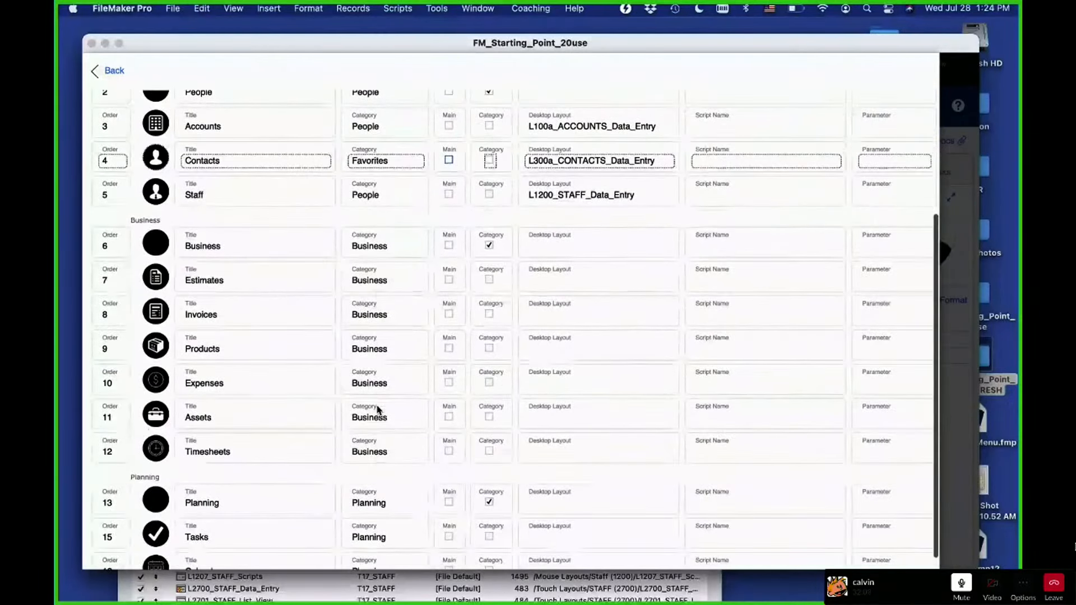
pyautogui.scroll(-1, 379, 411)
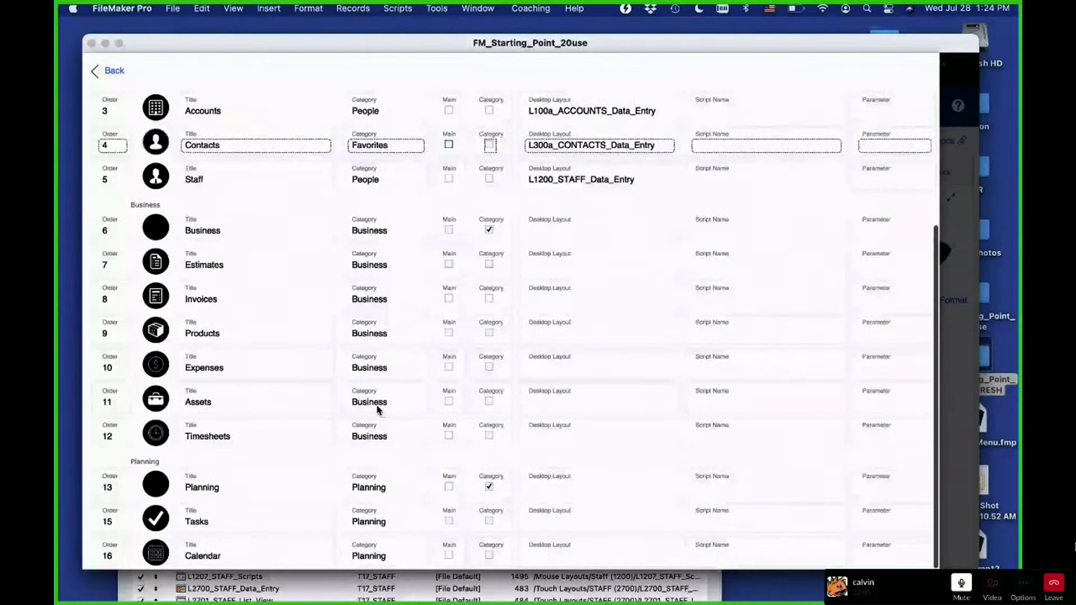
pyautogui.click(380, 266)
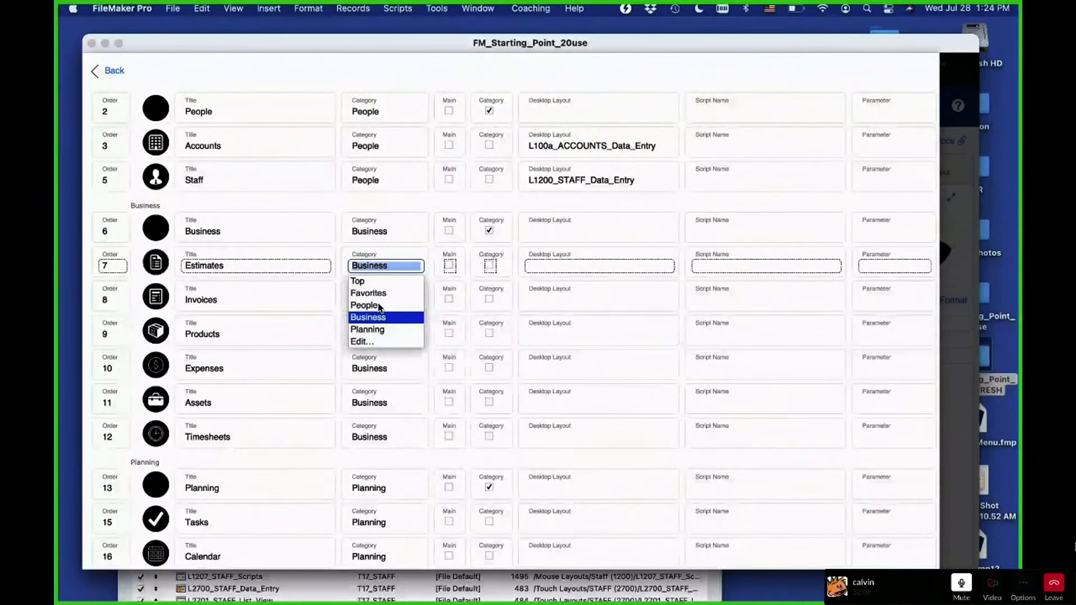
pyautogui.click(372, 293)
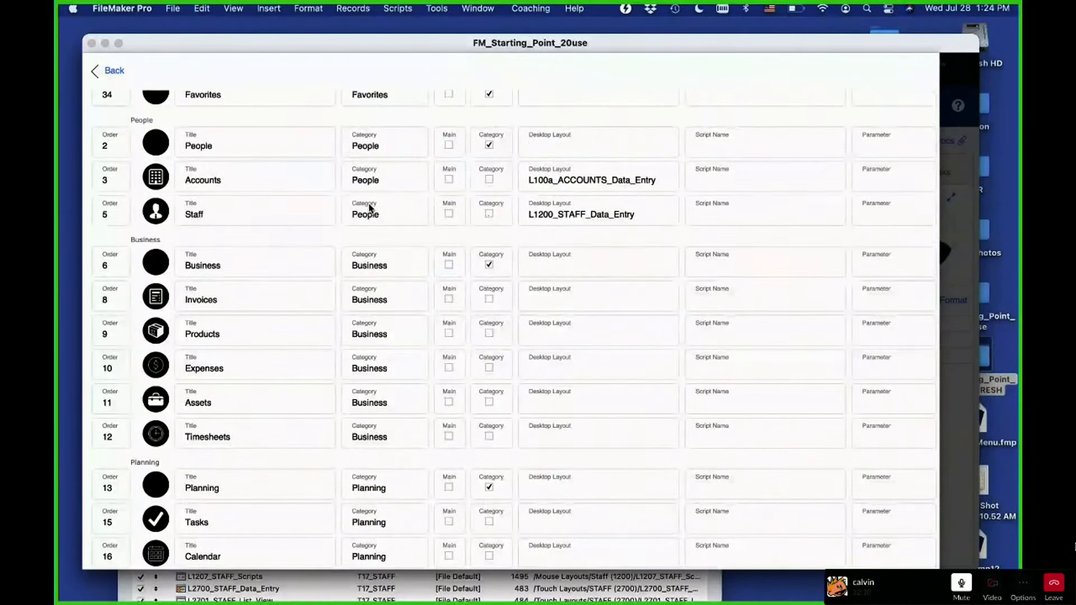
# Set the order of the Favorites heading record to 2 and commit the change
pyautogui.scroll(5, 370, 210)
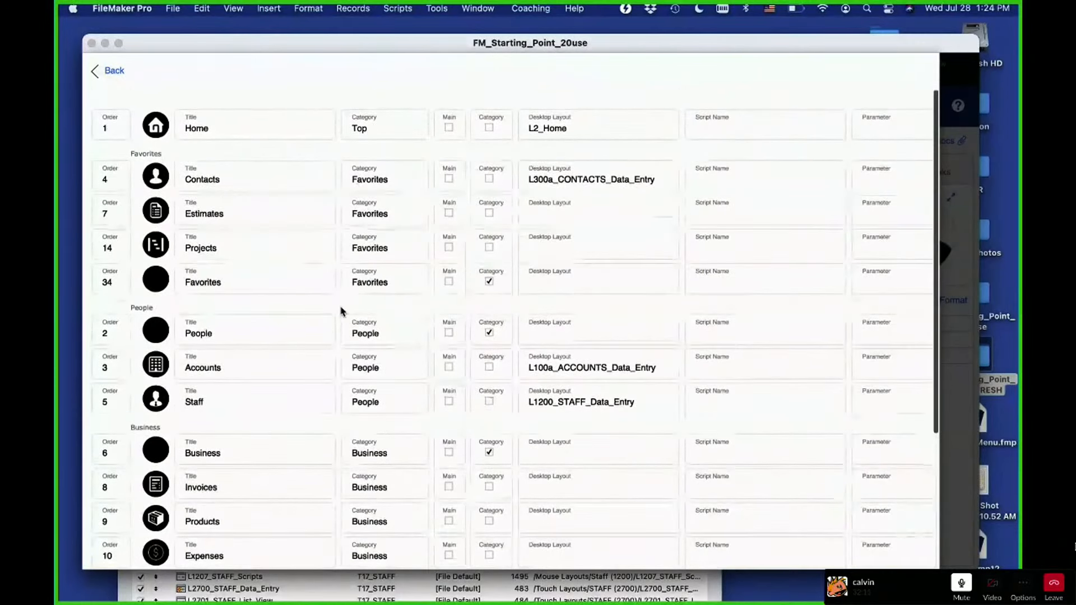
pyautogui.doubleClick(115, 281)
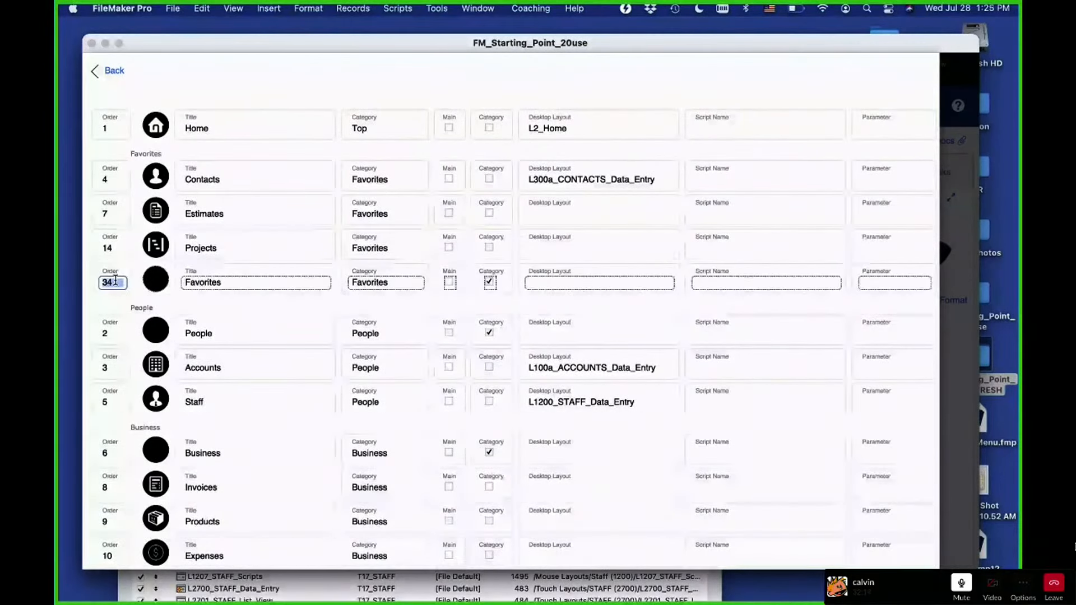
pyautogui.write('2')
pyautogui.click(135, 292)
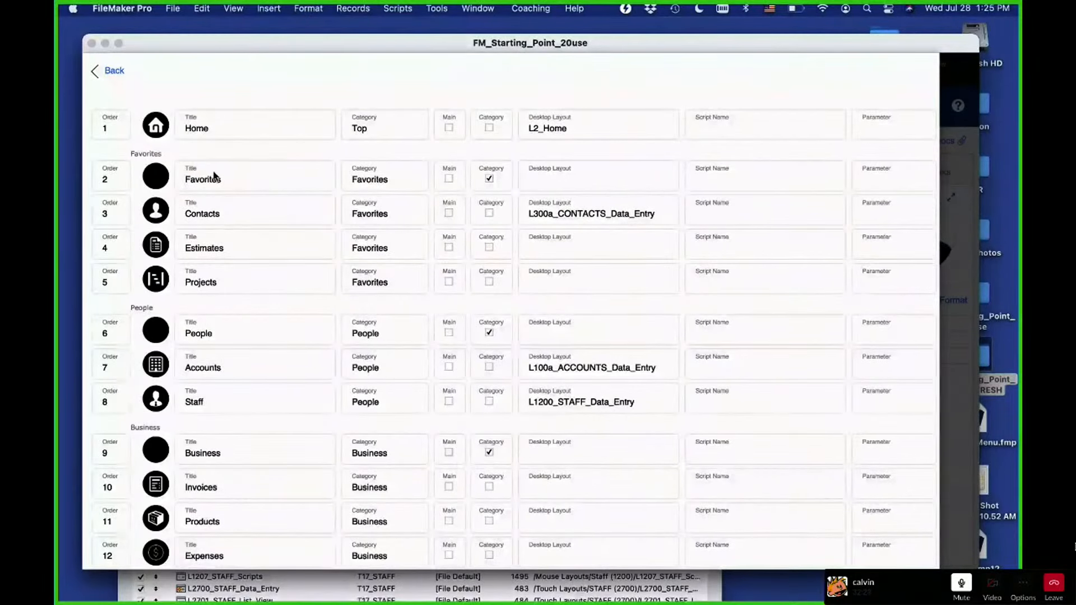
# Leave the setup list for the dashboard and inspect the $$Navigation_Accordion setting in the NAV_Navigation_Setup script
pyautogui.click(158, 91)
pyautogui.click(158, 122)
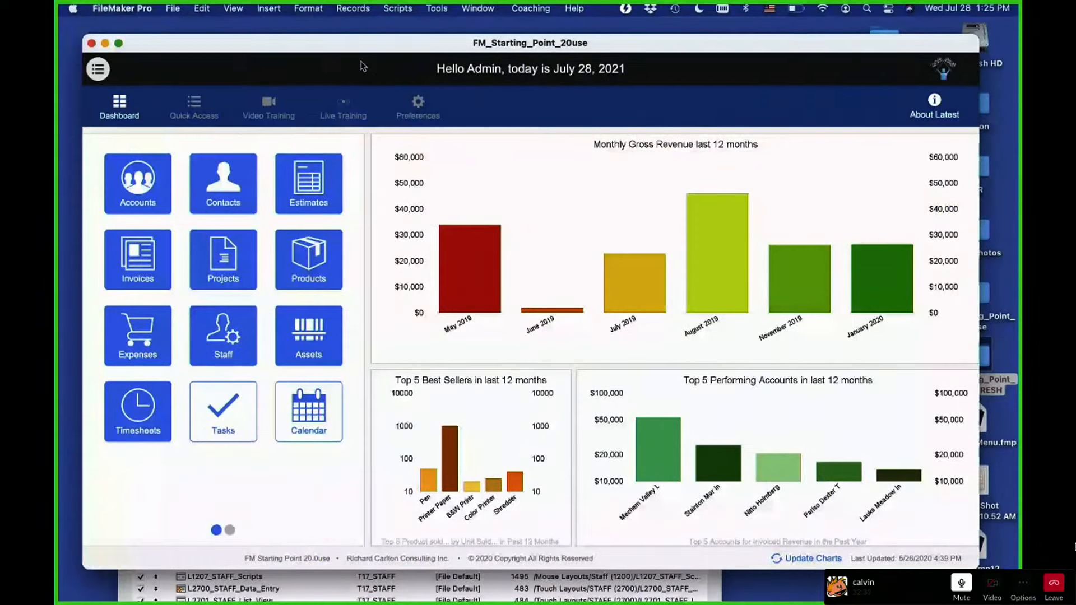
pyautogui.press('super+shift+s')
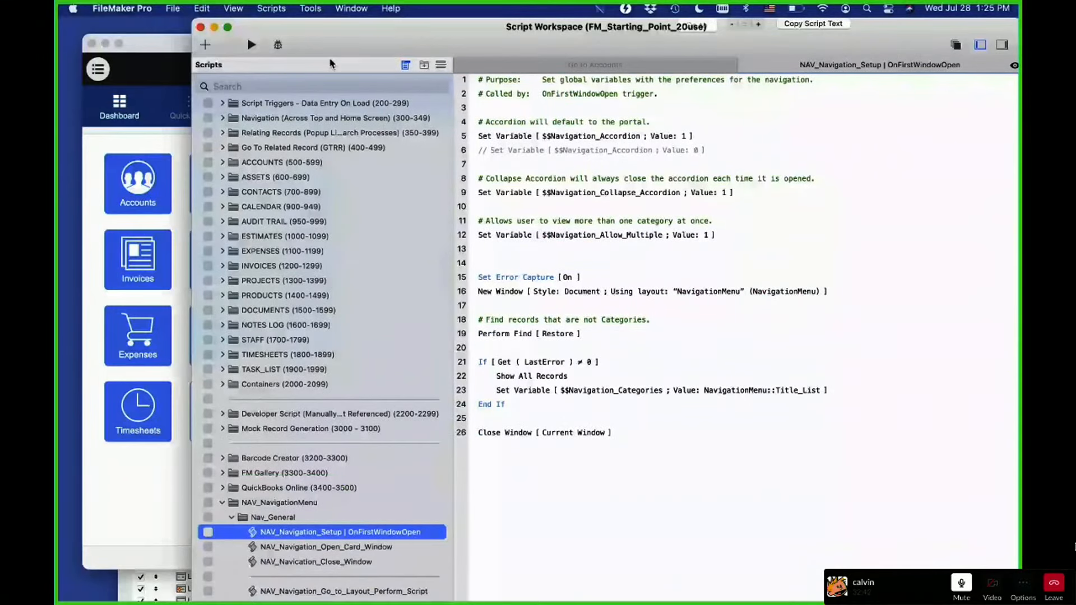
pyautogui.click(555, 138)
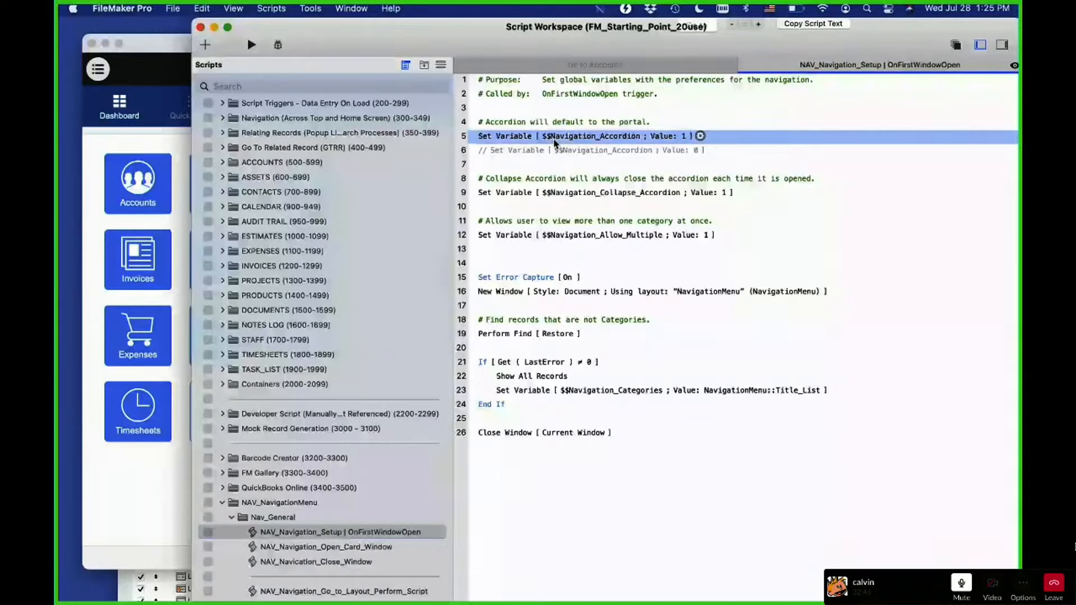
# Open the left navigation card from the dashboard, try to expand the Favorites category, and close the card
pyautogui.click(161, 74)
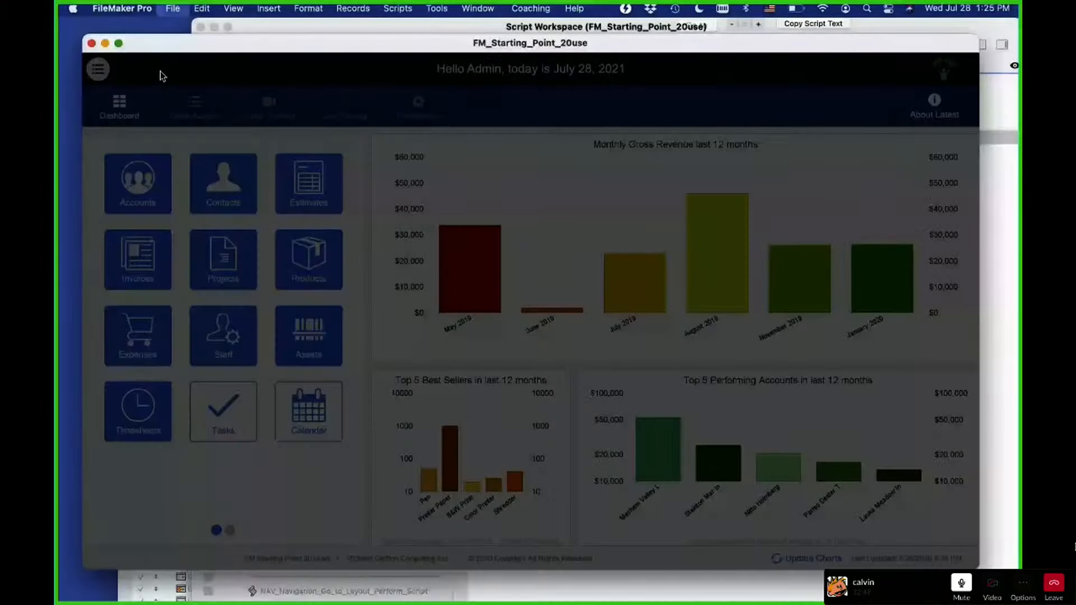
pyautogui.click(106, 72)
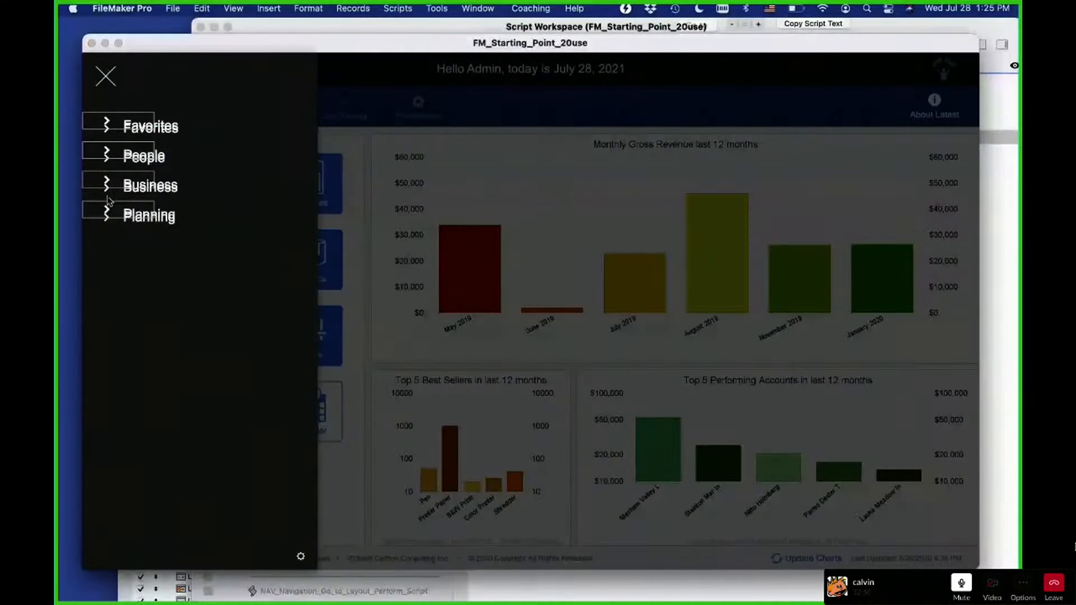
pyautogui.click(117, 121)
pyautogui.click(117, 122)
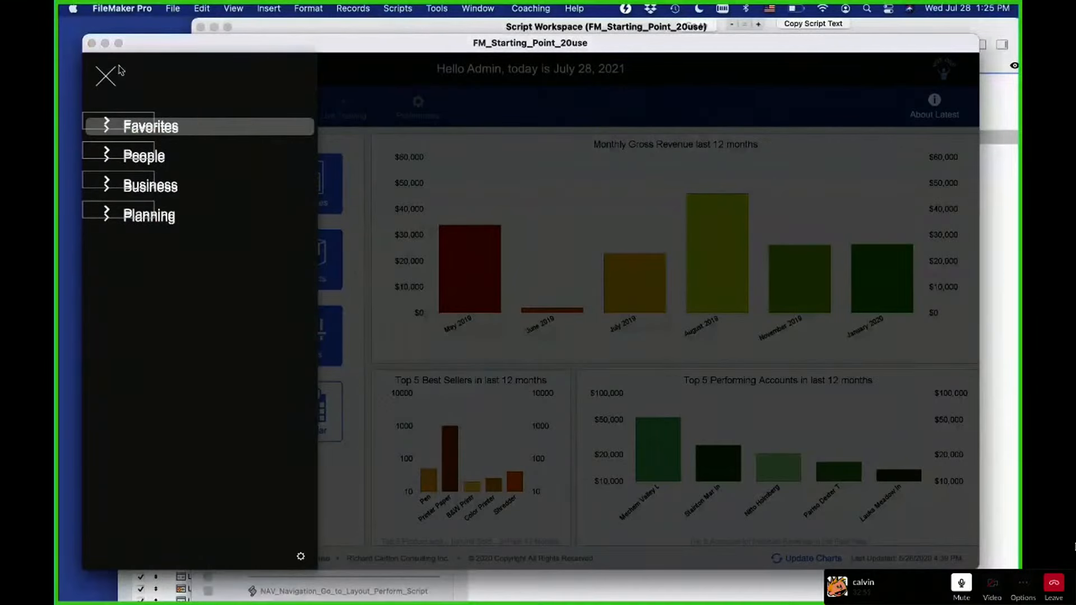
pyautogui.click(106, 75)
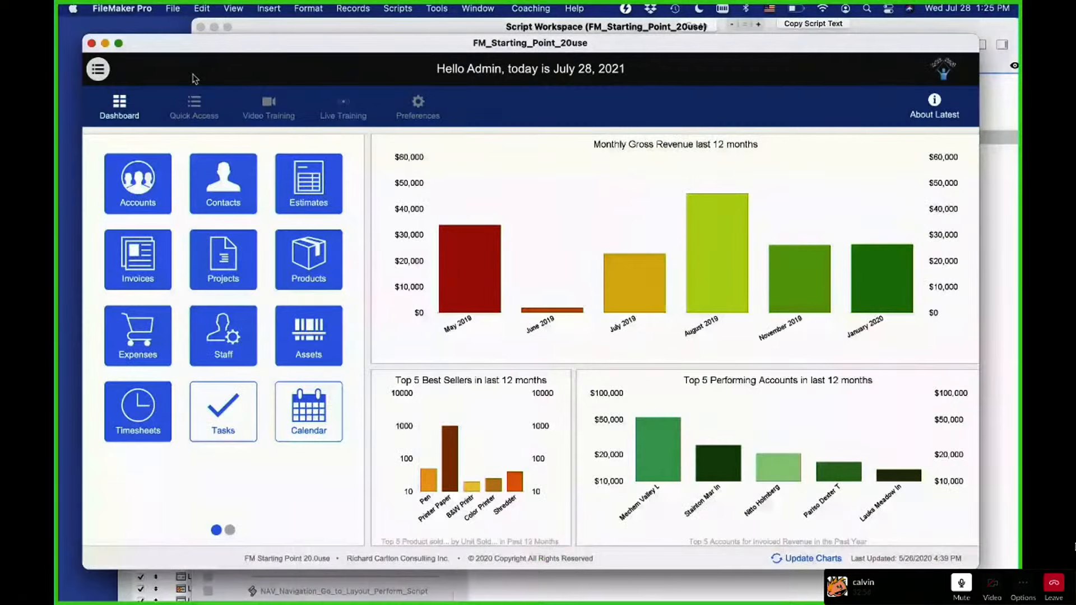
# Open the list of managed layouts, move its window clear of the screen edge, and clear the staff search filter
pyautogui.press('shift+super+l')
pyautogui.moveTo(348, 425); pyautogui.dragTo(344, 238)
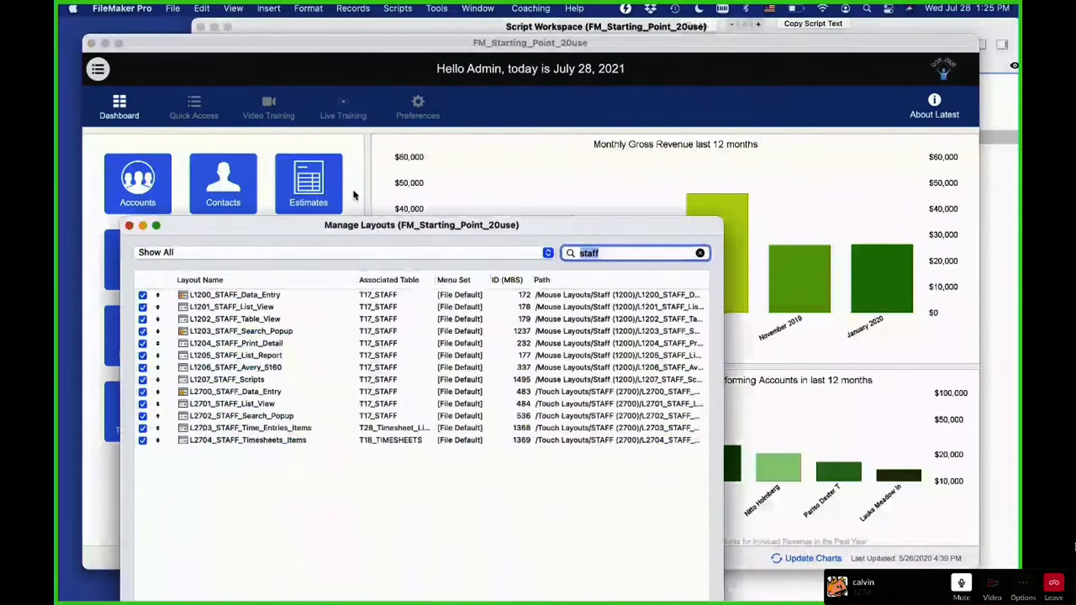
pyautogui.moveTo(354, 195); pyautogui.dragTo(356, 37)
pyautogui.click(712, 54)
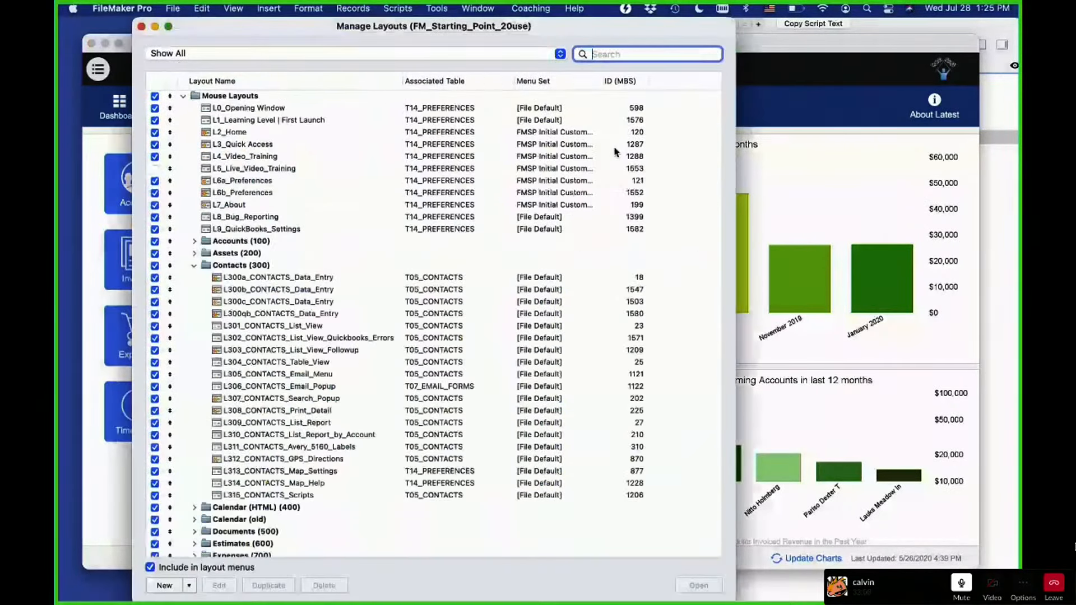
# Open the Navigation_Portal_Card layout for editing and expand the main group in its object list
pyautogui.scroll(-10, 257, 512)
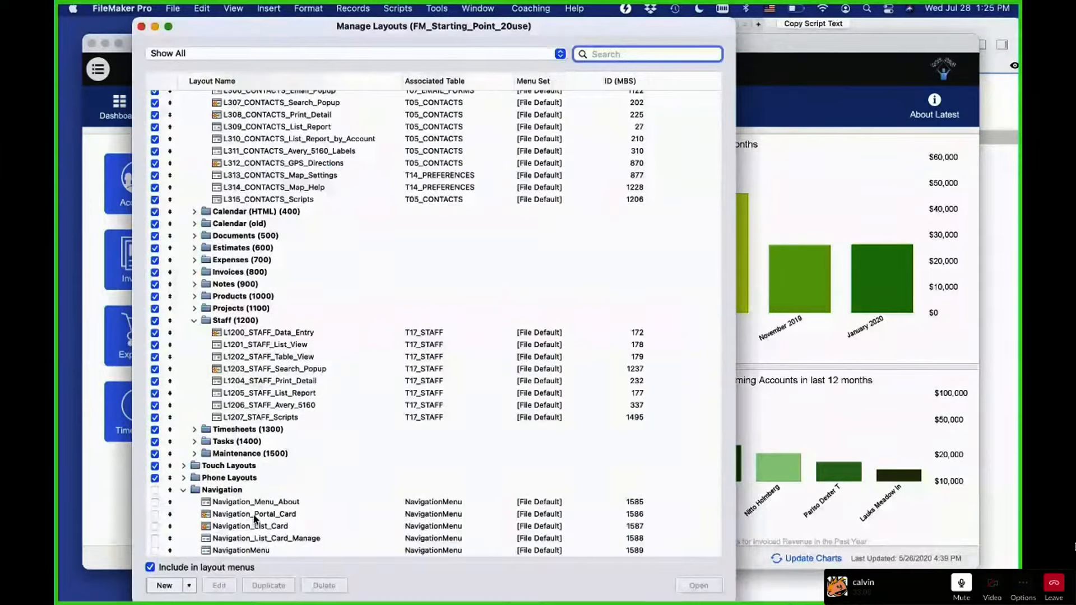
pyautogui.doubleClick(255, 514)
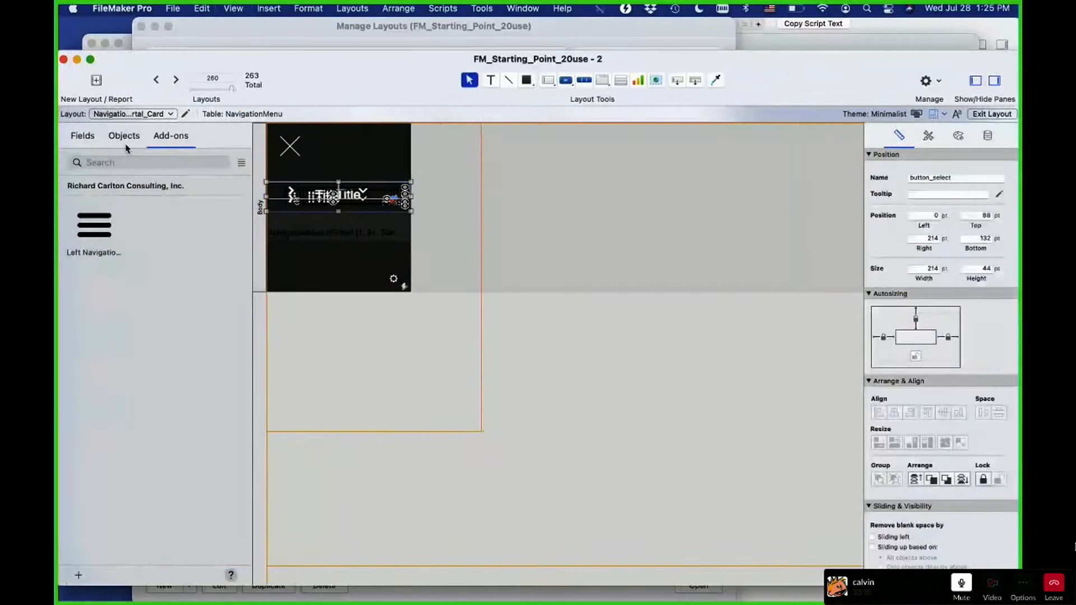
pyautogui.click(125, 144)
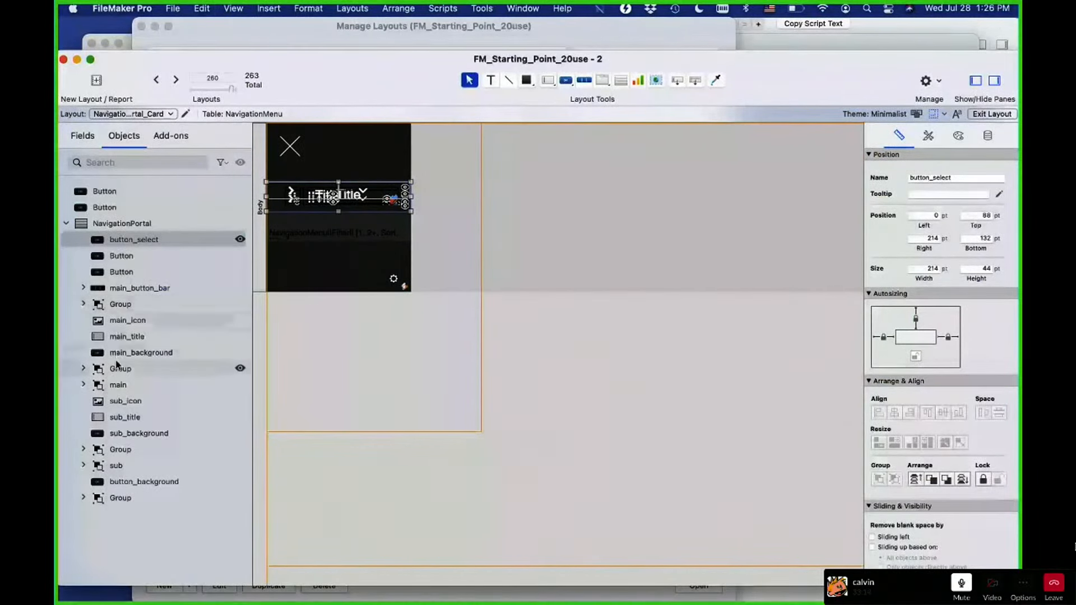
pyautogui.click(88, 386)
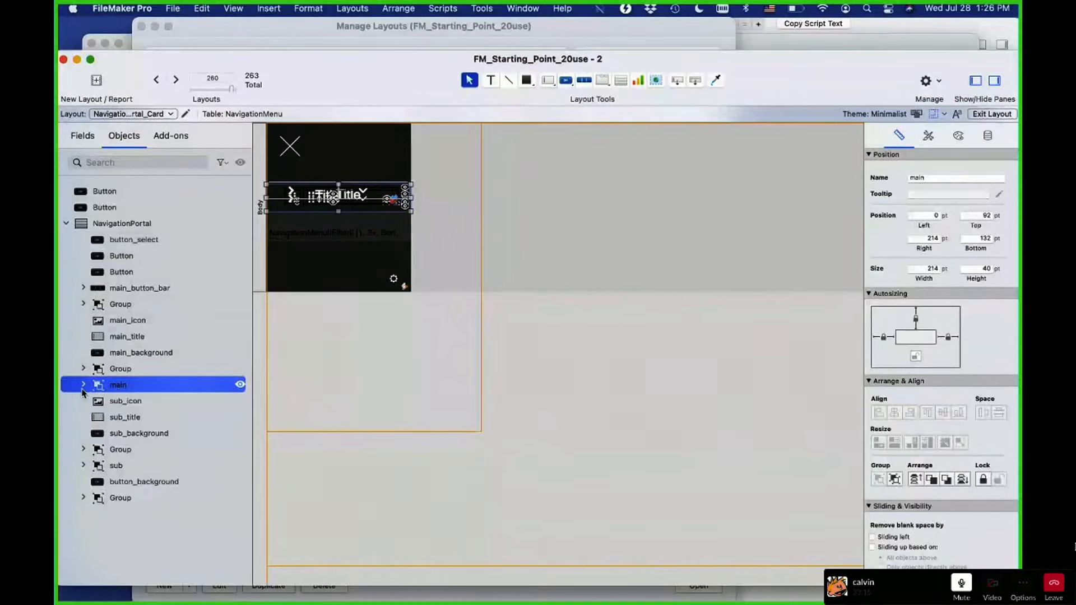
pyautogui.click(84, 385)
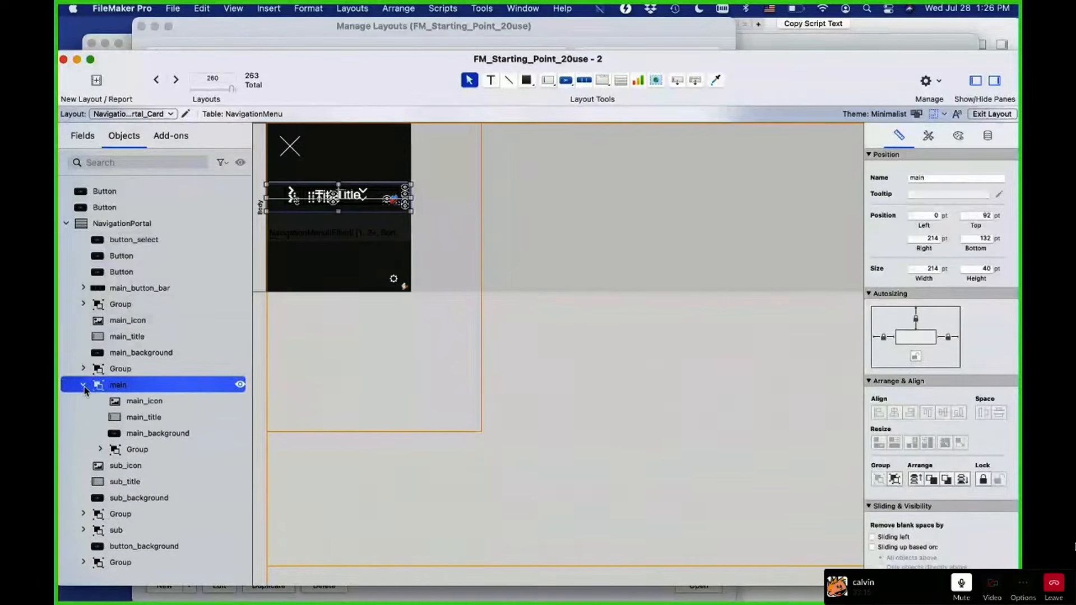
# Delete the portal's loose main_icon, main_title and main_background objects and the unnamed group above main holding the same three objects
pyautogui.click(136, 353)
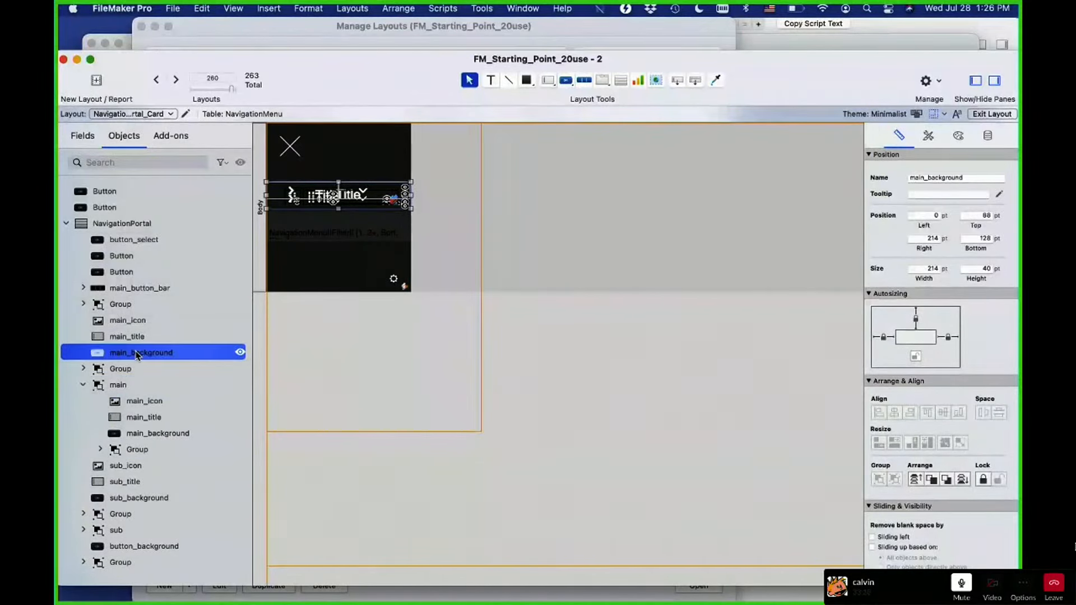
pyautogui.hotkey('shift', 'Up')
pyautogui.hotkey('shift', 'Up')
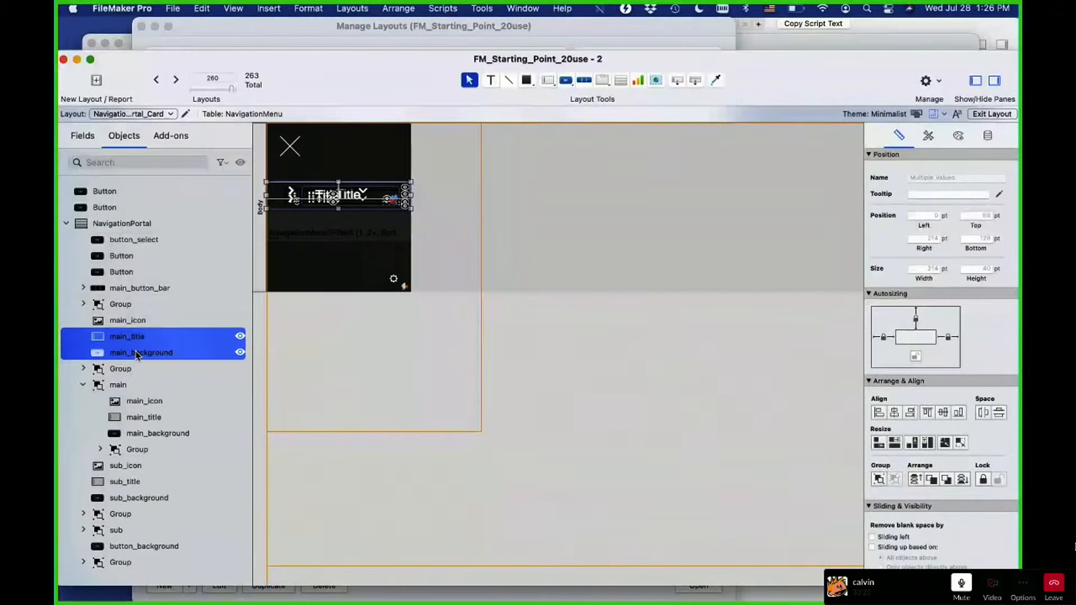
pyautogui.press('super+r')
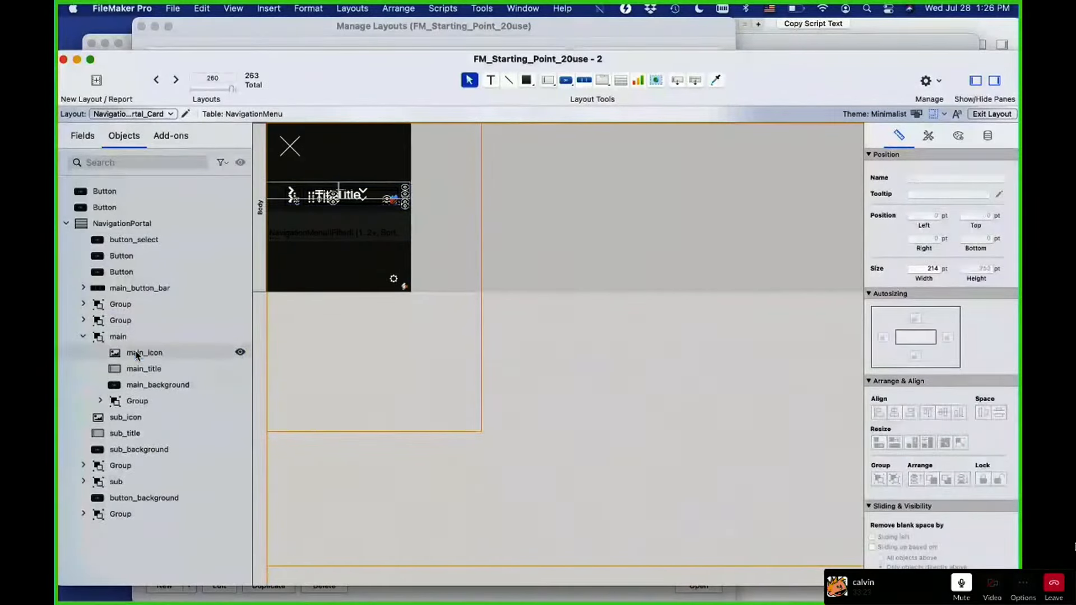
pyautogui.click(83, 321)
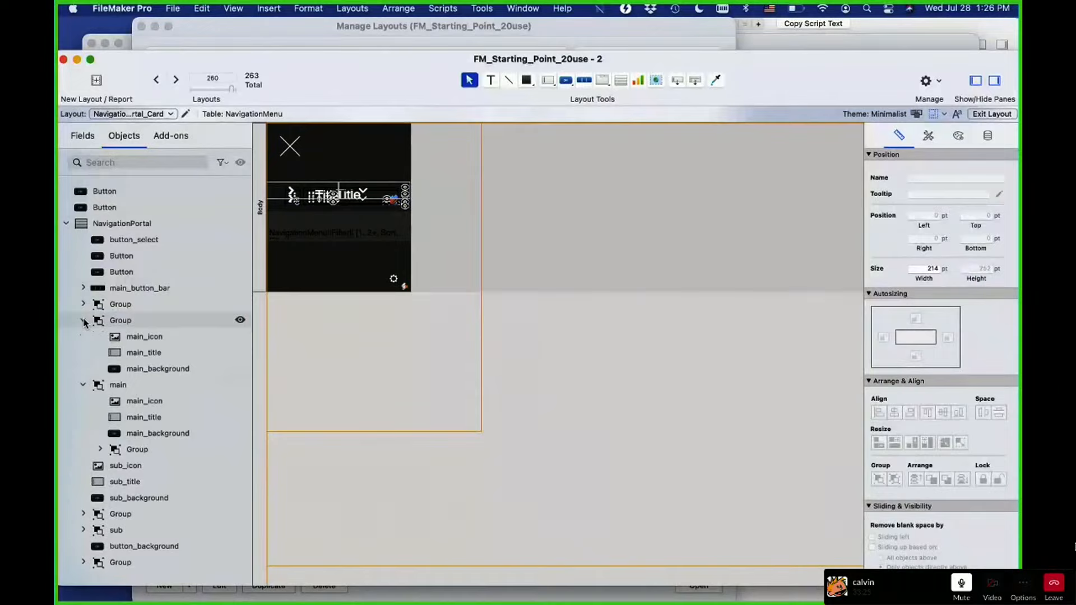
pyautogui.click(121, 322)
pyautogui.press('Delete')
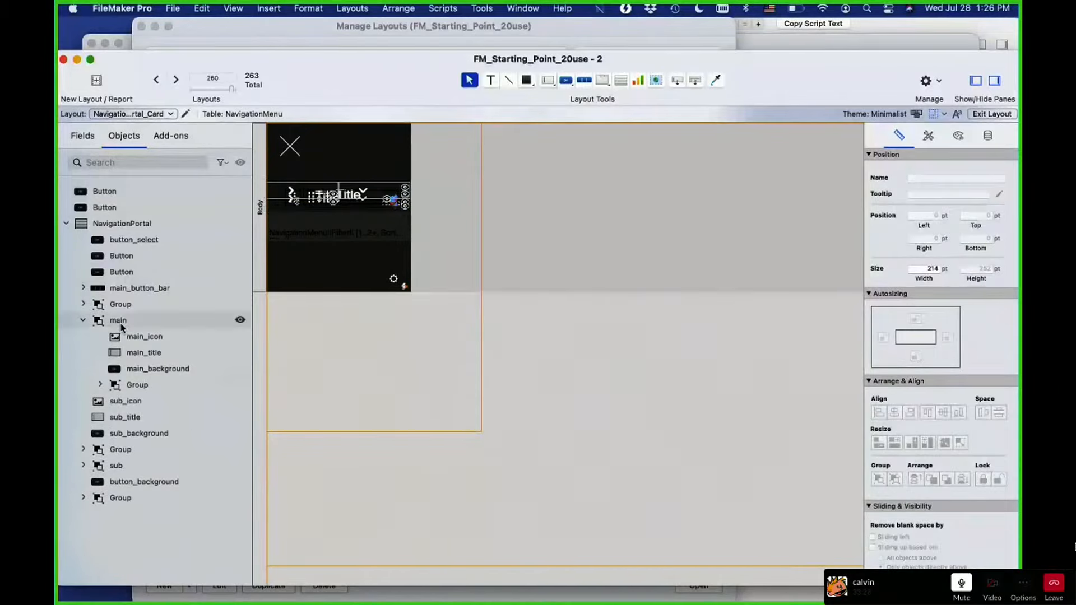
# Expand the unnamed group above main and delete the loose main_button_bar, keeping the one inside the group
pyautogui.click(118, 306)
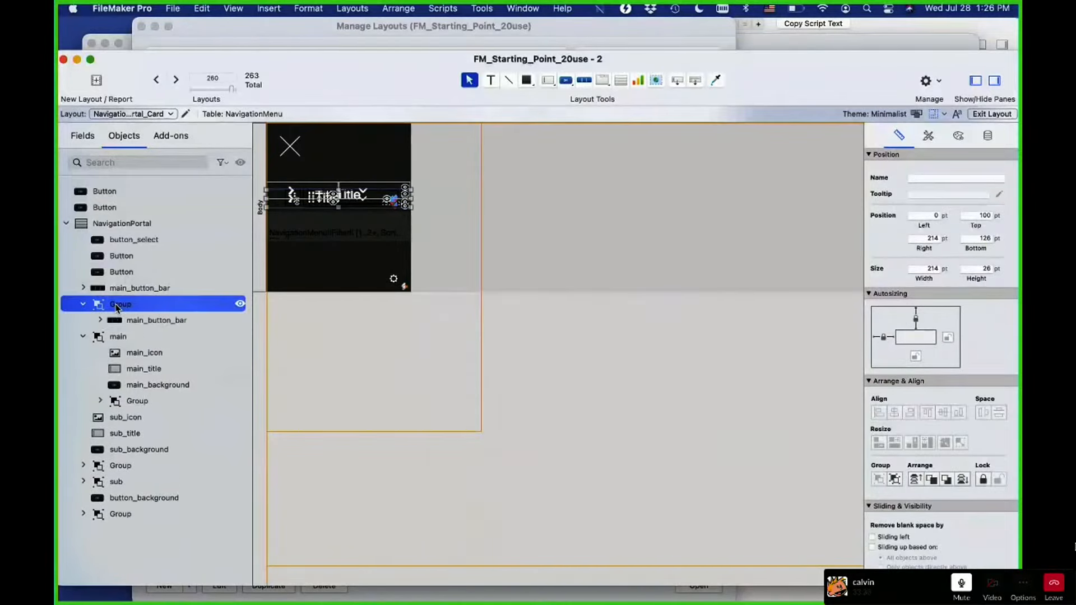
pyautogui.press('Up')
pyautogui.press('Delete')
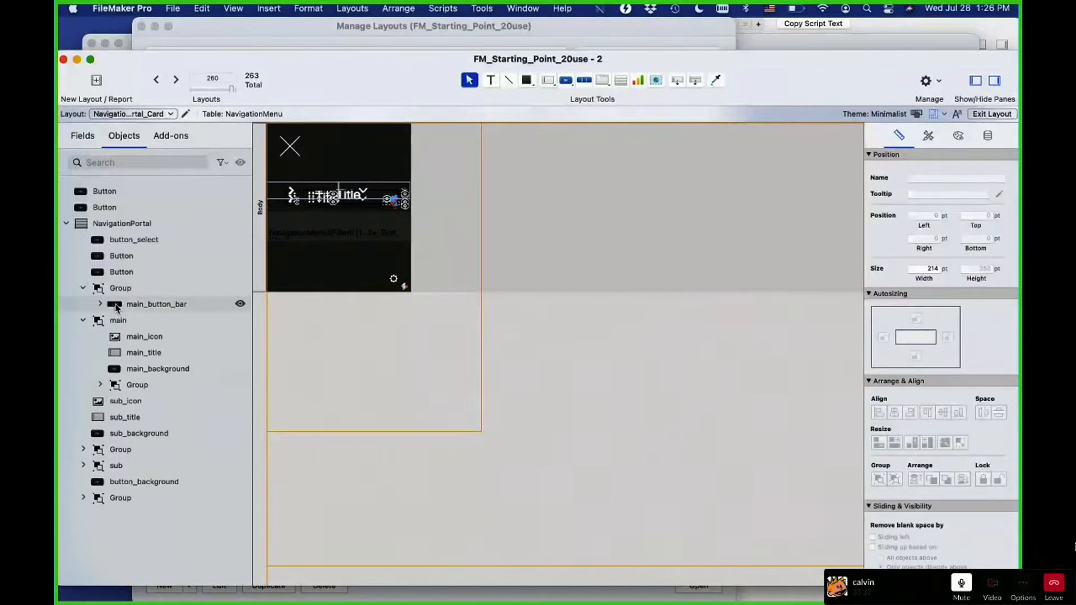
# Delete the two unnamed buttons between button_select and the main_button_bar group in NavigationPortal
pyautogui.click(127, 306)
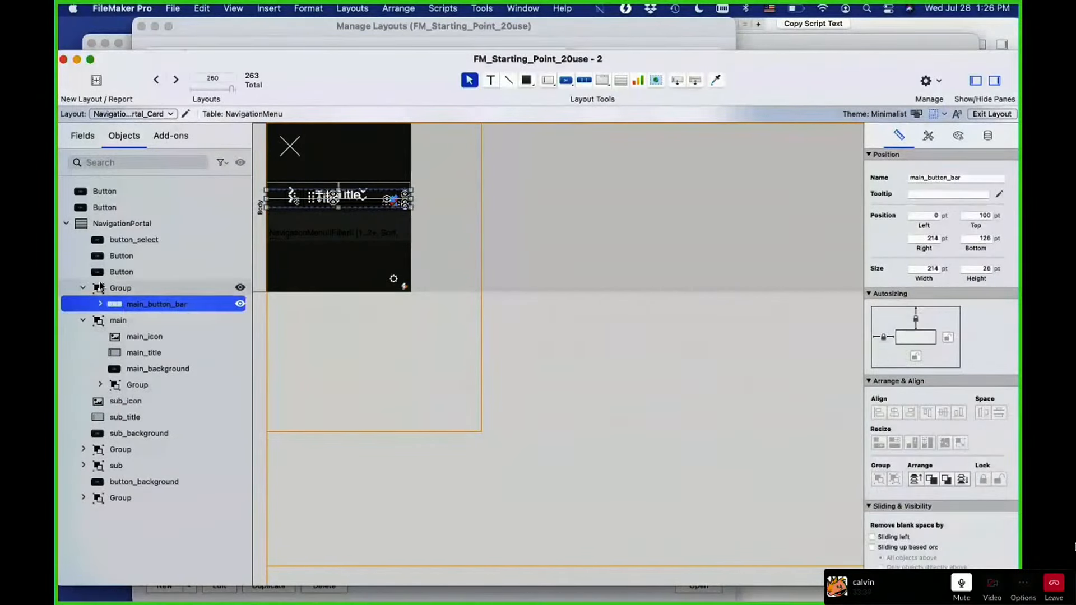
pyautogui.click(120, 274)
pyautogui.press('Up')
pyautogui.press('Down')
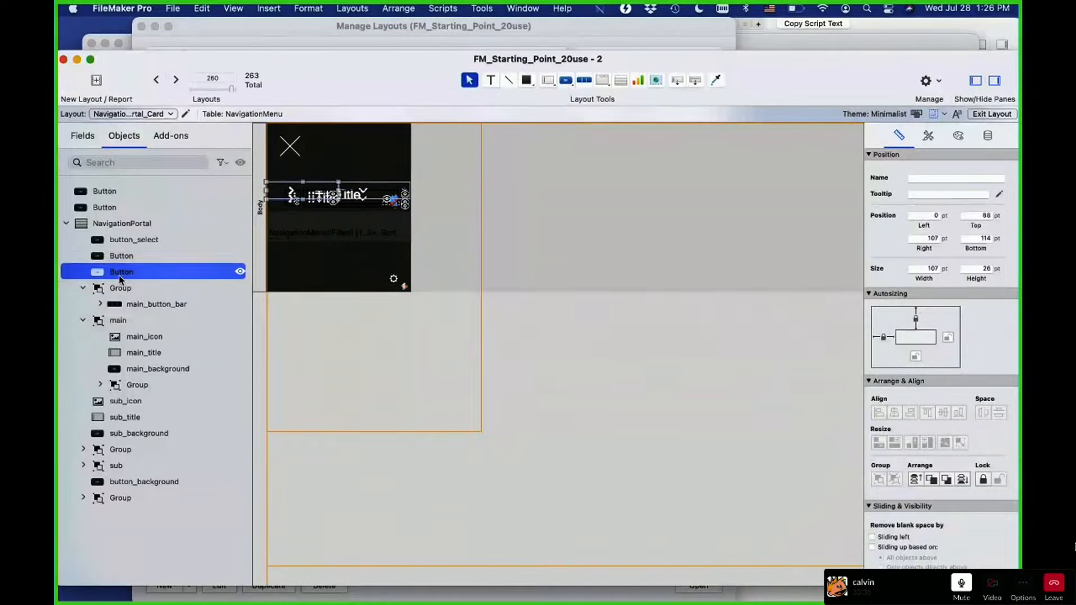
pyautogui.hotkey('shift', 'Up')
pyautogui.press('Delete')
pyautogui.press('Up')
pyautogui.press('Up')
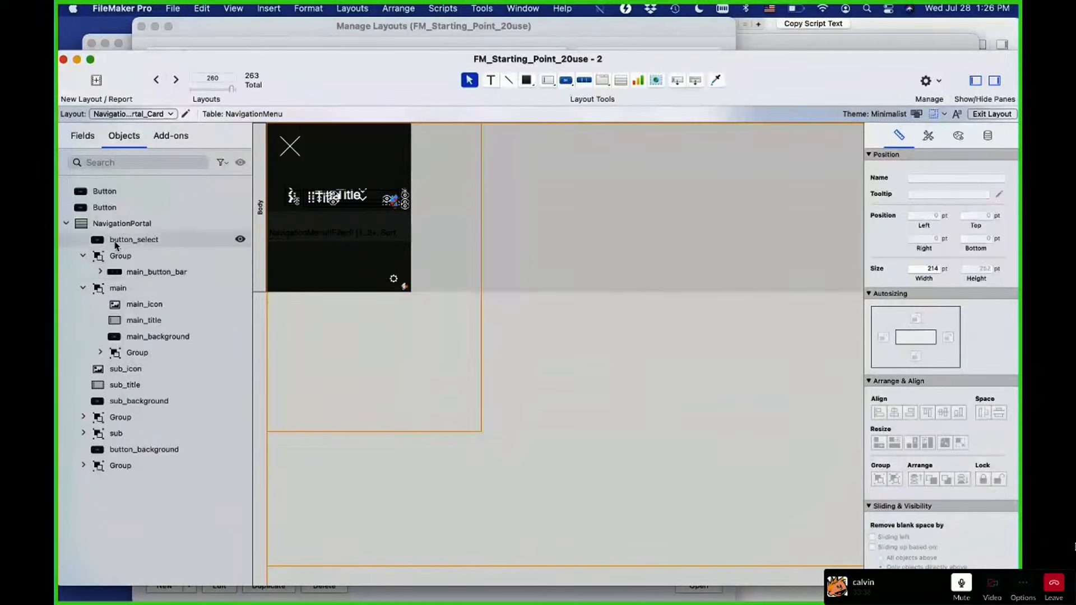
# Delete the unnamed group of sub objects above sub, along with the loose sub_icon, sub_title and sub_background
pyautogui.click(83, 418)
pyautogui.press('Down')
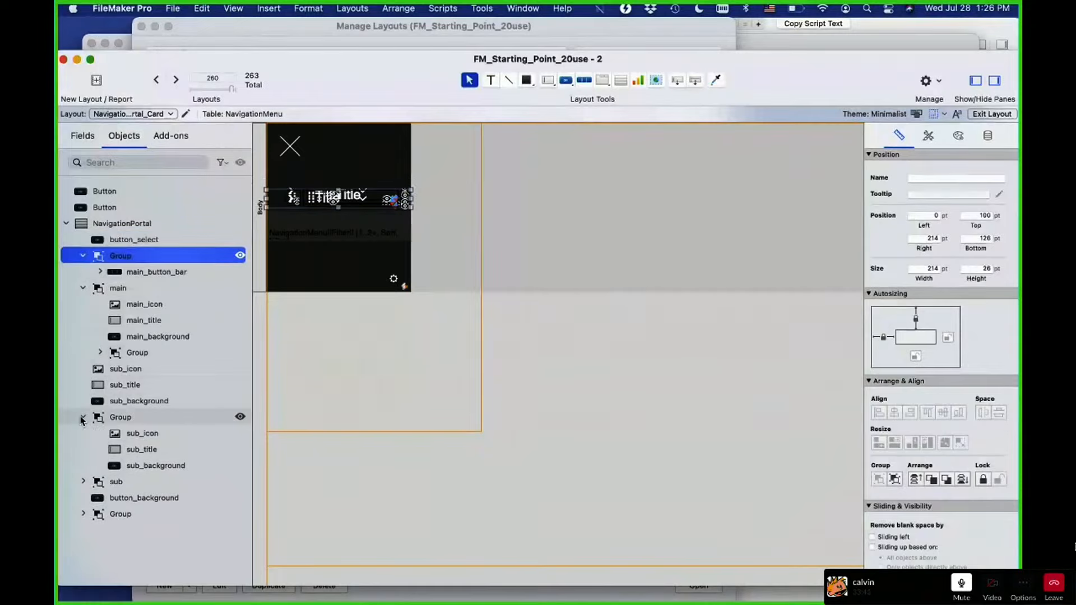
pyautogui.click(154, 417)
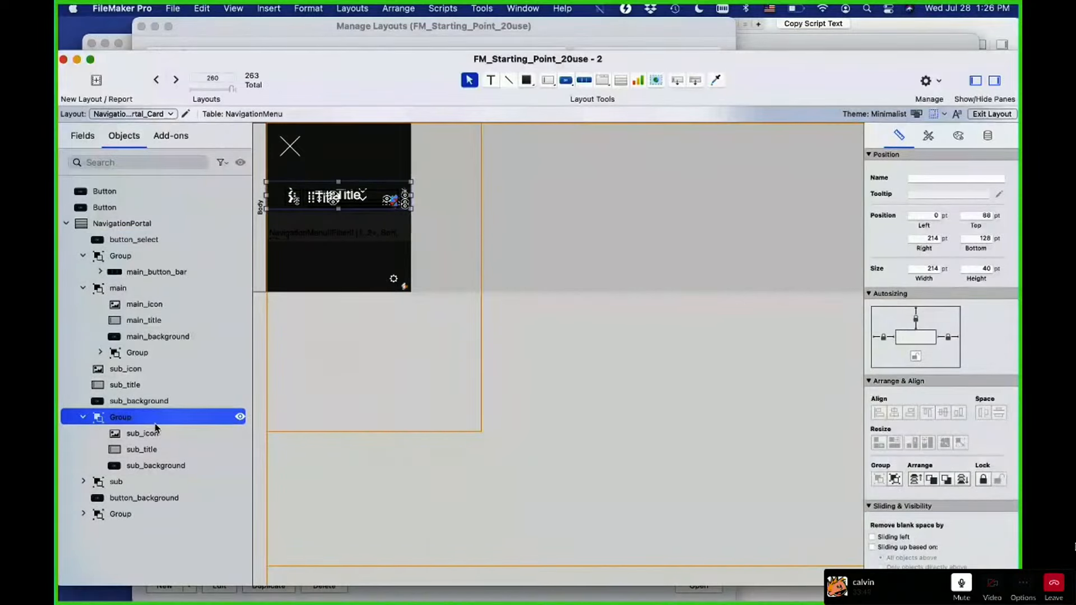
pyautogui.press('super+shift+g')
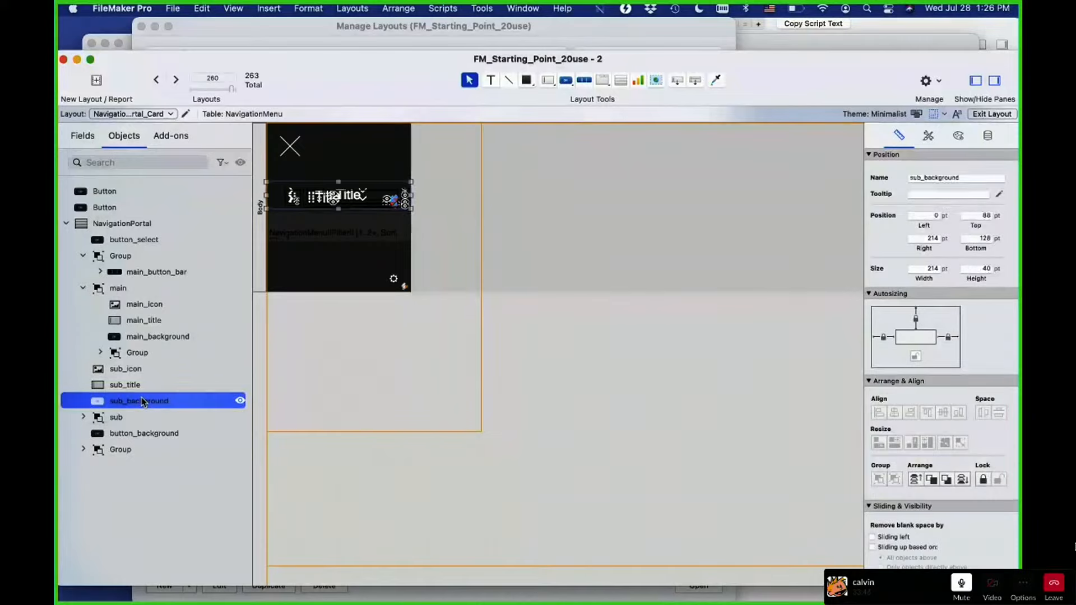
pyautogui.press('Delete')
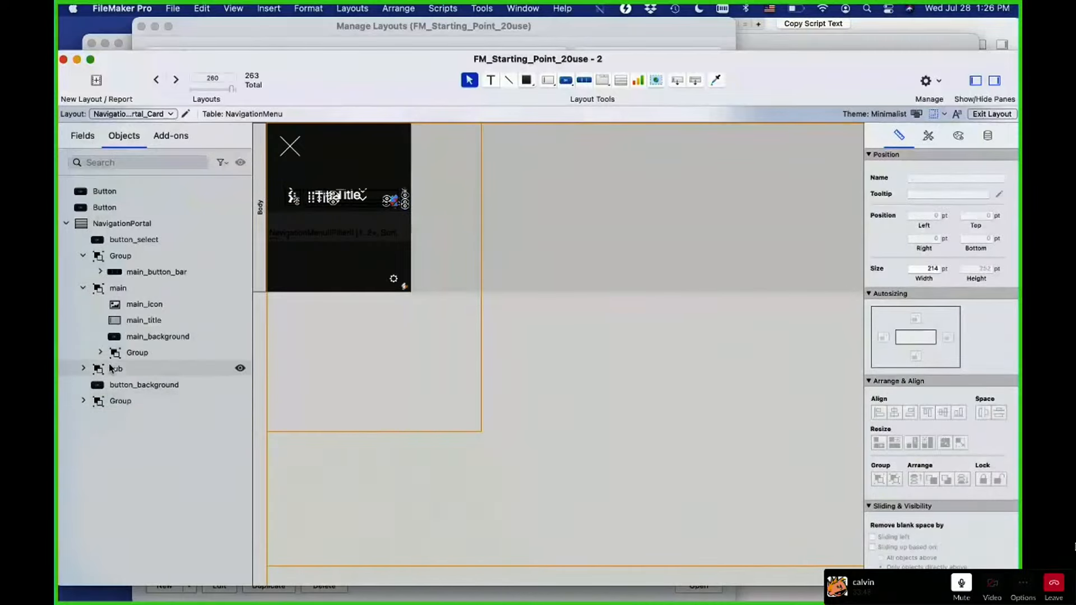
# Delete the unnamed group below button_background and the unnamed group nested inside main
pyautogui.click(99, 401)
pyautogui.press('Right')
pyautogui.press('Delete')
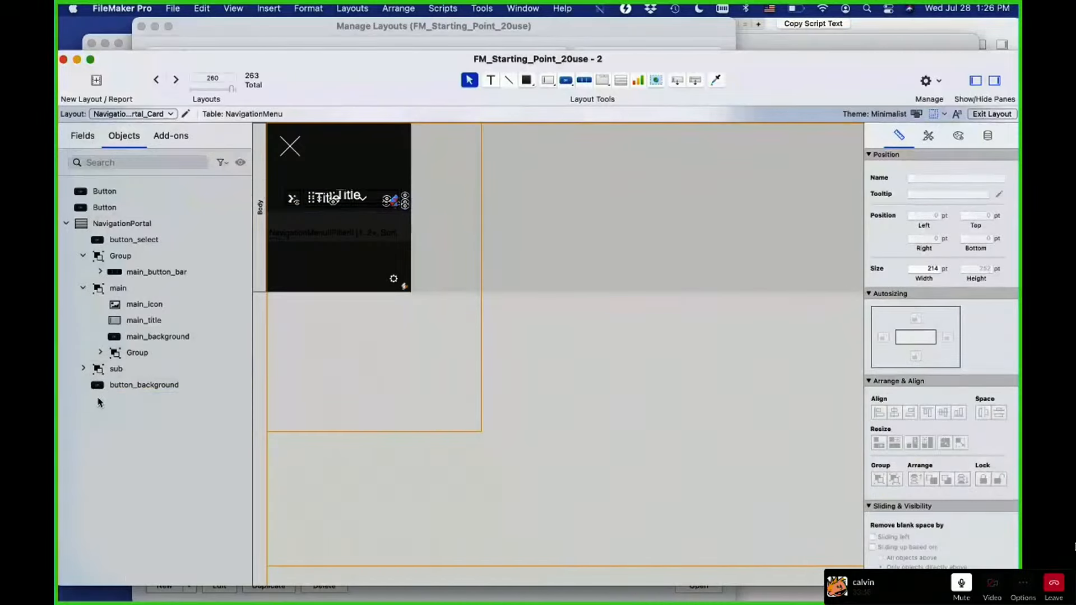
pyautogui.click(105, 371)
pyautogui.press('Up')
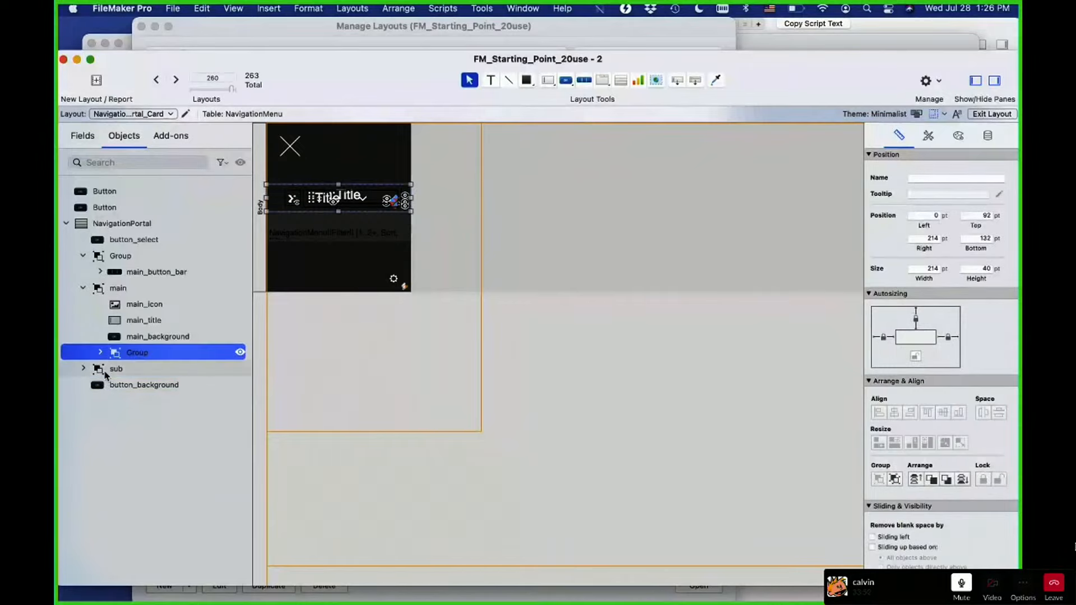
pyautogui.press('Right')
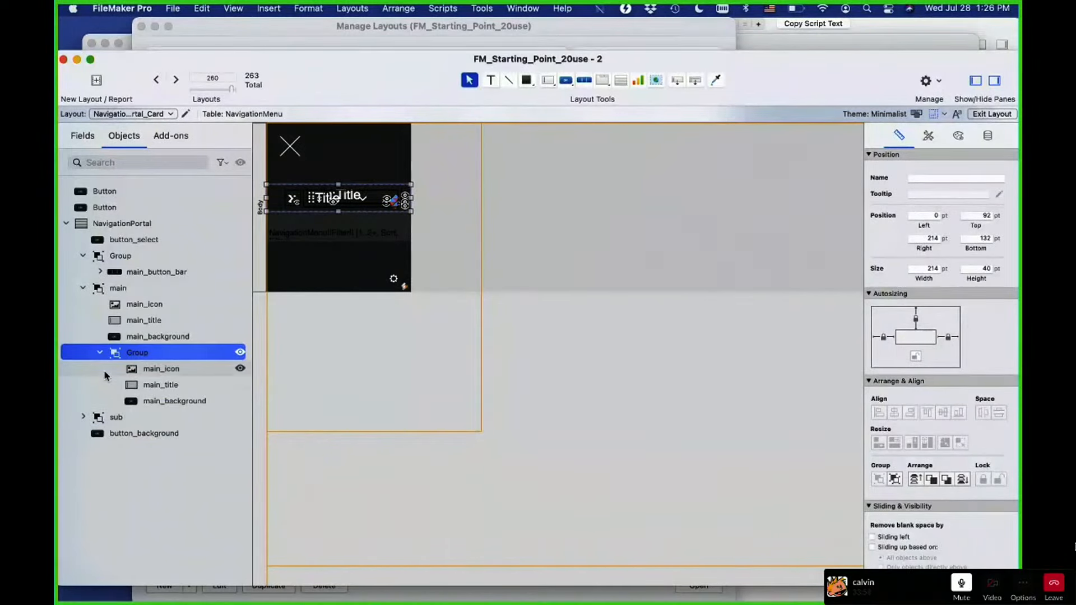
pyautogui.press('Delete')
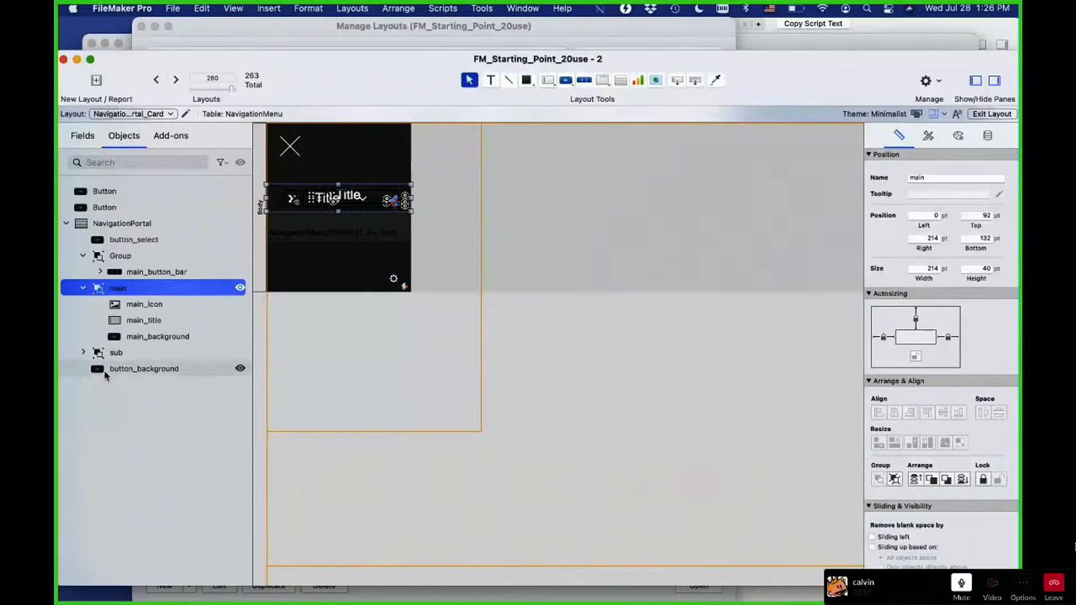
# Collapse the main group and check the remaining NavigationPortal objects from button_background up to the main_button_bar group
pyautogui.press('Left')
pyautogui.press('Down')
pyautogui.press('Down')
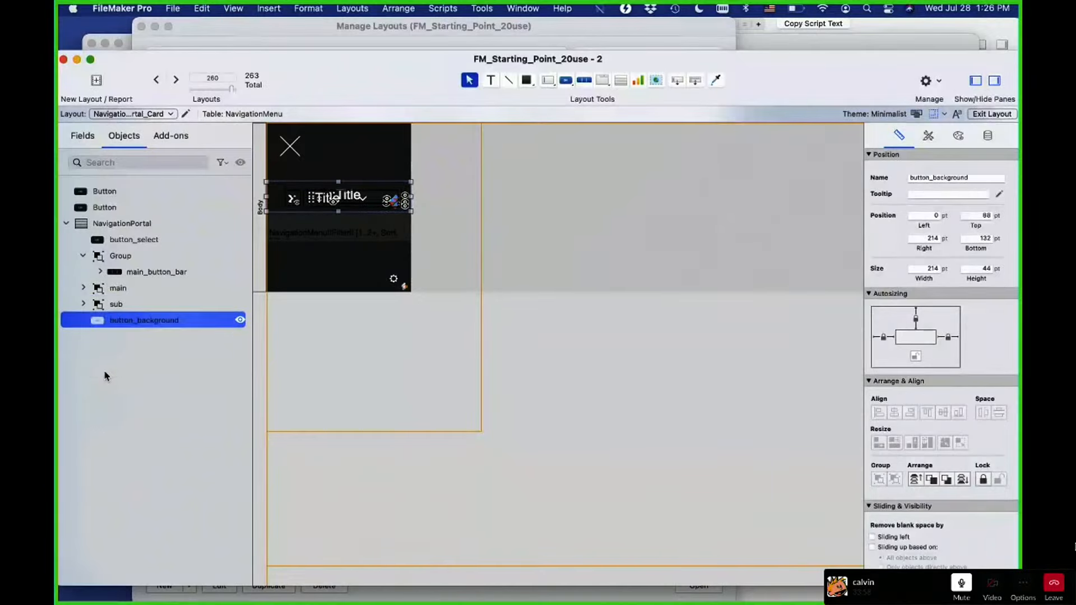
pyautogui.press('Up')
pyautogui.press('Up')
pyautogui.press('Up')
pyautogui.press('Up')
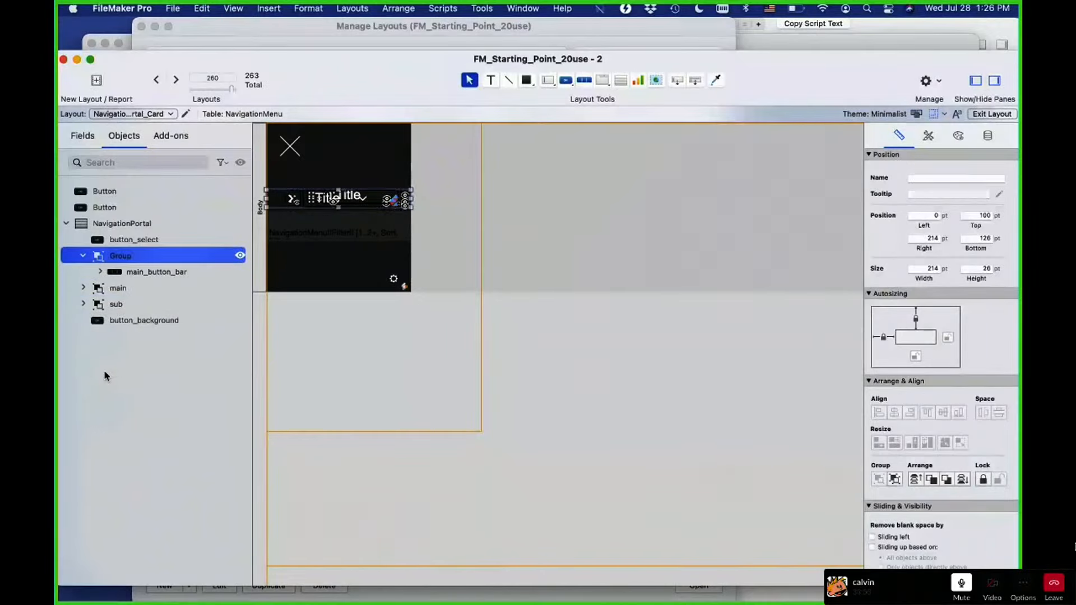
# Switch the Navigation_Portal_Card layout to Browse mode and close its window
pyautogui.click(700, 370)
pyautogui.press('super+b')
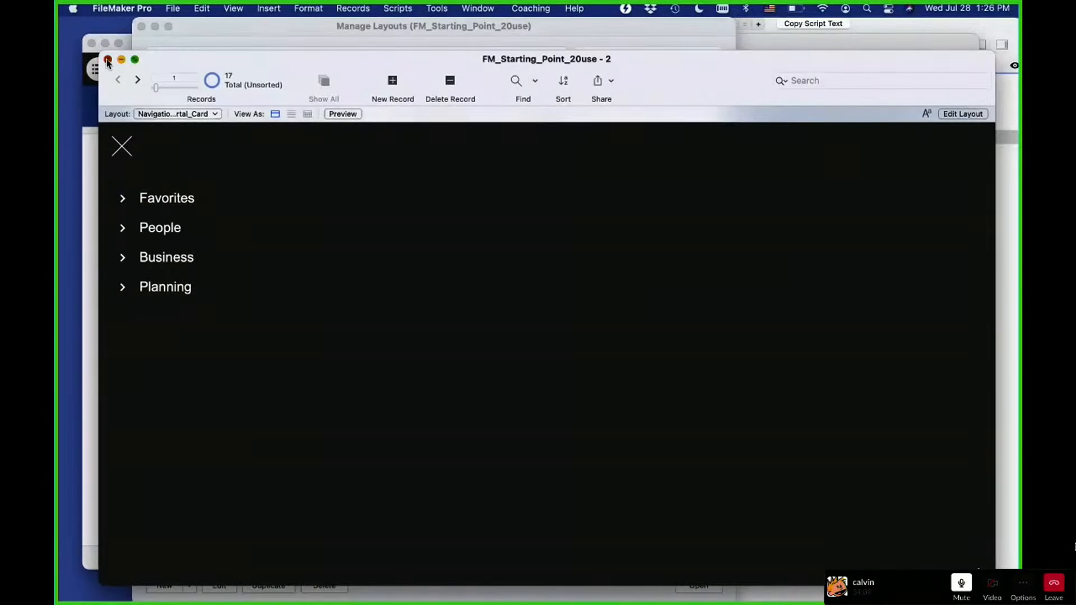
pyautogui.click(107, 60)
pyautogui.click(128, 78)
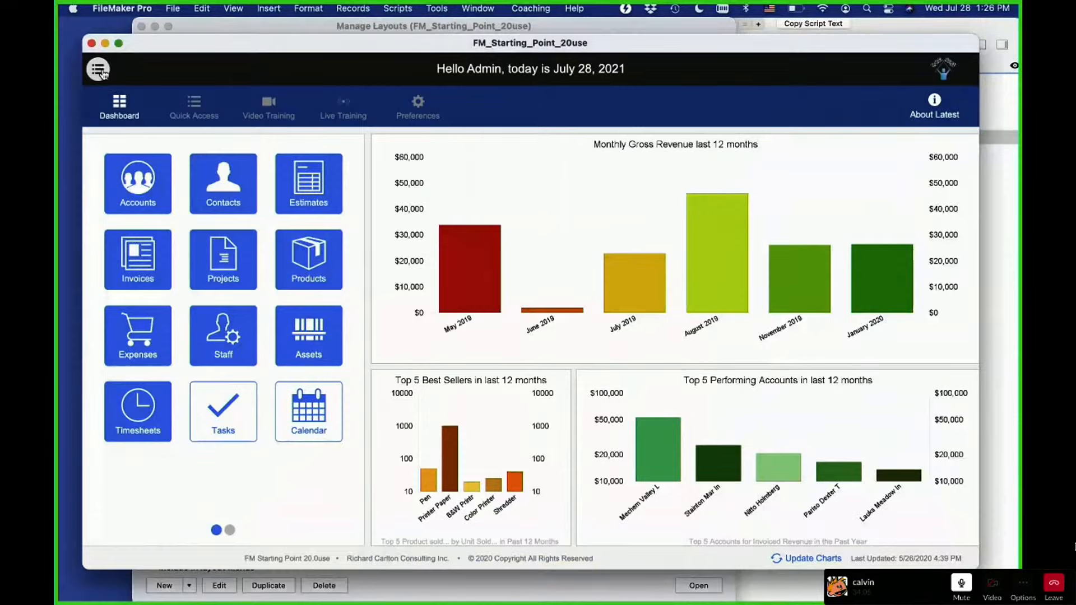
# Test the dashboard's navigation menu by expanding Favorites and moving the highlight through its entries to Contacts
pyautogui.click(99, 70)
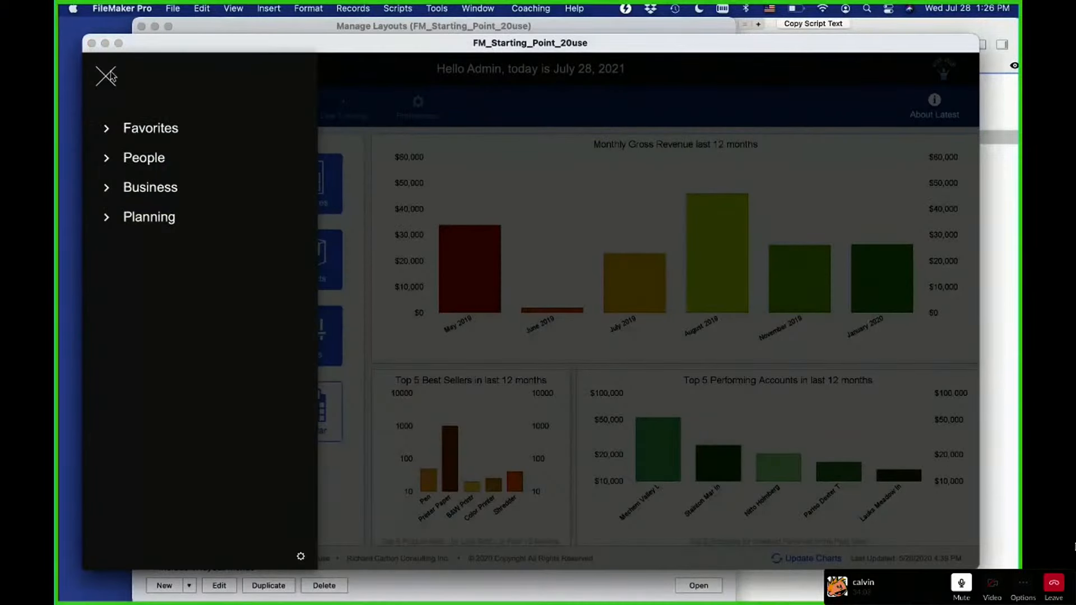
pyautogui.press('Down')
pyautogui.press('Up')
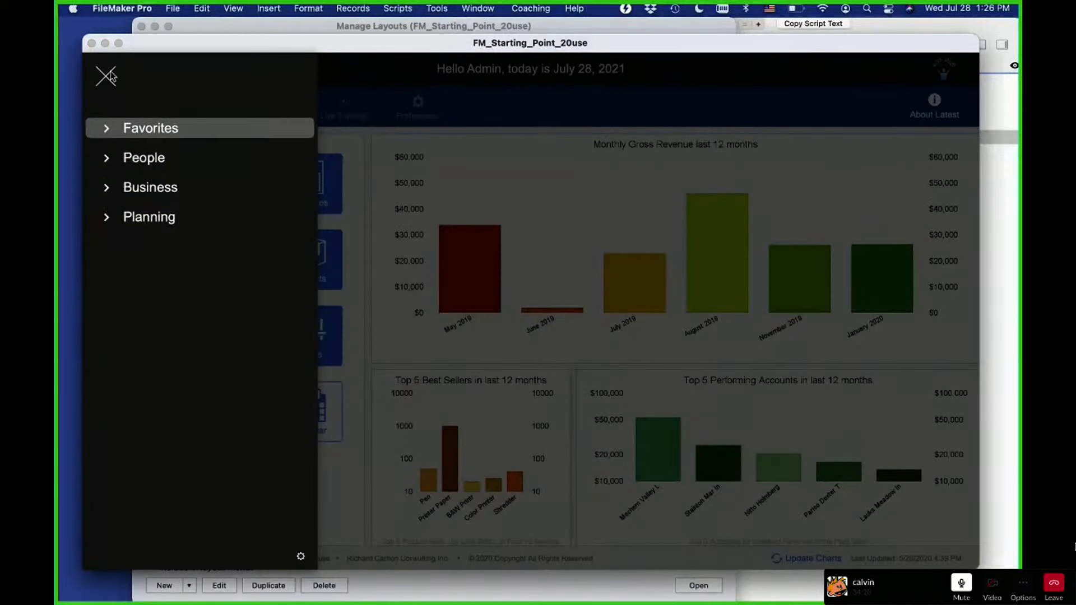
pyautogui.press('Return')
pyautogui.press('Down')
pyautogui.press('Down')
pyautogui.press('Down')
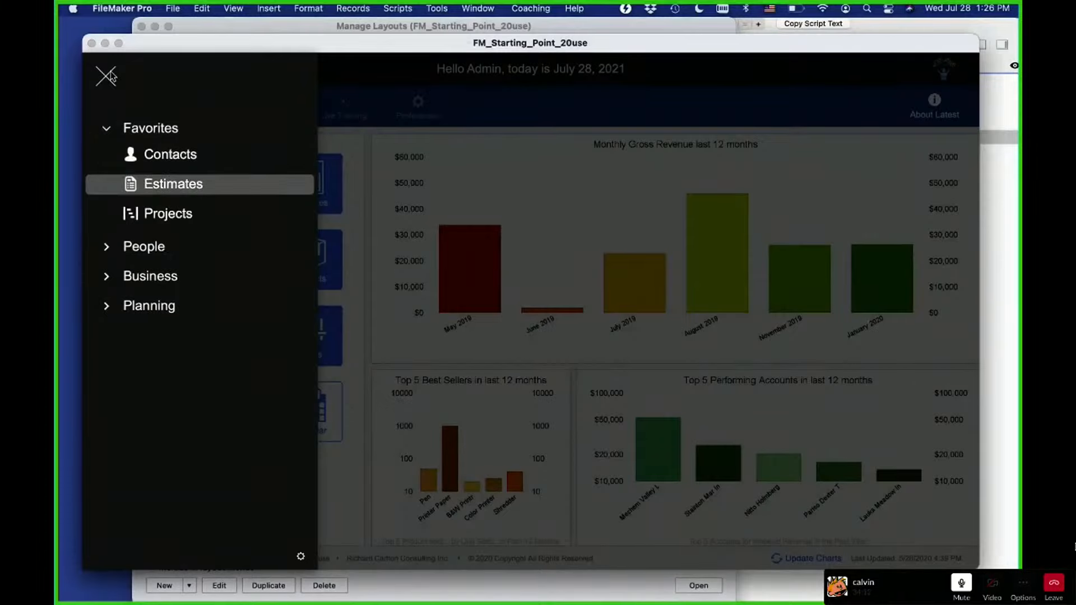
pyautogui.press('Up')
pyautogui.press('Up')
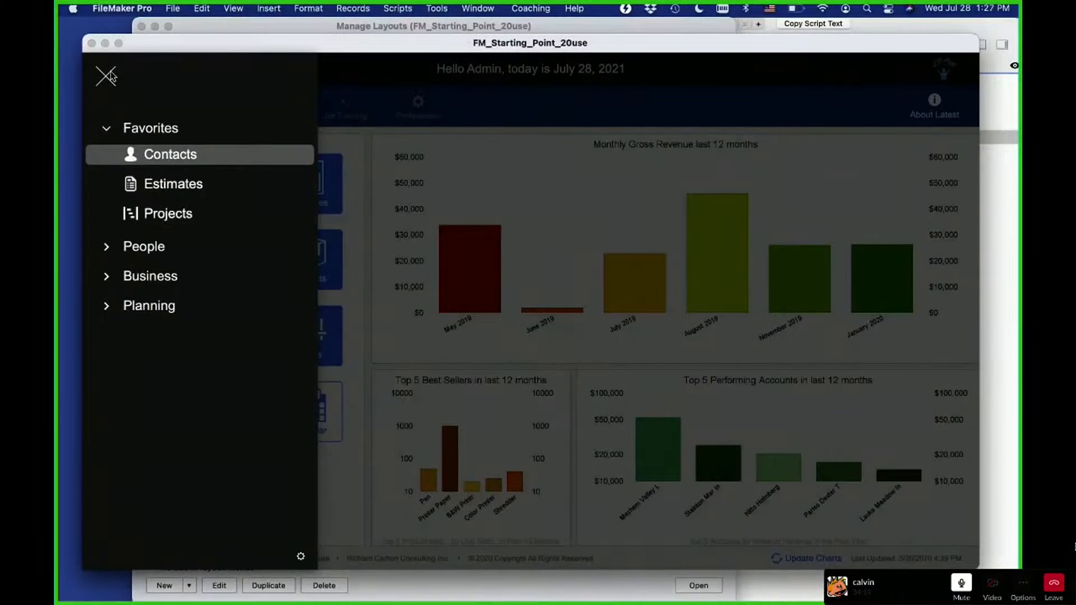
# Close the Manage Layouts window and open the navigation menu's settings list of menu entries
pyautogui.moveTo(282, 28); pyautogui.dragTo(264, 15)
pyautogui.click(126, 26)
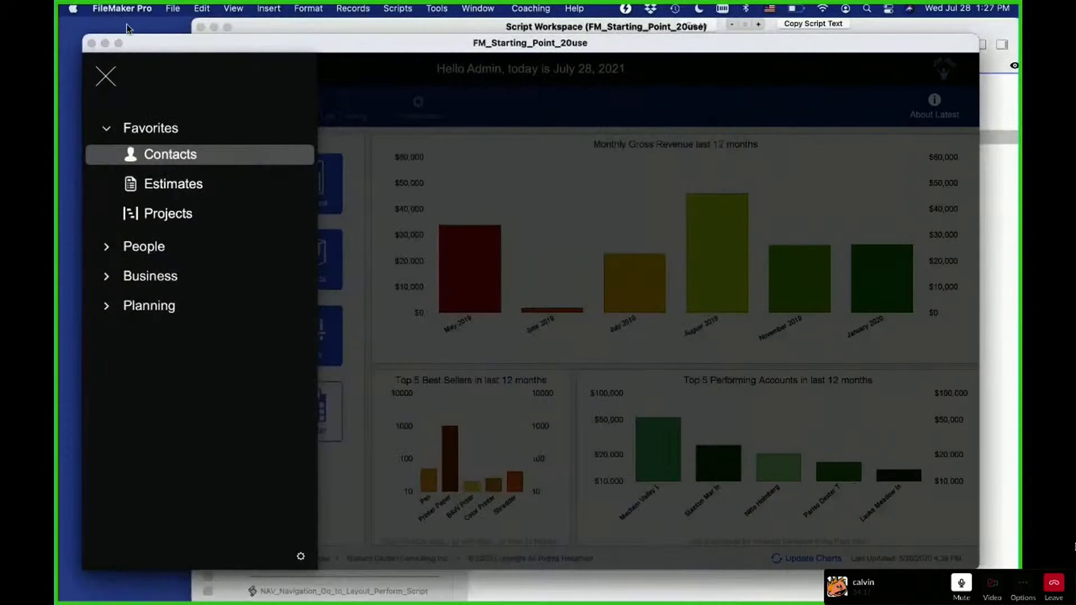
pyautogui.click(447, 31)
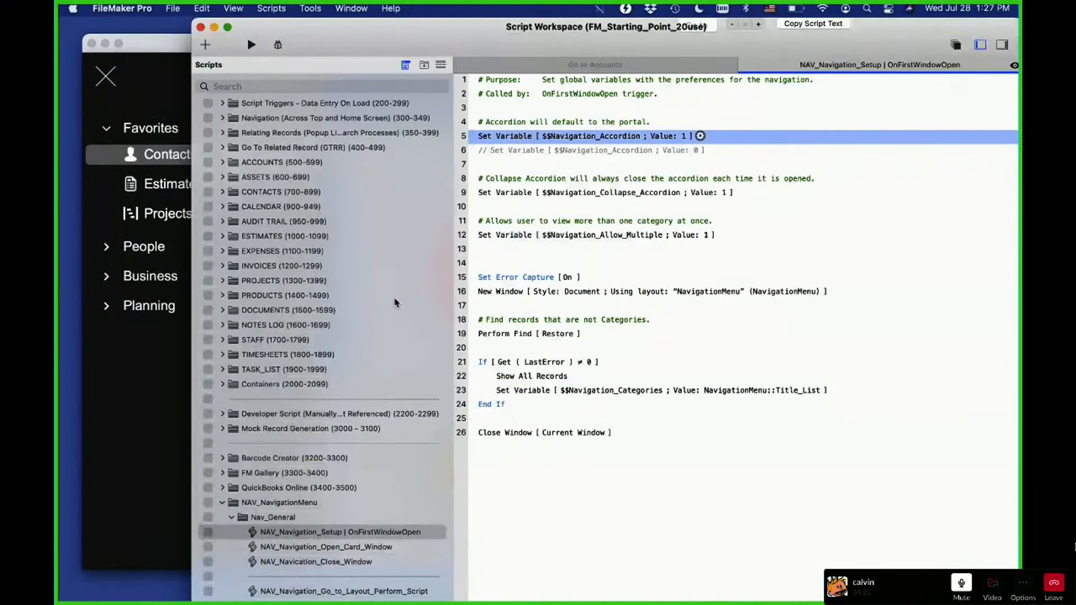
pyautogui.scroll(-1, 397, 304)
pyautogui.click(152, 81)
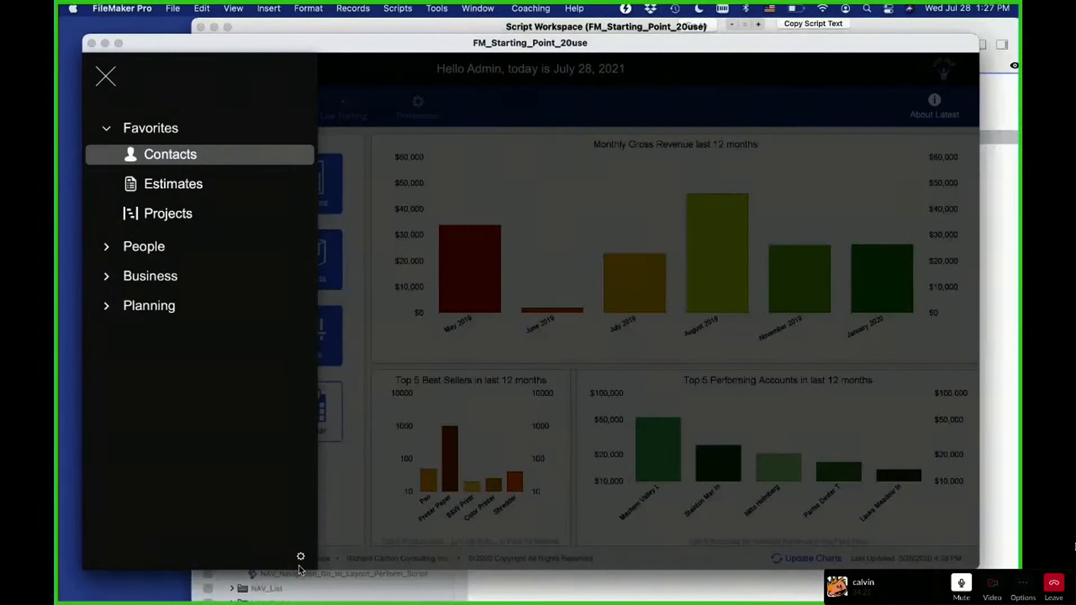
pyautogui.click(300, 556)
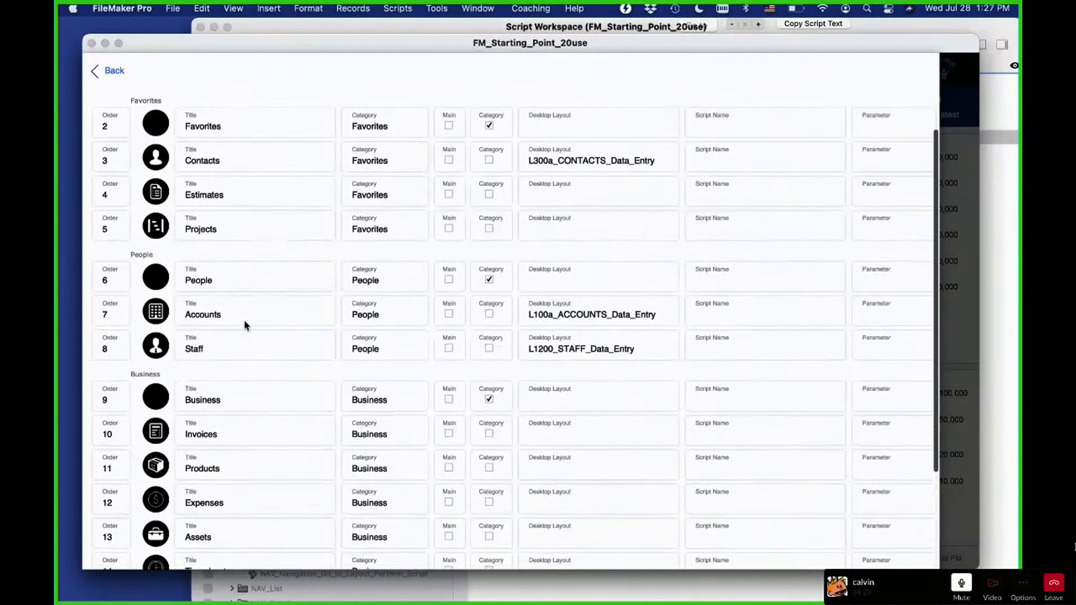
# Create a menu entry and title it New Account
pyautogui.scroll(-1, 245, 326)
pyautogui.press('super+n')
pyautogui.scroll(2, 244, 324)
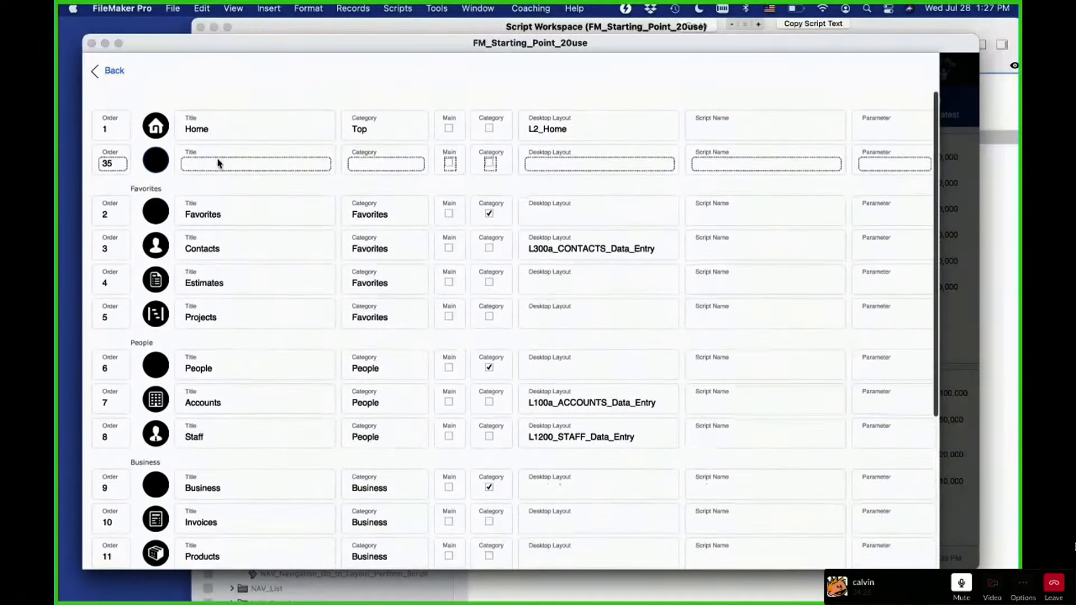
pyautogui.click(211, 162)
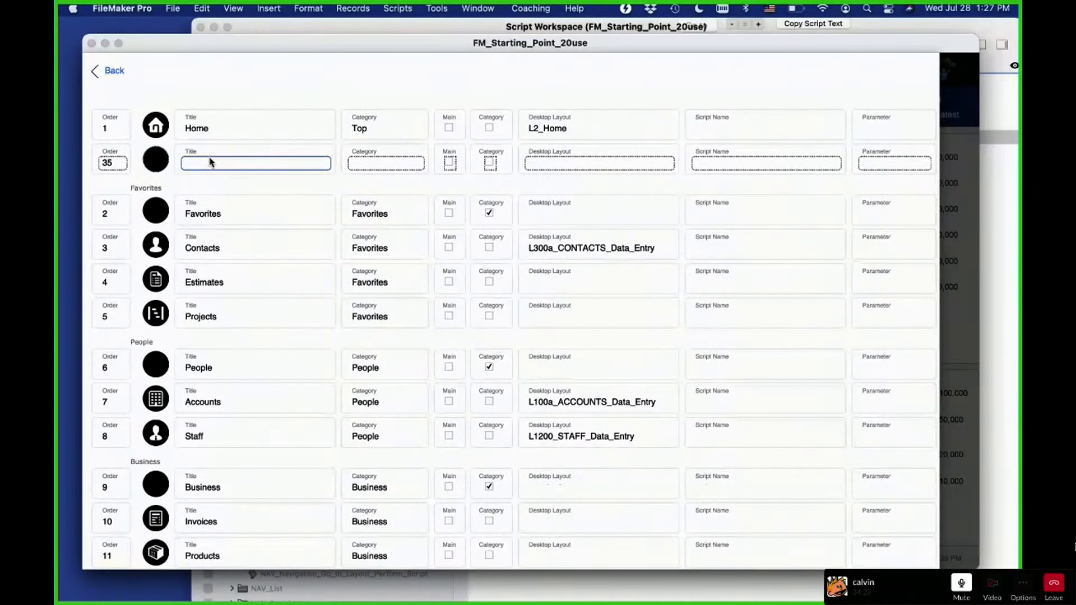
pyautogui.write('New Account')
# Try to reposition the New Account entry by setting its order to 2
pyautogui.click(113, 164)
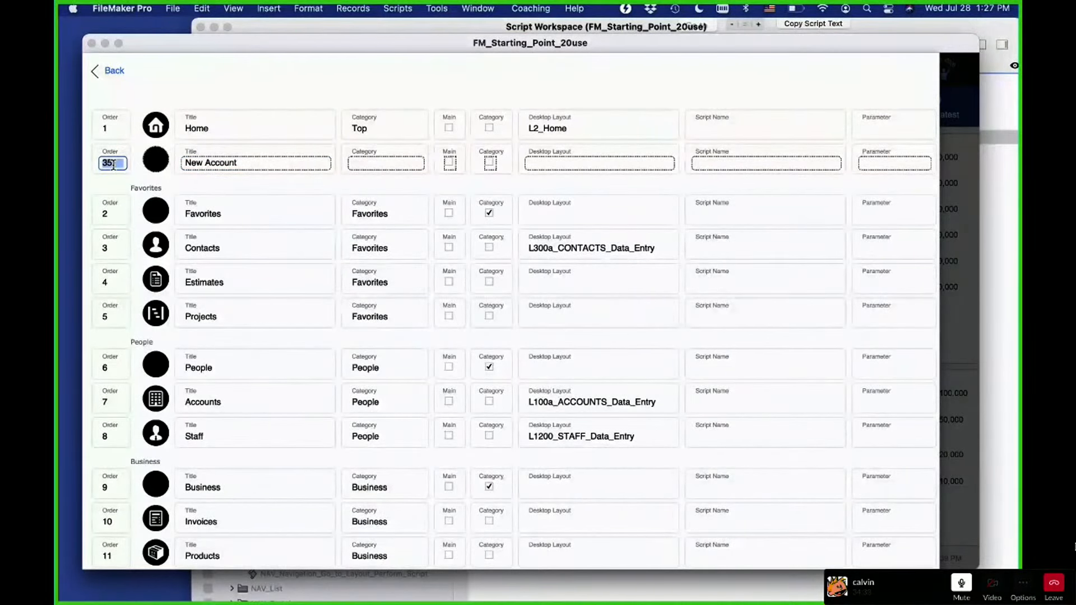
pyautogui.press('BackSpace')
pyautogui.doubleClick(110, 162)
pyautogui.write('2.')
pyautogui.scroll(-5, 129, 182)
pyautogui.scroll(5, 131, 205)
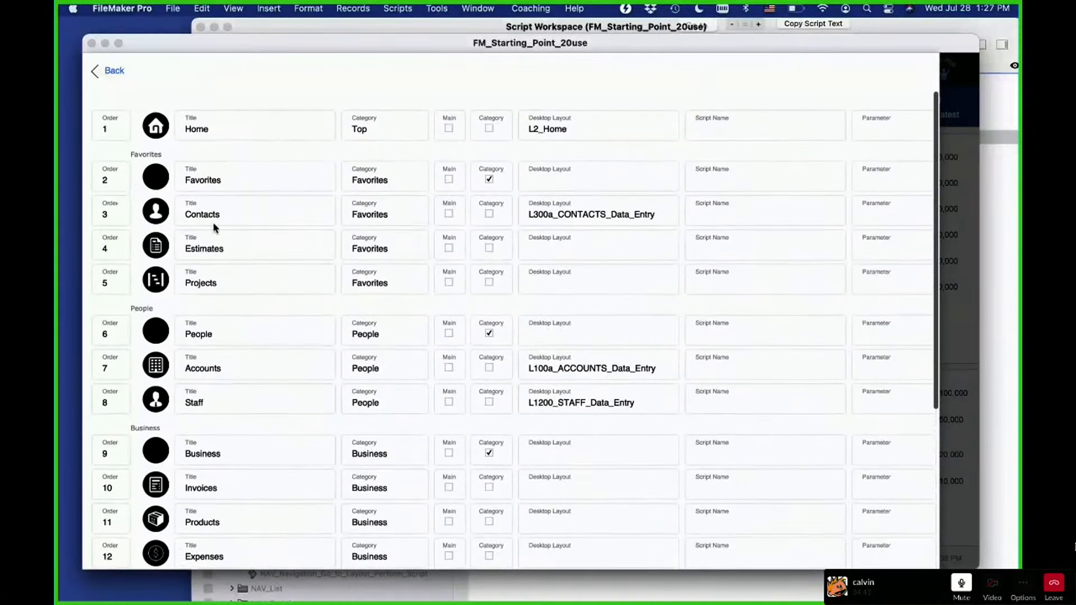
# Try to move the uncategorized New Account entry up the list by setting its order to 3
pyautogui.scroll(-10, 167, 248)
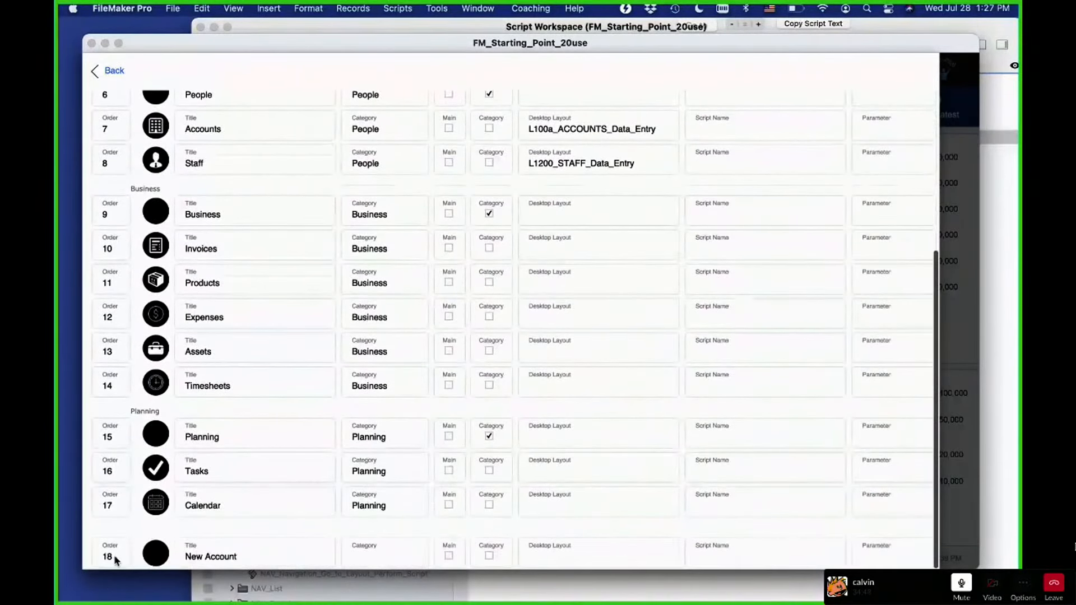
pyautogui.click(114, 557)
pyautogui.click(150, 512)
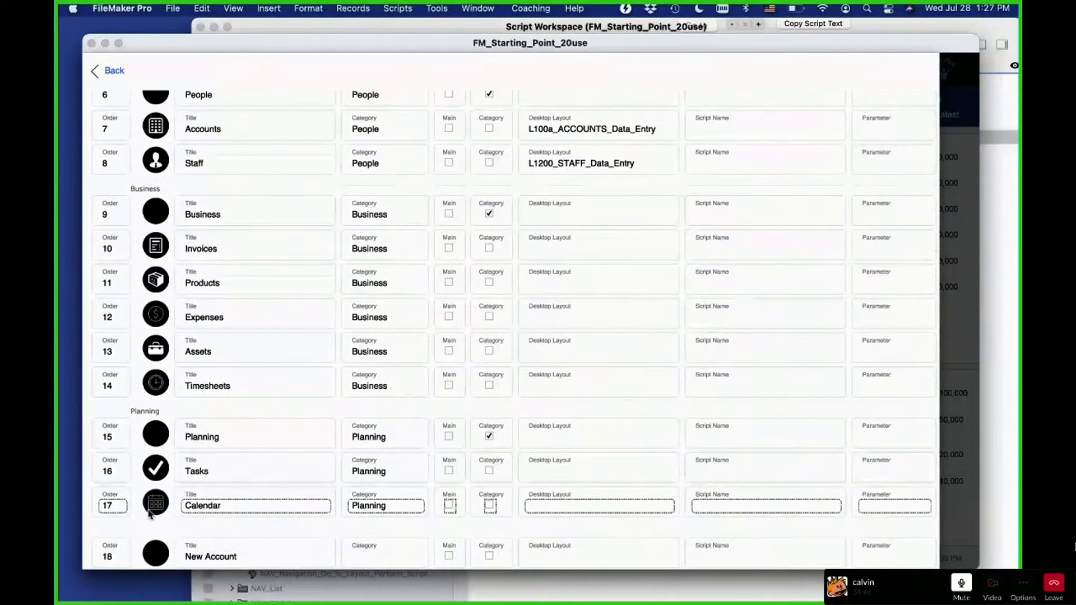
pyautogui.click(109, 557)
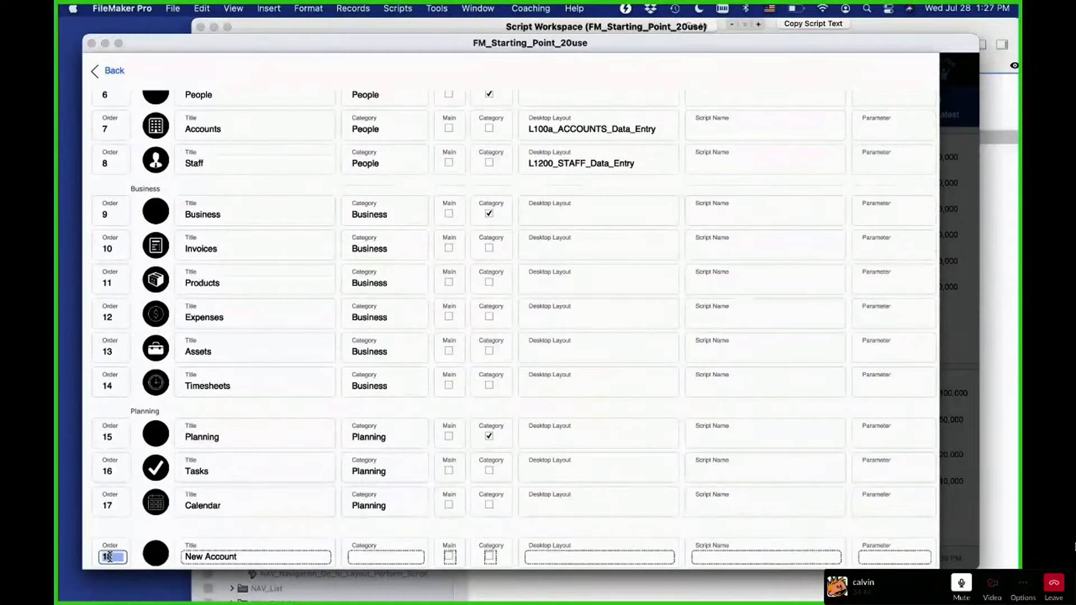
pyautogui.write('3')
pyautogui.click(143, 540)
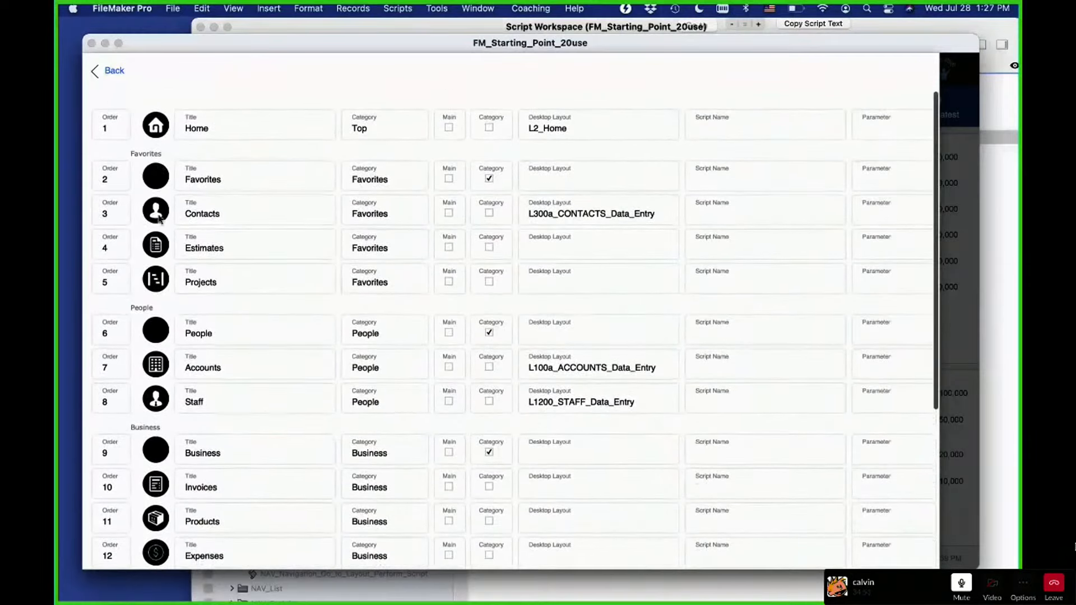
# Assign the New Account entry to the Favorites category and set its order to 3
pyautogui.scroll(-10, 335, 216)
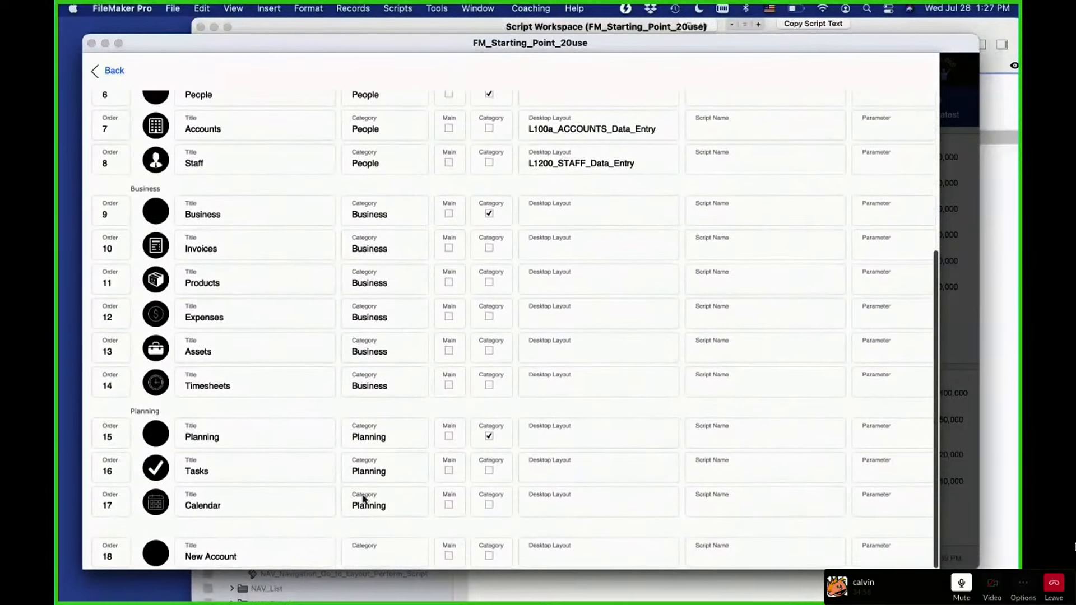
pyautogui.click(376, 558)
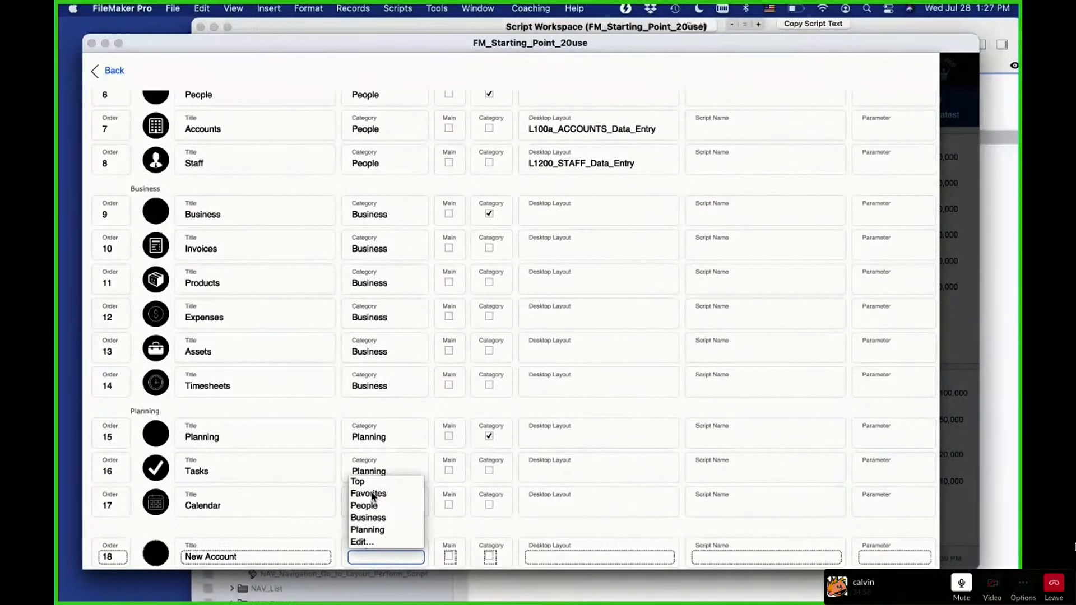
pyautogui.click(372, 496)
pyautogui.doubleClick(112, 557)
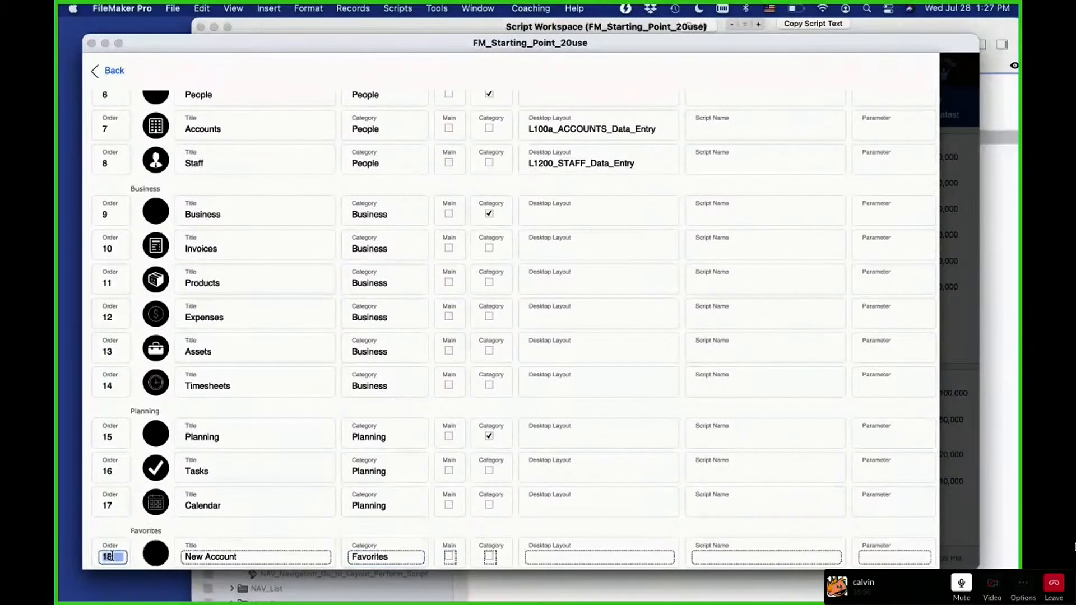
pyautogui.write('3')
pyautogui.click(121, 530)
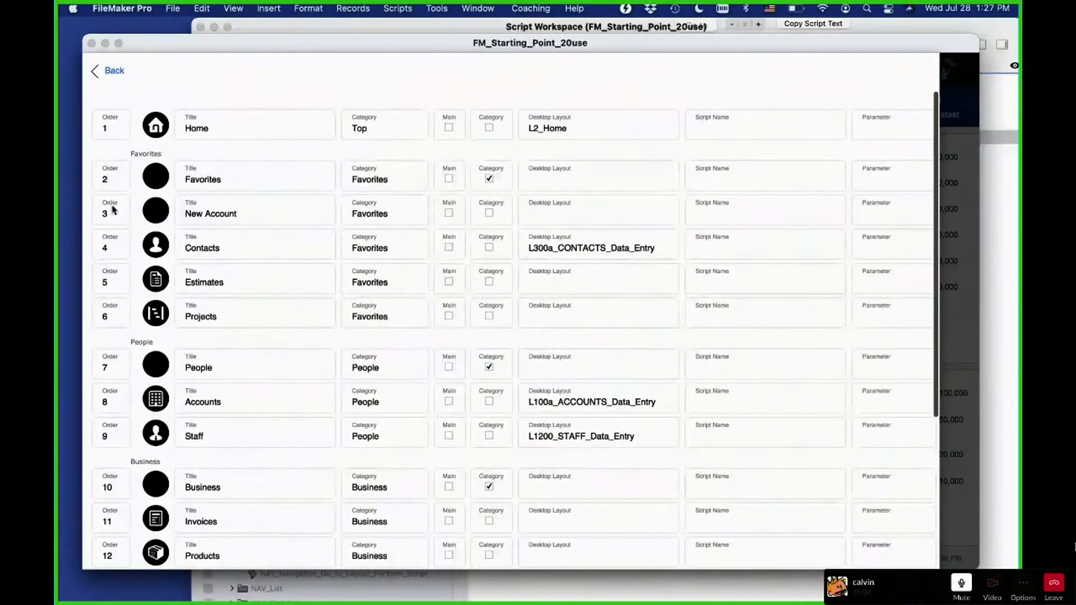
# Copy the name of the Go to Accounts script from the Script Workspace into the New Account entry's script name
pyautogui.click(756, 214)
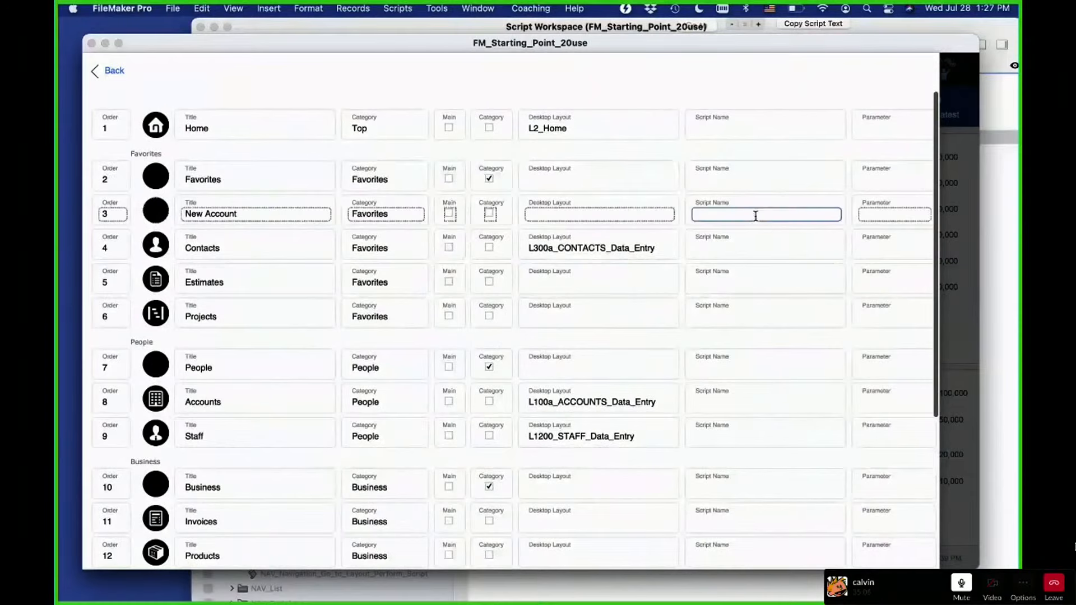
pyautogui.press('super+shift+s')
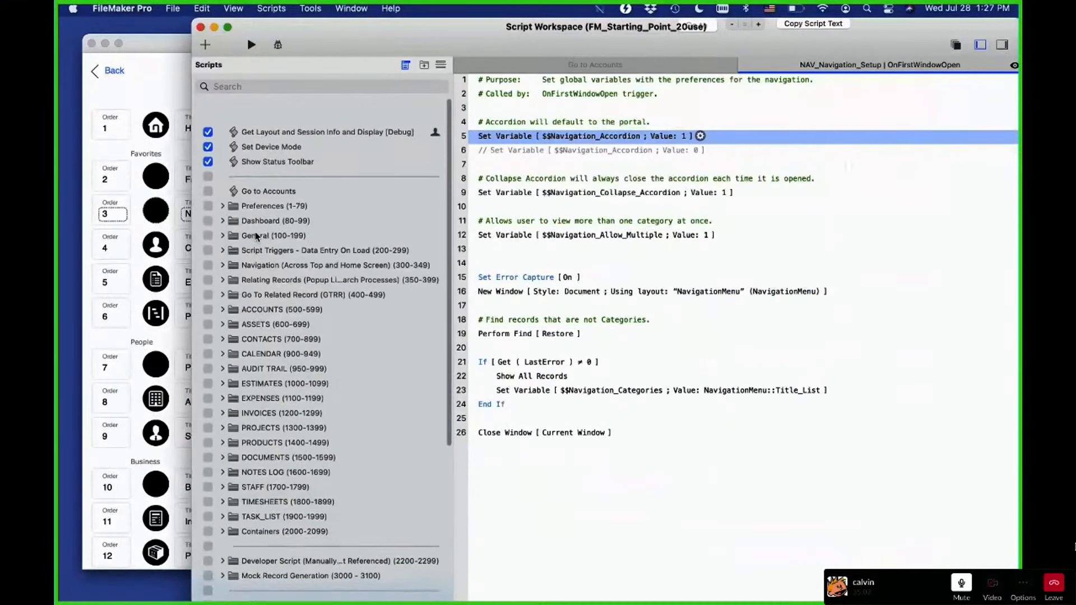
pyautogui.click(235, 172)
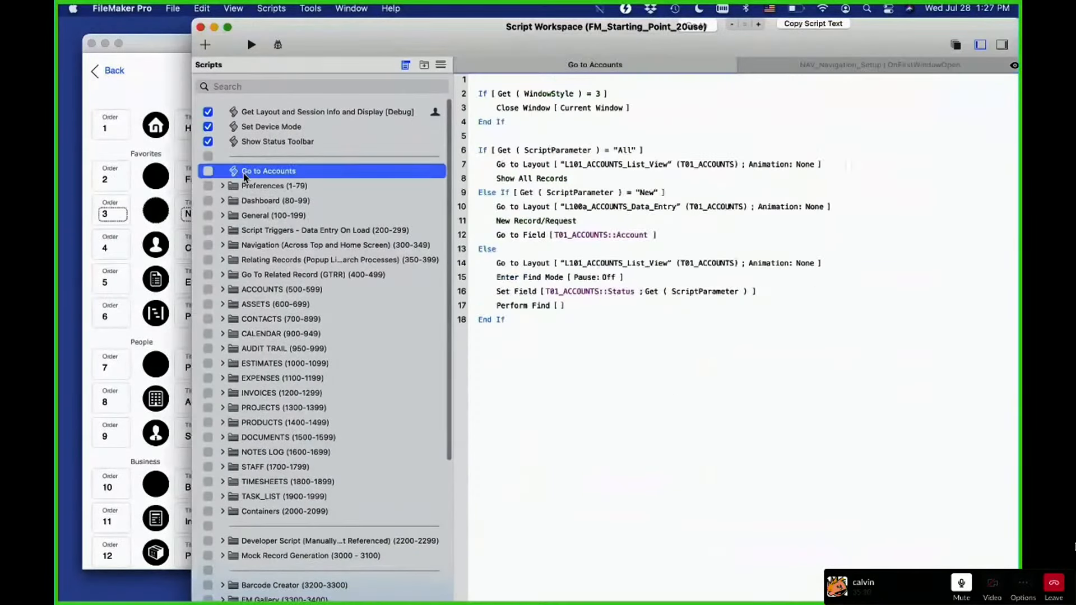
pyautogui.click(264, 171)
pyautogui.press('super+c')
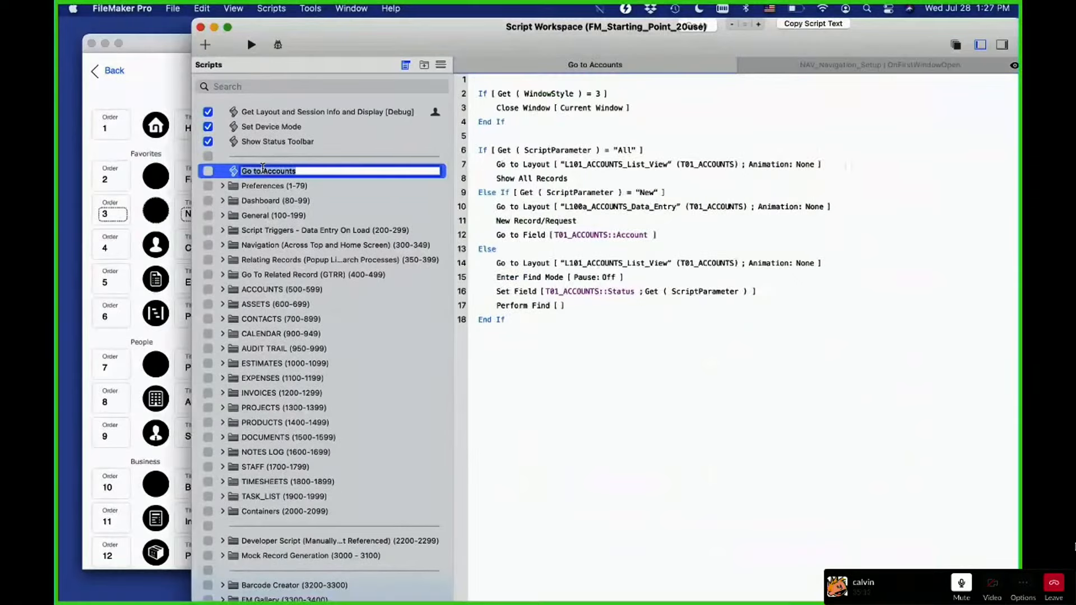
pyautogui.click(161, 63)
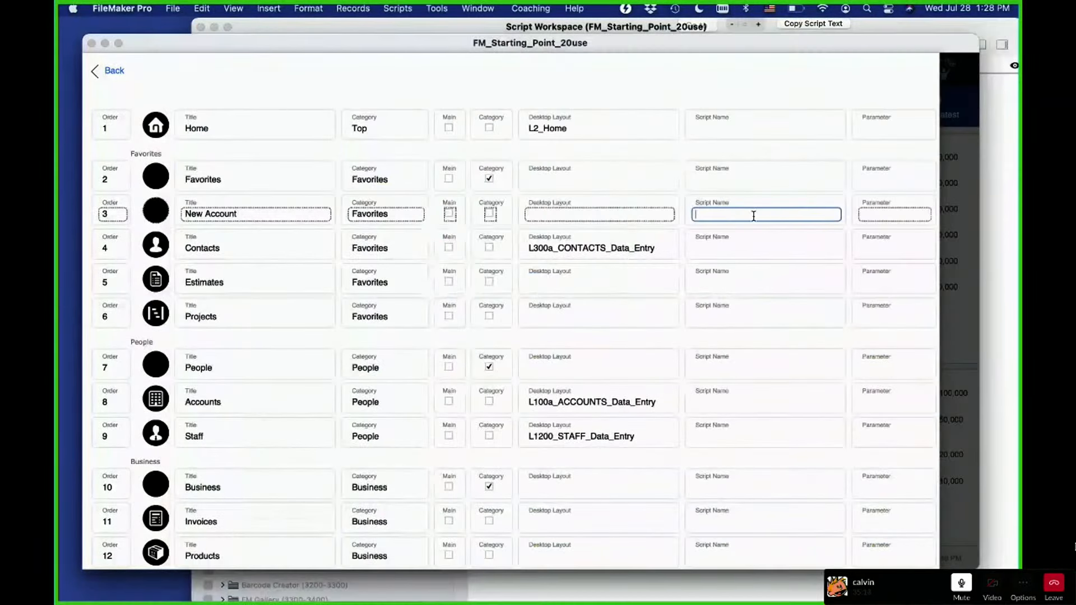
pyautogui.press('super+v')
# Set the New Account entry's parameter to New and compare it with the Go to Accounts script's conditions
pyautogui.click(878, 214)
pyautogui.write('New')
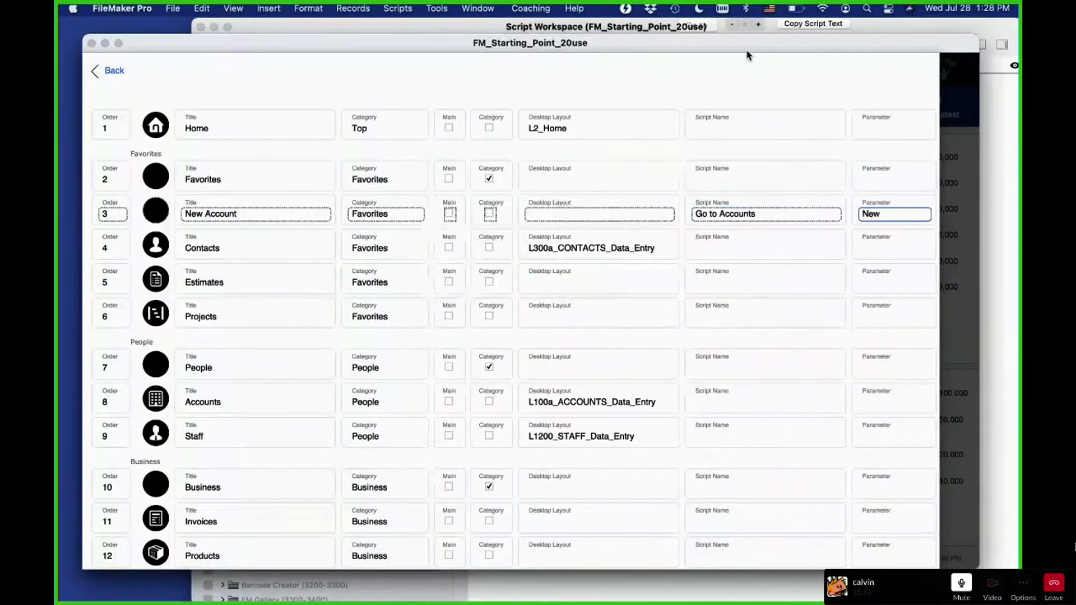
pyautogui.moveTo(749, 46); pyautogui.dragTo(750, 274)
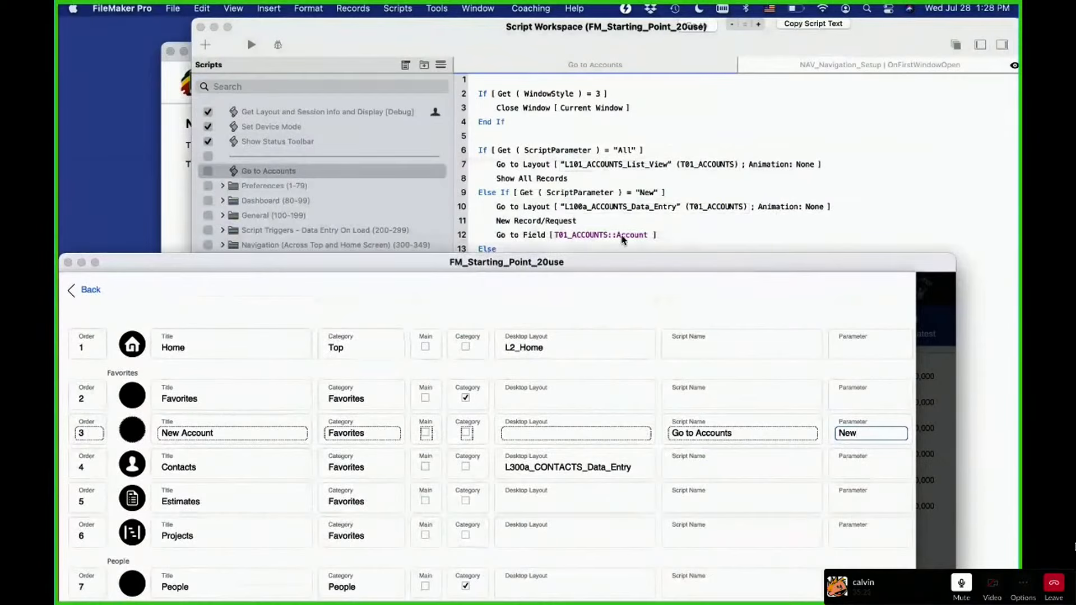
pyautogui.moveTo(621, 261); pyautogui.dragTo(661, 69)
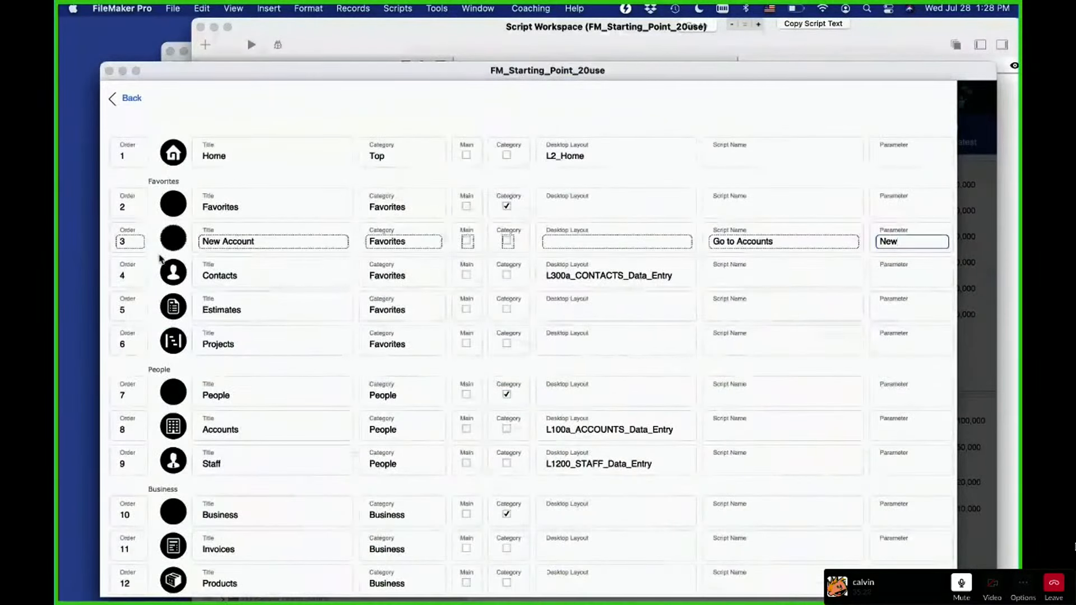
# Duplicate the New Account entry and set the copy's parameter to All
pyautogui.press('super+d')
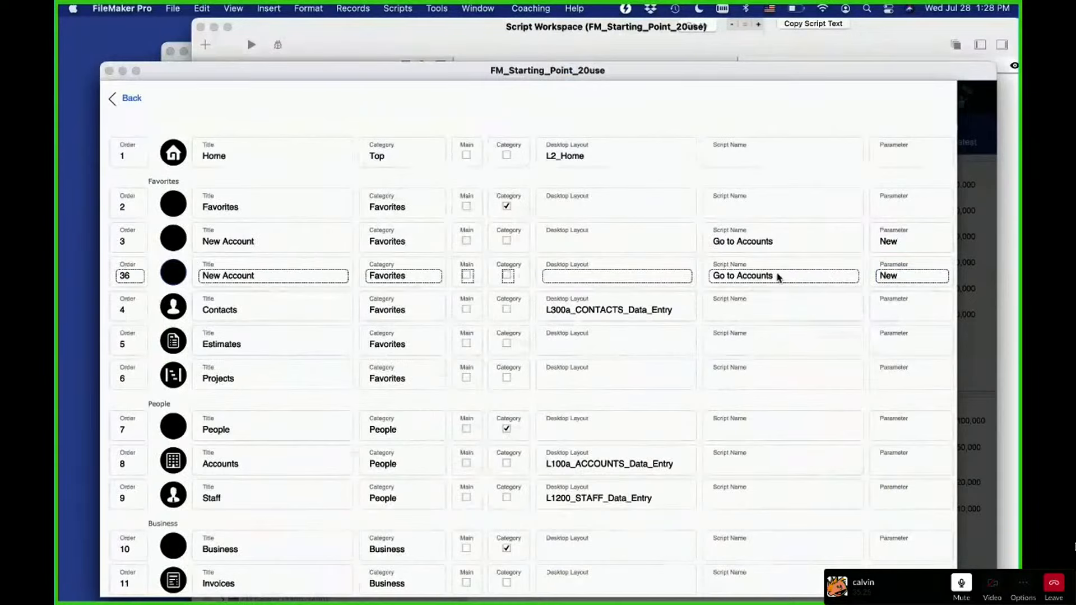
pyautogui.click(890, 275)
pyautogui.click(890, 275)
pyautogui.doubleClick(890, 276)
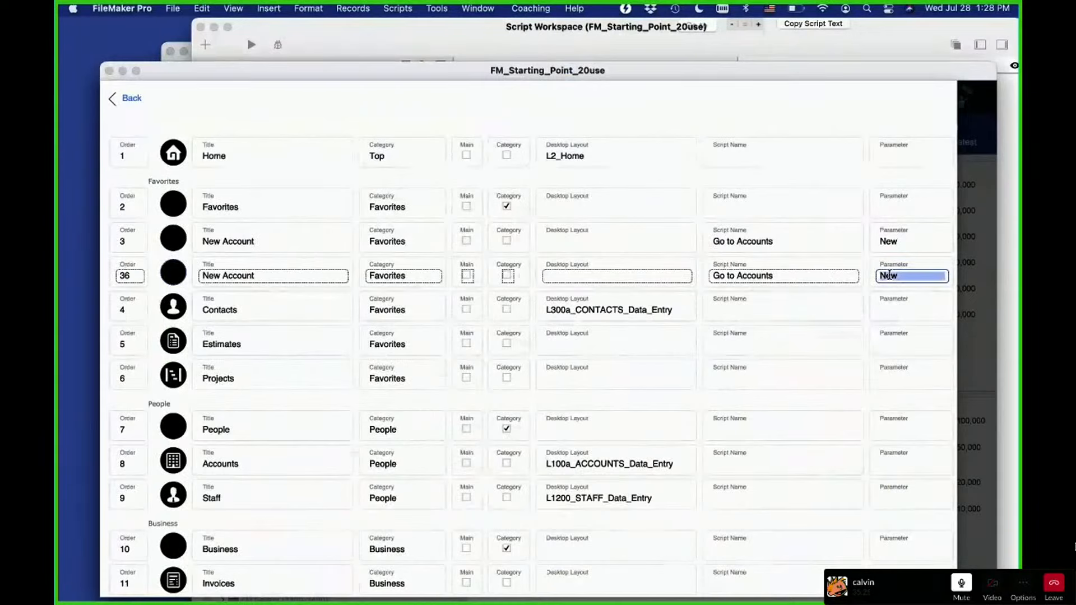
pyautogui.write('A')
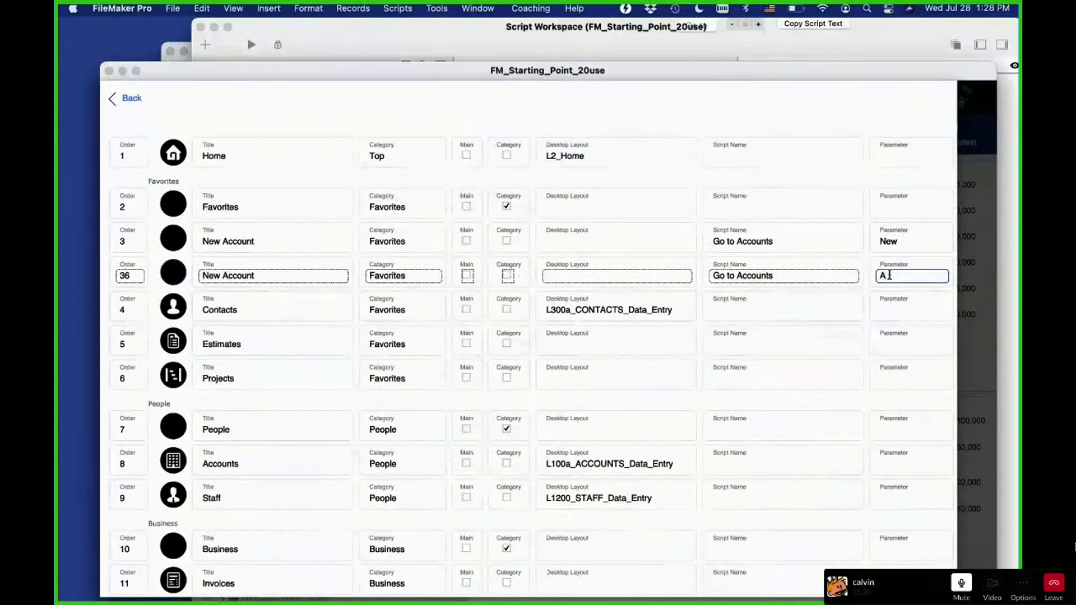
pyautogui.write('ll')
# Duplicate the entry with parameter All, set the copy's parameter to Active and title it Find active accounts
pyautogui.press('super+d')
pyautogui.click(894, 309)
pyautogui.click(894, 309)
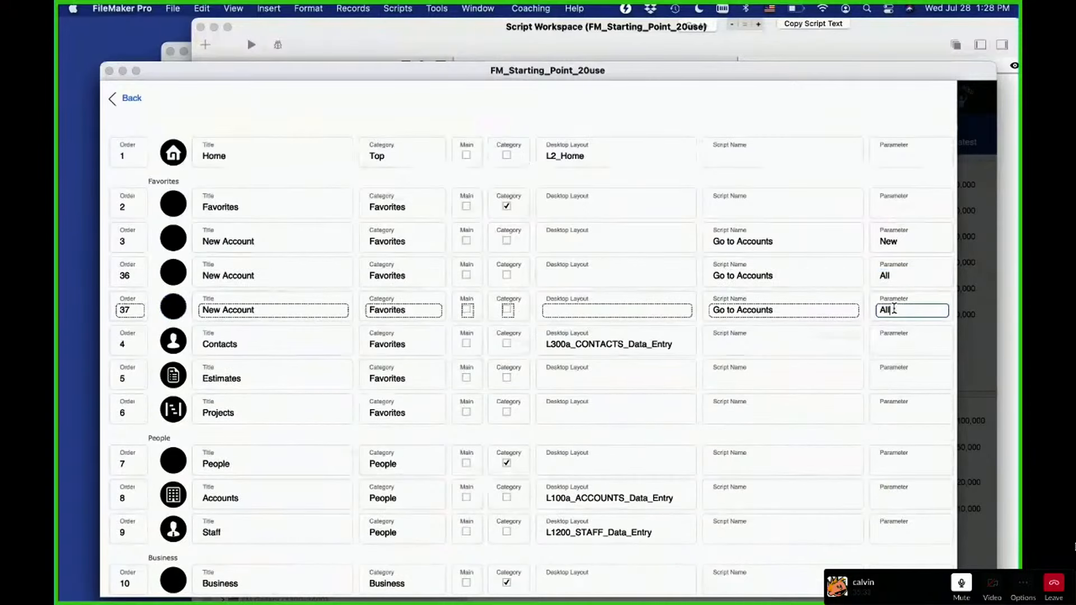
pyautogui.write('Active')
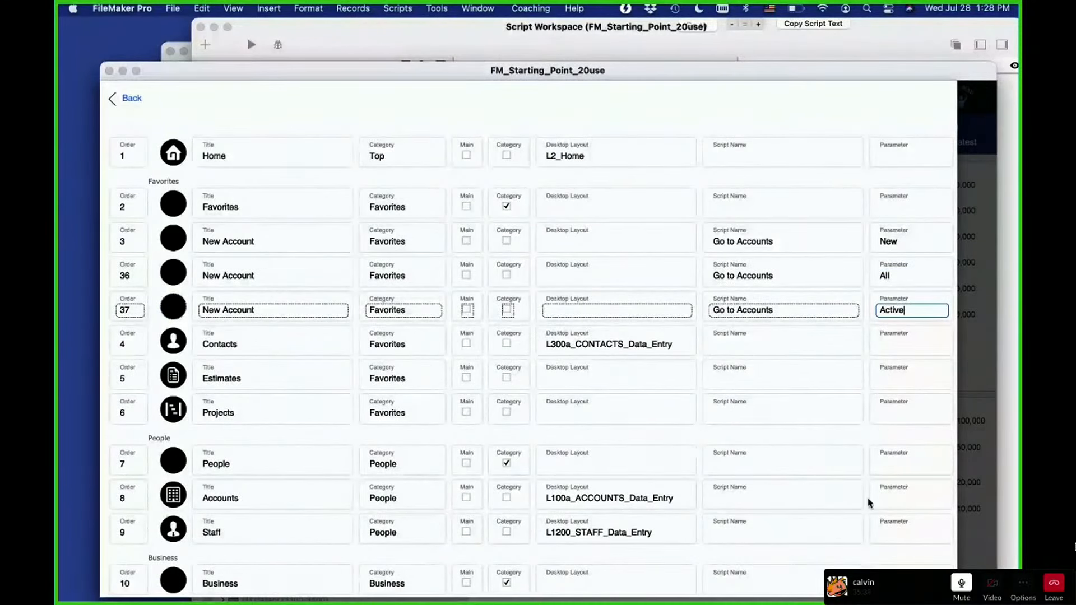
pyautogui.tripleClick(240, 310)
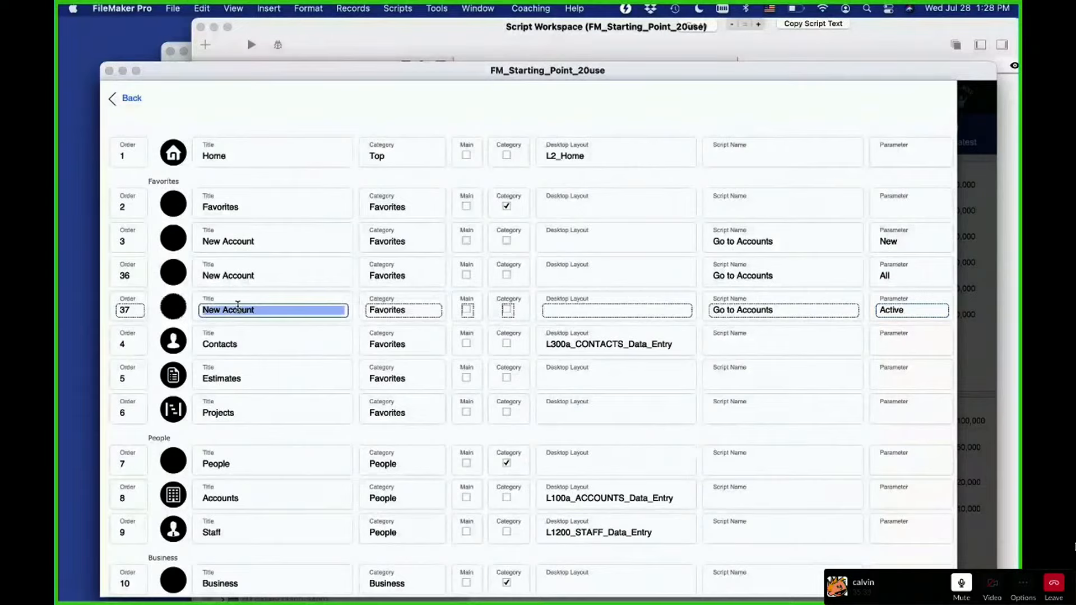
pyautogui.write('Find activ')
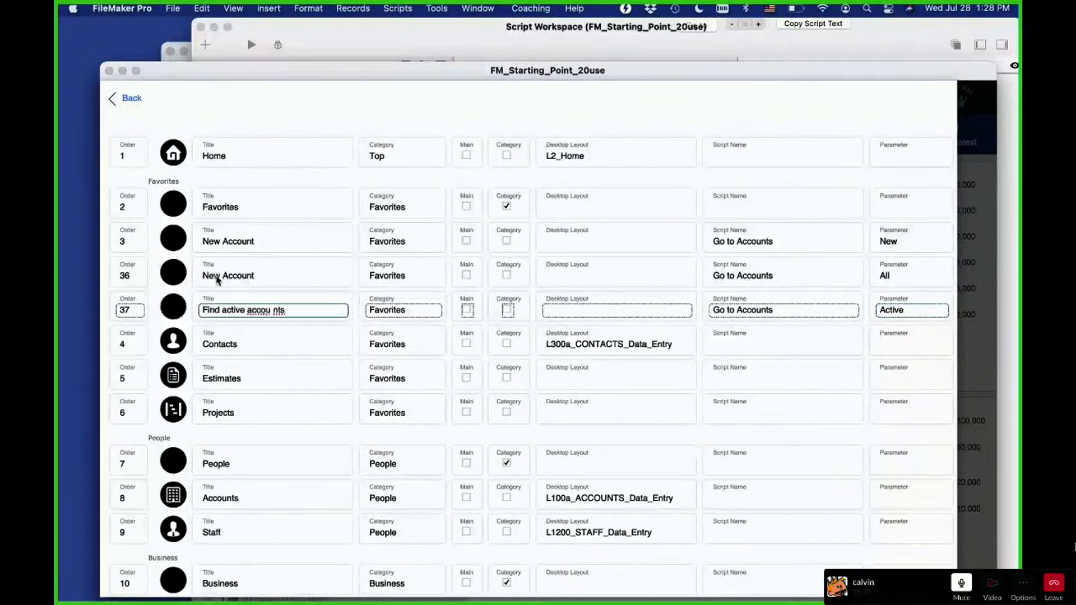
# Set the order of the New Account entry with parameter All to 4
pyautogui.click(220, 276)
pyautogui.click(128, 379)
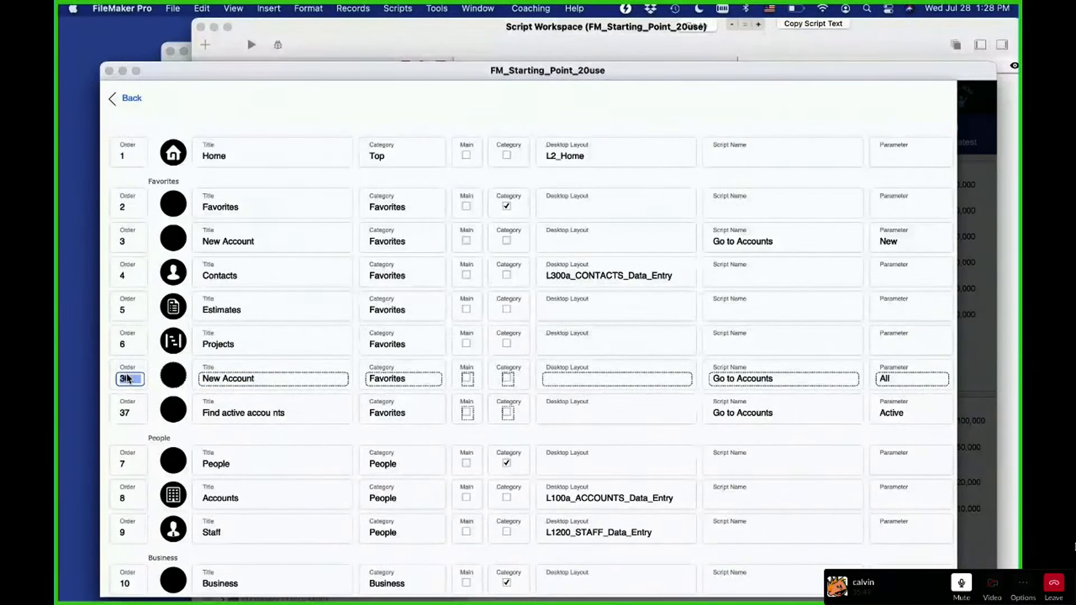
pyautogui.write('4')
pyautogui.click(188, 364)
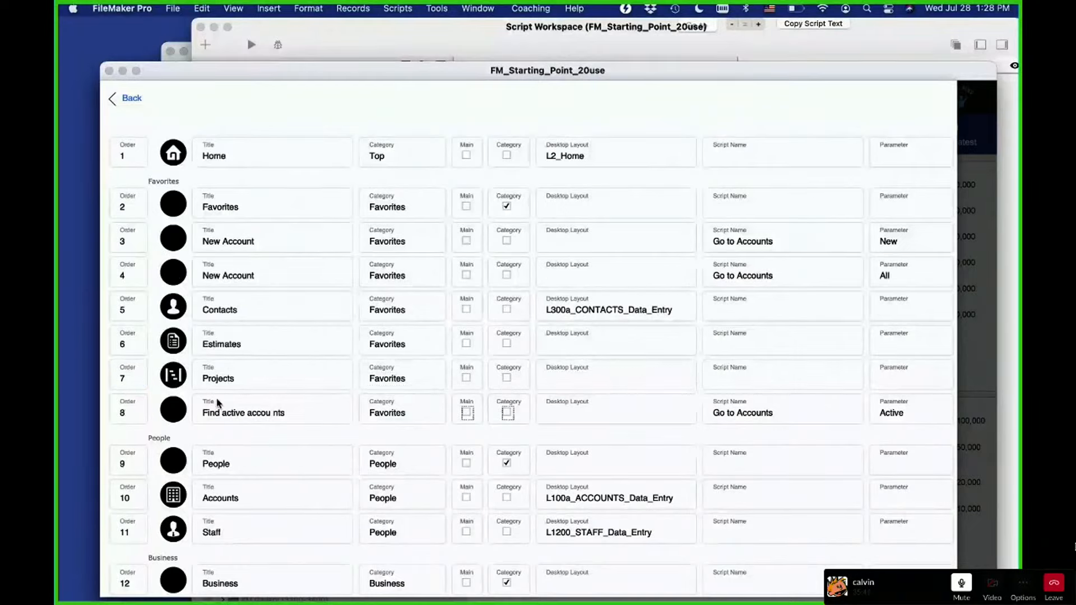
# Change the order of the Find active accounts entry to place it directly after the entry with parameter All
pyautogui.click(220, 414)
pyautogui.click(126, 415)
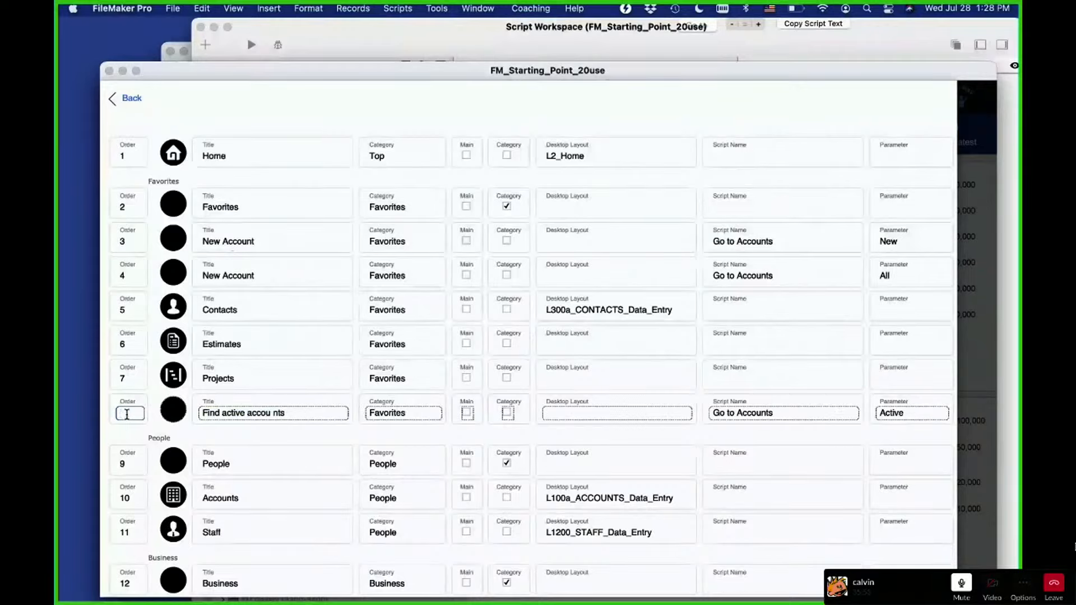
pyautogui.write('4')
pyautogui.click(214, 431)
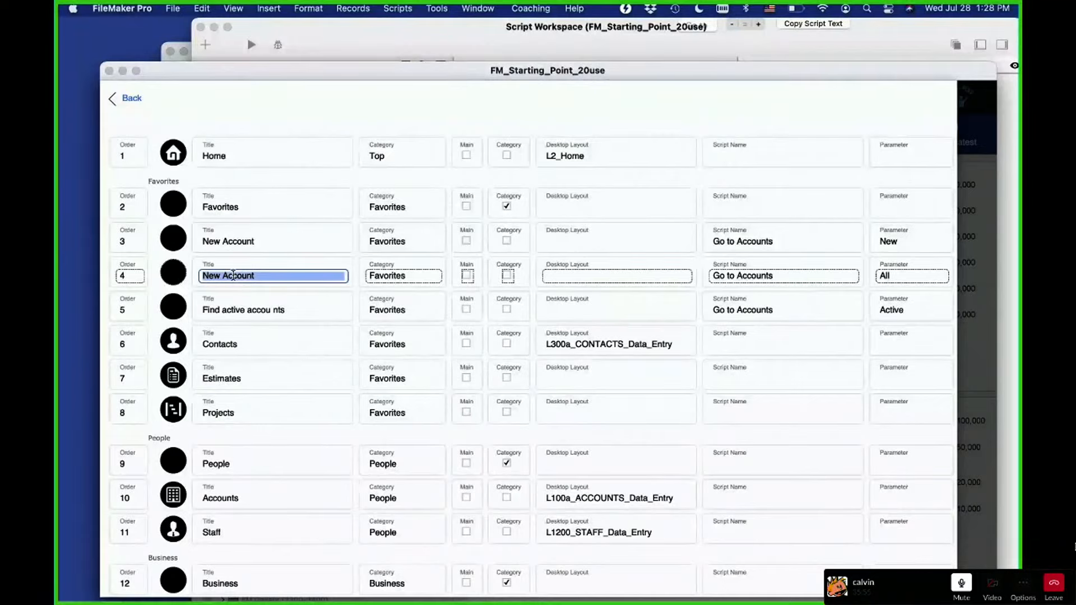
# Retitle the entry with parameter All as Find all accounts and remove the stray space from the Find active accounts title
pyautogui.write('Find ')
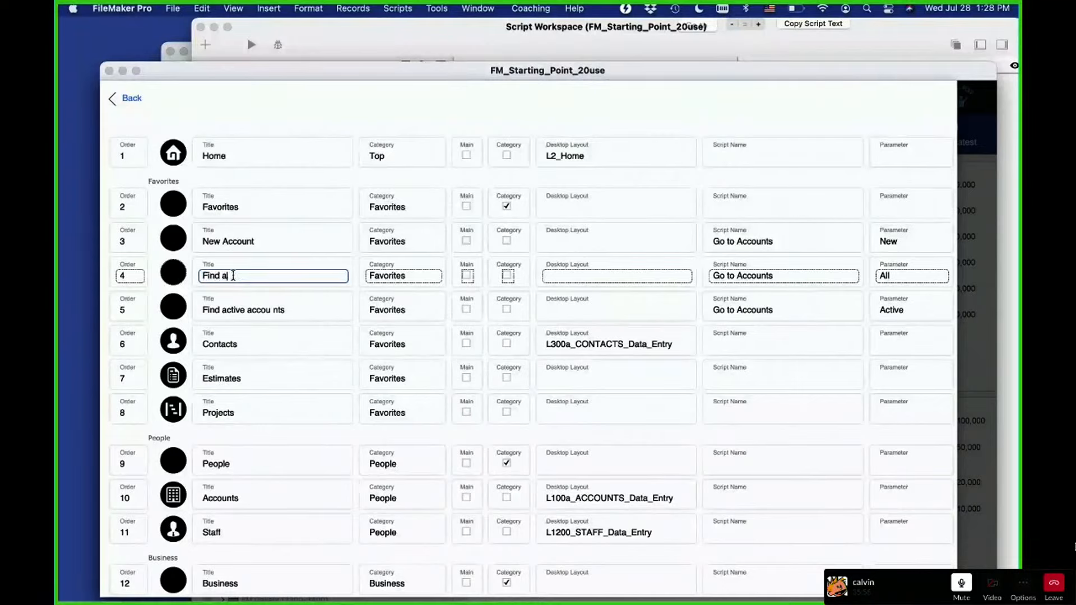
pyautogui.write('all accounts')
pyautogui.click(274, 311)
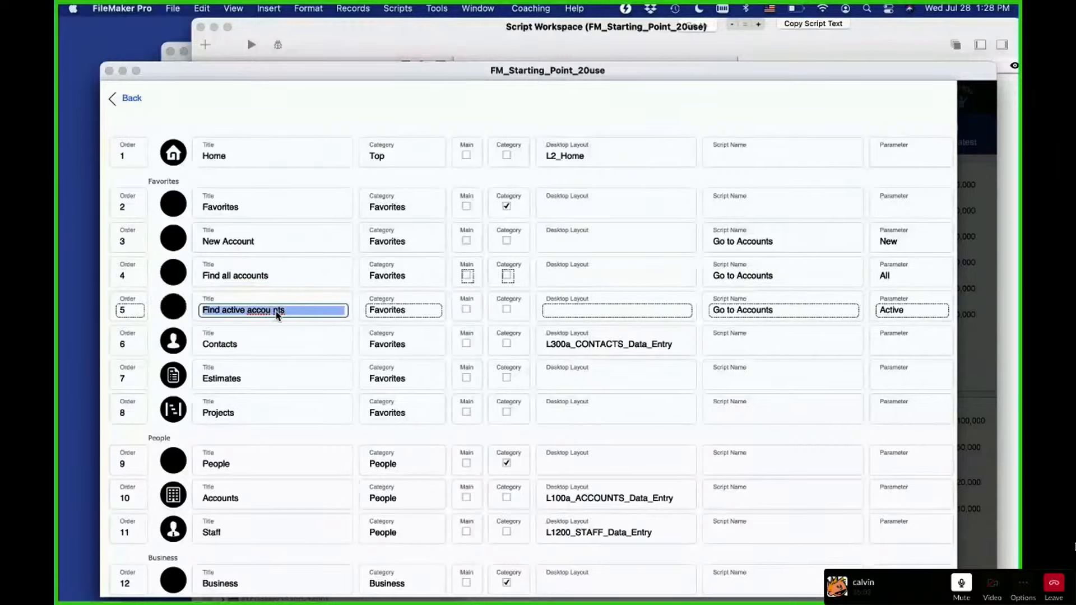
pyautogui.click(275, 311)
pyautogui.press('BackSpace')
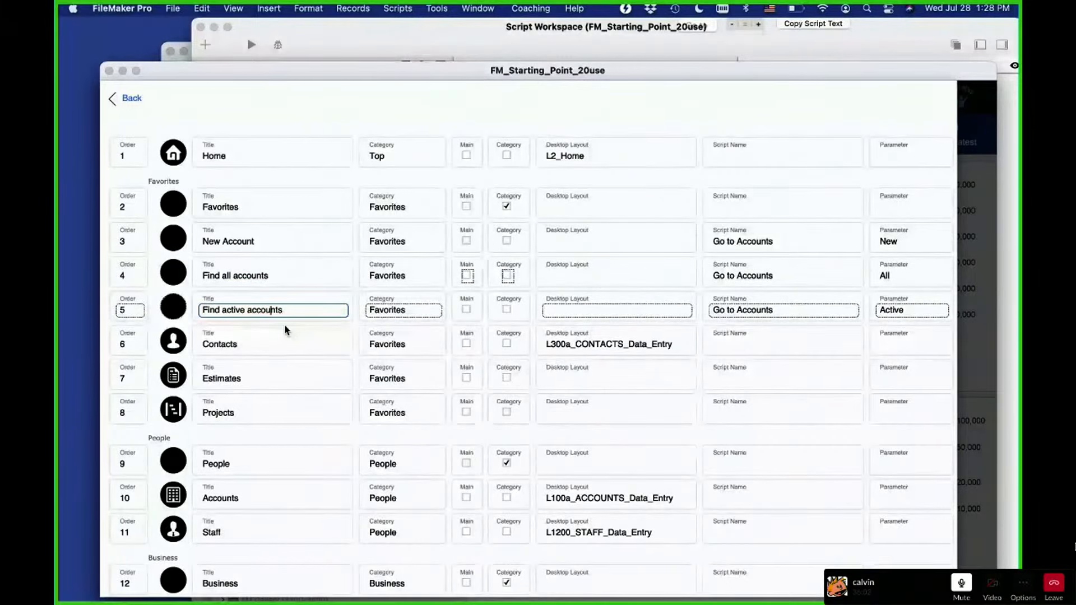
pyautogui.click(359, 305)
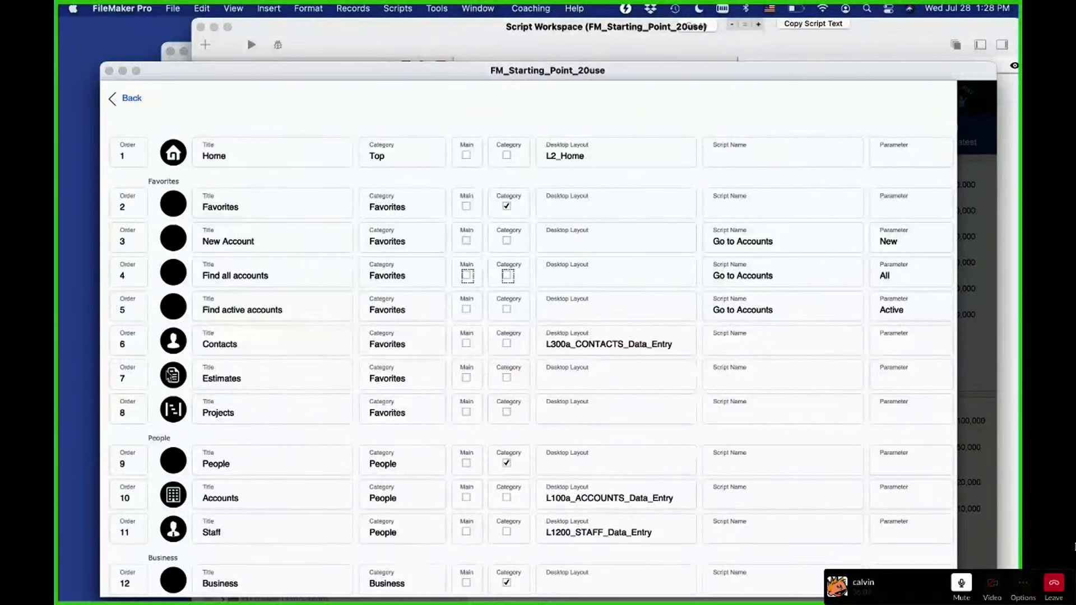
# Return from the menu entry settings and test the New Account entry in Favorites
pyautogui.click(130, 100)
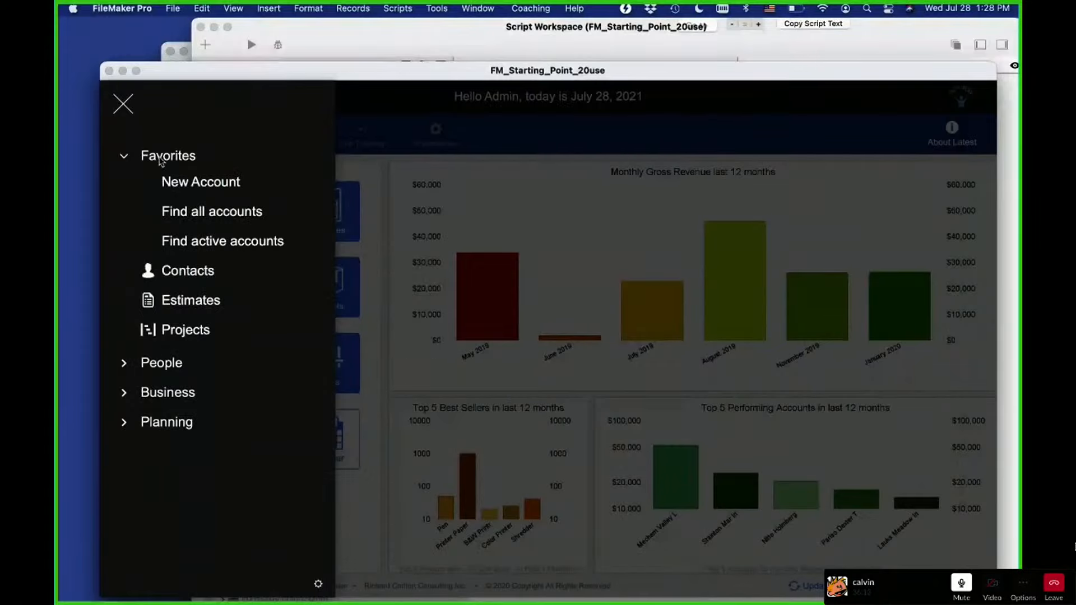
pyautogui.click(191, 184)
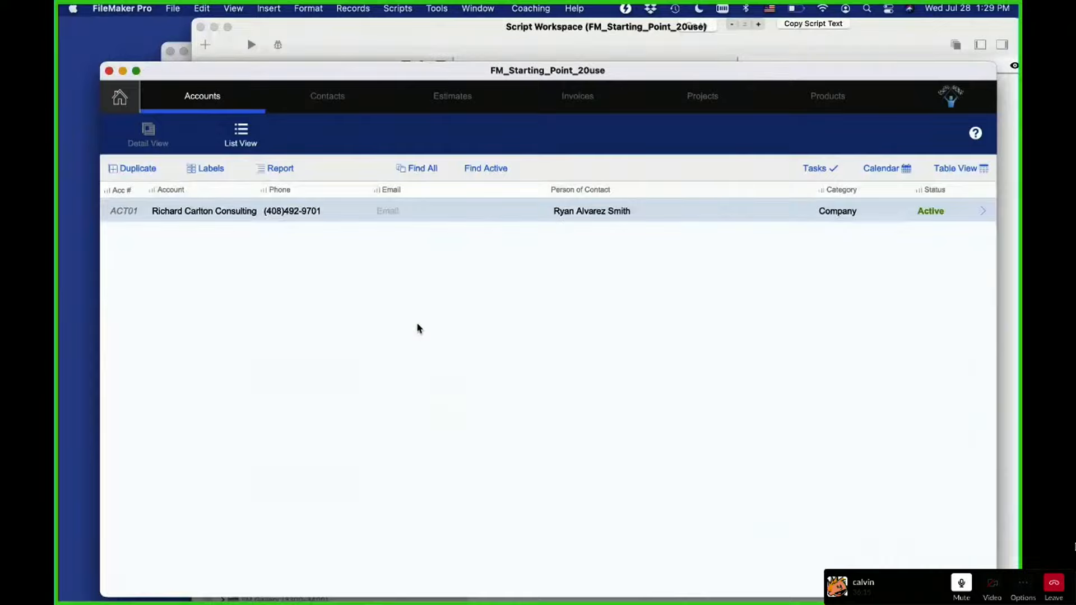
# Reopen the navigation menu, expand Favorites, turn on the Script Debugger and run New Account
pyautogui.click(125, 104)
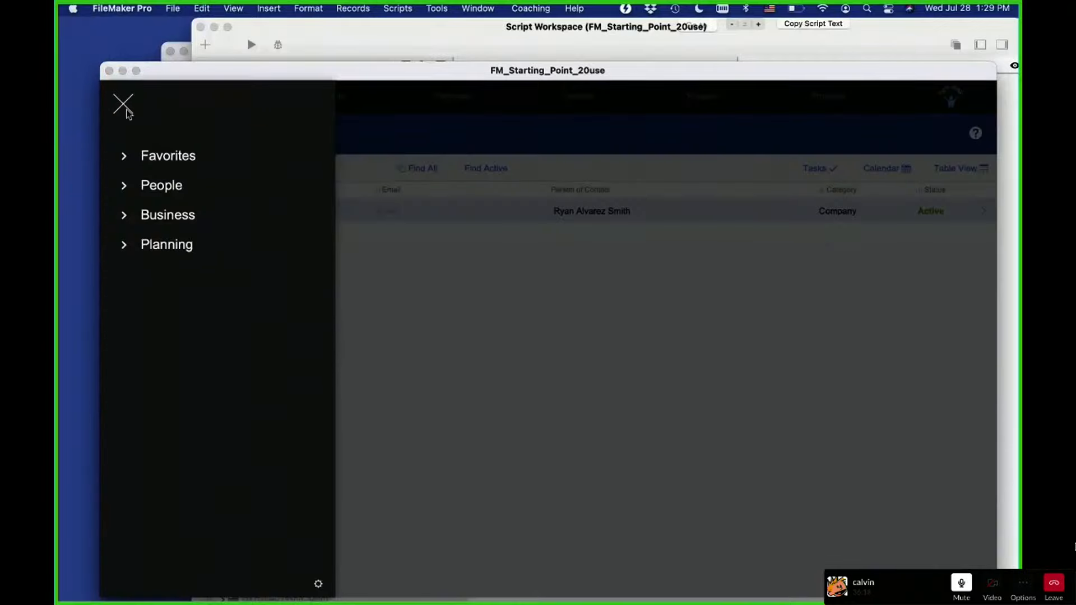
pyautogui.click(167, 157)
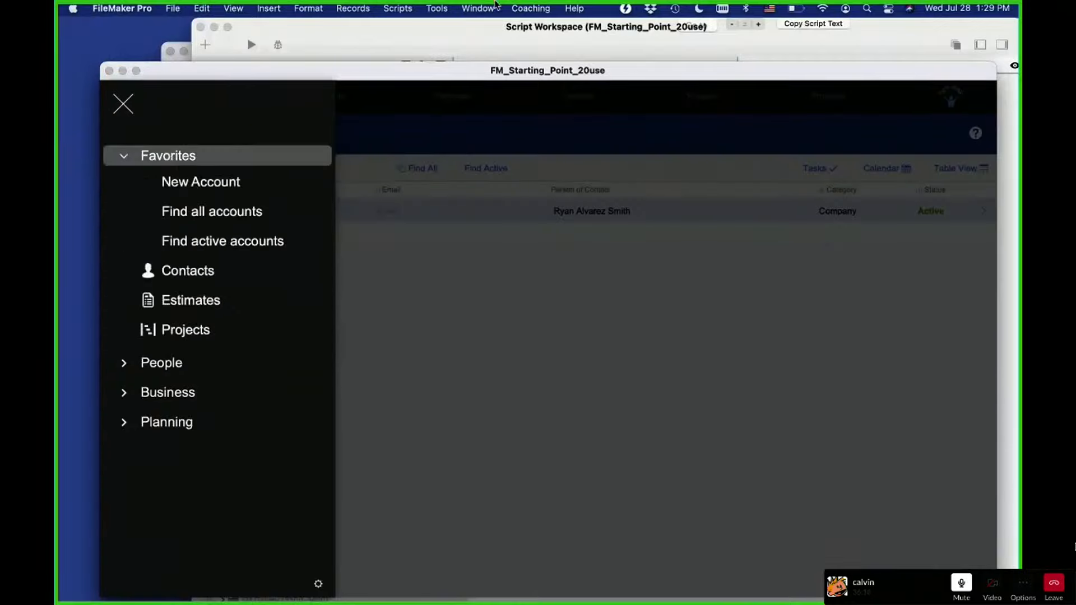
pyautogui.click(437, 7)
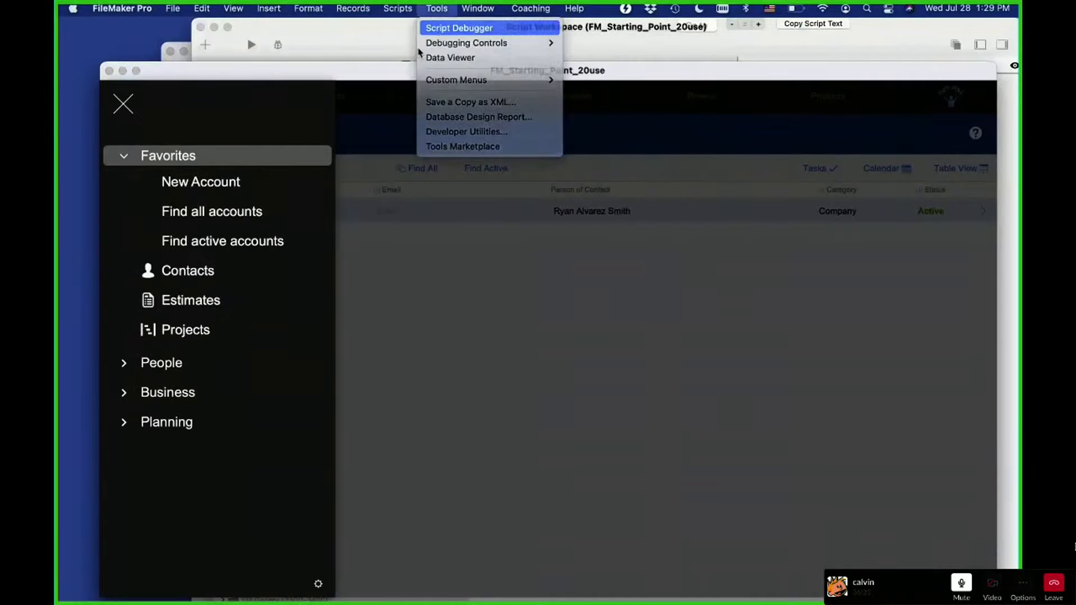
pyautogui.click(459, 28)
pyautogui.click(269, 180)
# Step through NAV_Navigation_Go_to_Layout_Perform_Script up to the Perform Script step that uses $$NavigationScript and review the script
pyautogui.click(706, 46)
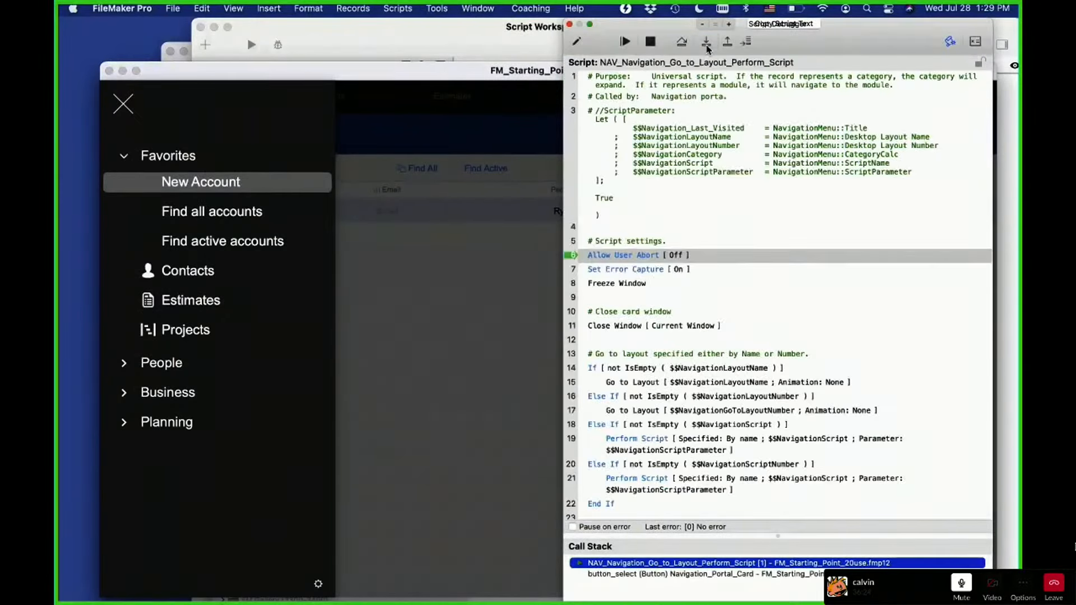
pyautogui.click(707, 46)
pyautogui.click(707, 46)
pyautogui.click(706, 46)
pyautogui.click(706, 46)
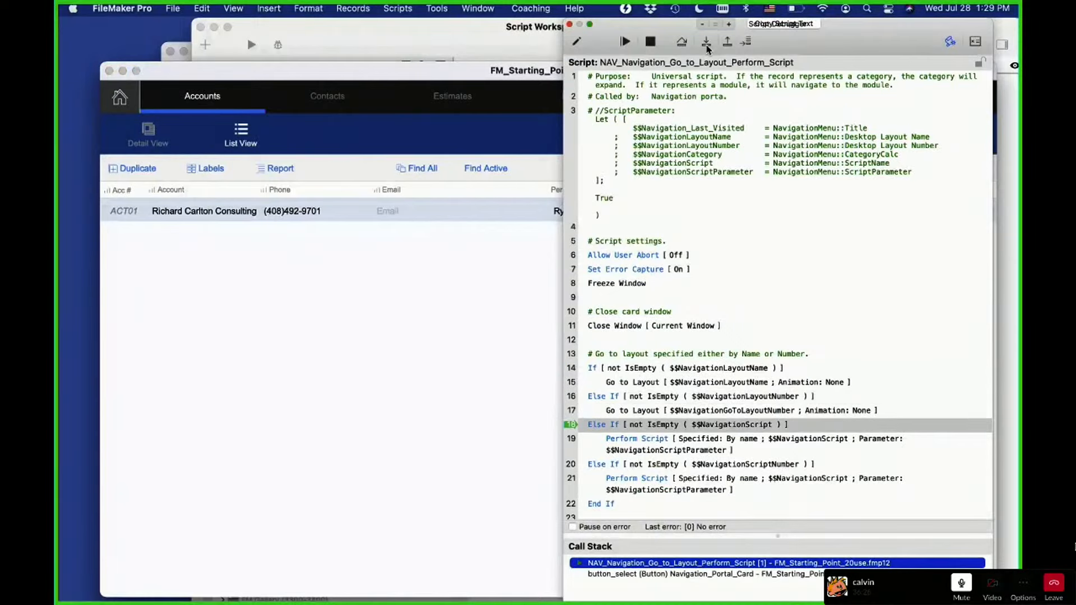
pyautogui.click(706, 46)
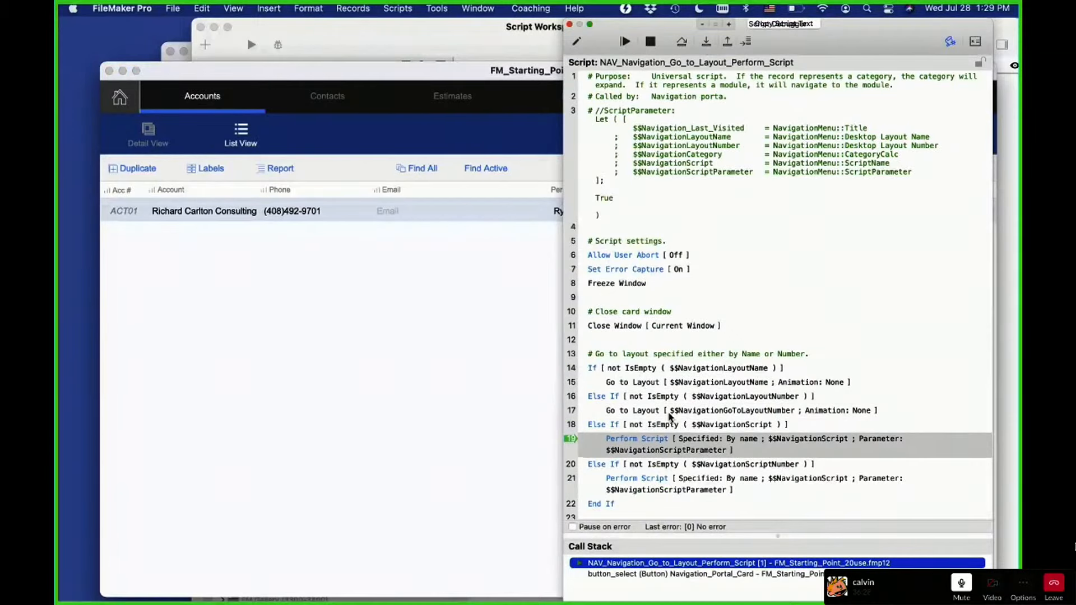
pyautogui.scroll(-3, 670, 418)
pyautogui.scroll(1, 667, 392)
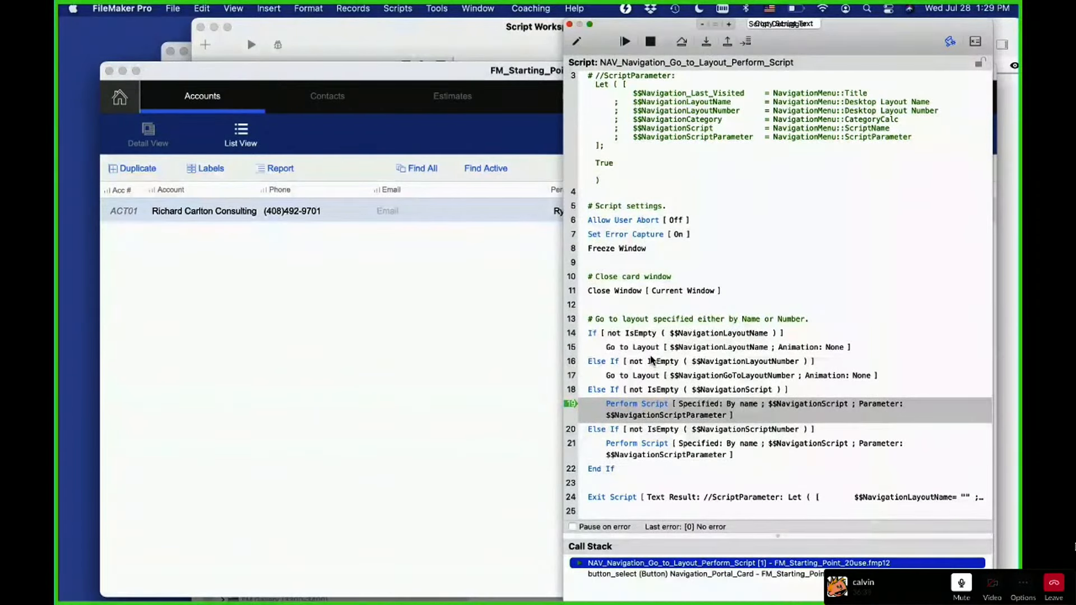
# Step into the Go to Accounts script, trace it to its final End If and close the debugger
pyautogui.click(704, 42)
pyautogui.click(705, 43)
pyautogui.click(707, 44)
pyautogui.click(706, 45)
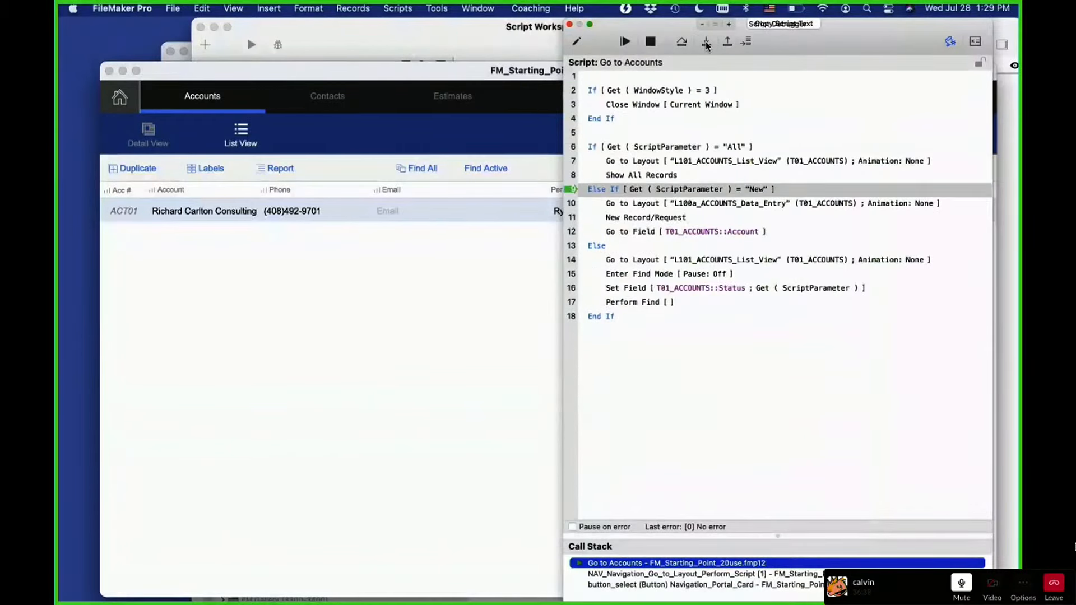
pyautogui.click(707, 45)
pyautogui.click(707, 45)
pyautogui.click(707, 45)
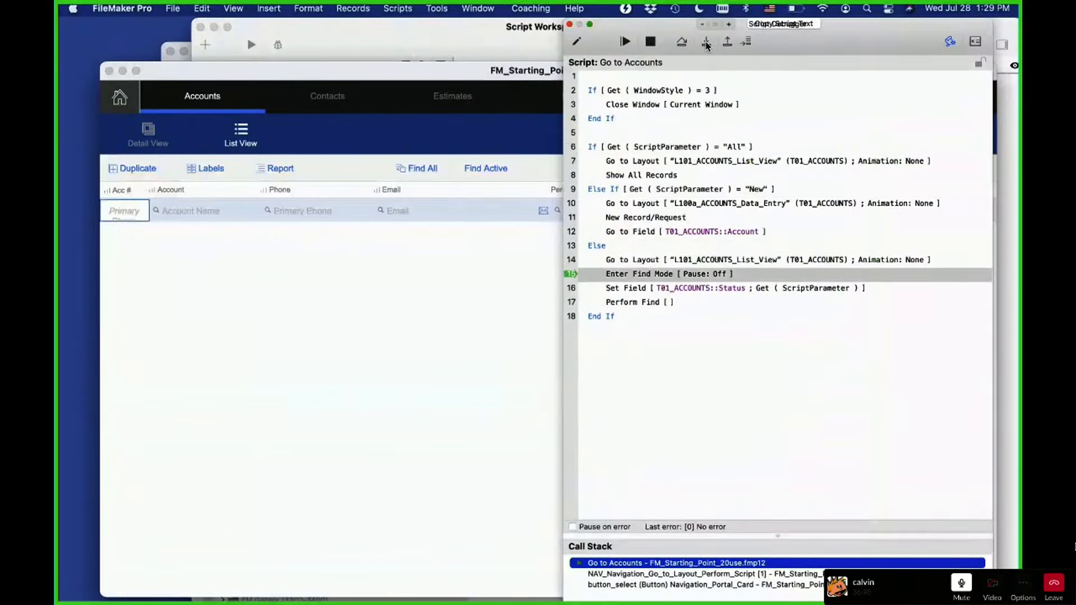
pyautogui.click(707, 45)
pyautogui.click(707, 45)
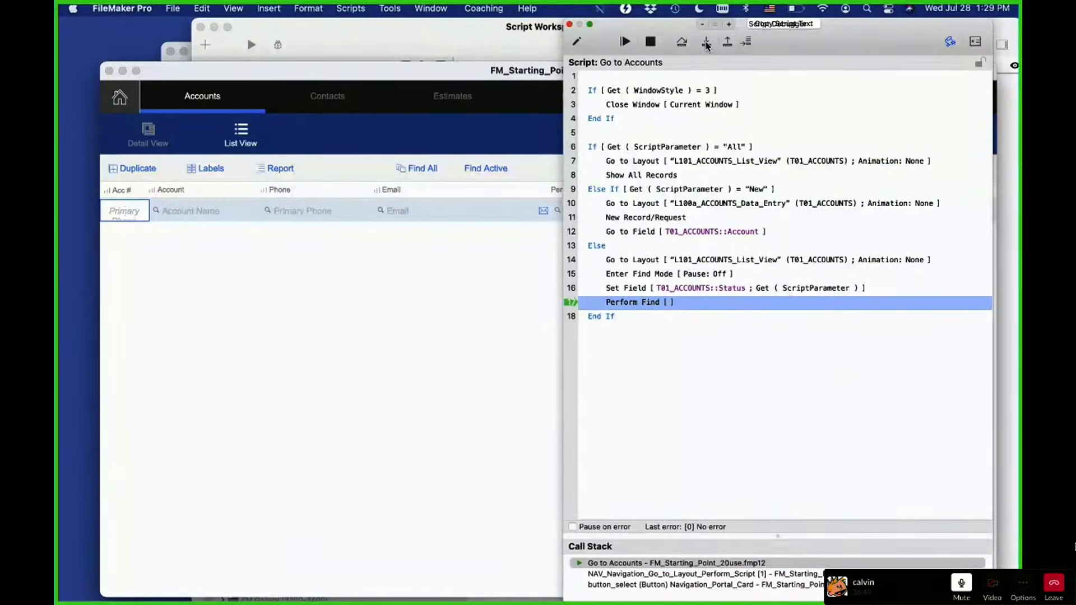
pyautogui.click(705, 44)
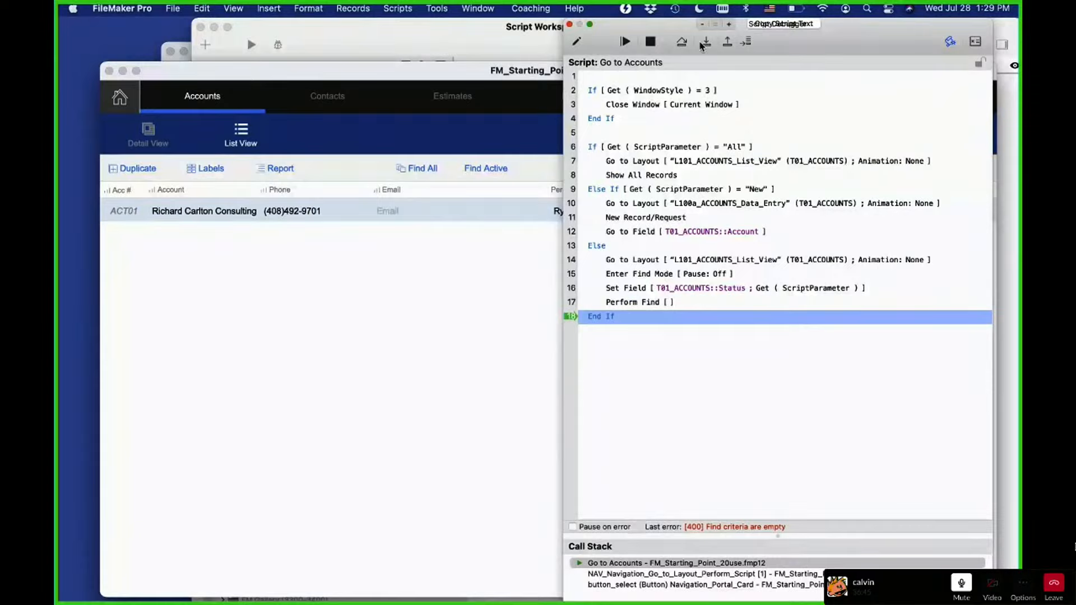
pyautogui.click(569, 24)
# Compare the account entries' parameters in the navigation menu settings with the conditions in the Go to Accounts script
pyautogui.click(122, 101)
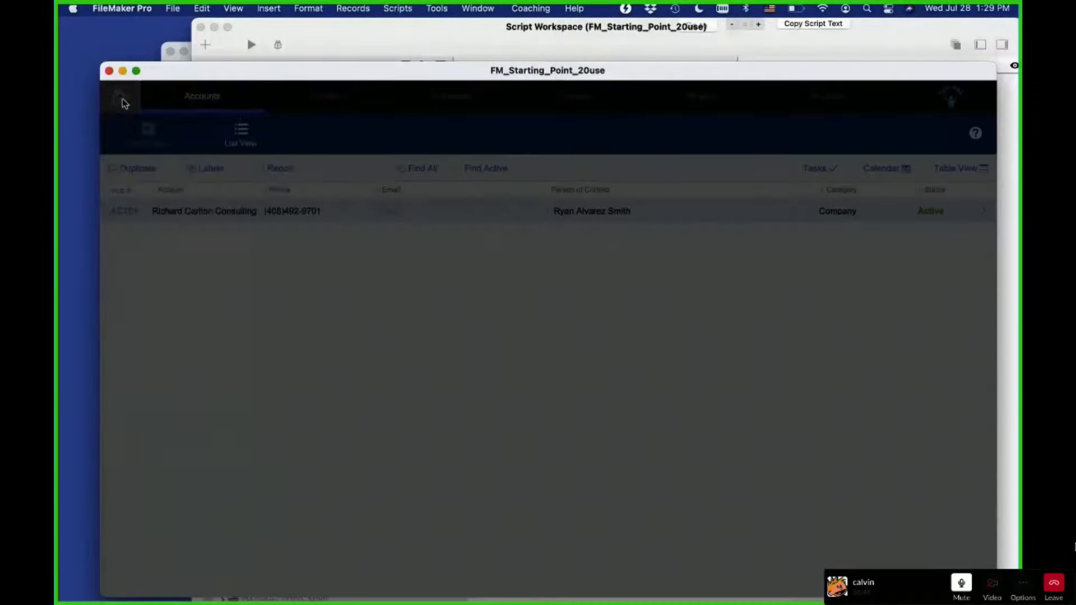
pyautogui.click(318, 585)
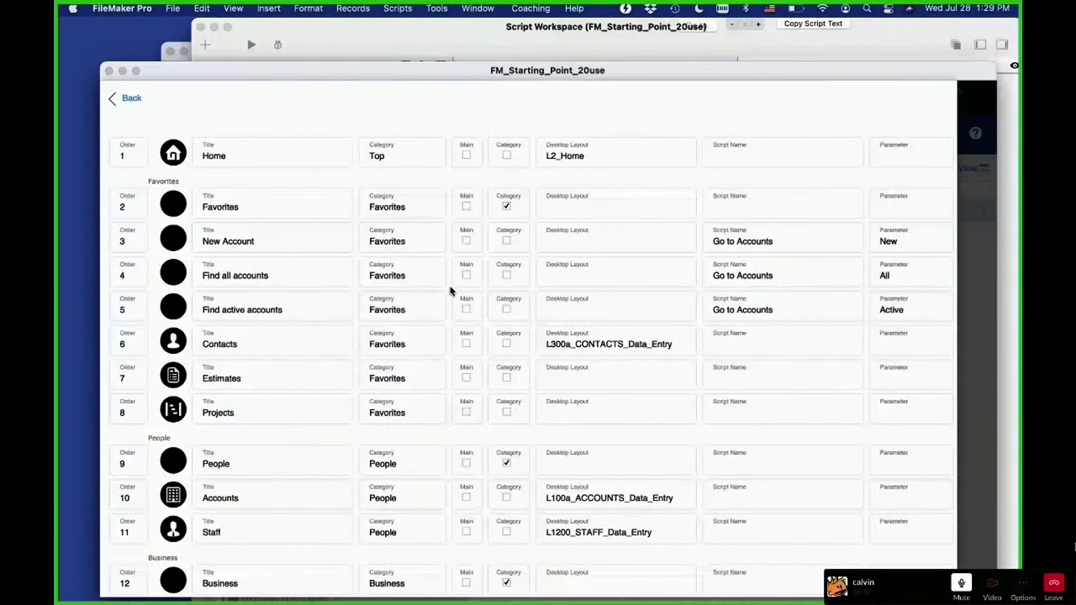
pyautogui.click(910, 283)
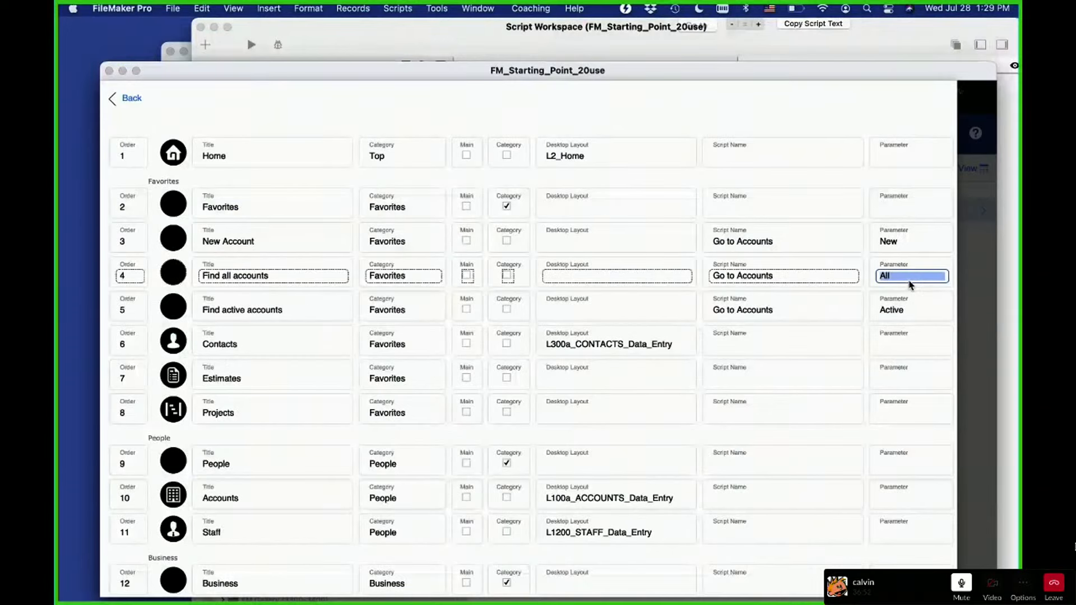
pyautogui.click(910, 305)
pyautogui.click(910, 244)
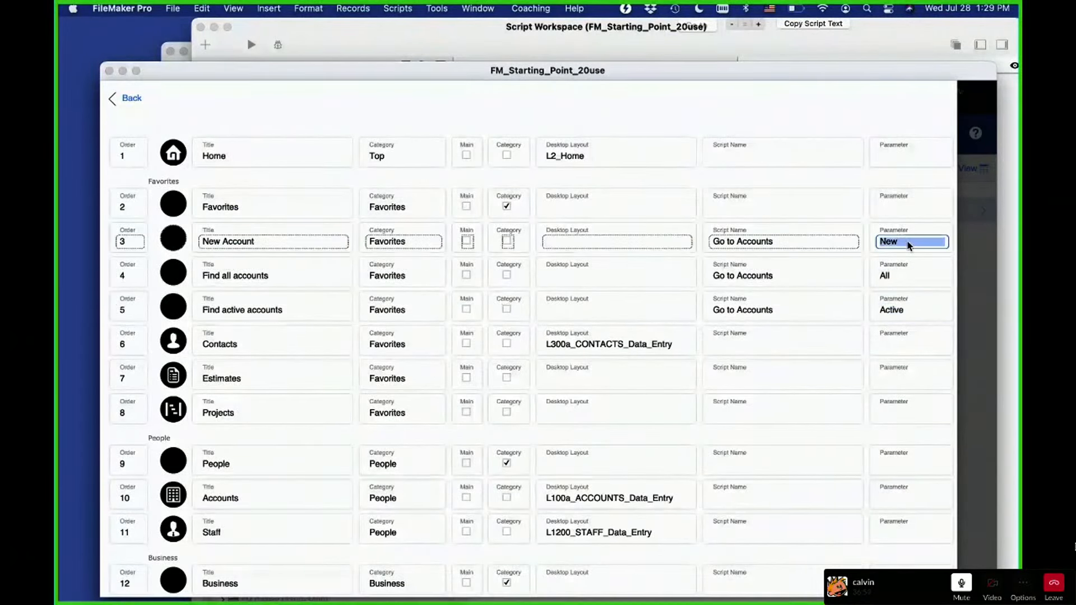
pyautogui.click(125, 105)
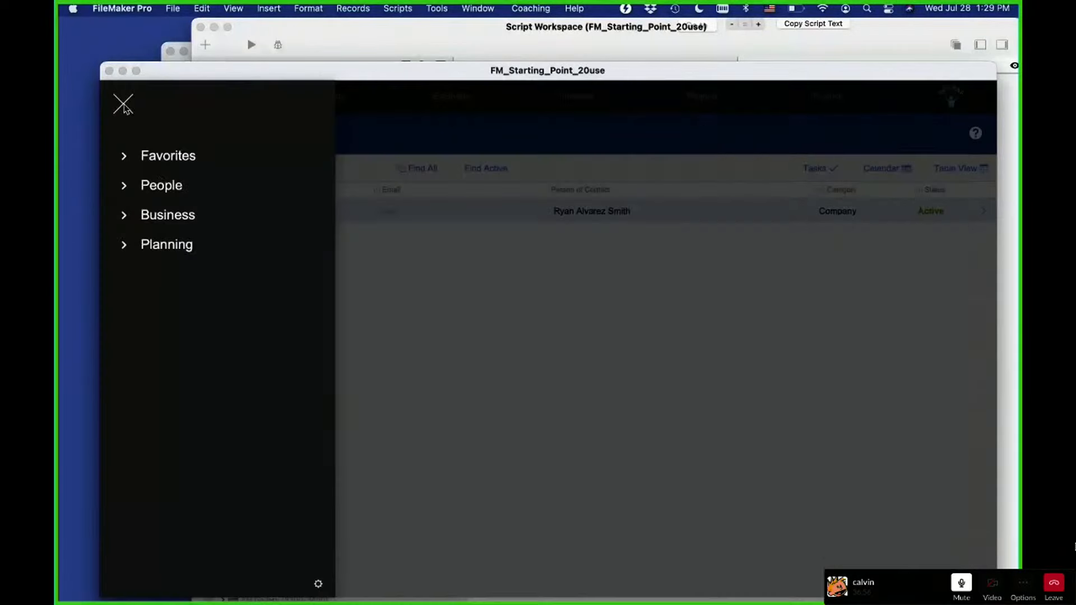
pyautogui.click(641, 30)
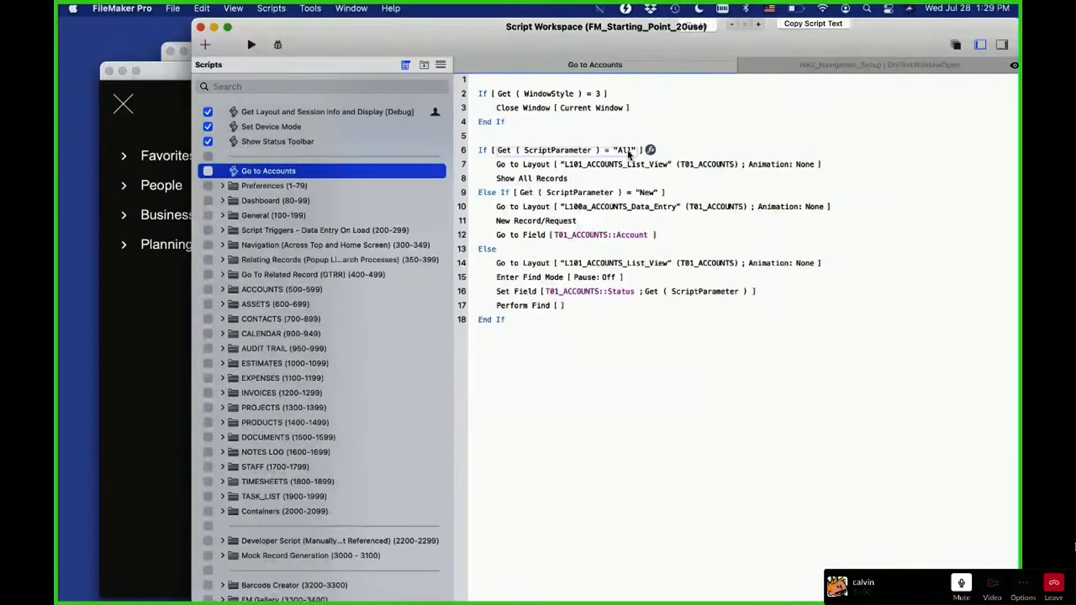
# Go back to the navigation menu, expand Favorites and test New Account again
pyautogui.click(144, 297)
pyautogui.click(126, 162)
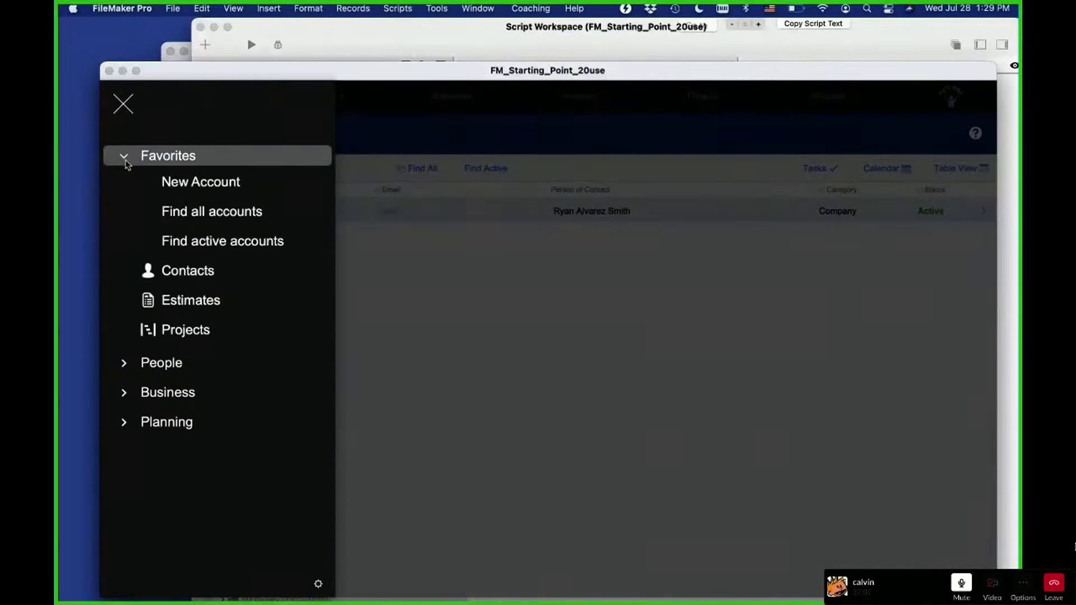
pyautogui.click(186, 185)
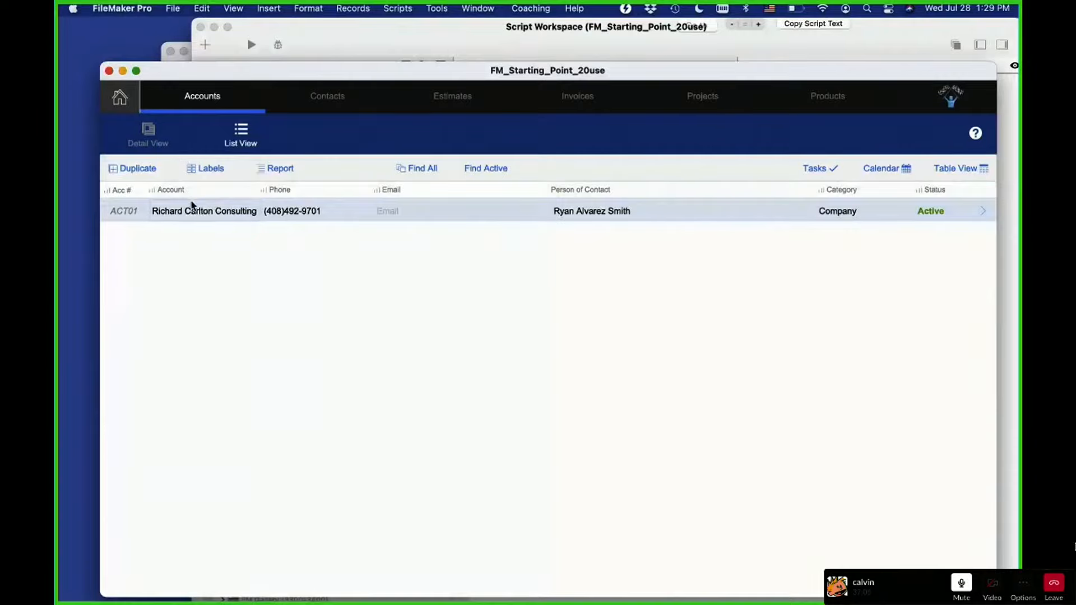
# Expand Favorites in the reopened navigation menu and run New Account with the Script Debugger on
pyautogui.click(120, 99)
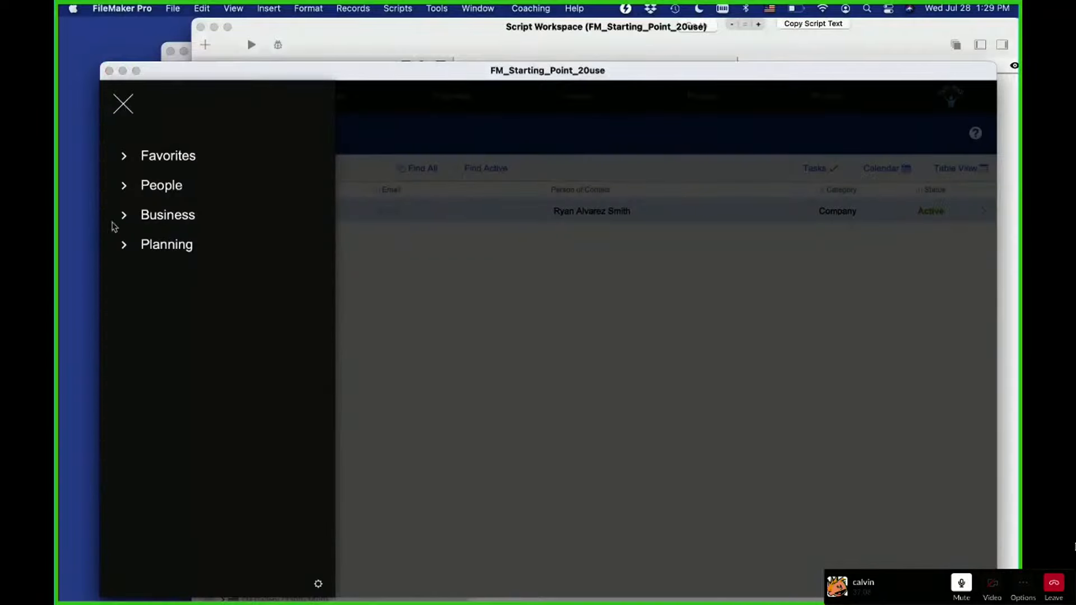
pyautogui.click(193, 158)
pyautogui.click(489, 6)
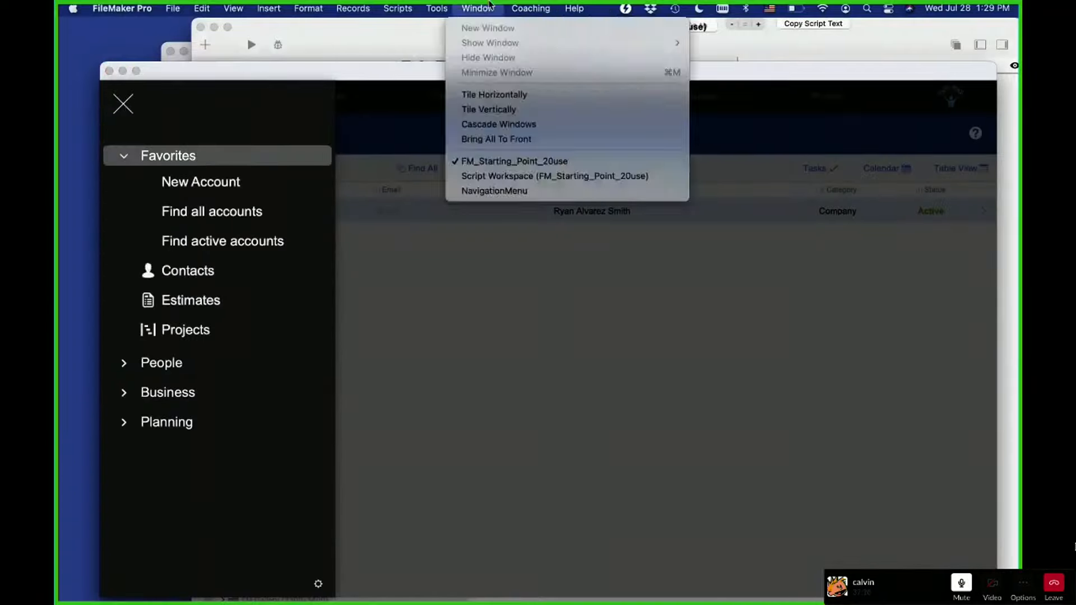
pyautogui.click(440, 26)
pyautogui.click(214, 191)
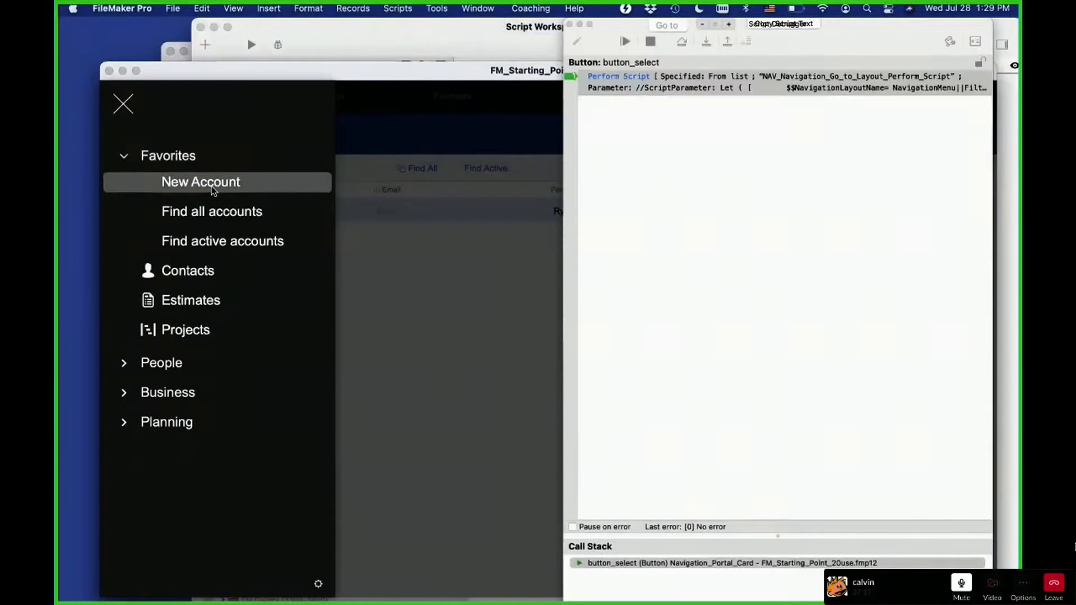
# Step through the navigation script until its Perform Script step enters the Go to Accounts script
pyautogui.click(708, 43)
pyautogui.click(708, 43)
pyautogui.click(709, 45)
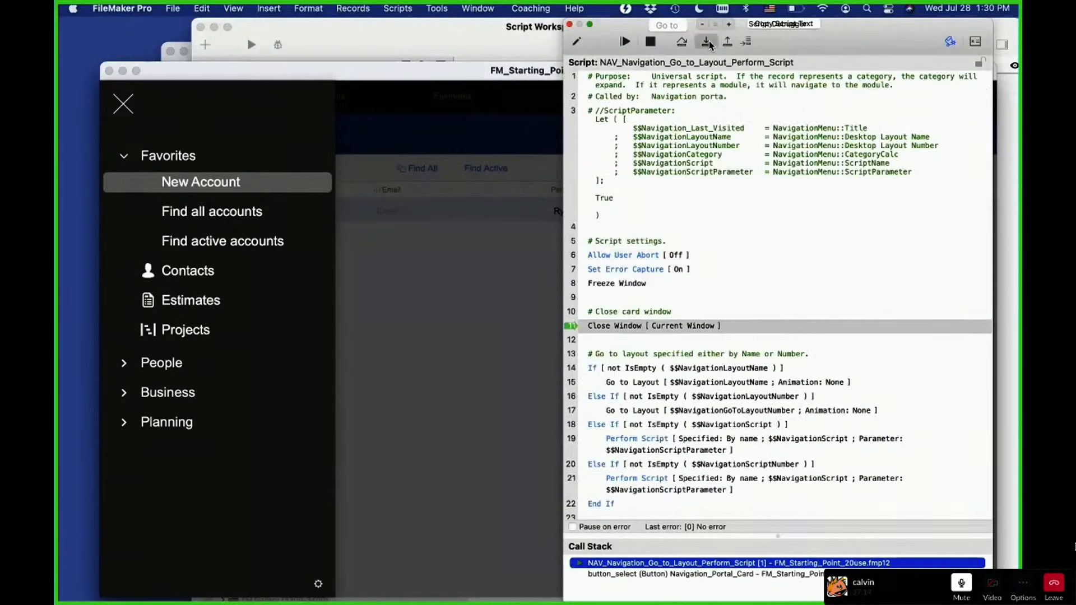
pyautogui.click(709, 44)
pyautogui.click(709, 44)
pyautogui.click(708, 44)
pyautogui.click(708, 44)
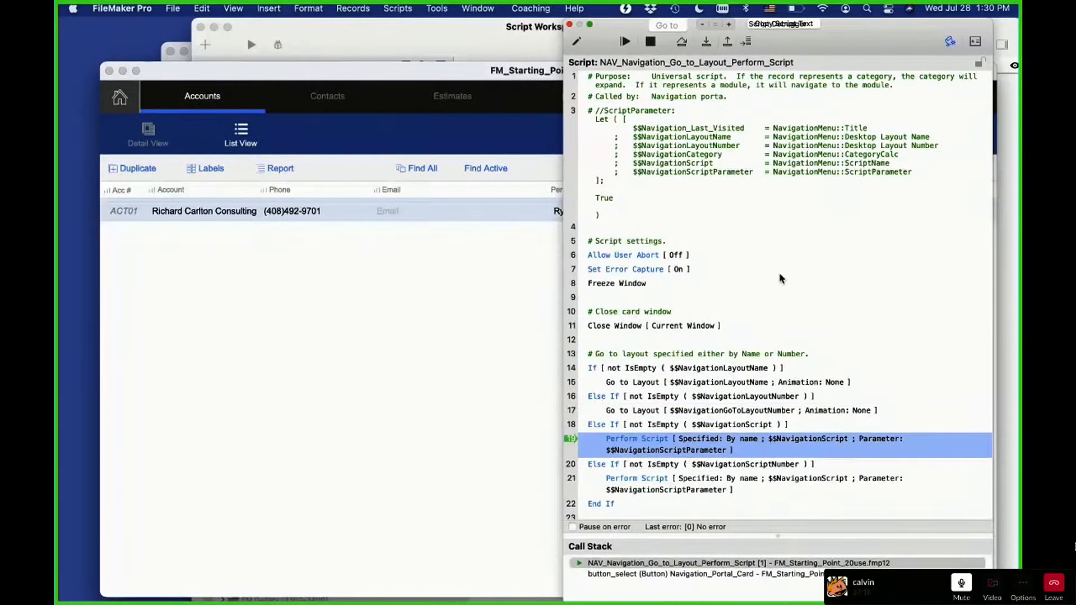
pyautogui.click(708, 43)
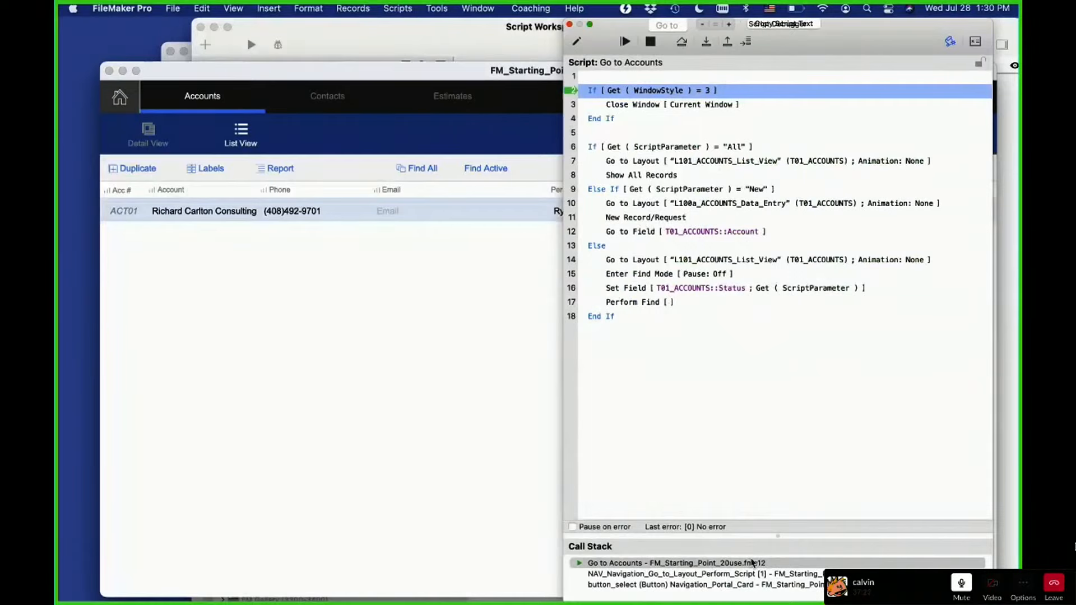
# Inspect the navigation variables in the Data Viewer, then close it and the Script Debugger
pyautogui.click(975, 42)
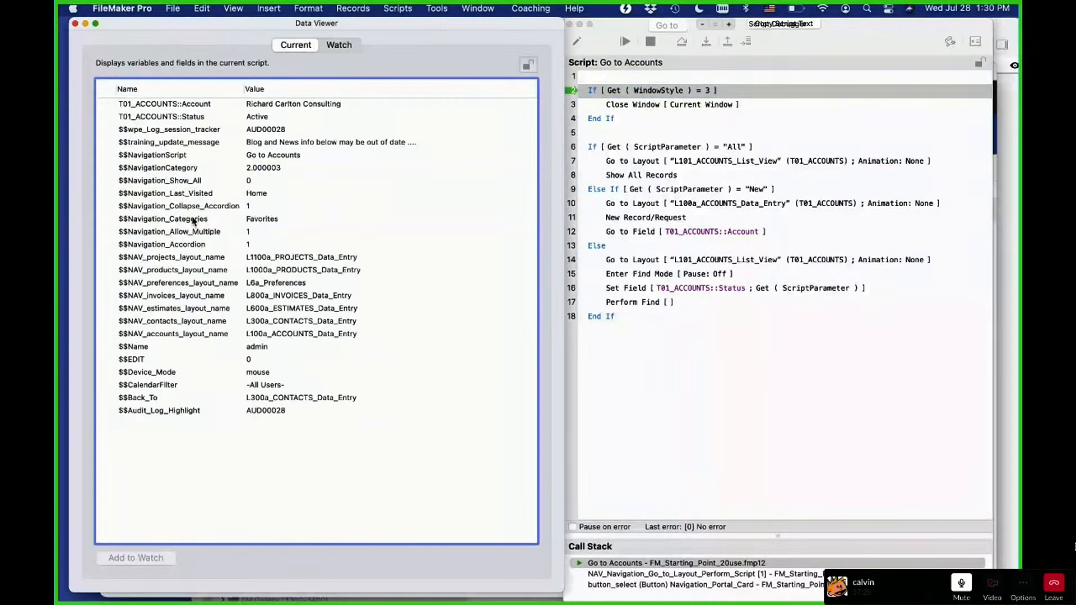
pyautogui.click(569, 24)
pyautogui.click(75, 24)
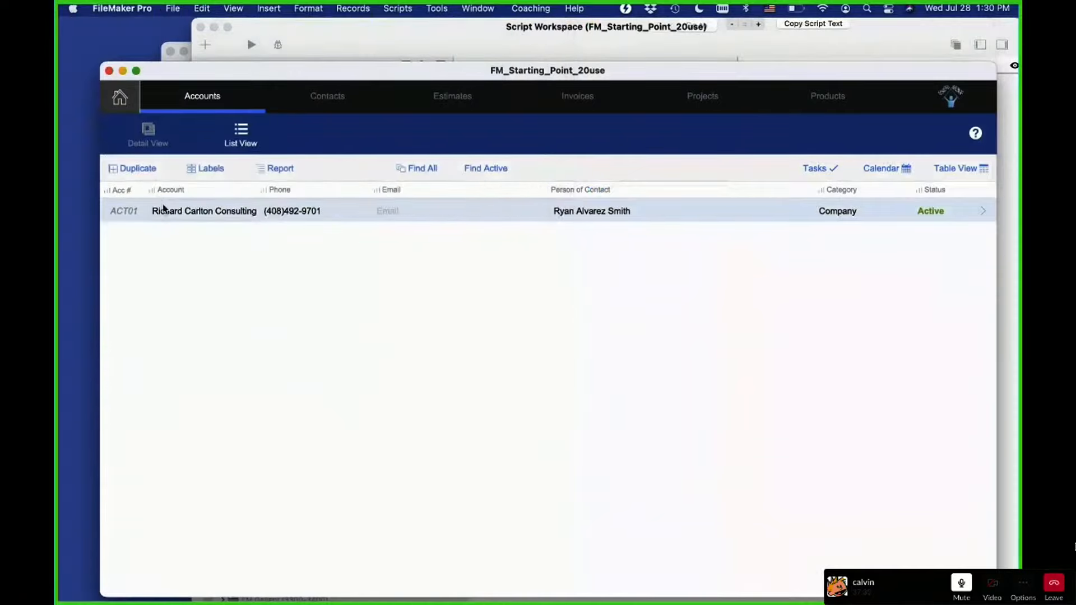
# Test keyboard navigation in the reopened menu by toggling Favorites and moving the highlight down to Find active accounts
pyautogui.click(129, 101)
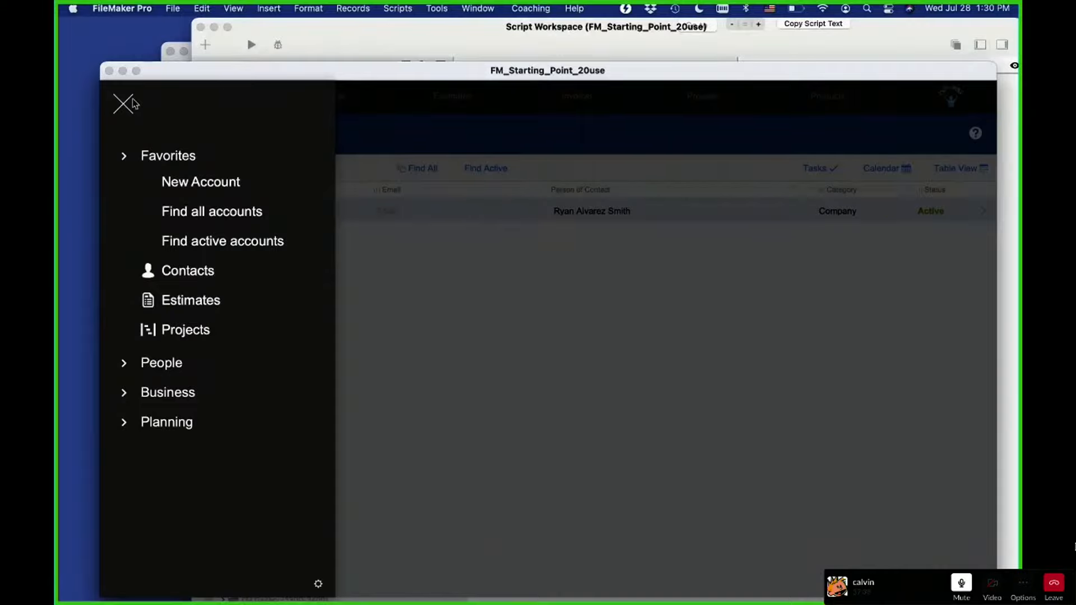
pyautogui.press('Down')
pyautogui.press('Down')
pyautogui.press('Up')
pyautogui.press('Up')
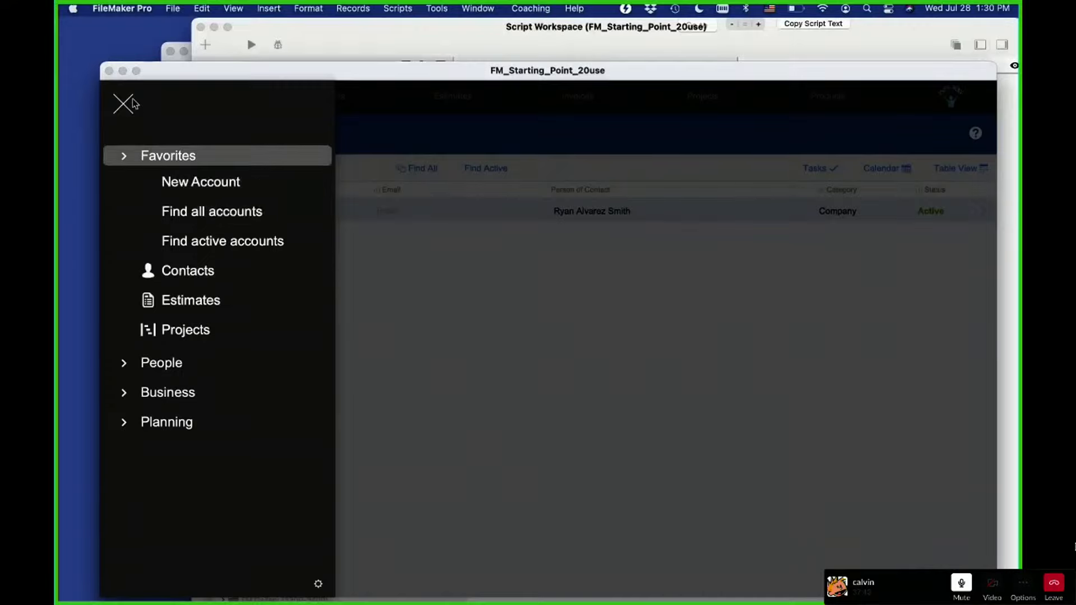
pyautogui.press('Return')
pyautogui.press('Return')
pyautogui.press('Down')
pyautogui.press('Down')
pyautogui.press('Down')
pyautogui.press('Down')
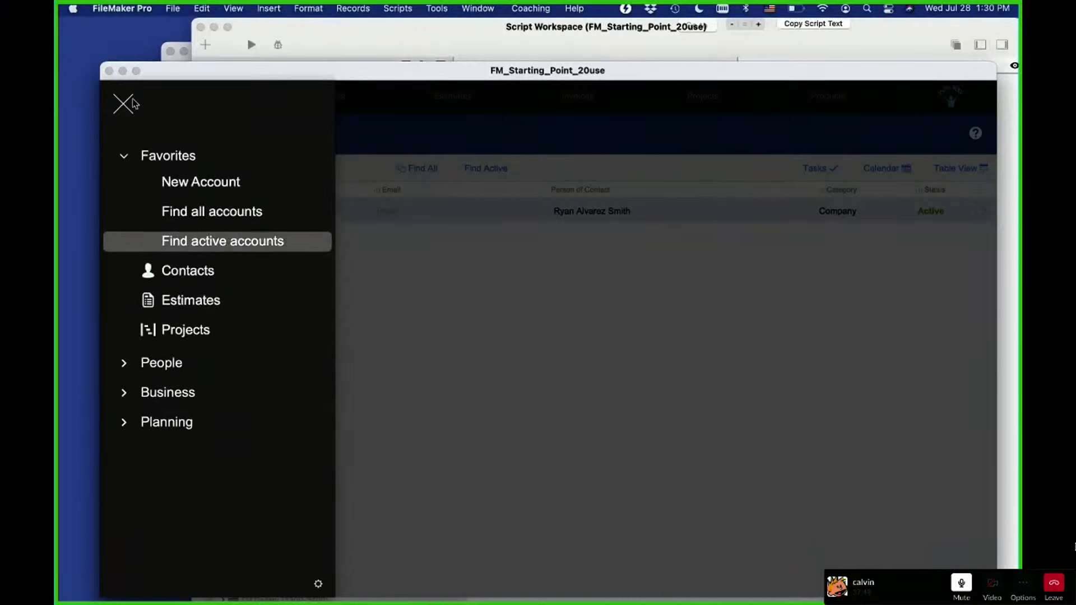
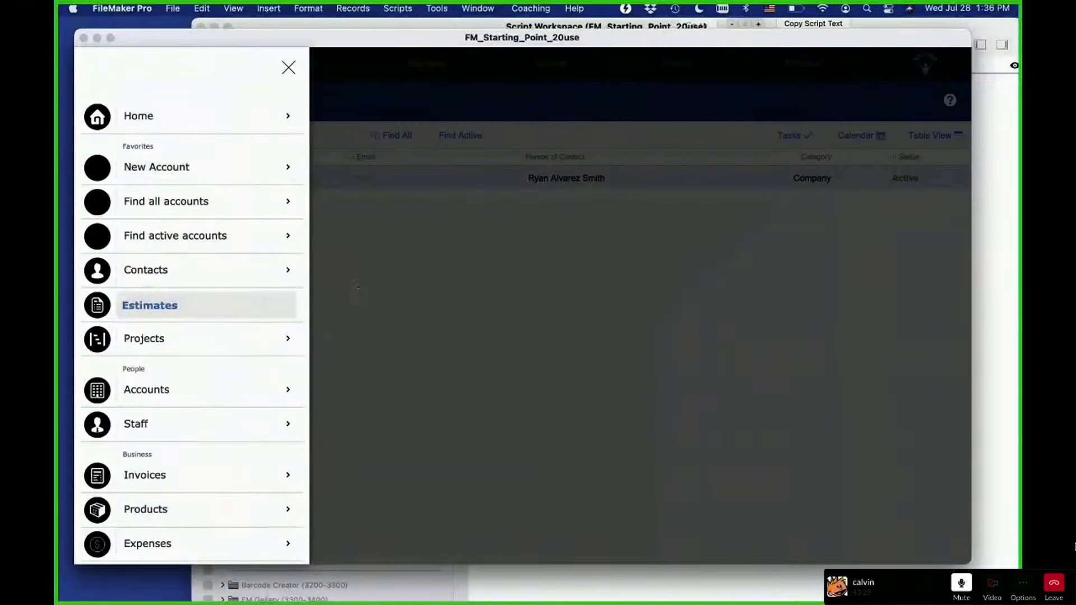
# Close the navigation card and examine the Abbreviation calculation field of the NavigationMenu table in Manage Database
pyautogui.press('super+w')
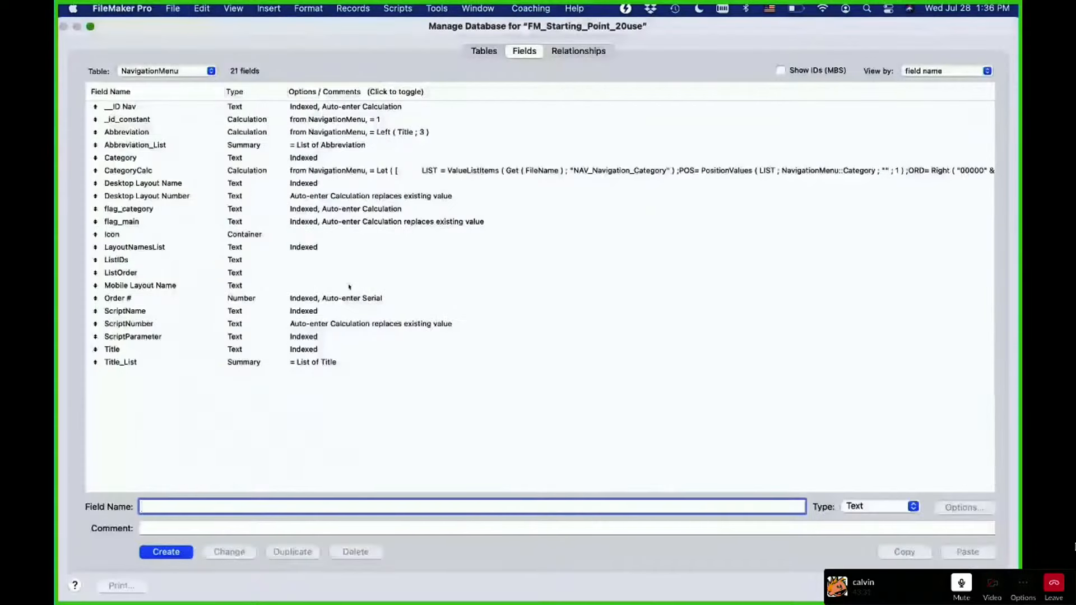
pyautogui.click(147, 132)
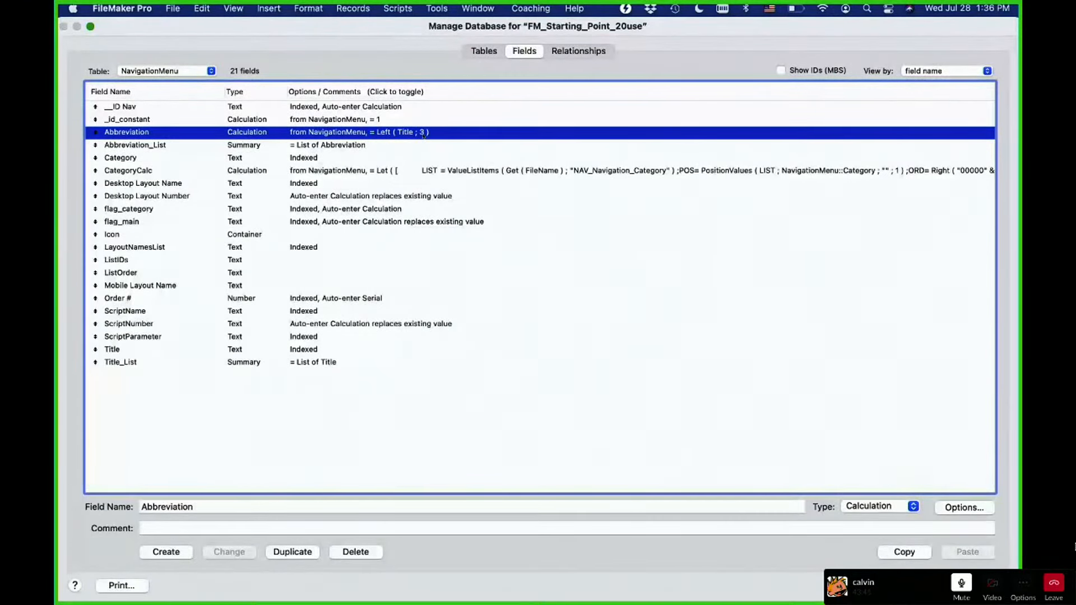
# Review the NavigationMenu table's fields one by one from Abbreviation_List through Desktop Layout Number
pyautogui.click(380, 147)
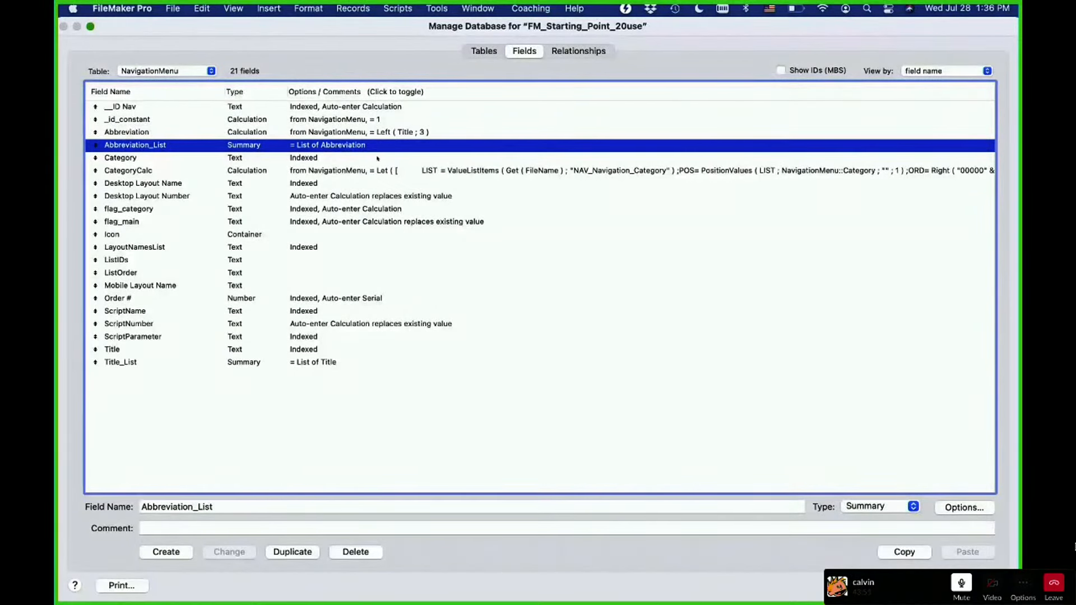
pyautogui.click(378, 158)
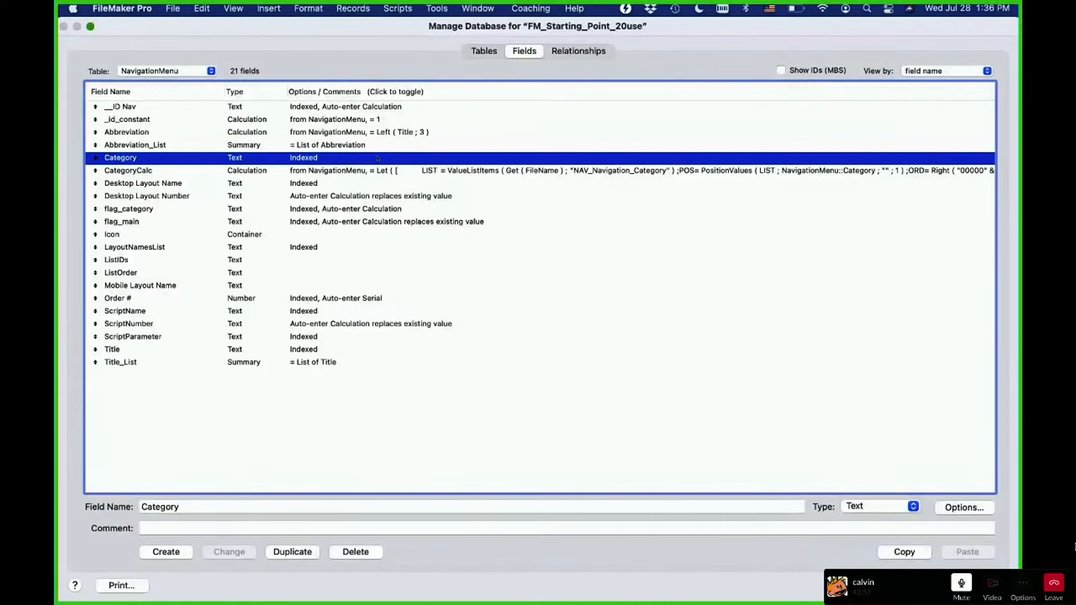
pyautogui.press('Down')
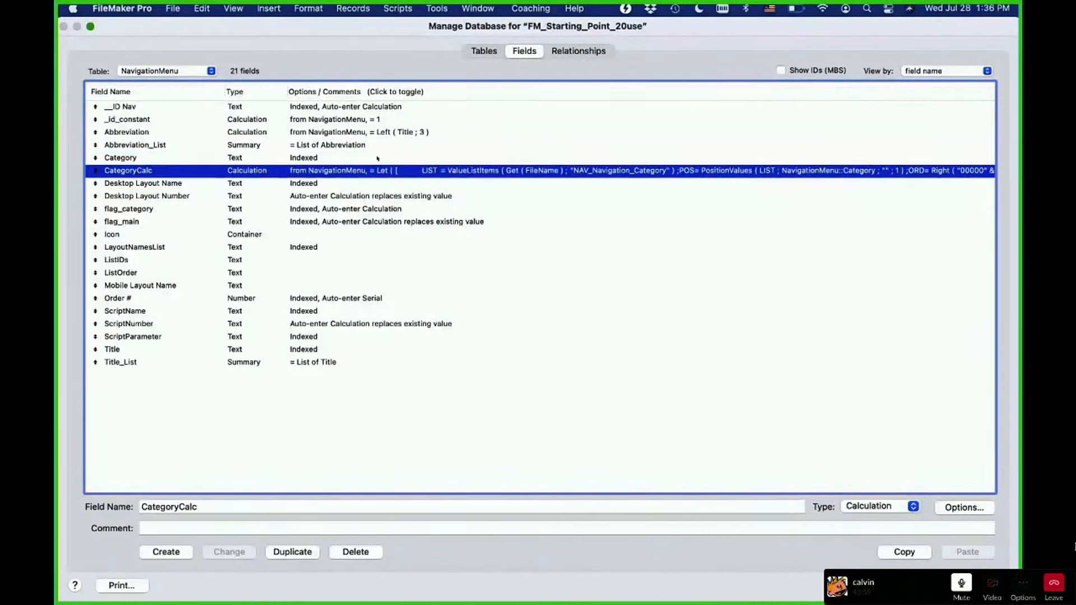
pyautogui.click(310, 182)
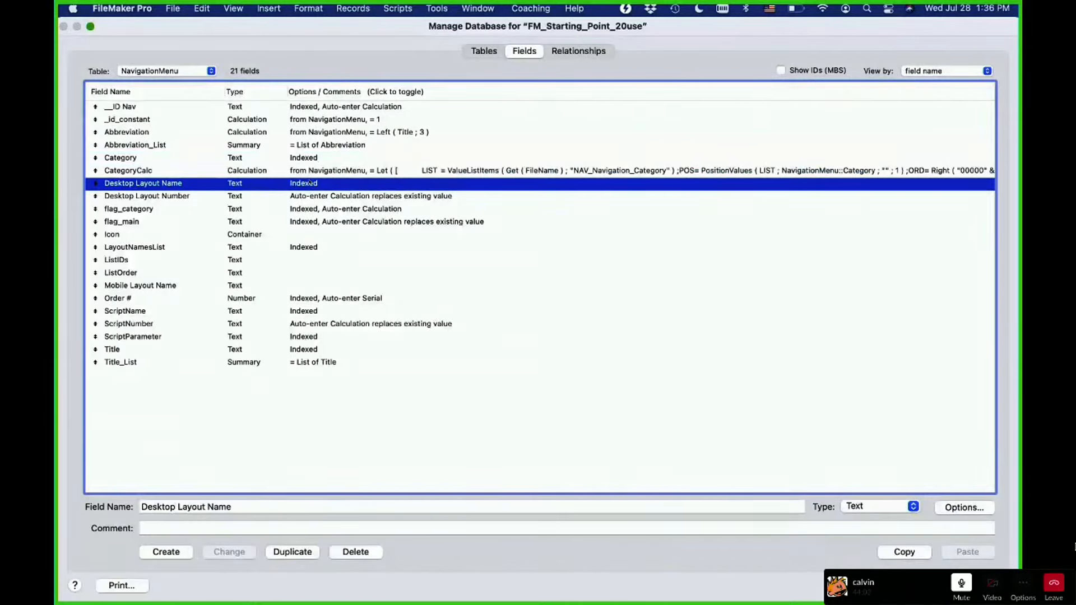
pyautogui.press('Down')
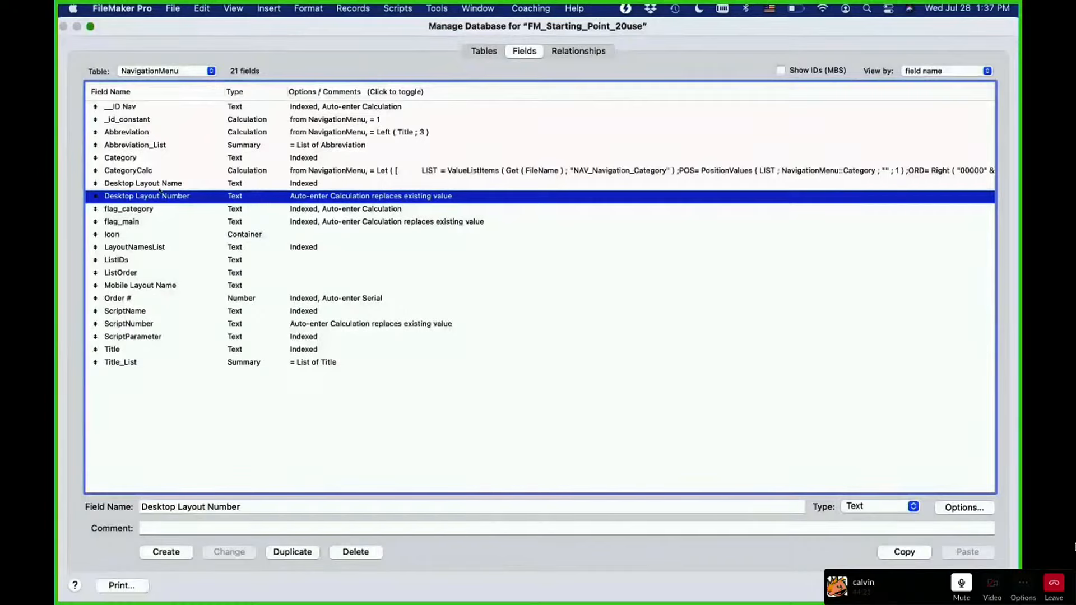
# Examine the Desktop Layout Number field's auto-enter calculation, including its Desktop Layout Name and "L" arguments, then close the field options
pyautogui.click(155, 184)
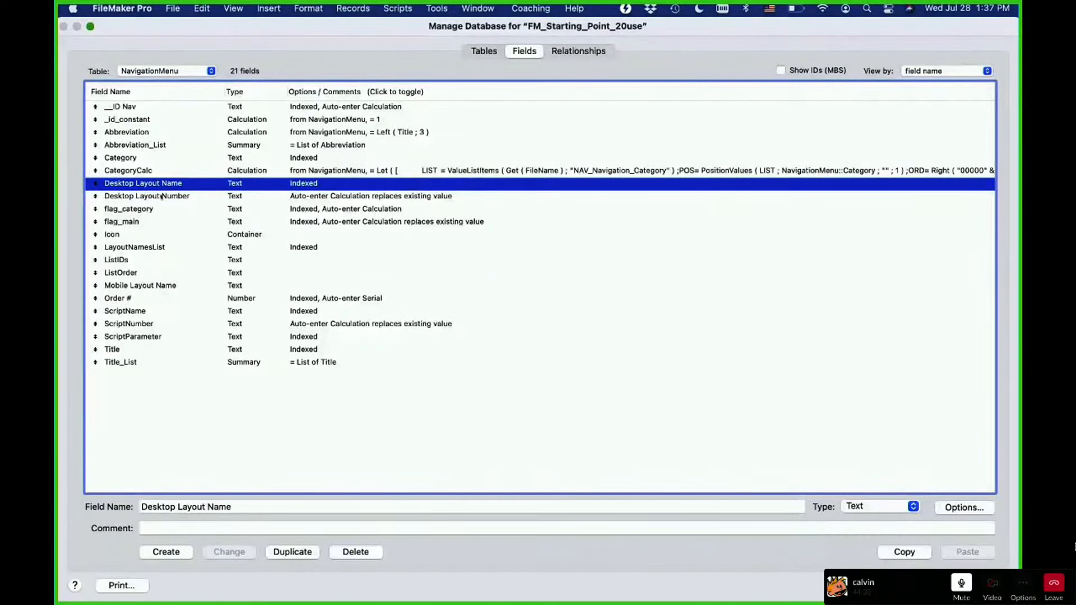
pyautogui.click(162, 196)
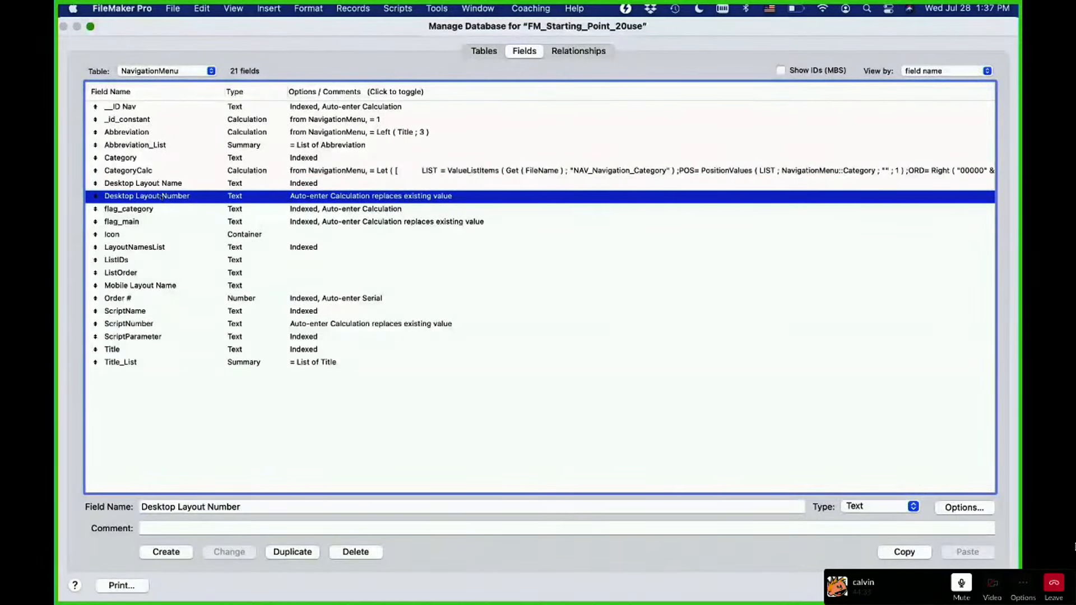
pyautogui.doubleClick(162, 196)
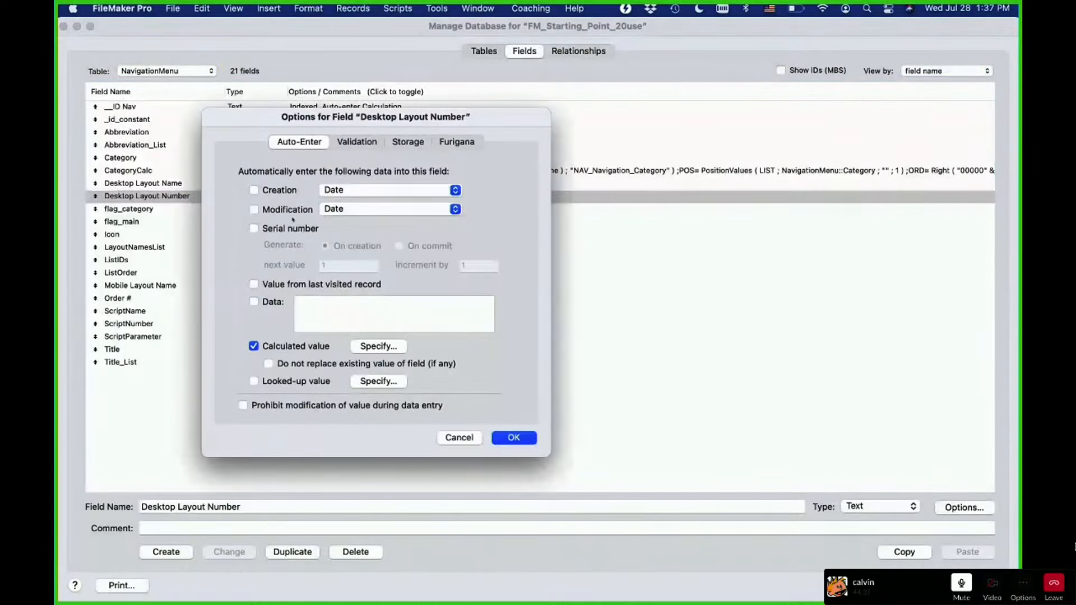
pyautogui.click(378, 346)
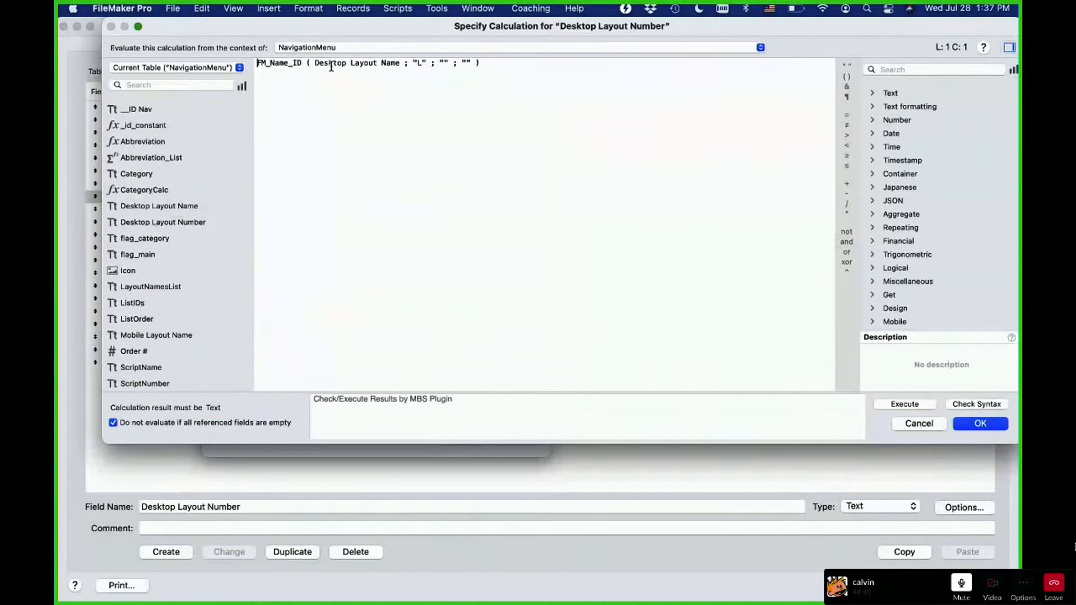
pyautogui.moveTo(316, 64); pyautogui.dragTo(399, 65)
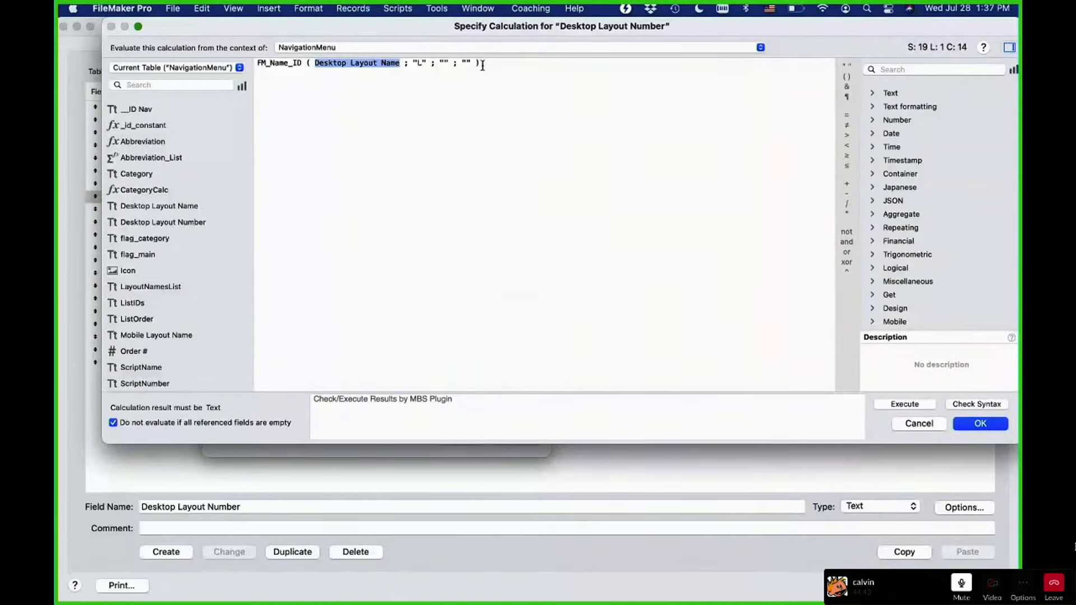
pyautogui.click(419, 62)
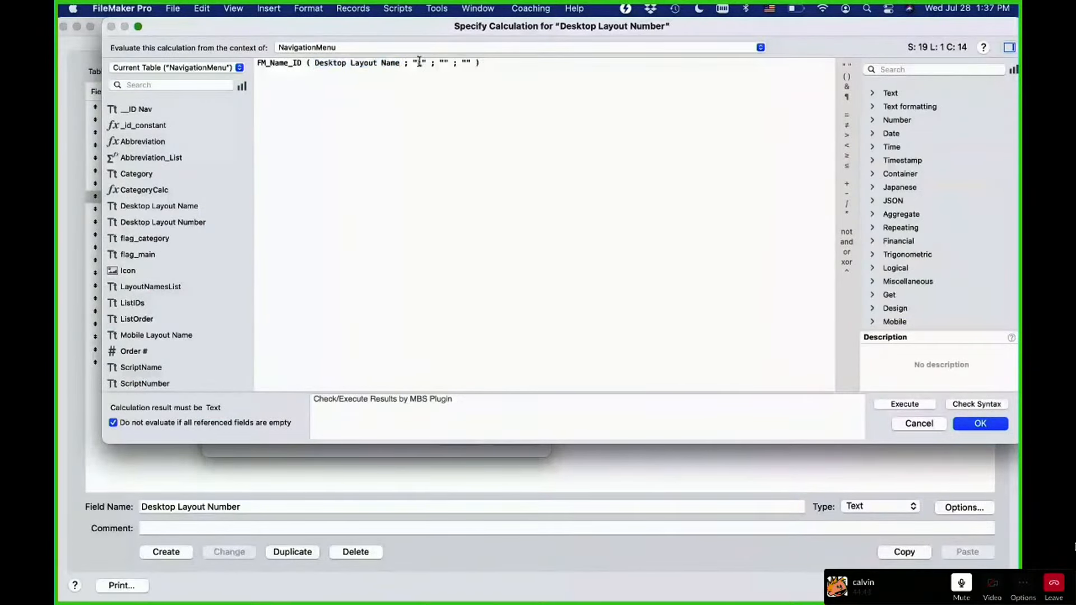
pyautogui.doubleClick(419, 61)
pyautogui.click(974, 426)
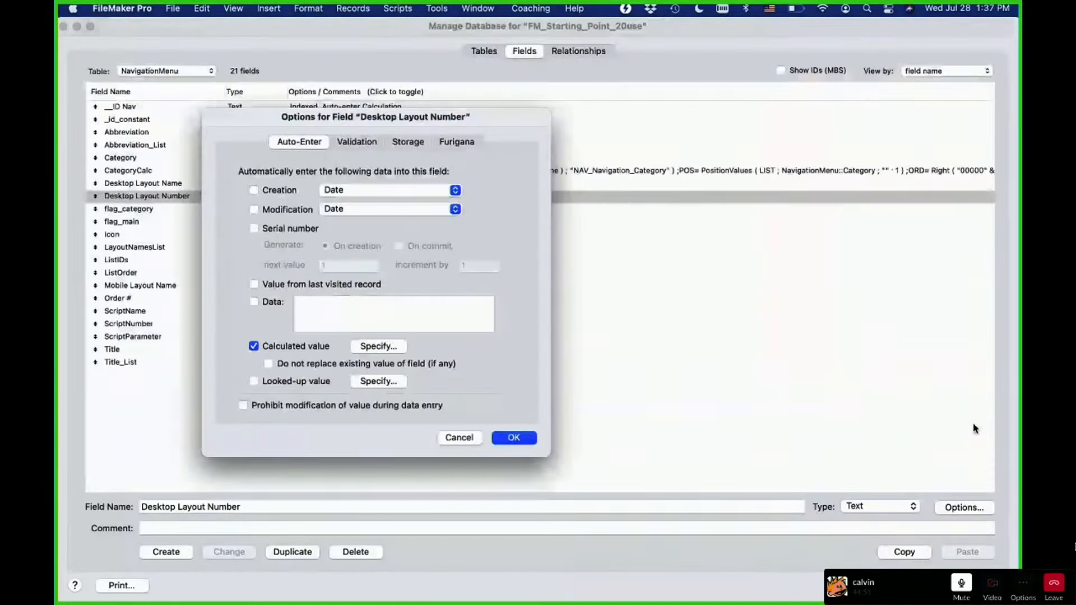
pyautogui.click(513, 438)
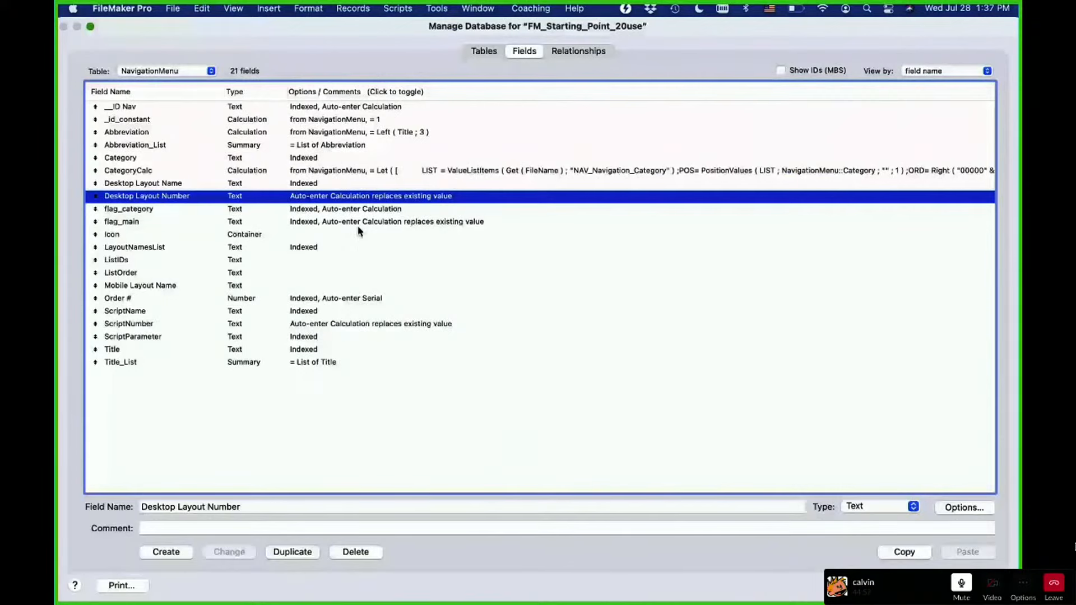
# Select the flag_category field, then leave Manage Database and look through the category groups in the navigation list card
pyautogui.click(352, 210)
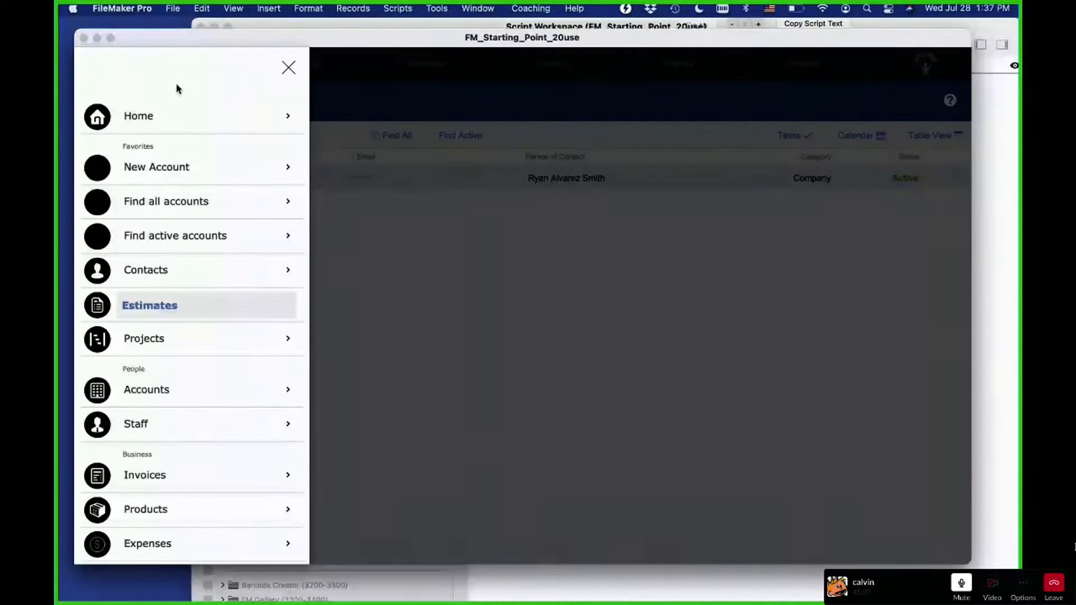
pyautogui.scroll(-5, 151, 375)
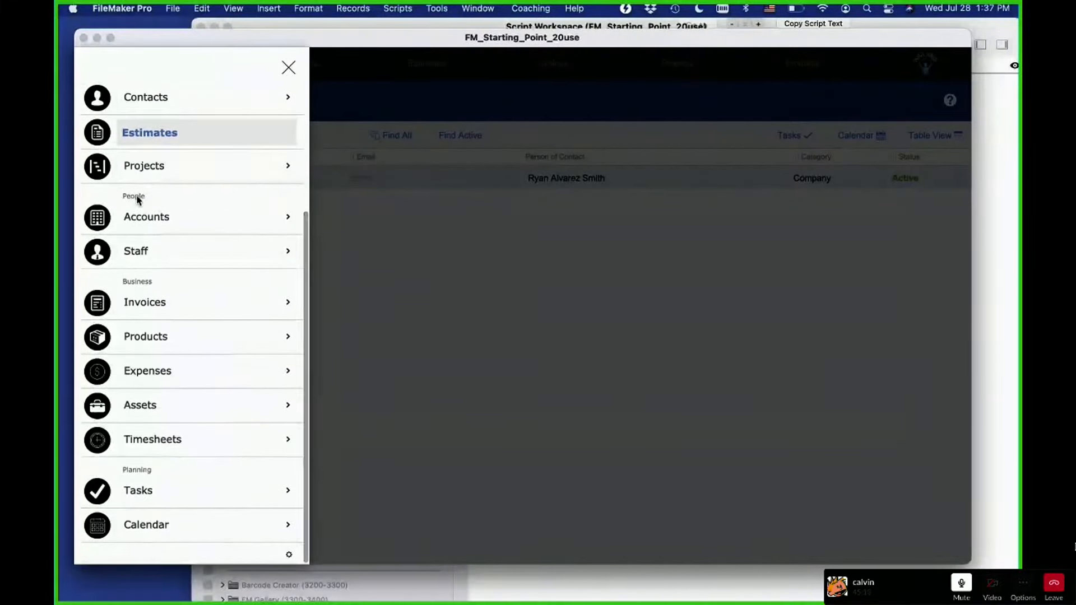
pyautogui.scroll(5, 137, 201)
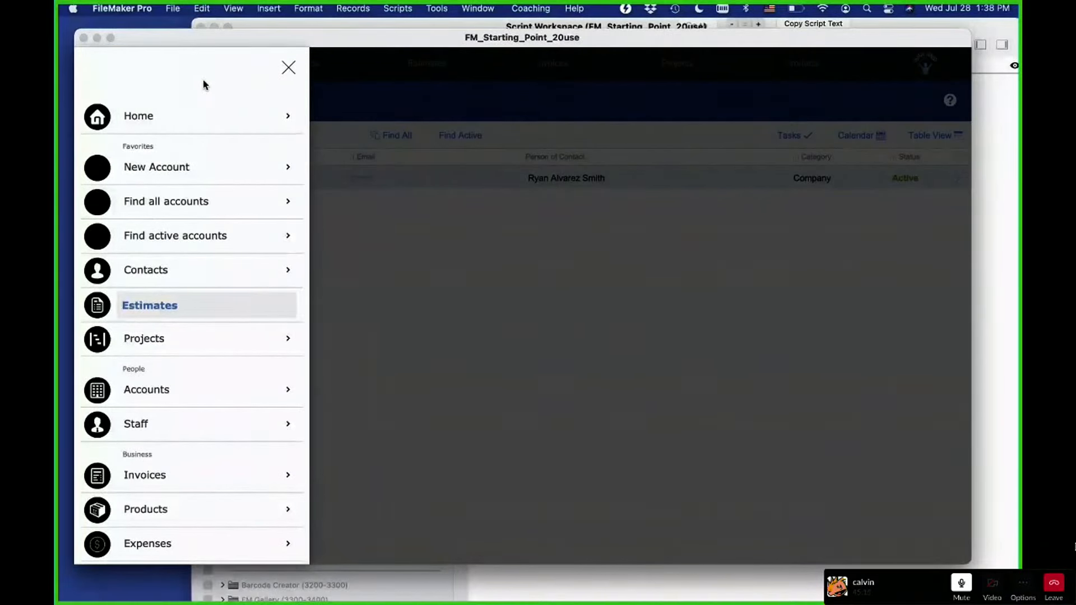
# Open the Navigation_Portal_Card layout from Manage Layouts and expand its Favorites and People categories
pyautogui.moveTo(409, 41); pyautogui.dragTo(424, 132)
pyautogui.press('super+w')
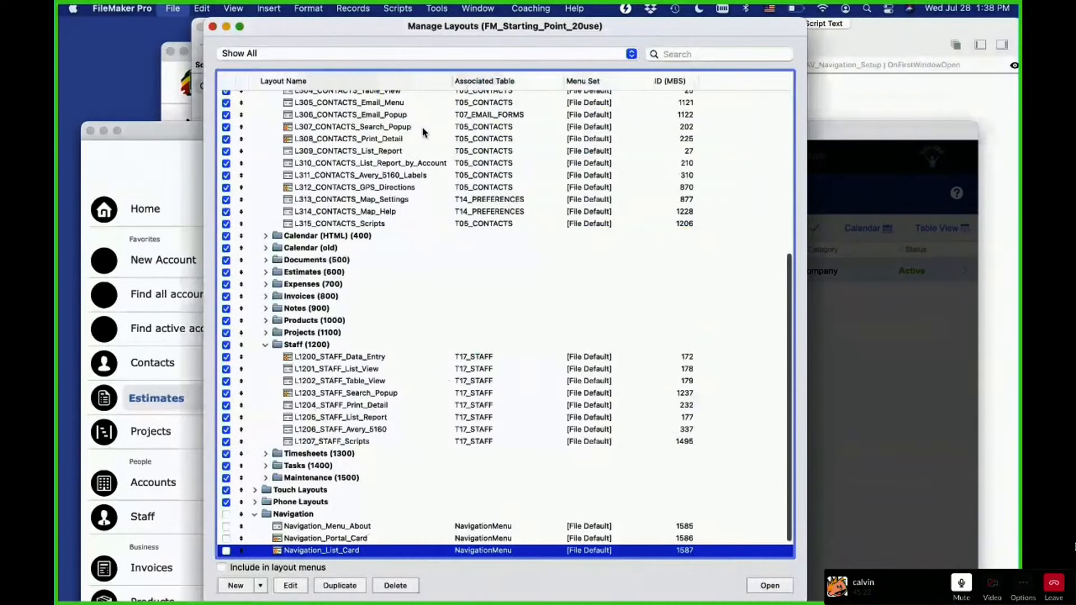
pyautogui.scroll(-2, 359, 504)
pyautogui.click(358, 514)
pyautogui.click(768, 585)
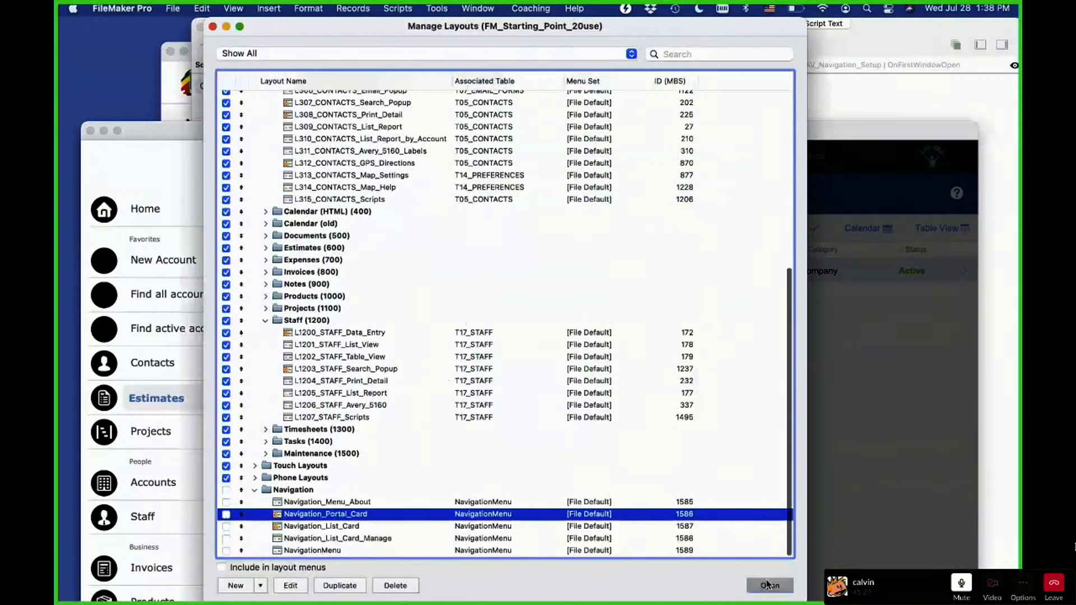
pyautogui.click(386, 188)
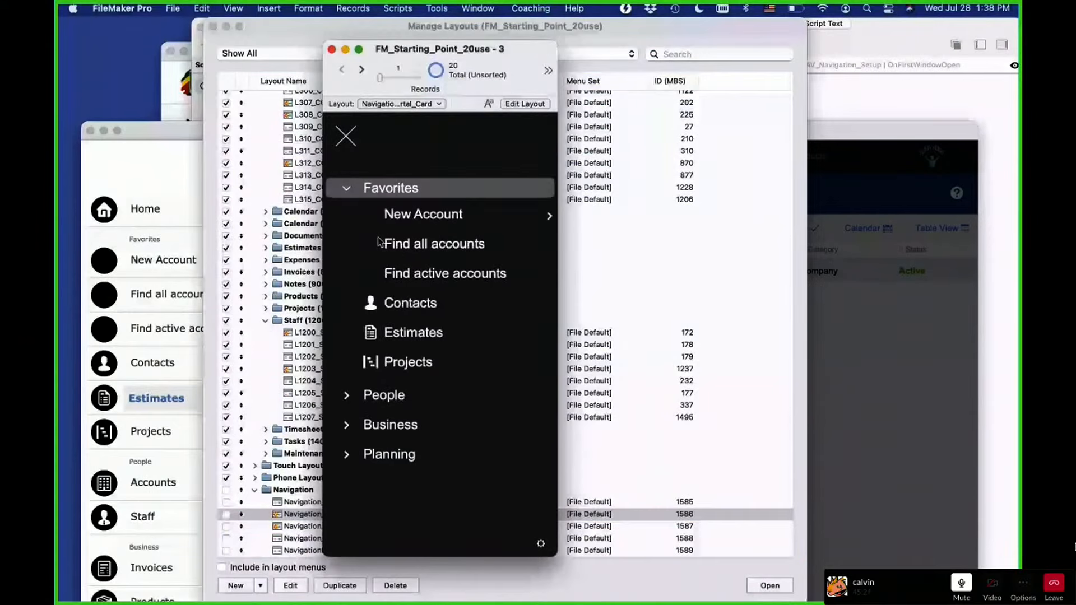
pyautogui.click(383, 396)
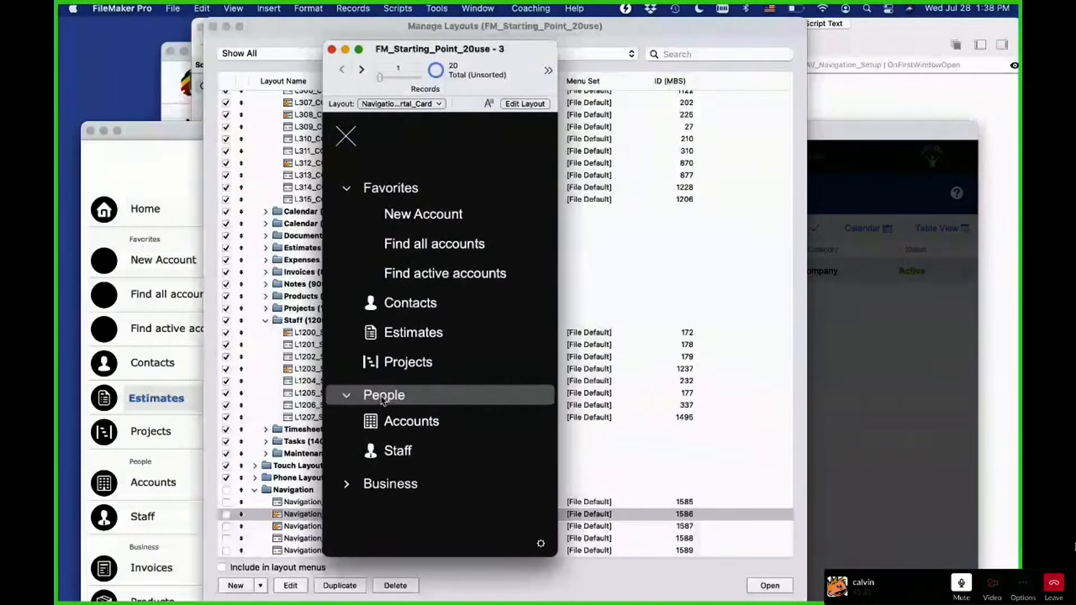
# Return to the navigation list card, open its menu entry management list and look through the entries down to Calendar
pyautogui.click(149, 204)
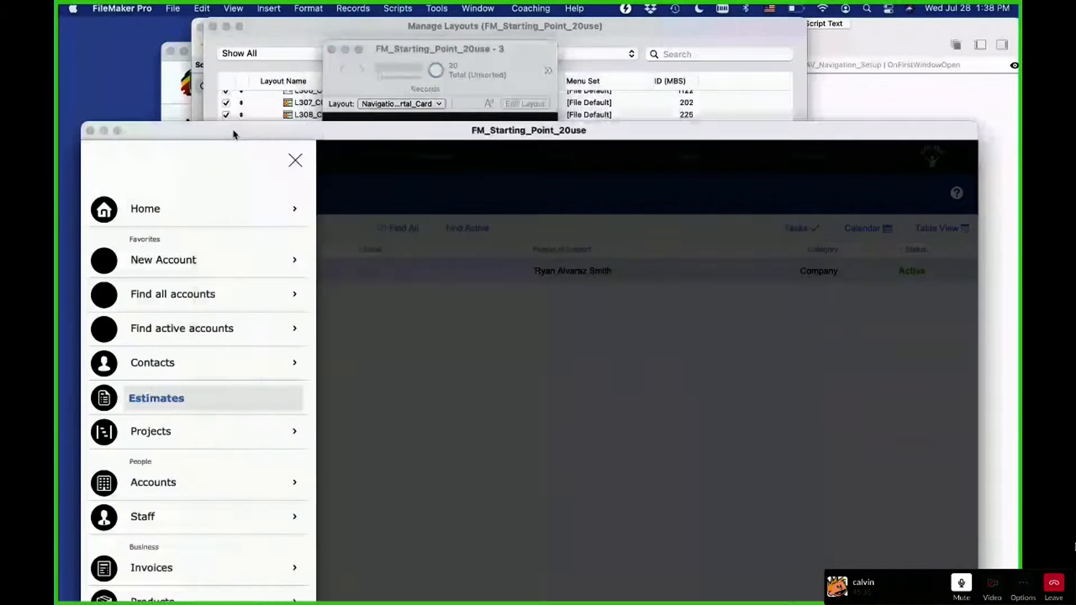
pyautogui.moveTo(233, 133); pyautogui.dragTo(225, 18)
pyautogui.scroll(-5, 269, 464)
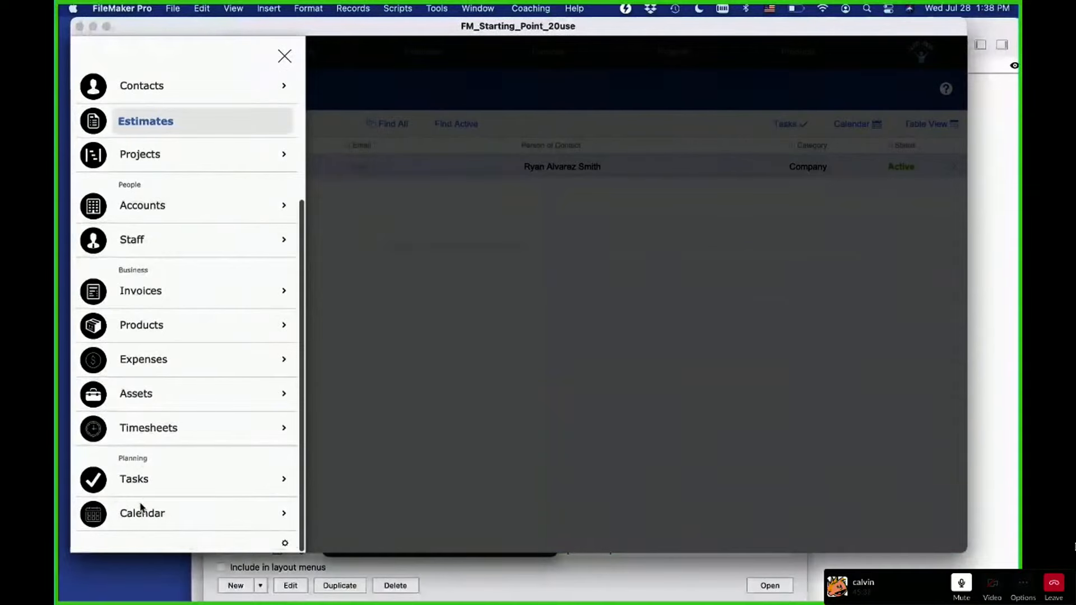
pyautogui.click(286, 544)
pyautogui.scroll(-10, 288, 548)
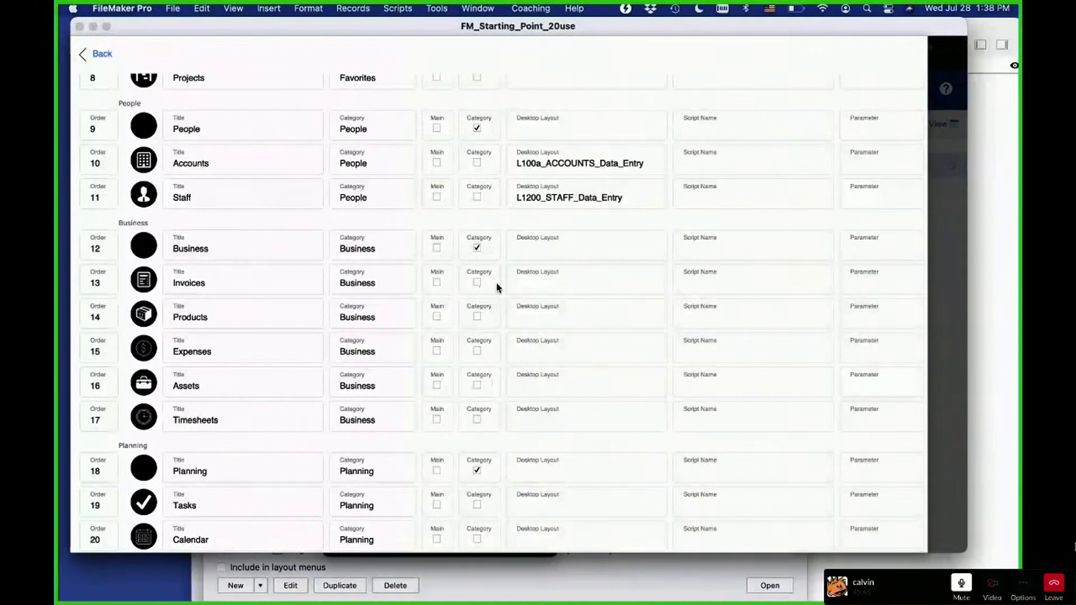
# Examine the flag_category and flag_main fields of the NavigationMenu table in Manage Database, then close it
pyautogui.moveTo(396, 32); pyautogui.dragTo(360, 283)
pyautogui.click(406, 171)
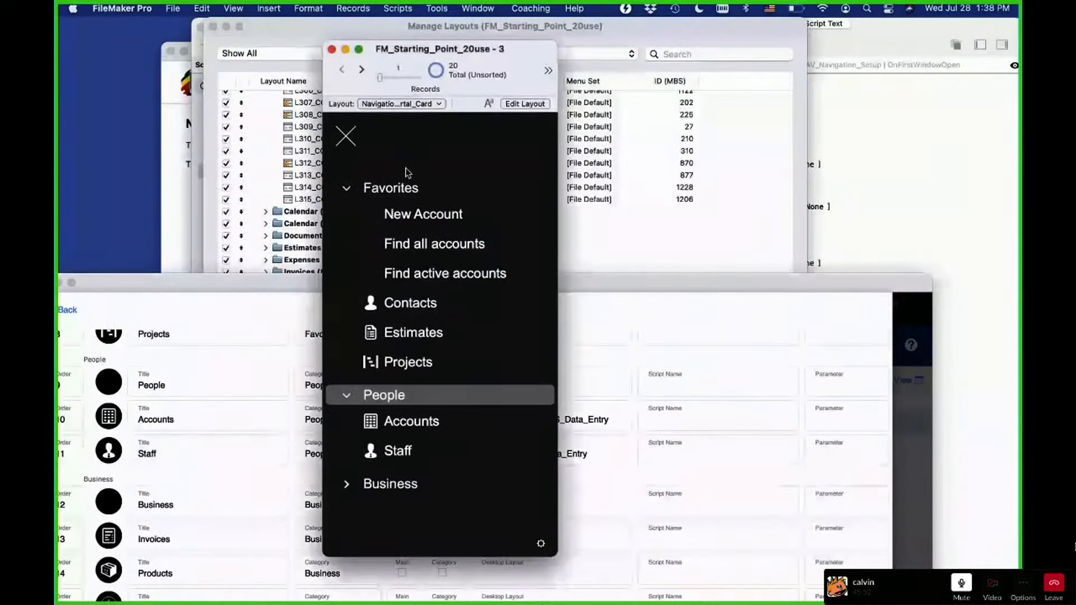
pyautogui.press('super+shift+d')
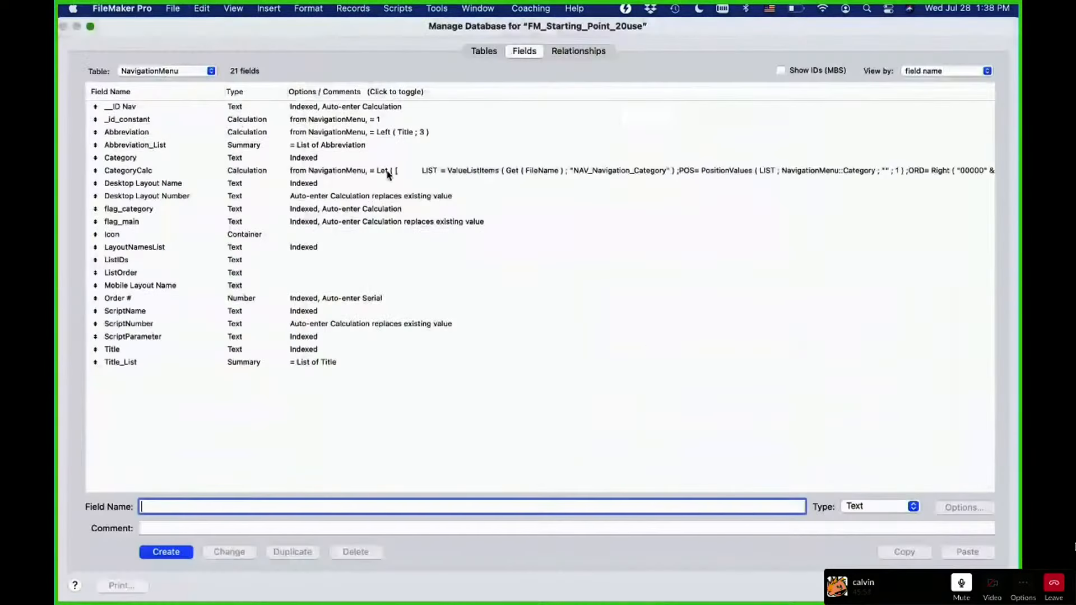
pyautogui.click(156, 222)
pyautogui.press('Up')
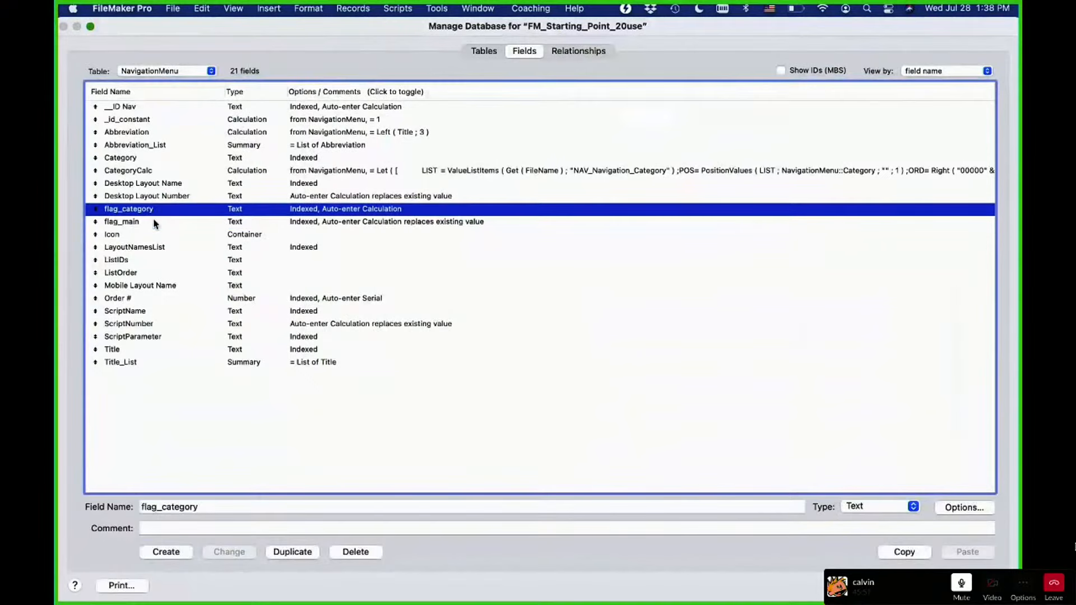
pyautogui.press('Down')
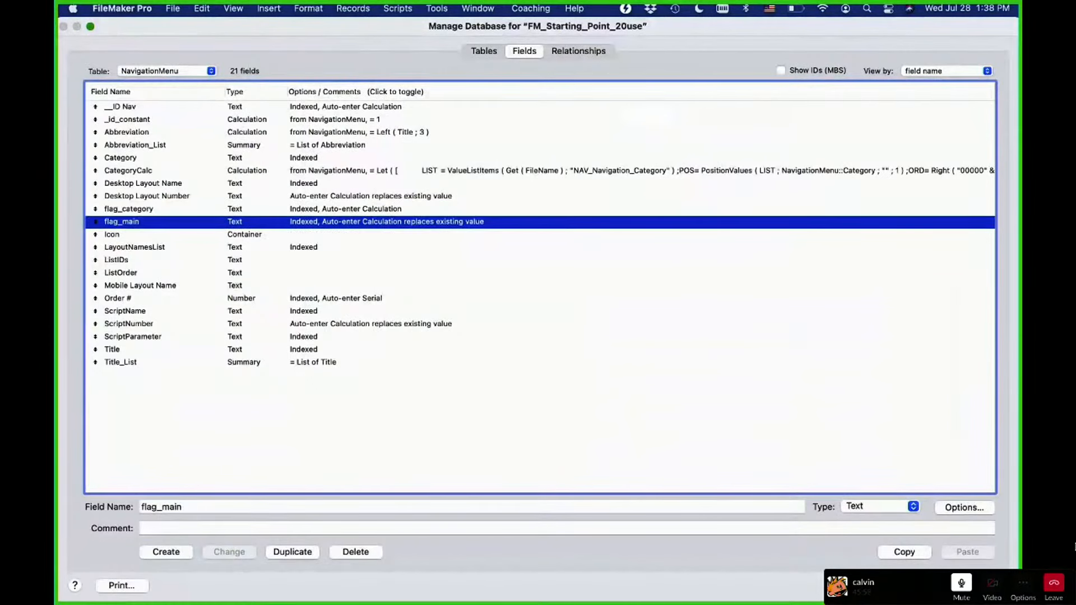
pyautogui.press('Return')
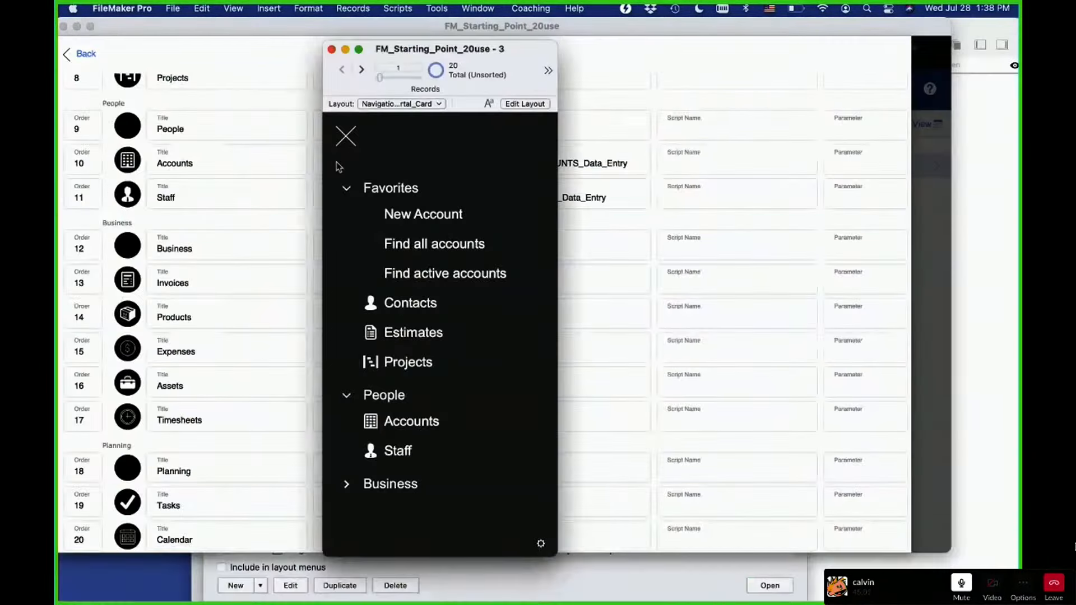
# Flag the Home entry as Main in the menu entry management list
pyautogui.click(297, 94)
pyautogui.scroll(8, 296, 101)
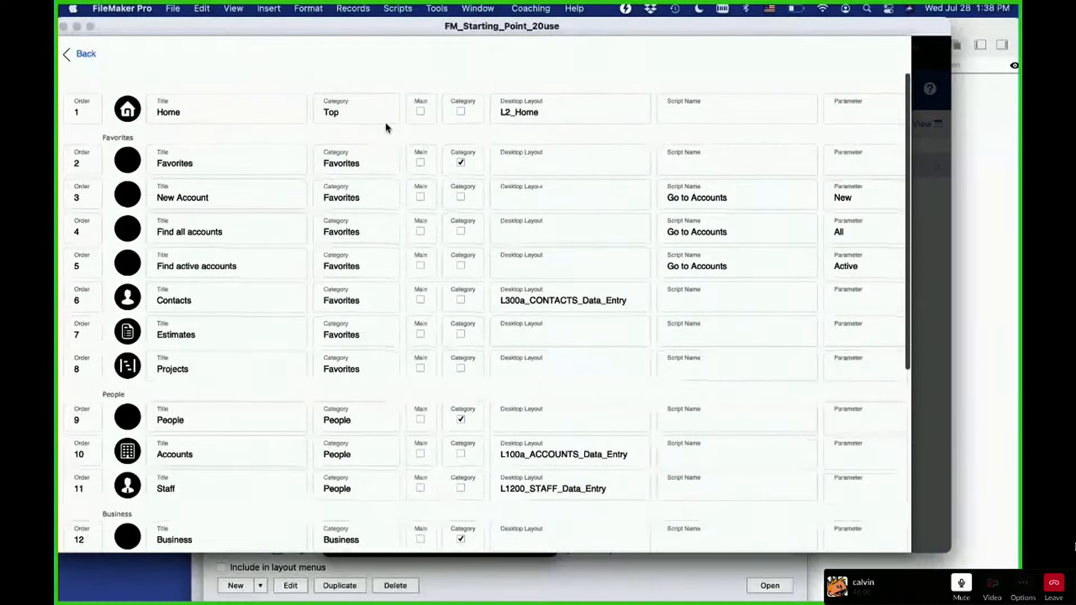
pyautogui.click(420, 111)
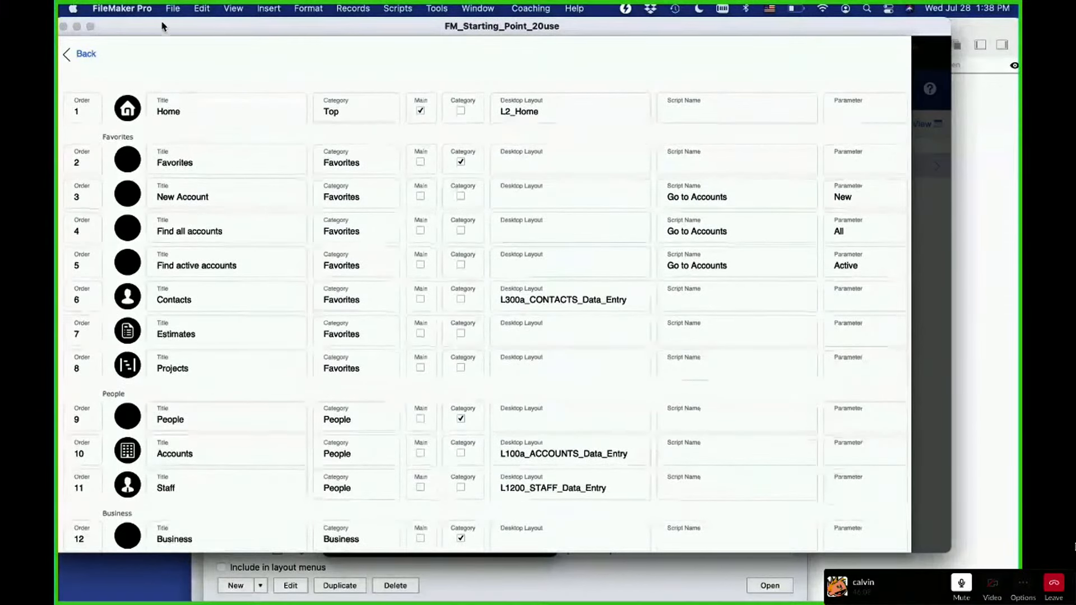
pyautogui.moveTo(162, 26); pyautogui.dragTo(201, 26)
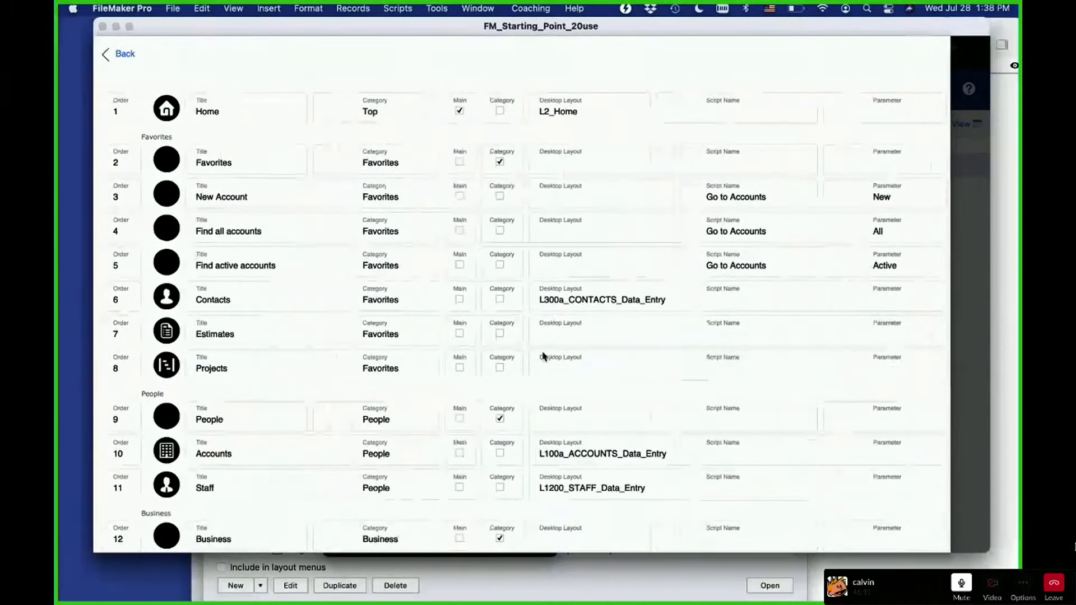
# Bring the Navigation_Portal_Card window forward and test its Favorites category by collapsing and expanding it
pyautogui.hotkey('ctrl', 'Up')
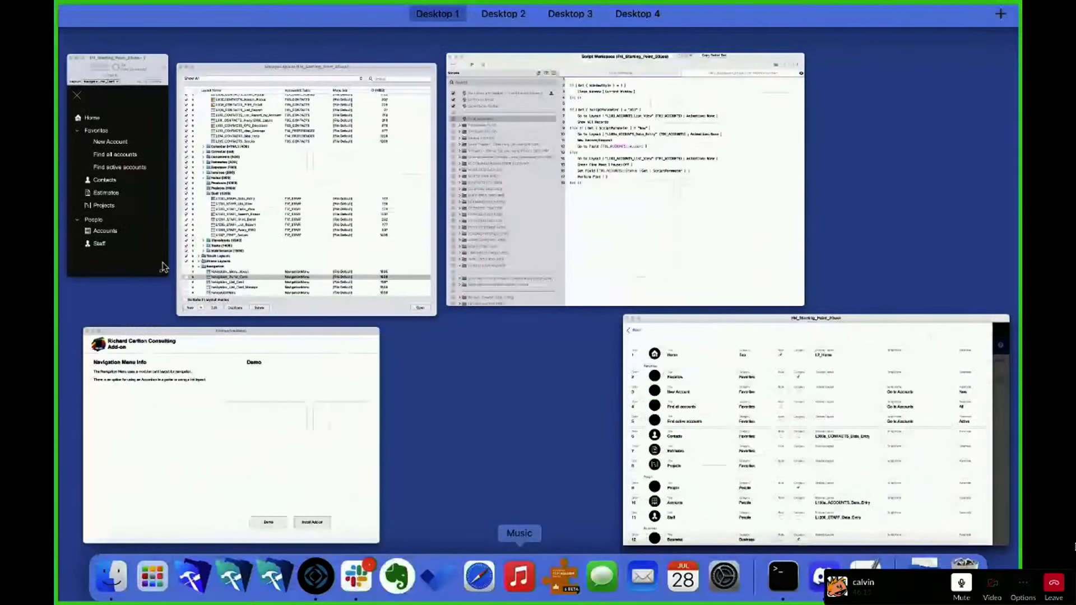
pyautogui.click(163, 267)
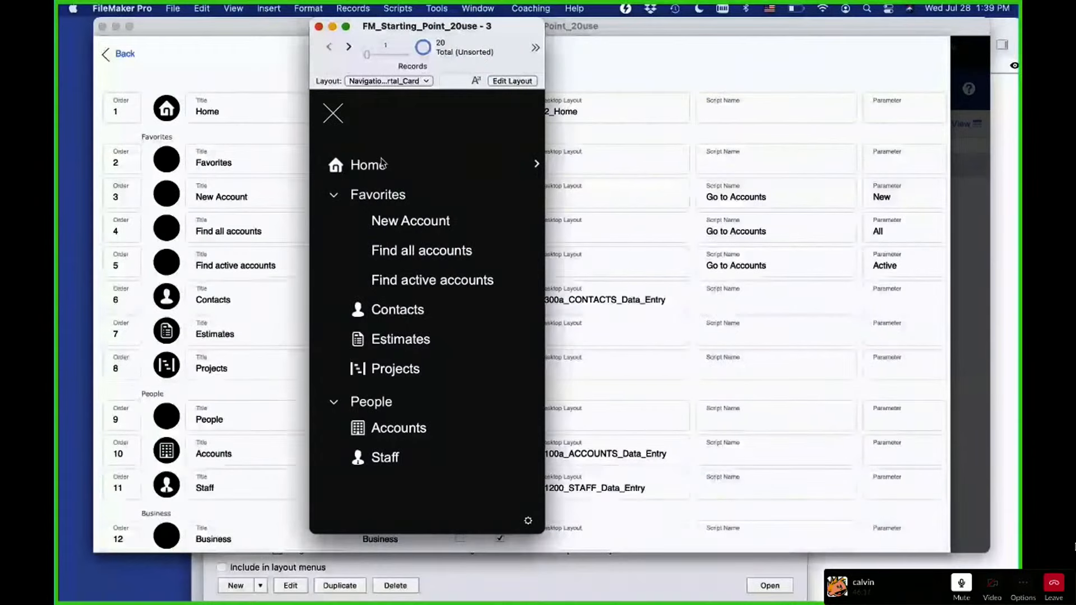
pyautogui.click(335, 196)
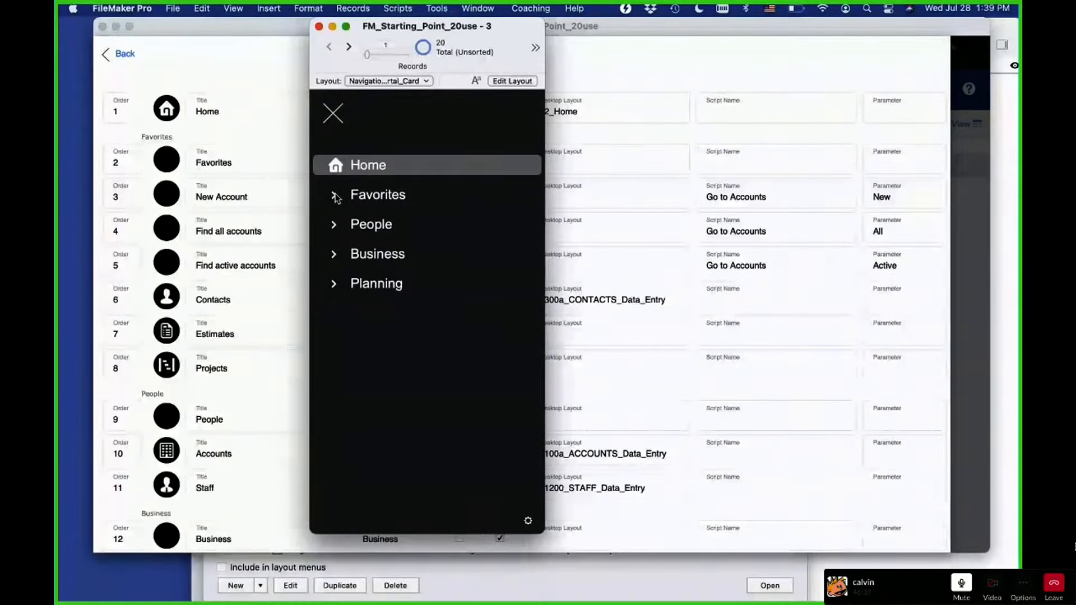
pyautogui.click(335, 195)
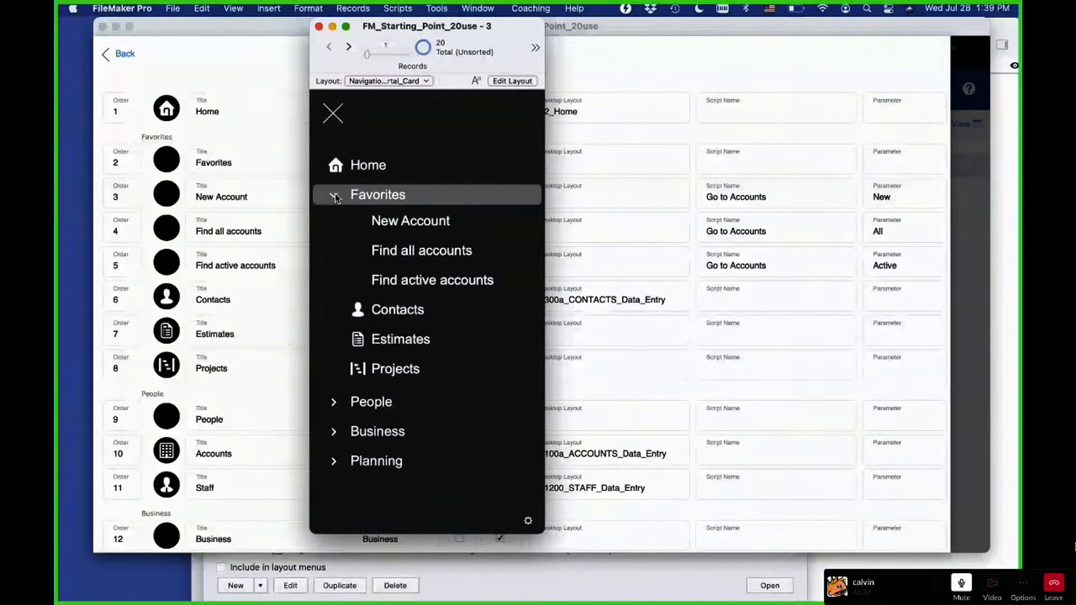
# Collapse the Favorites category in the portal card, then open a new window and choose the card's Home entry
pyautogui.click(334, 195)
pyautogui.click(335, 195)
pyautogui.click(335, 196)
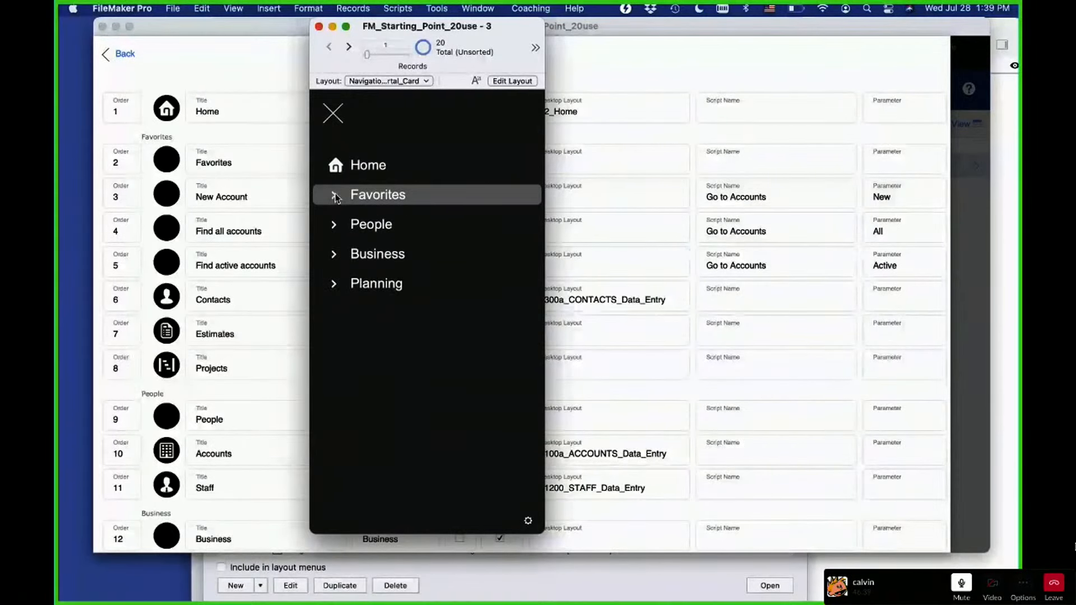
pyautogui.click(478, 8)
pyautogui.click(482, 29)
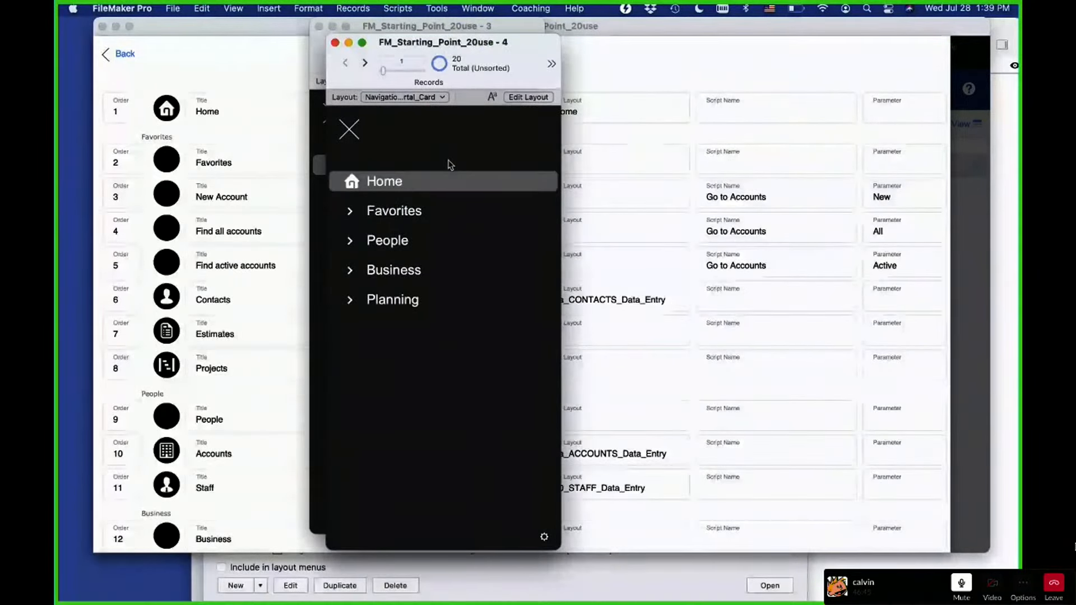
pyautogui.click(449, 161)
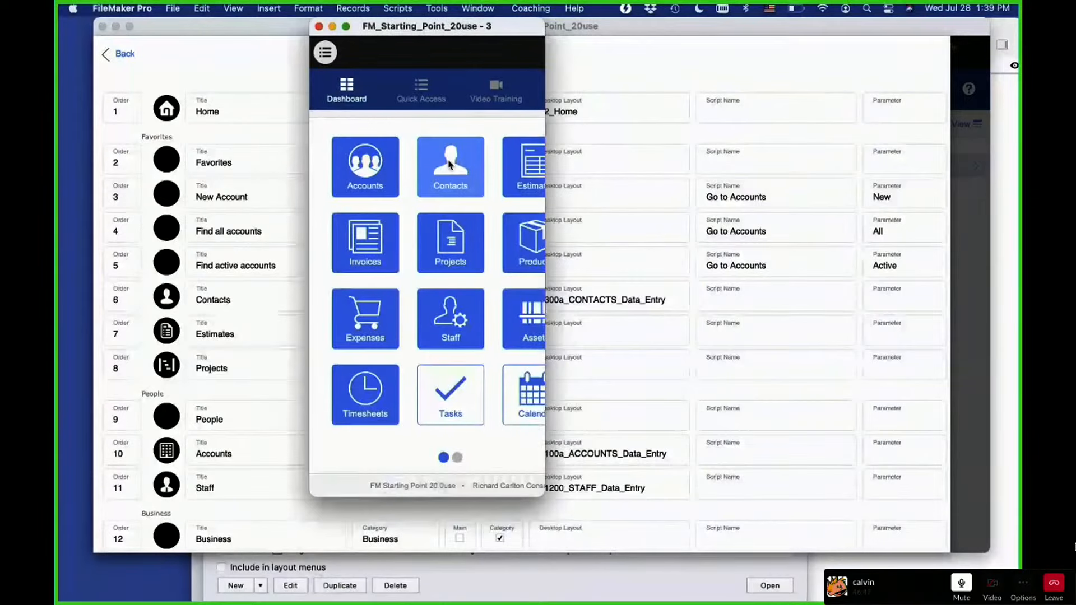
# Check the navigation list card from the Home dashboard by opening and closing it twice
pyautogui.moveTo(393, 31); pyautogui.dragTo(392, 31)
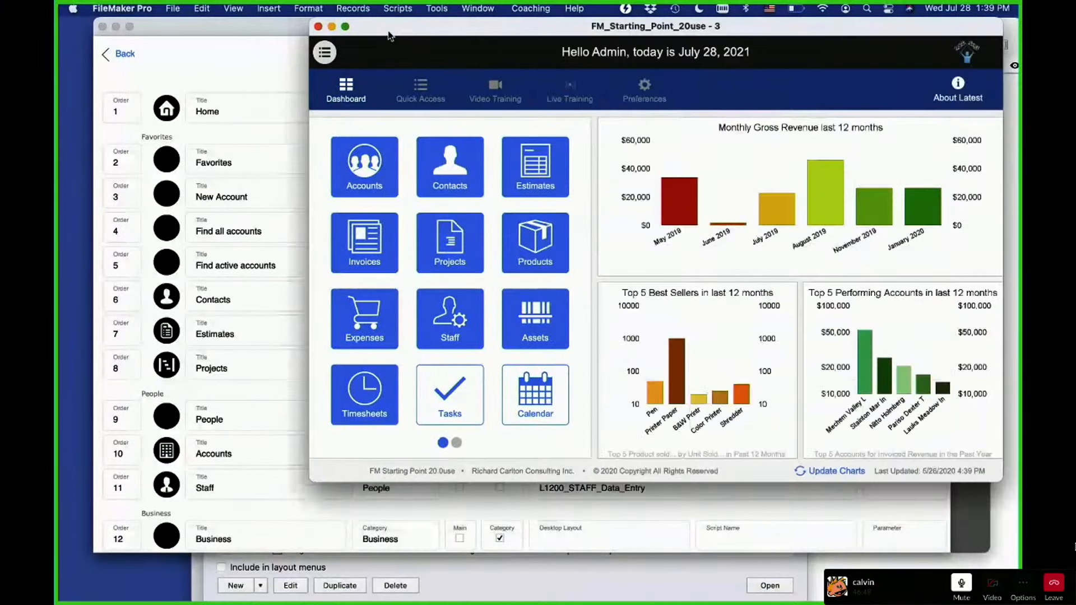
pyautogui.click(327, 52)
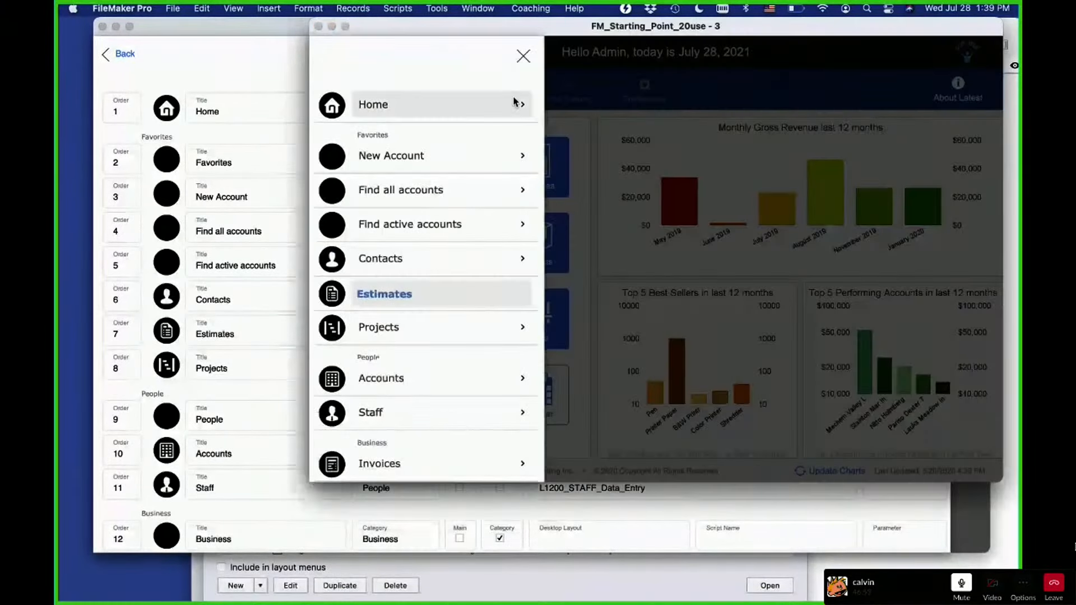
pyautogui.click(523, 56)
pyautogui.click(324, 51)
pyautogui.click(523, 56)
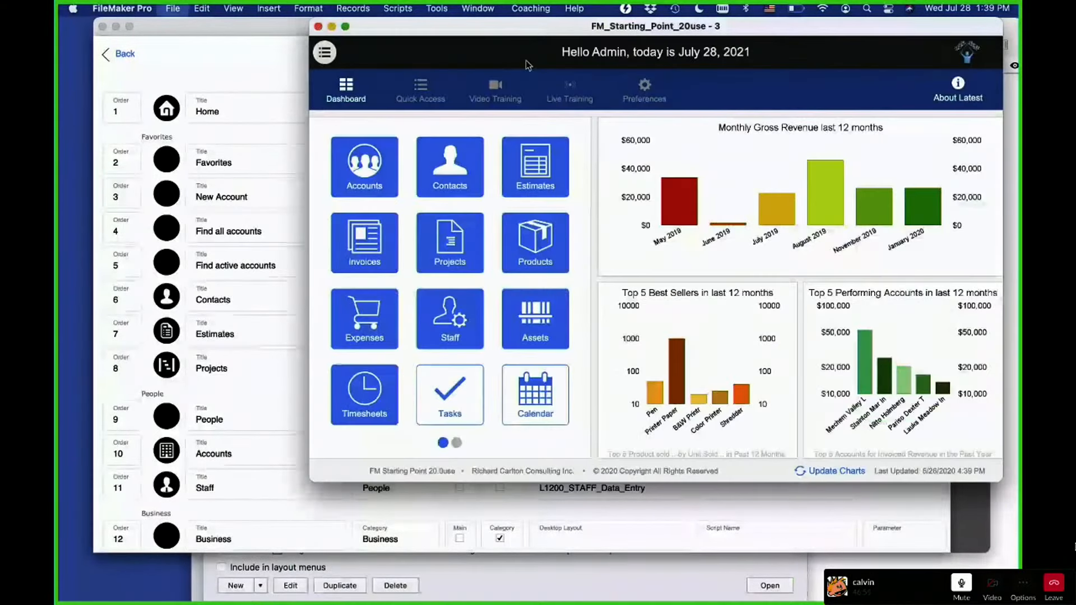
# Open the Navigation_Portal_Card layout in its own window, expand Favorites and move the window aside
pyautogui.press('super+shift+l')
pyautogui.click(772, 584)
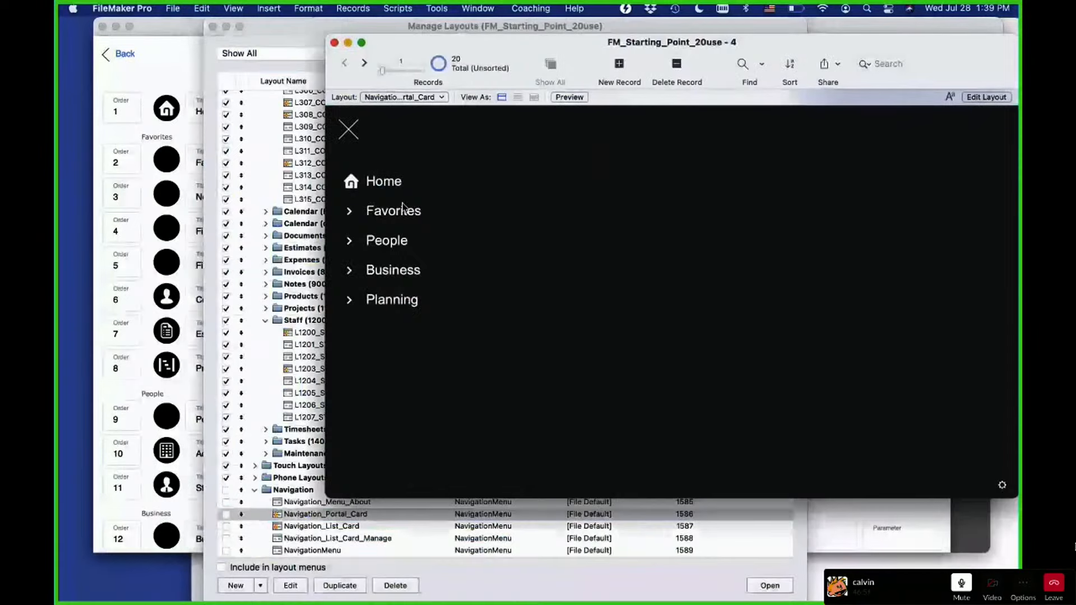
pyautogui.click(402, 209)
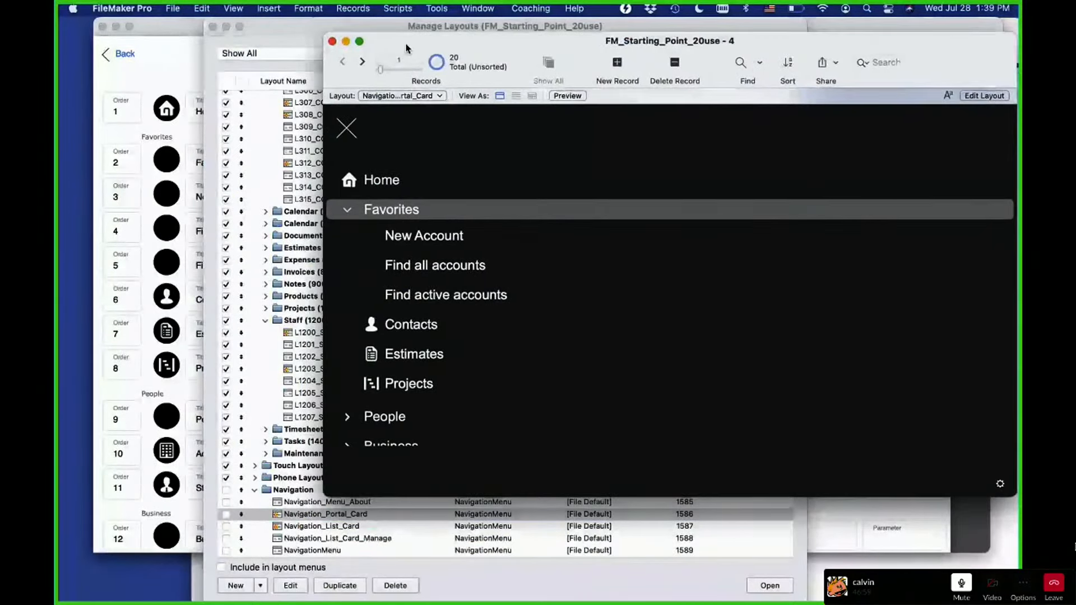
pyautogui.moveTo(408, 44); pyautogui.dragTo(256, 7)
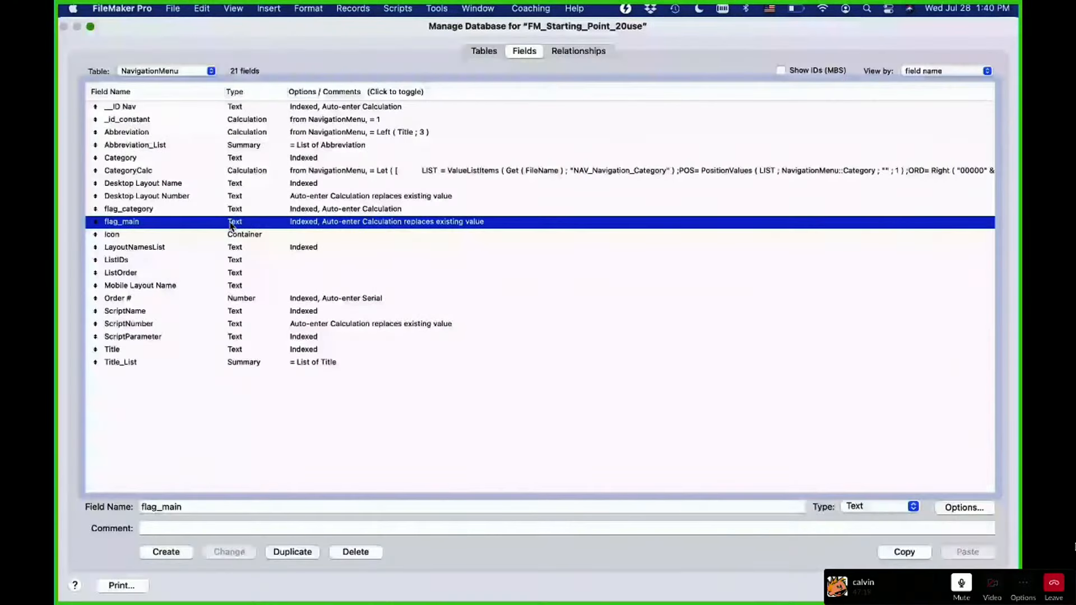
# Examine the Icon and LayoutNamesList fields of the NavigationMenu table, then return to the menu entry management list
pyautogui.press('Down')
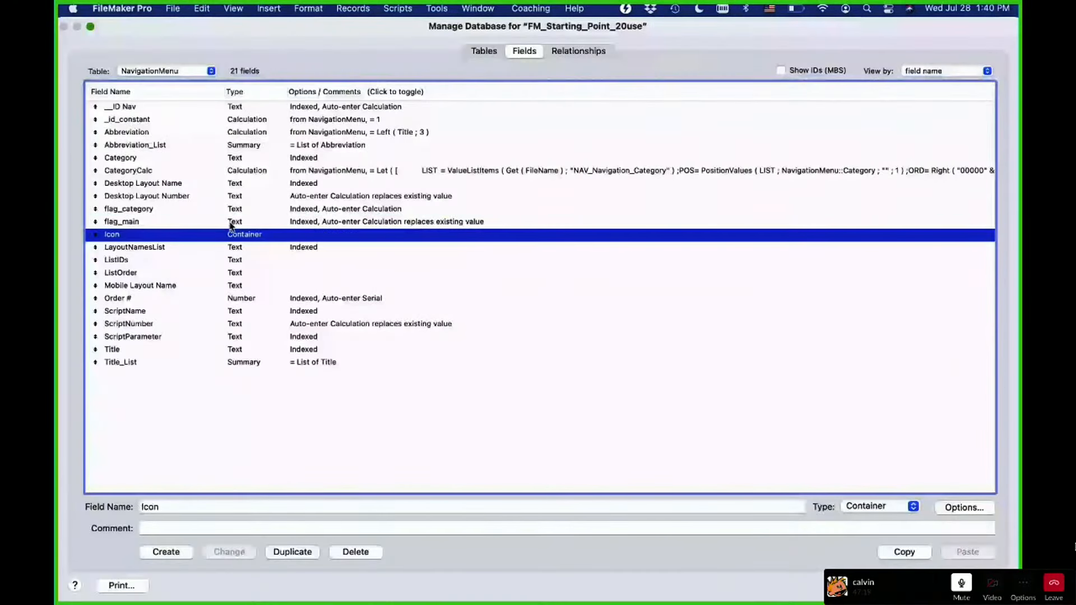
pyautogui.press('Down')
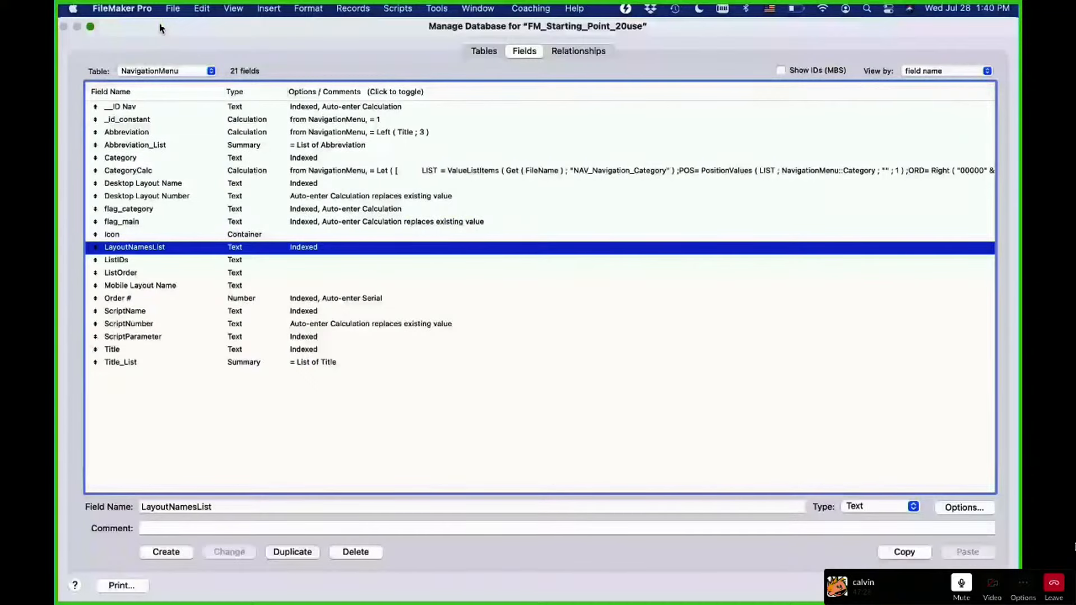
pyautogui.moveTo(160, 28); pyautogui.dragTo(667, 28)
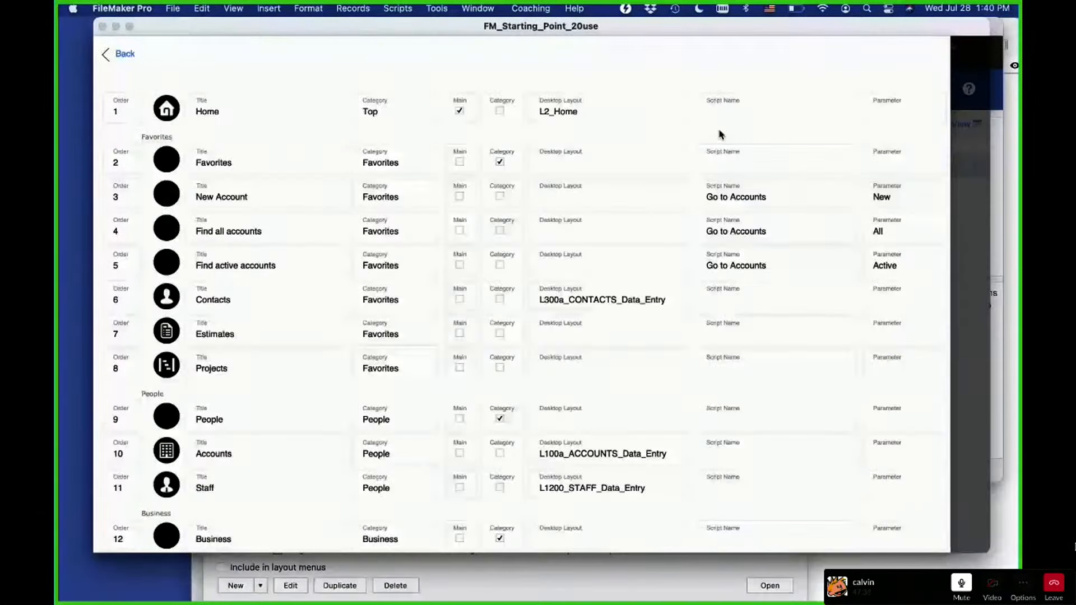
# Look through the layout names offered for the Home entry's Desktop Layout, then leave the choice as it is
pyautogui.click(611, 111)
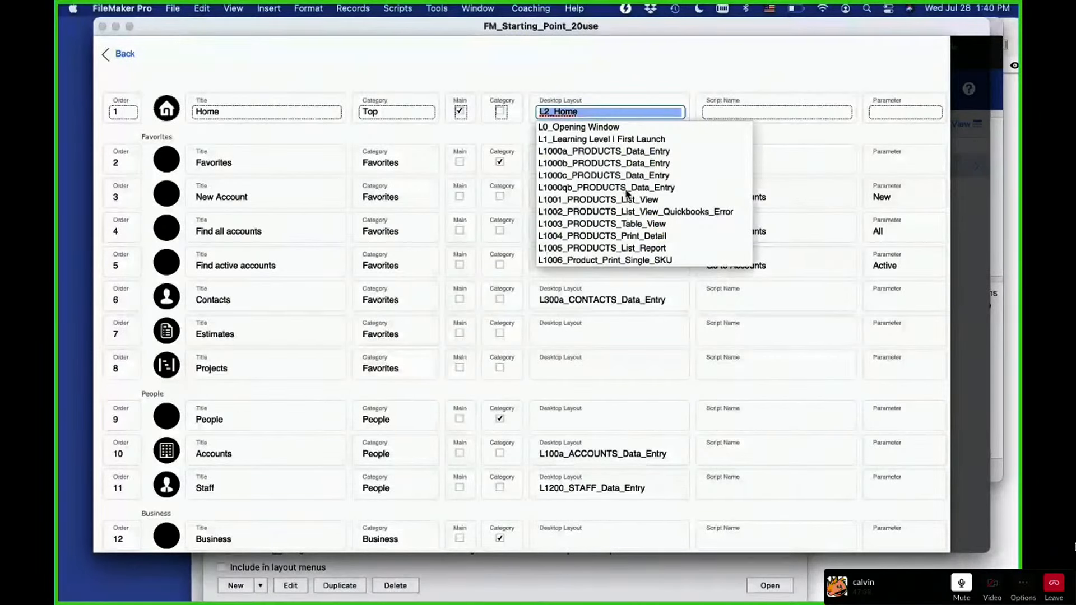
pyautogui.scroll(-3, 627, 192)
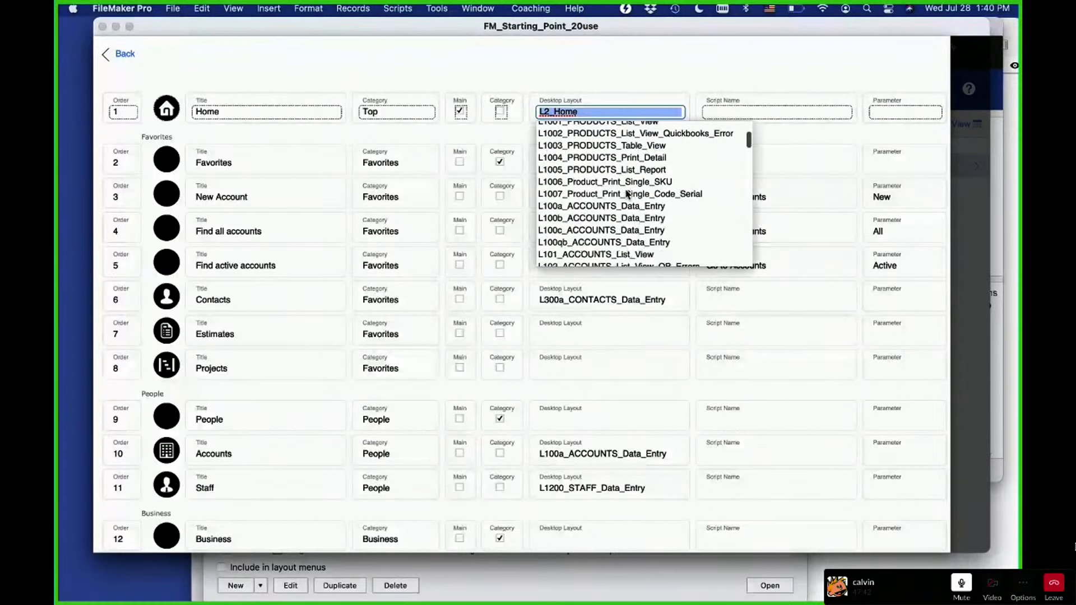
pyautogui.scroll(-20, 627, 193)
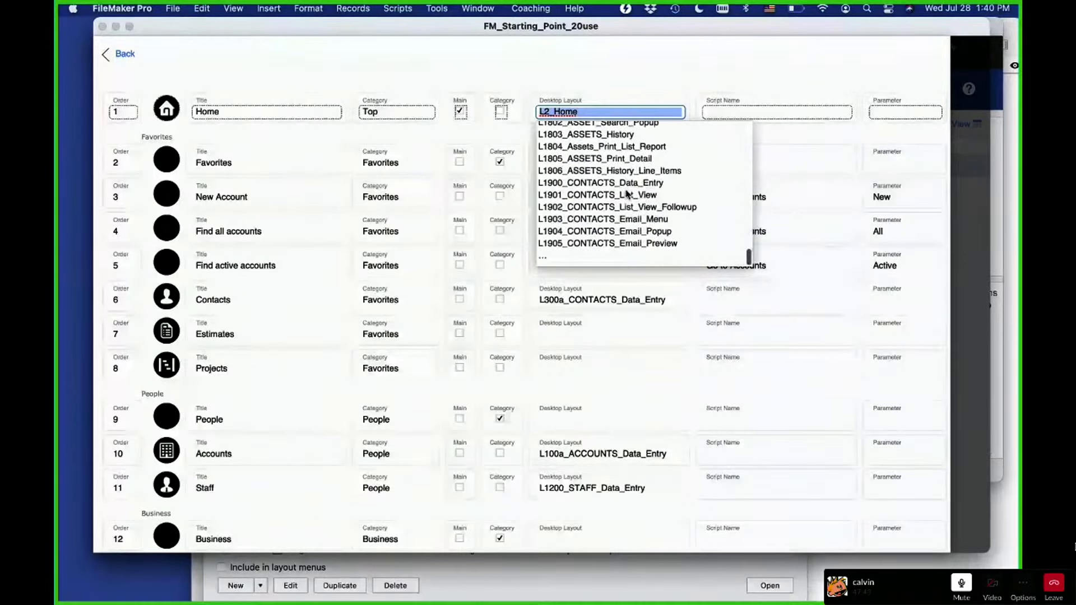
pyautogui.scroll(20, 627, 194)
pyautogui.scroll(-20, 627, 194)
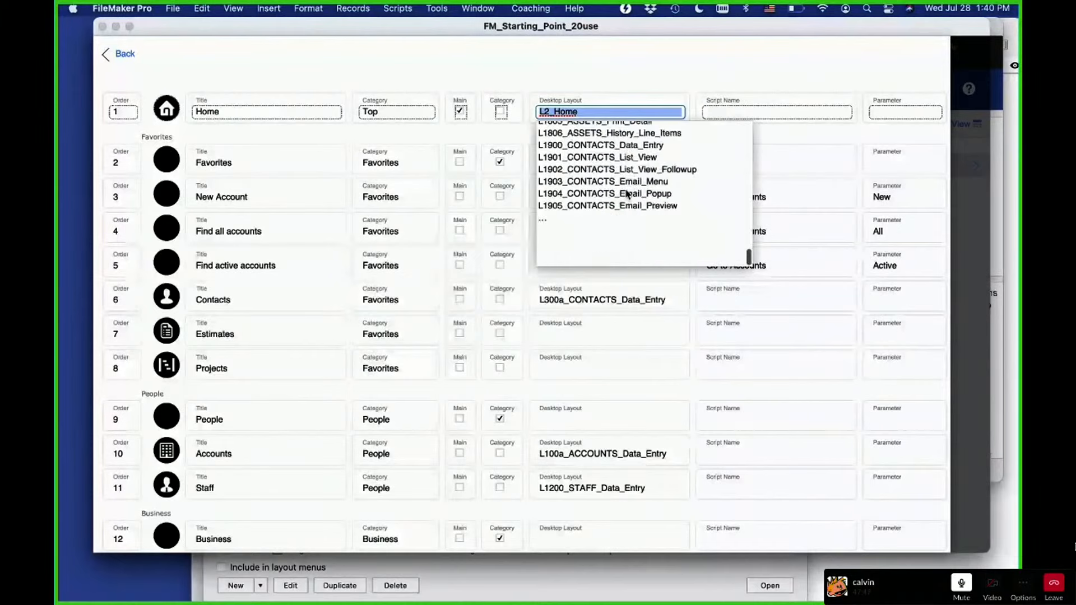
pyautogui.scroll(2, 627, 194)
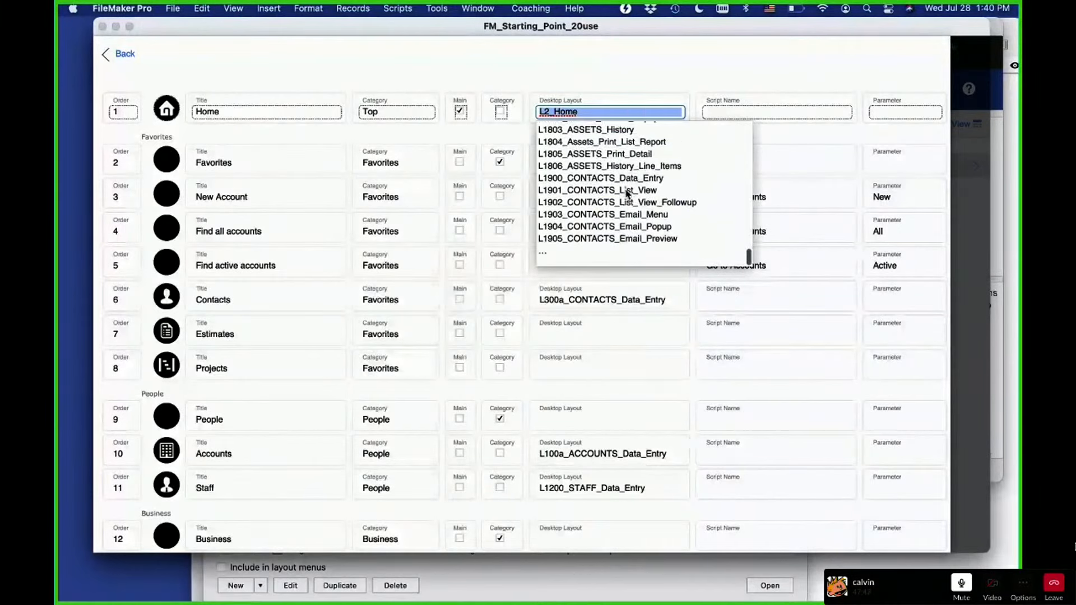
pyautogui.scroll(20, 627, 193)
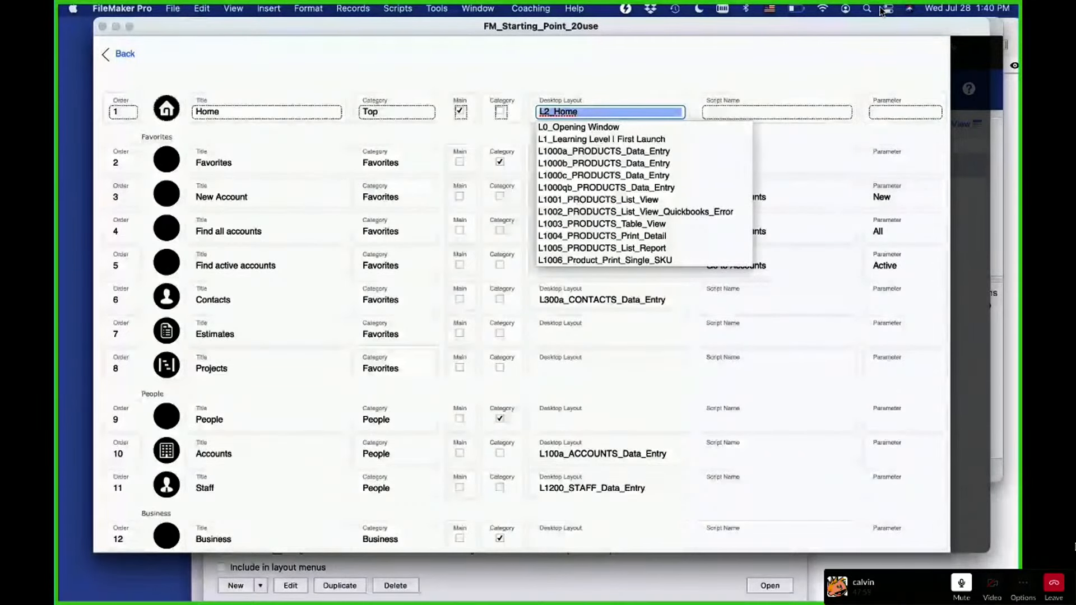
pyautogui.moveTo(885, 24); pyautogui.dragTo(839, 115)
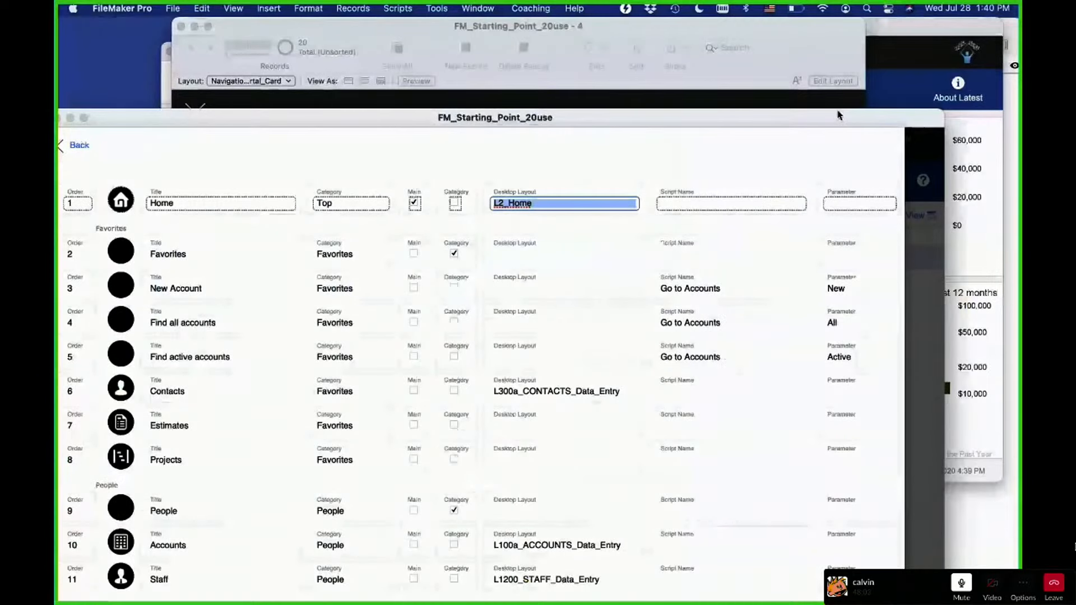
# Examine the ListIDs, ListOrder, Mobile Layout Name and Order # fields of the NavigationMenu table in Manage Database
pyautogui.press('super+shift+d')
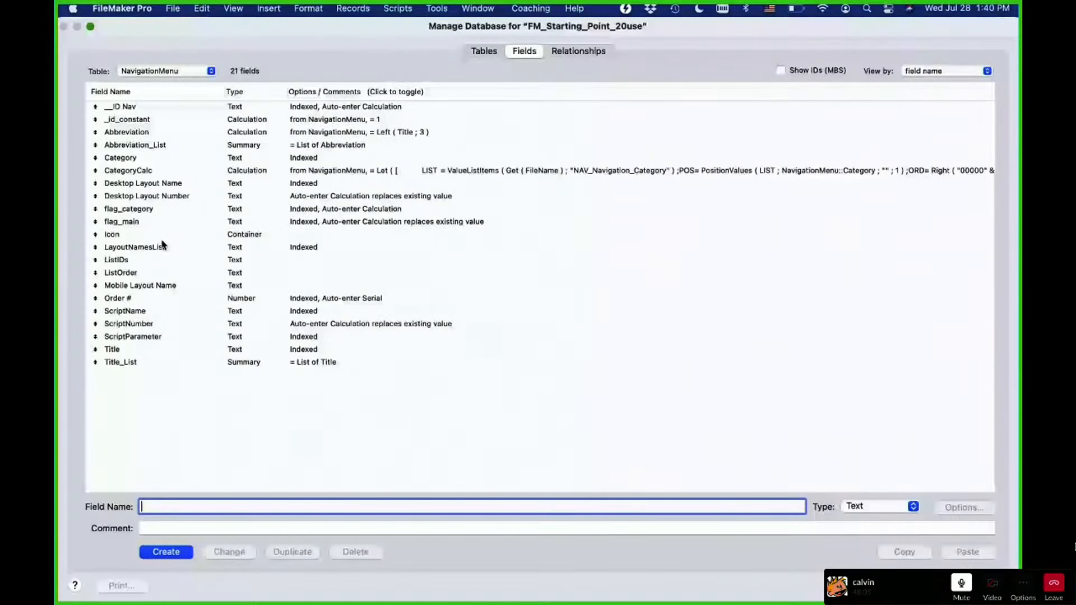
pyautogui.click(157, 273)
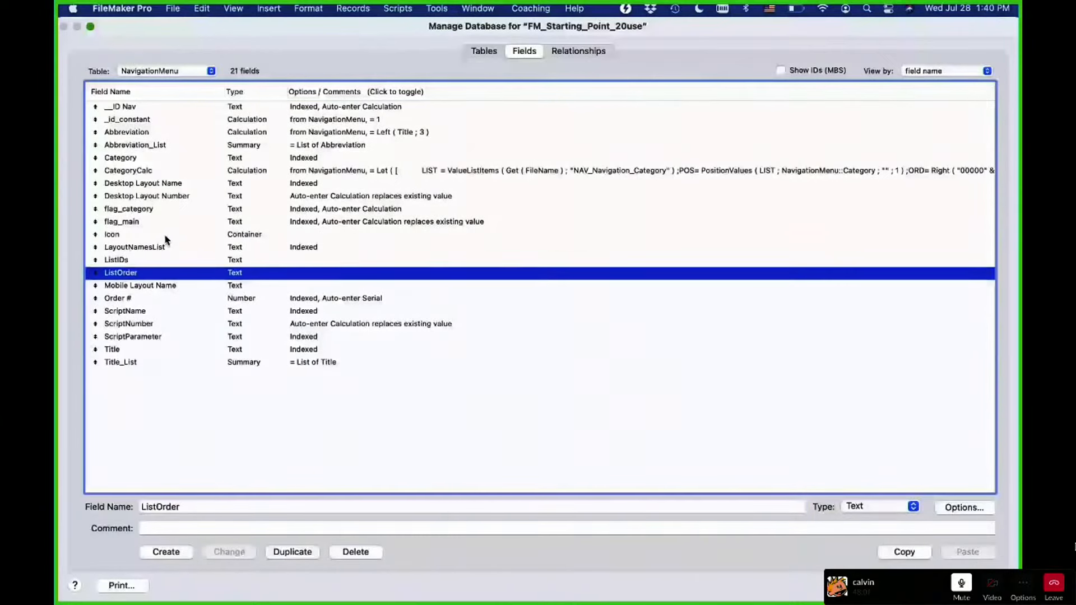
pyautogui.press('Up')
pyautogui.press('Down')
pyautogui.press('Up')
pyautogui.press('Down')
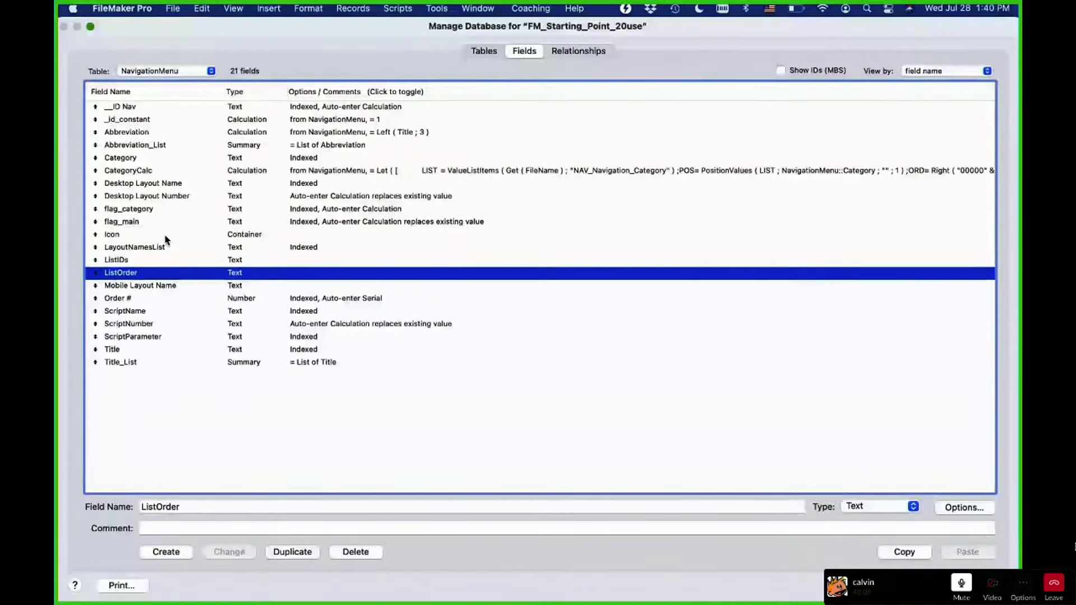
pyautogui.press('Down')
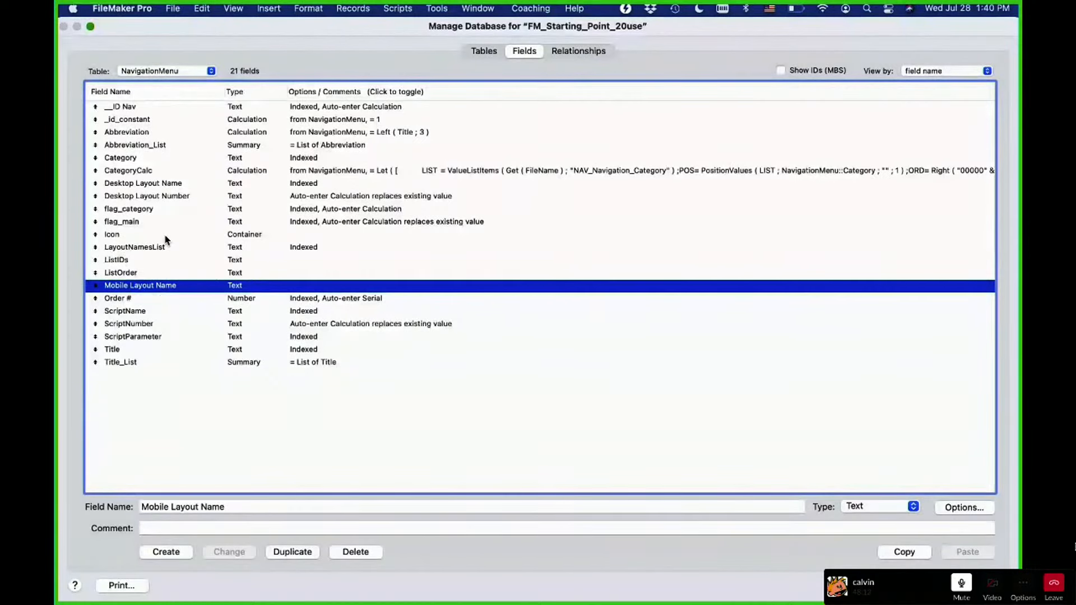
pyautogui.press('Down')
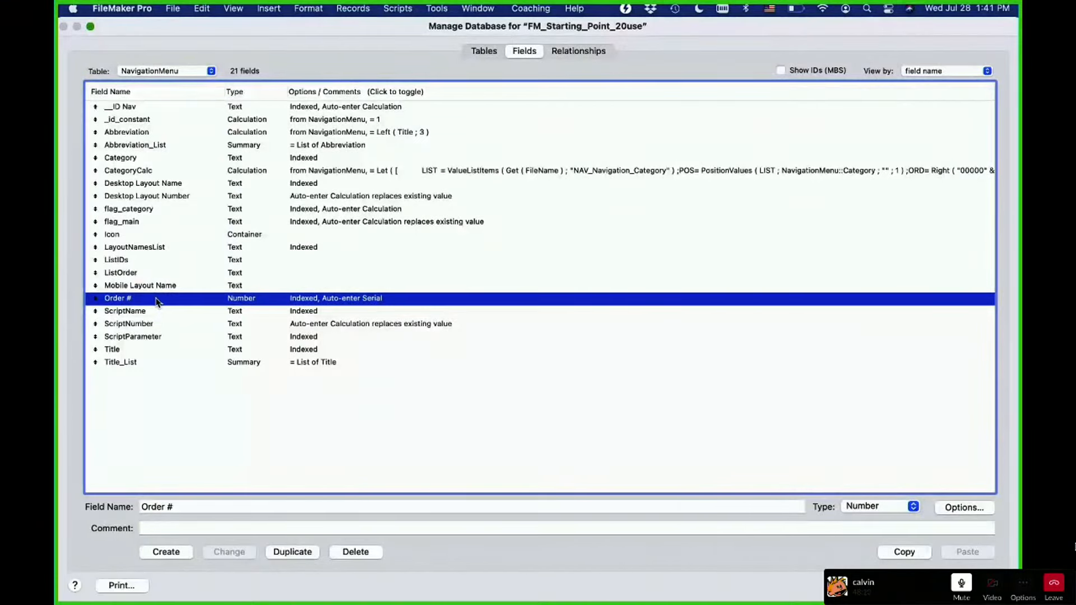
# Examine the script fields, Desktop Layout Number, Title and Title_List in the NavigationMenu table, then close Manage Database
pyautogui.press('Down')
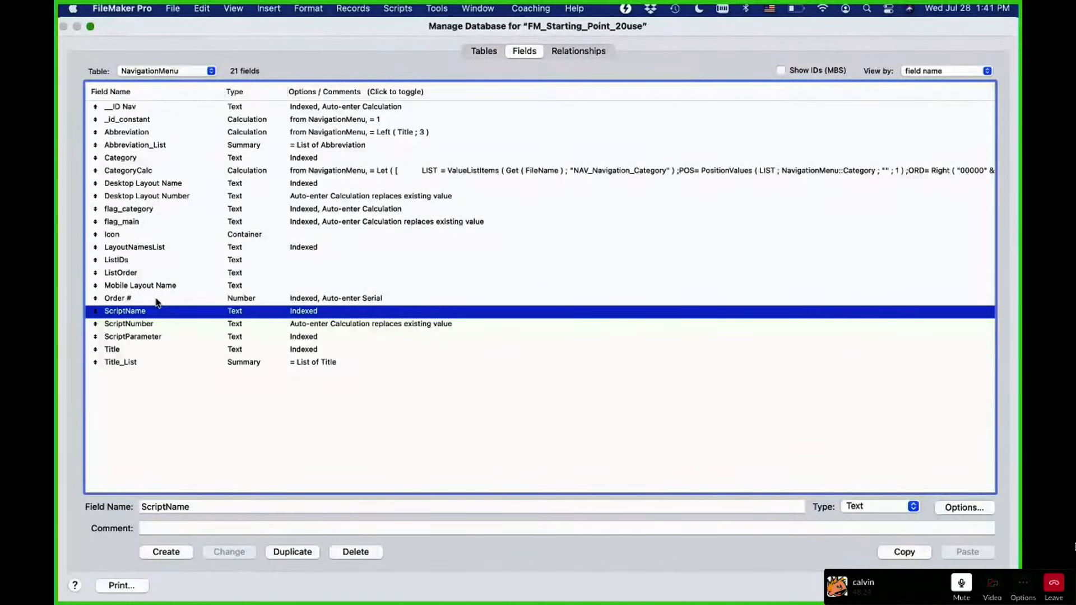
pyautogui.press('Down')
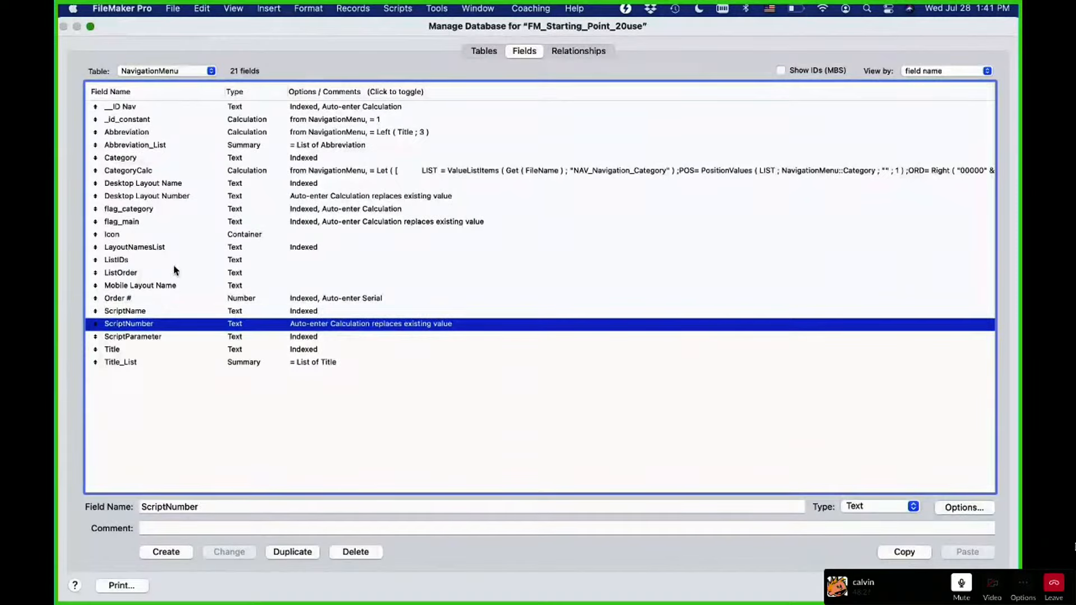
pyautogui.click(147, 199)
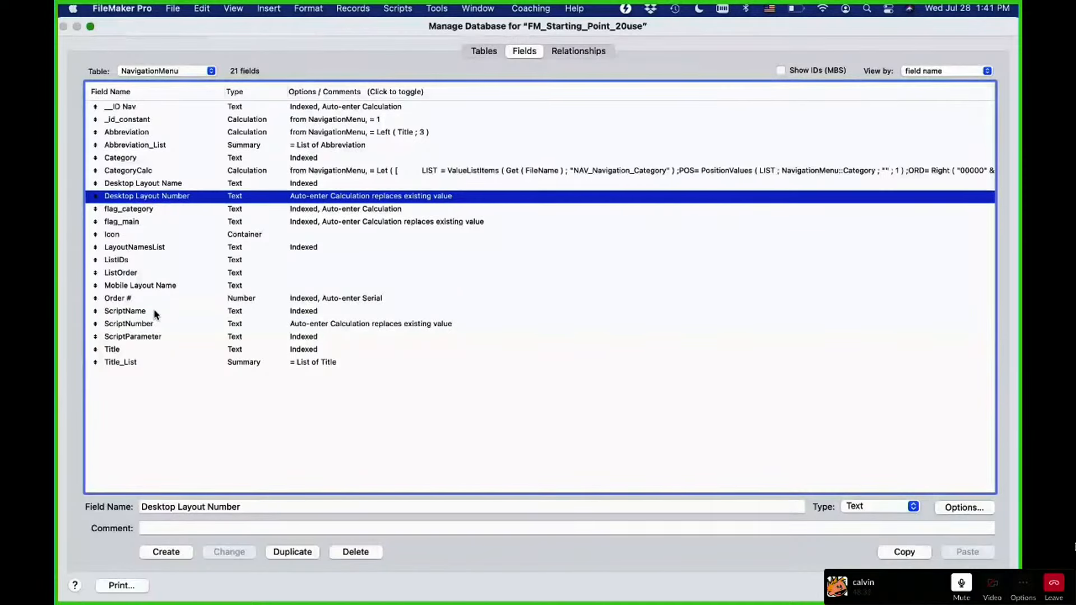
pyautogui.click(143, 348)
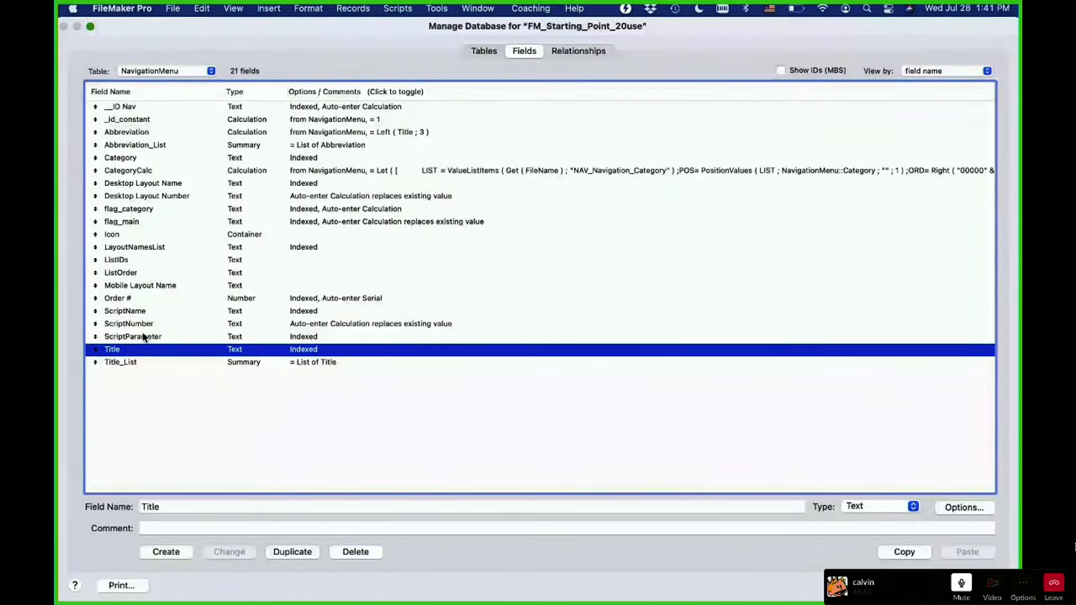
pyautogui.press('Down')
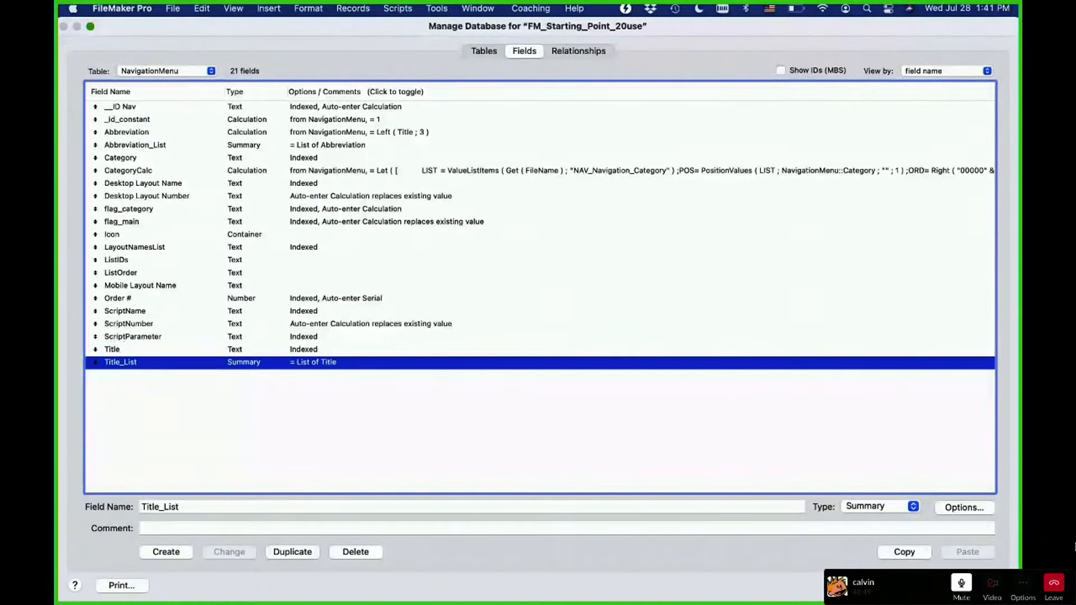
pyautogui.press('Return')
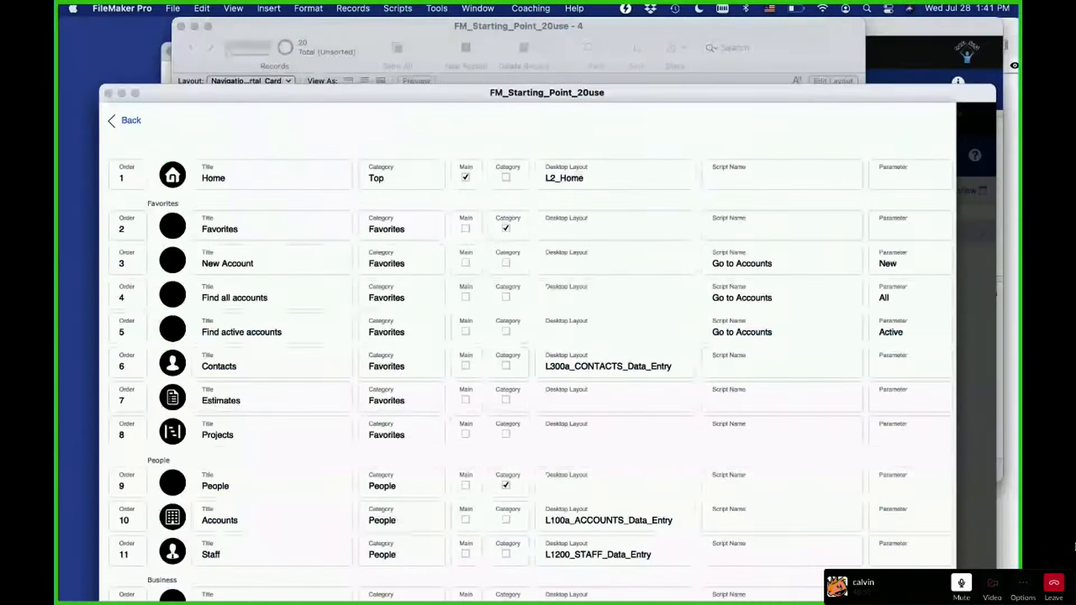
# Return from the management list to the navigation list card and go to Accounts
pyautogui.click(135, 120)
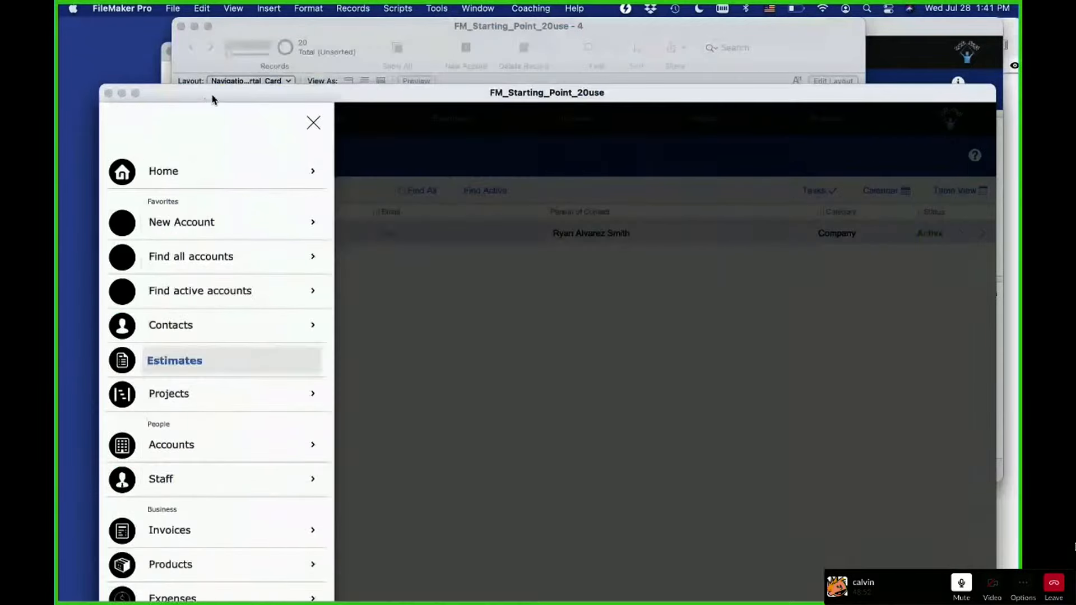
pyautogui.moveTo(212, 98); pyautogui.dragTo(181, 12)
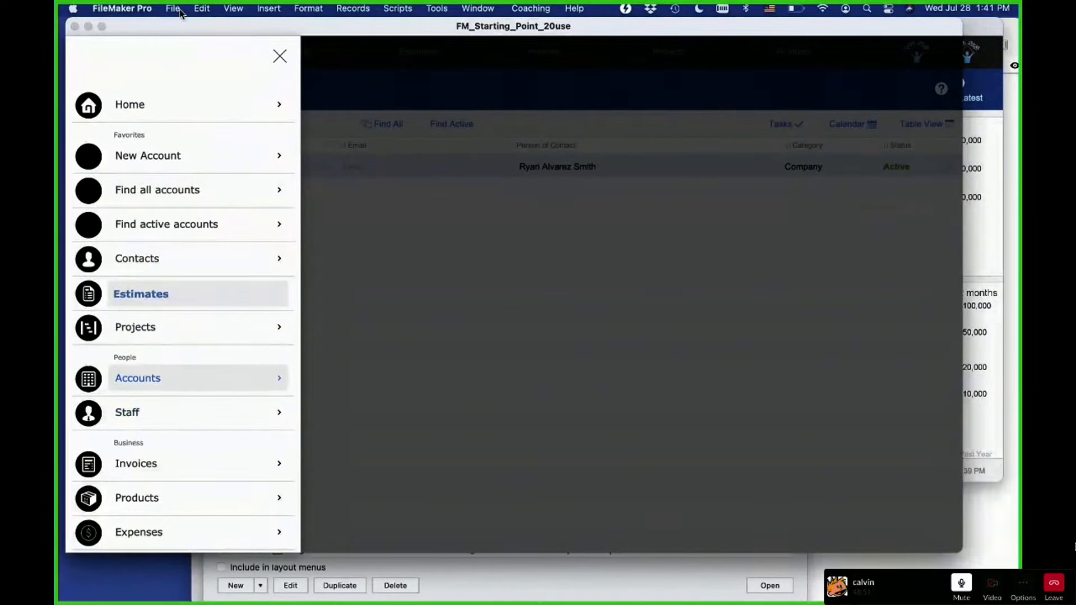
pyautogui.press('Return')
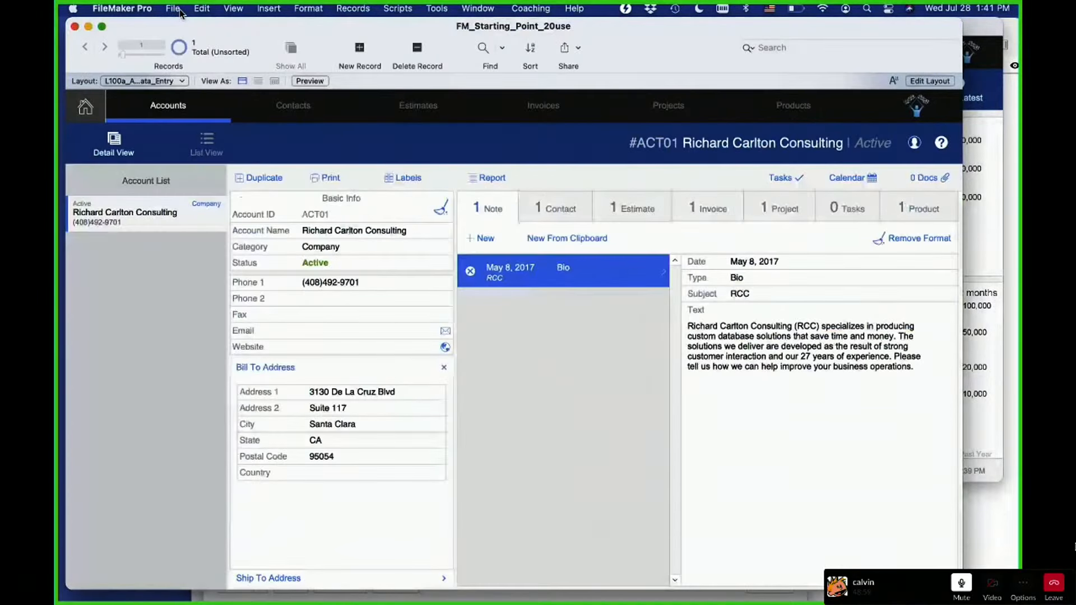
# Look through the navigation list card over the Accounts layout, then open the NavigationMenu fields in Manage Database
pyautogui.press('super+o')
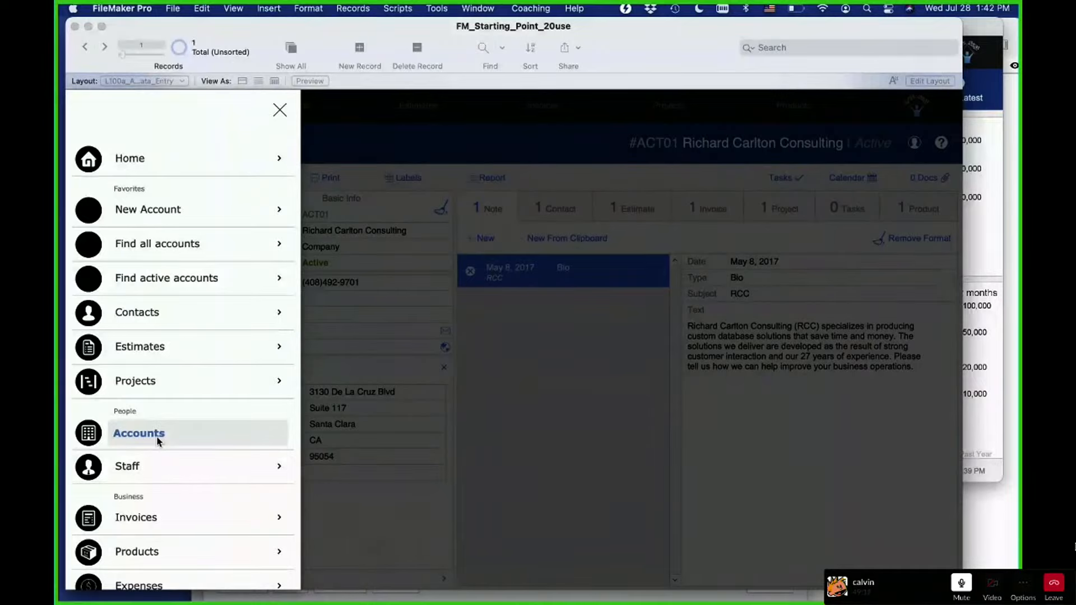
pyautogui.scroll(-5, 157, 441)
pyautogui.scroll(5, 157, 442)
pyautogui.press('super+shift+d')
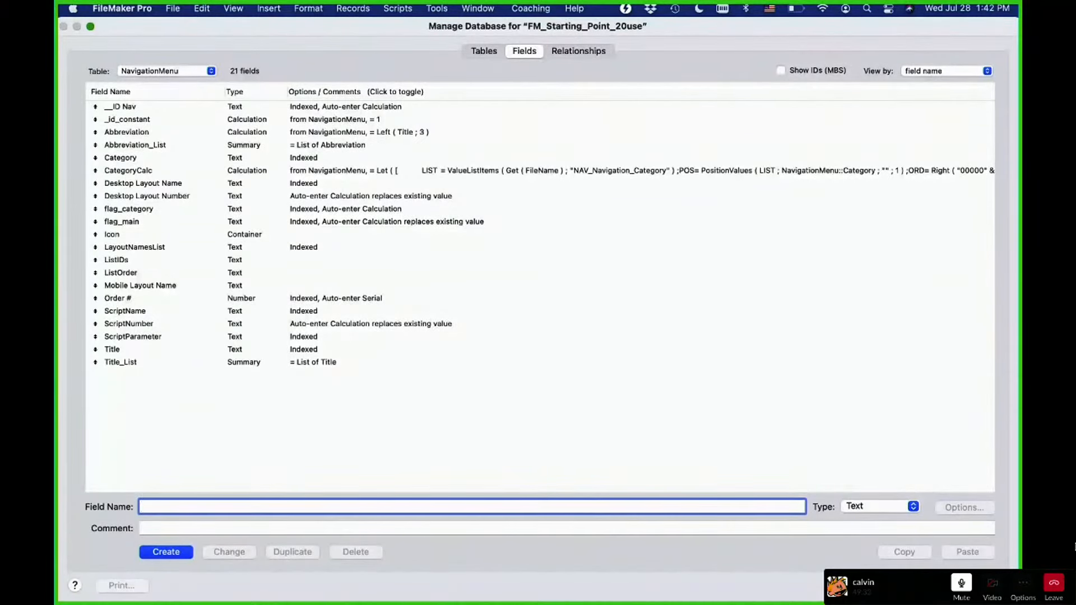
# Close Manage Database, then bring the FM Launch Pad window into view and examine the selected user's layout access privileges
pyautogui.press('Escape')
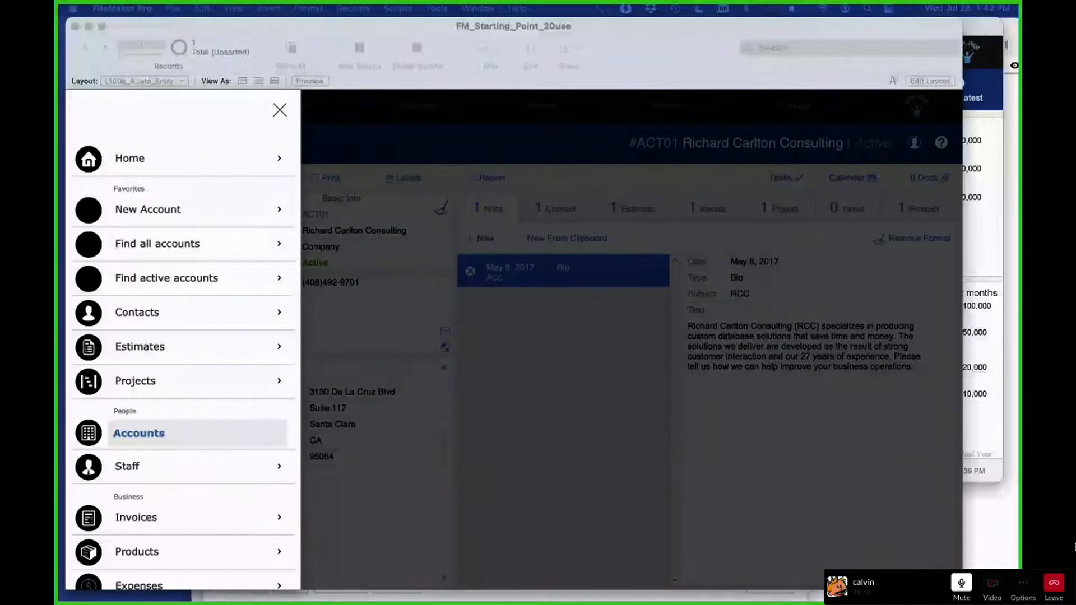
pyautogui.scroll(2, 195, 336)
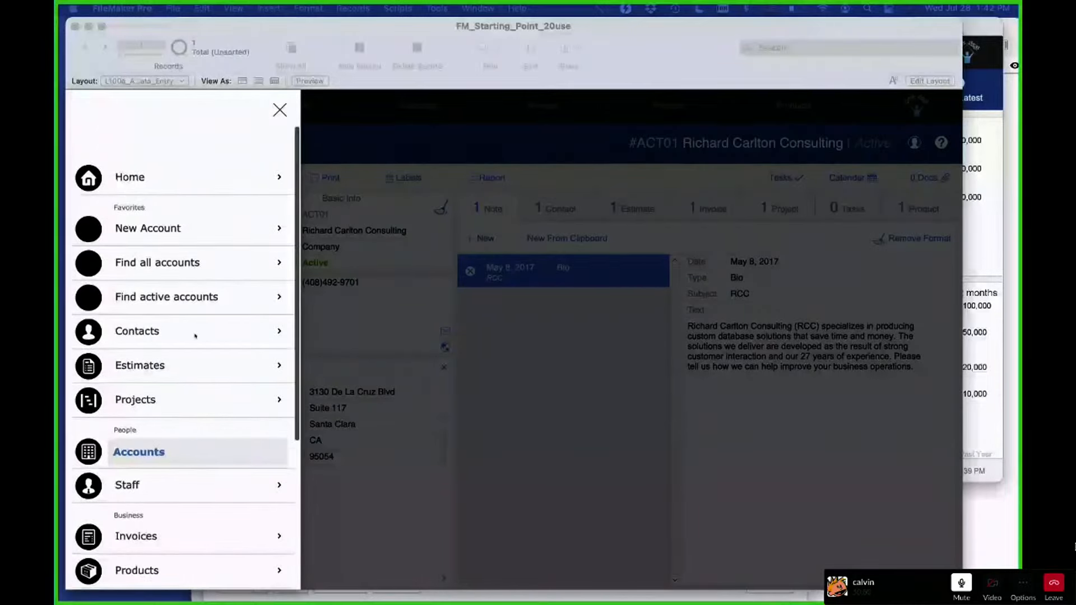
pyautogui.scroll(-2, 195, 336)
pyautogui.moveTo(335, 594); pyautogui.dragTo(335, 447)
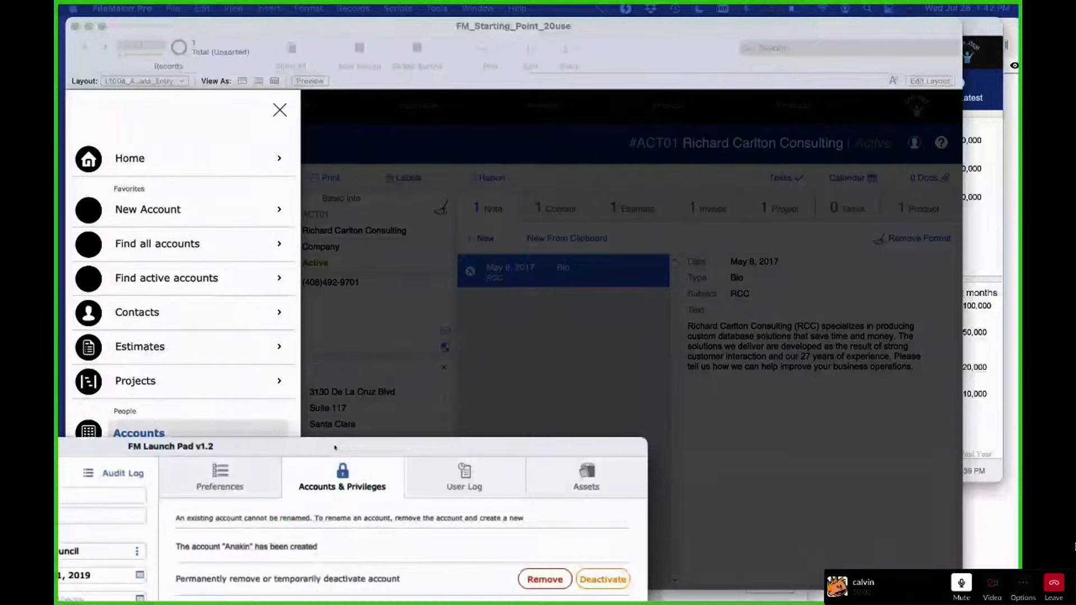
pyautogui.moveTo(335, 446); pyautogui.dragTo(537, 34)
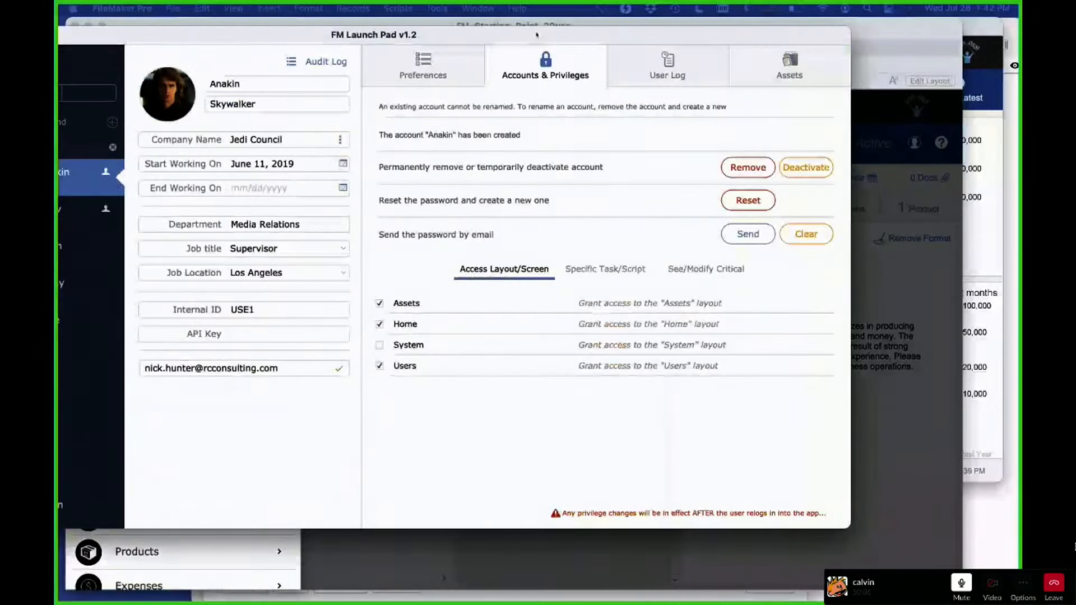
pyautogui.moveTo(537, 34); pyautogui.dragTo(853, 70)
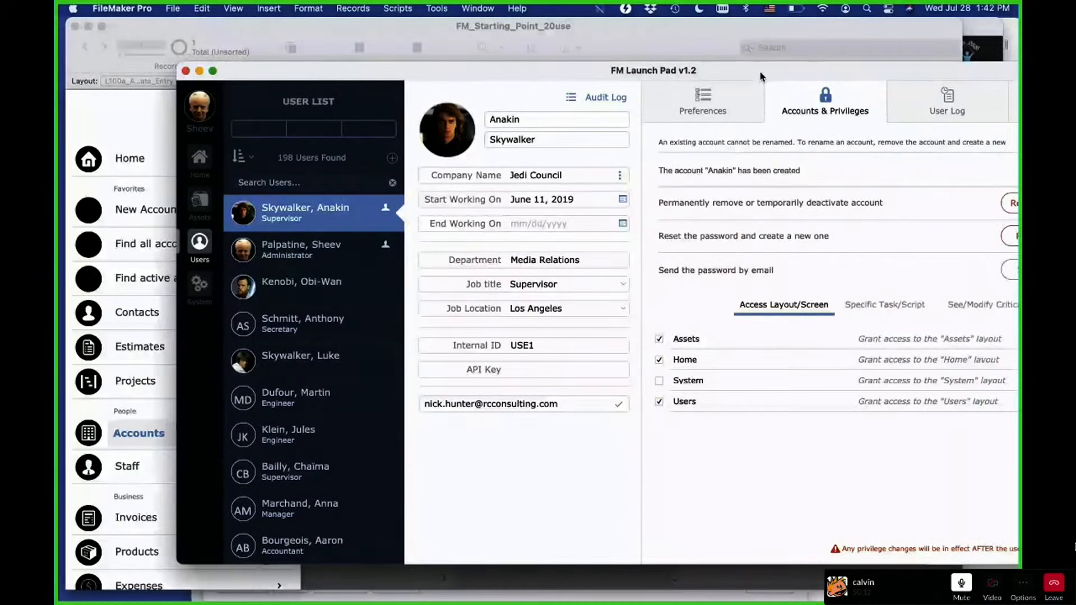
pyautogui.moveTo(759, 70); pyautogui.dragTo(339, 76)
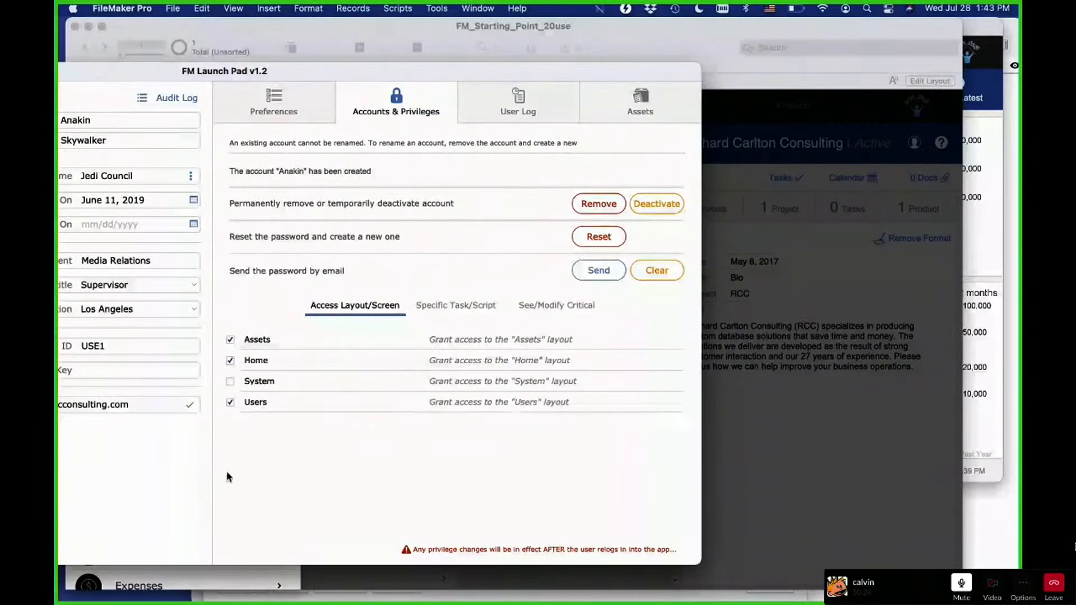
pyautogui.moveTo(381, 76); pyautogui.dragTo(699, 34)
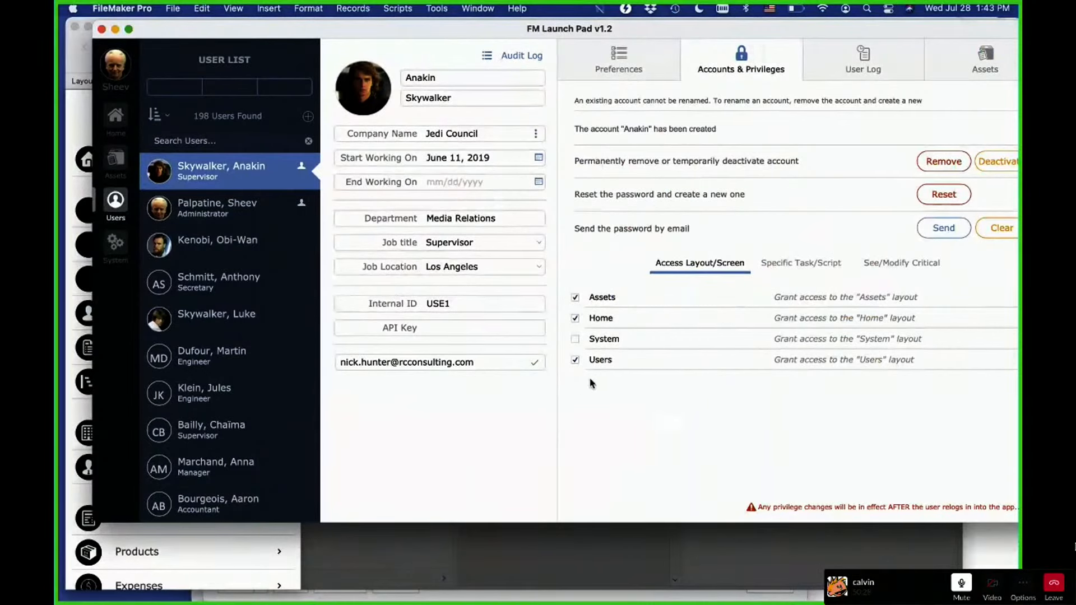
# Switch to FM_Starting_Point_20use, look at the navigation management list, and return to the navigation list card
pyautogui.click(83, 147)
pyautogui.scroll(-5, 197, 343)
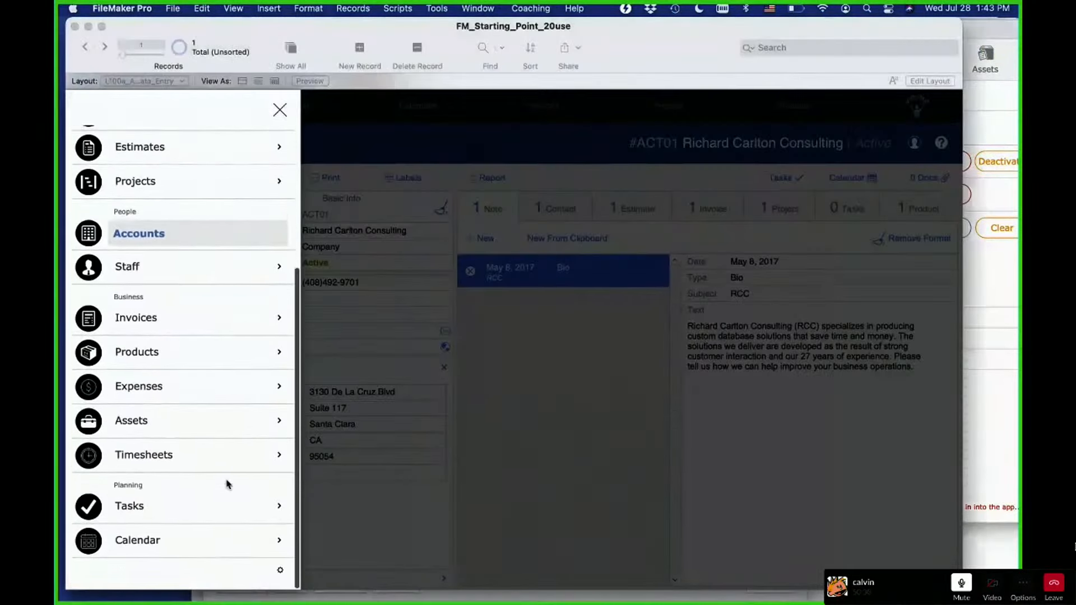
pyautogui.click(280, 581)
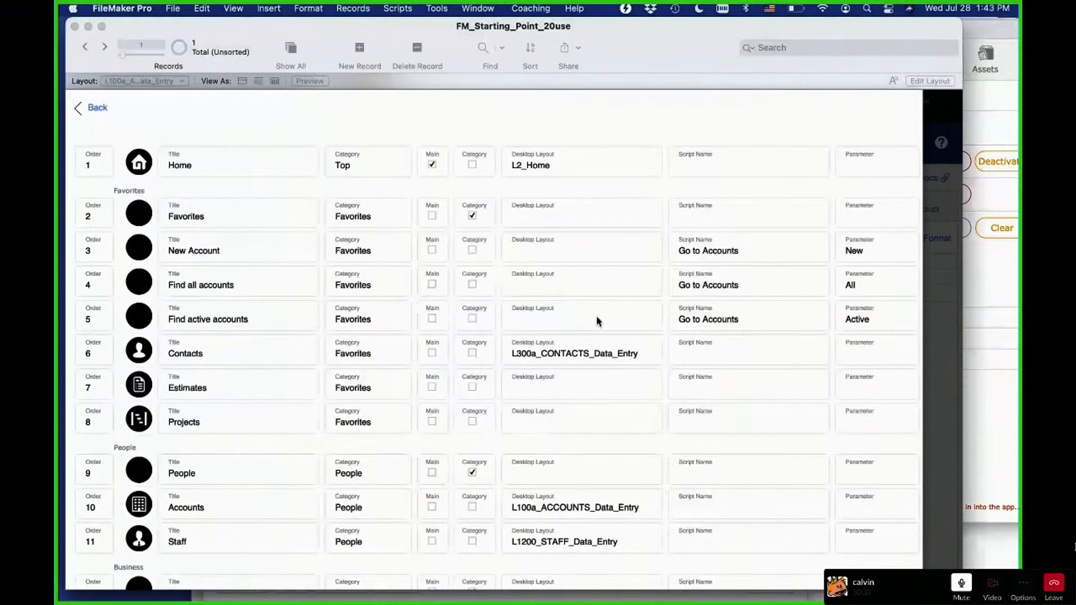
pyautogui.click(87, 110)
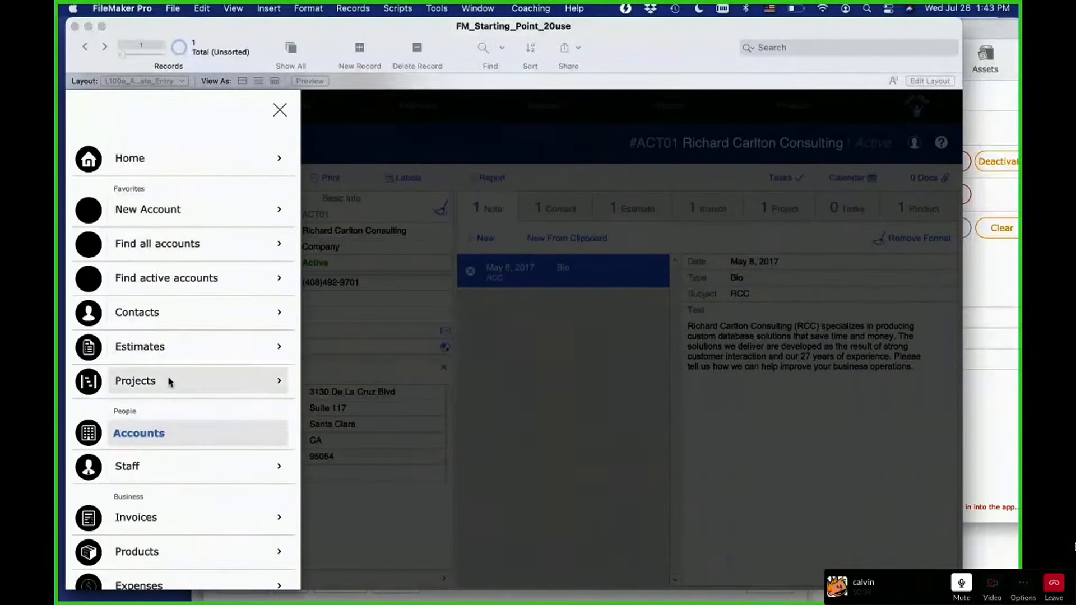
pyautogui.scroll(-4, 168, 380)
pyautogui.scroll(5, 168, 381)
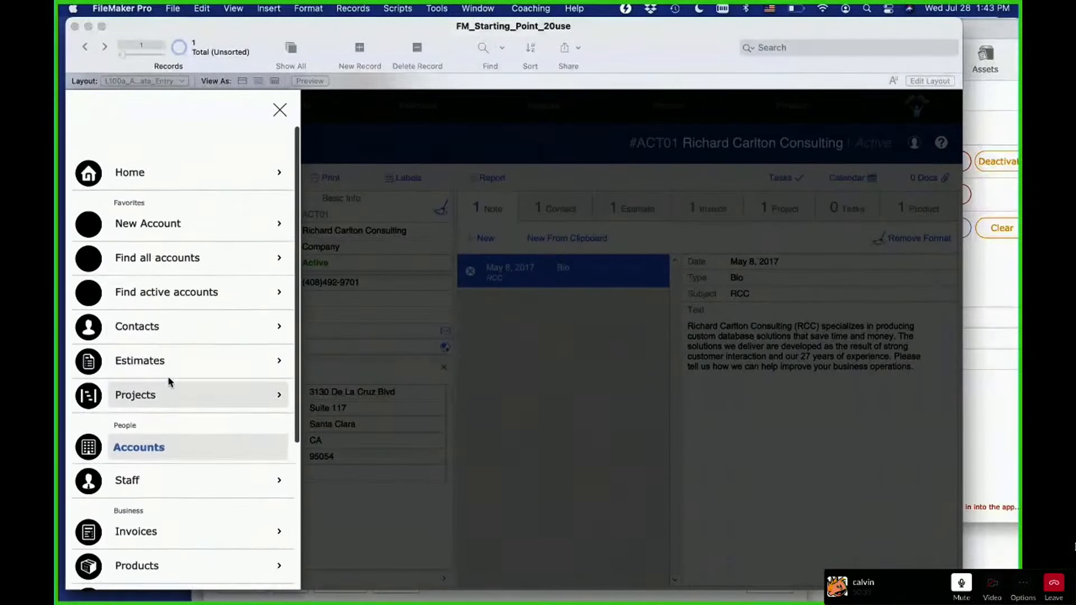
# Switch to FM Launch Pad and examine the _IDf Privilege field of the XREF1_Privileges | Users table in Manage Database
pyautogui.click(973, 31)
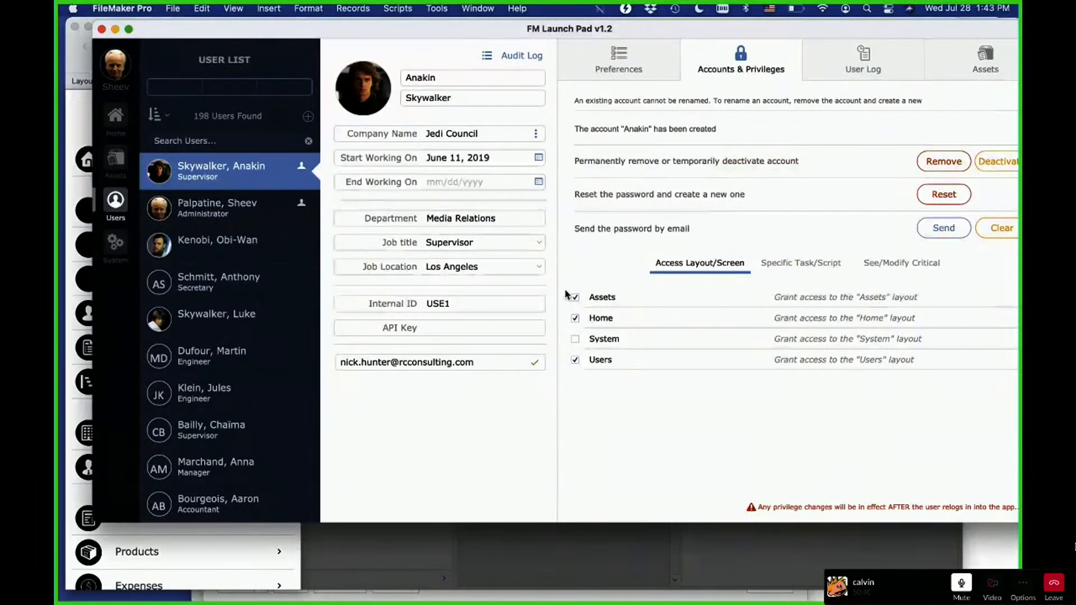
pyautogui.press('super+shift+d')
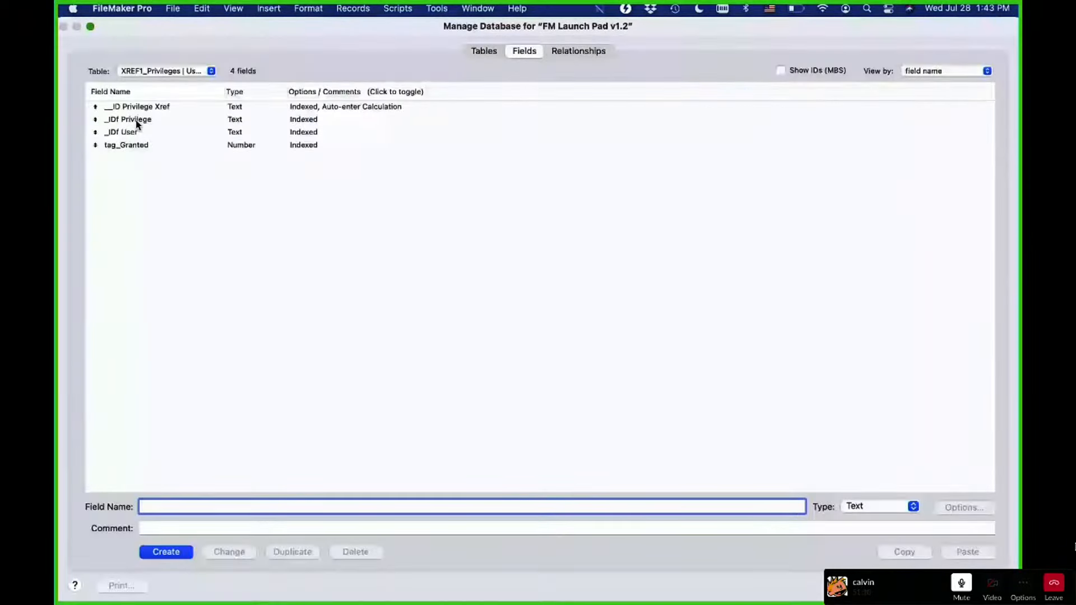
pyautogui.click(160, 72)
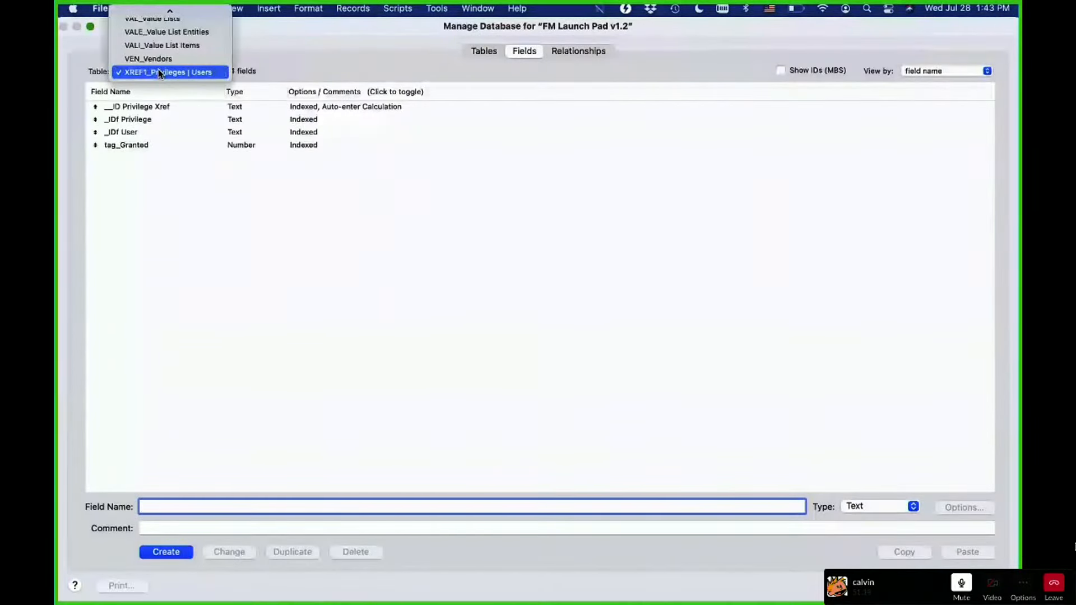
pyautogui.click(198, 206)
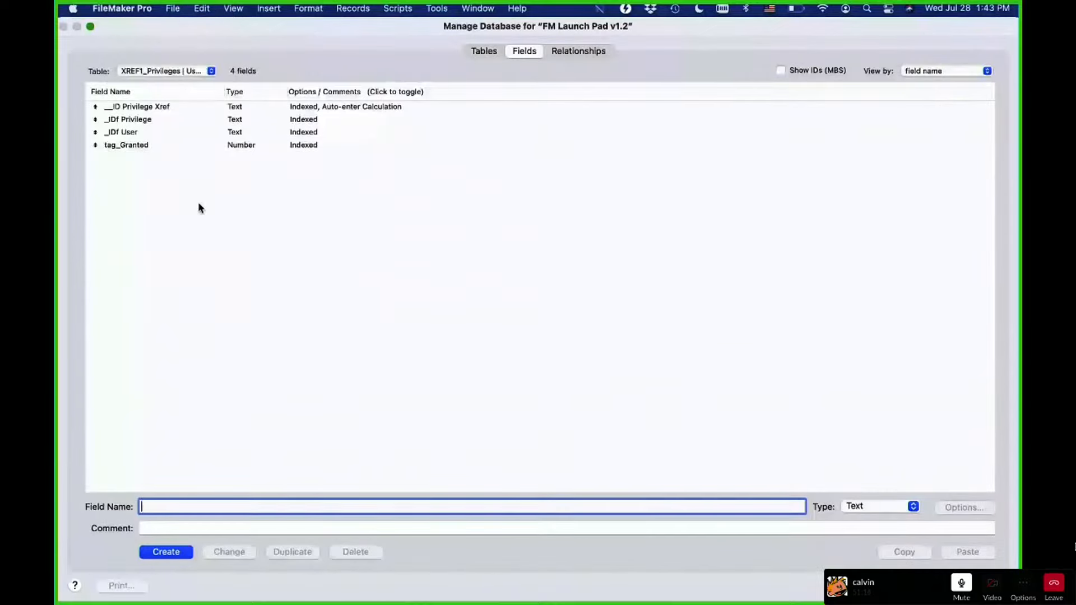
pyautogui.click(136, 120)
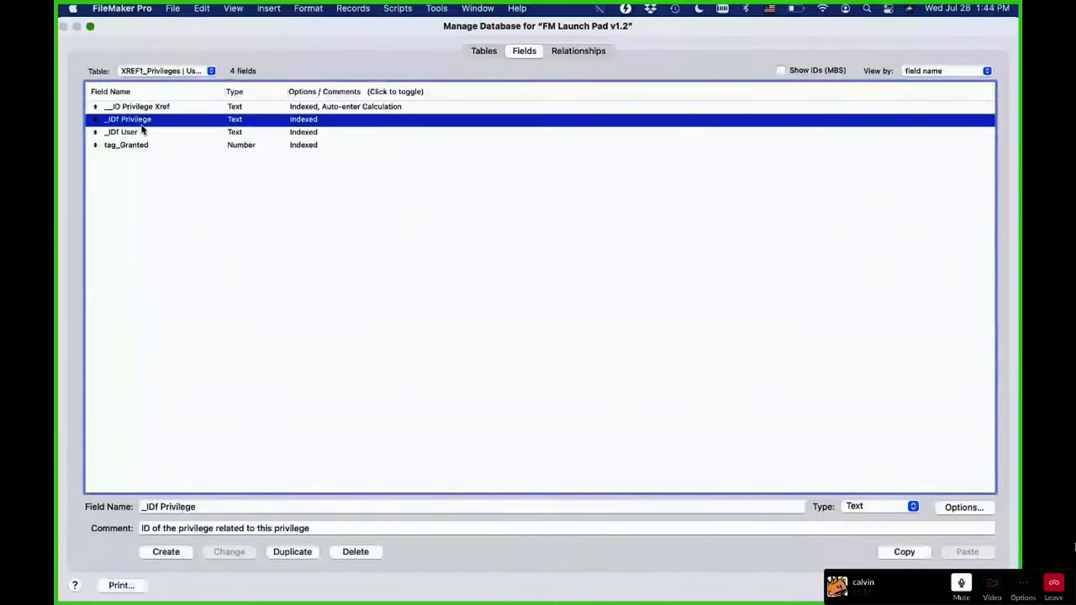
pyautogui.click(890, 11)
pyautogui.click(720, 85)
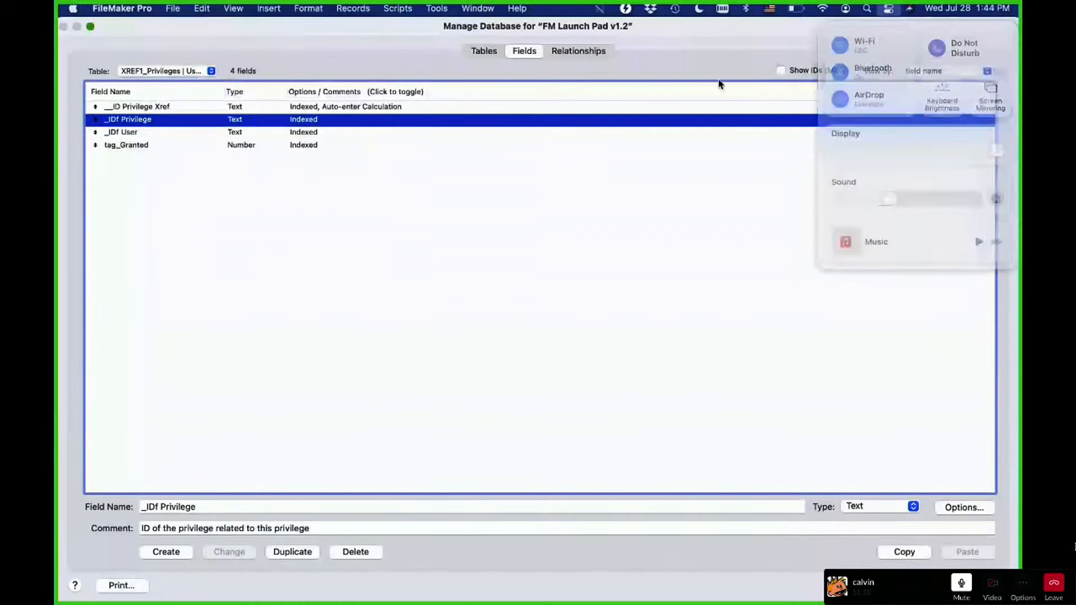
pyautogui.moveTo(774, 41); pyautogui.dragTo(789, 408)
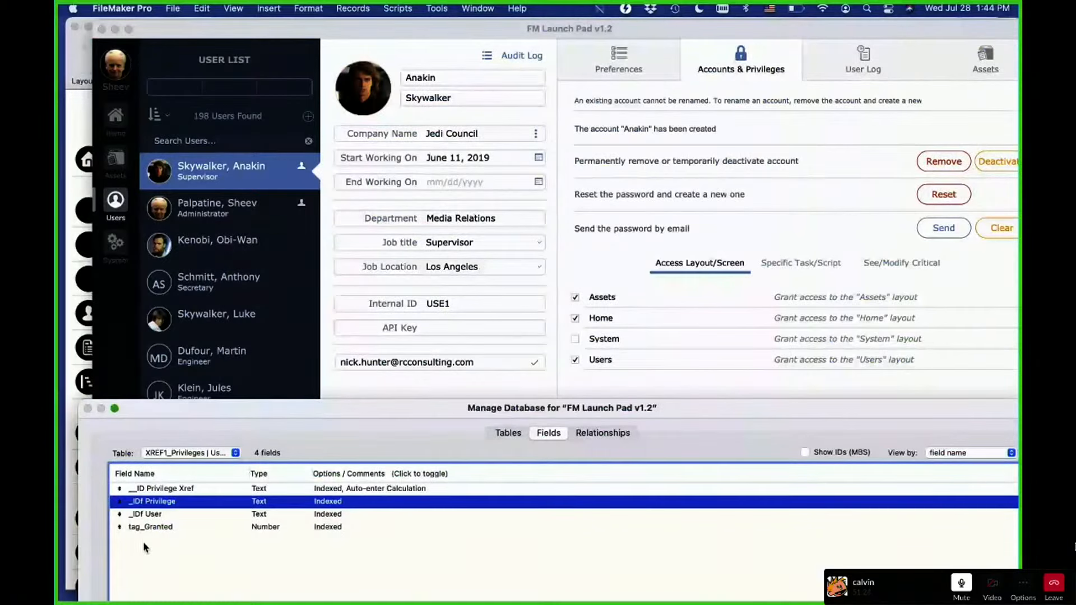
pyautogui.doubleClick(187, 415)
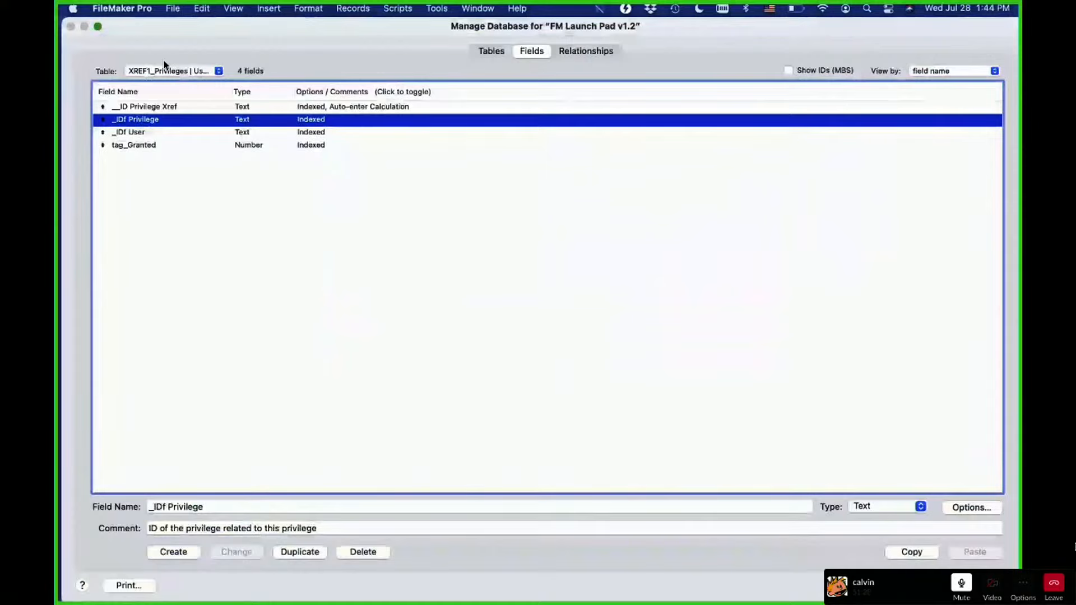
# View the fields of the NAV_Navigation Menu table, then return to the XREF1_Privileges | Users table
pyautogui.click(165, 68)
pyautogui.click(168, 230)
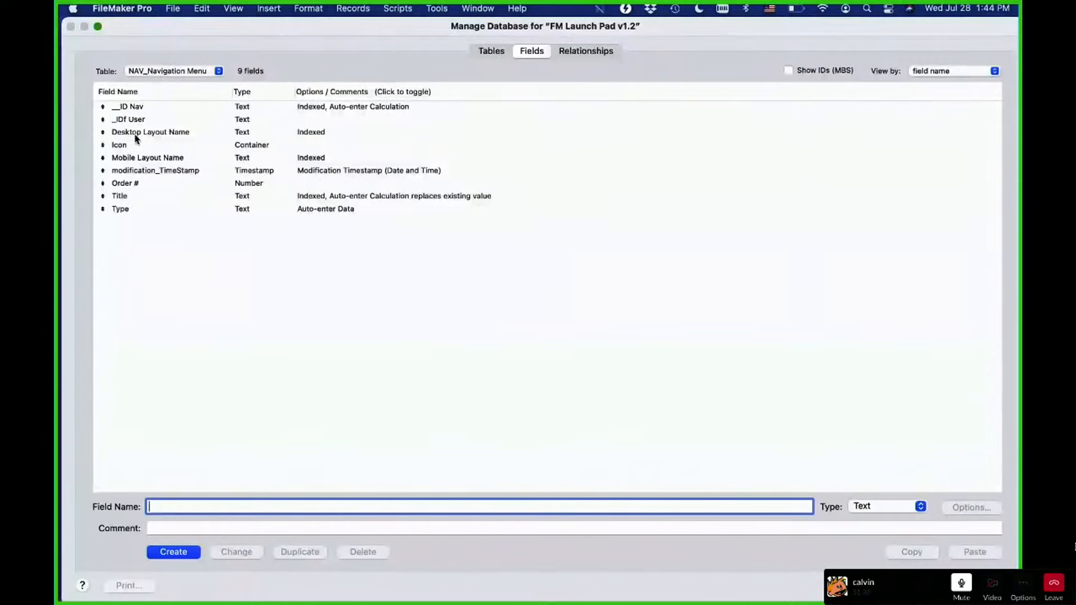
pyautogui.click(155, 72)
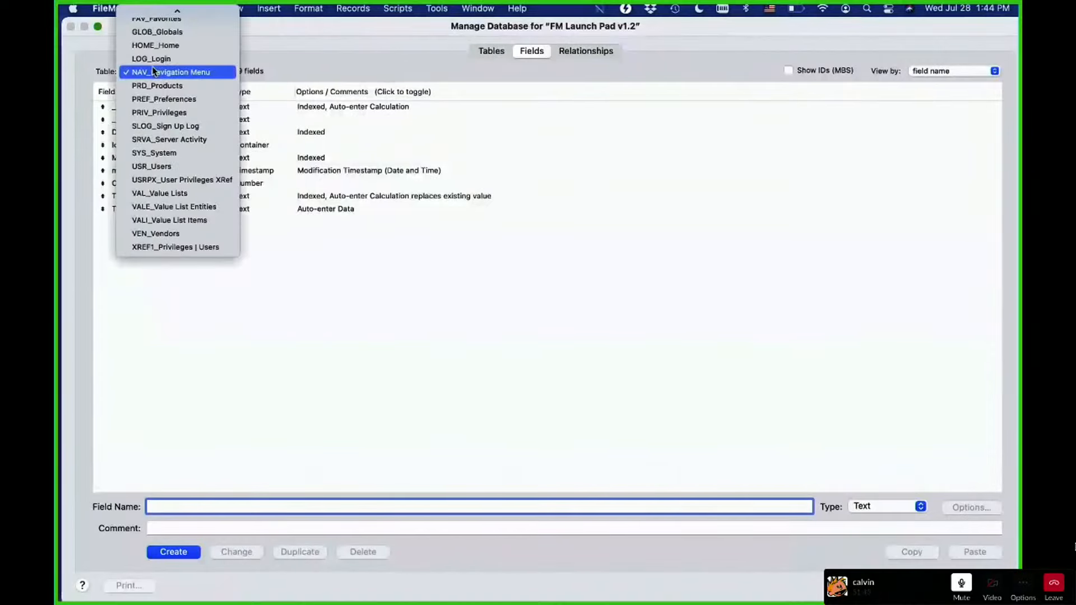
pyautogui.click(159, 248)
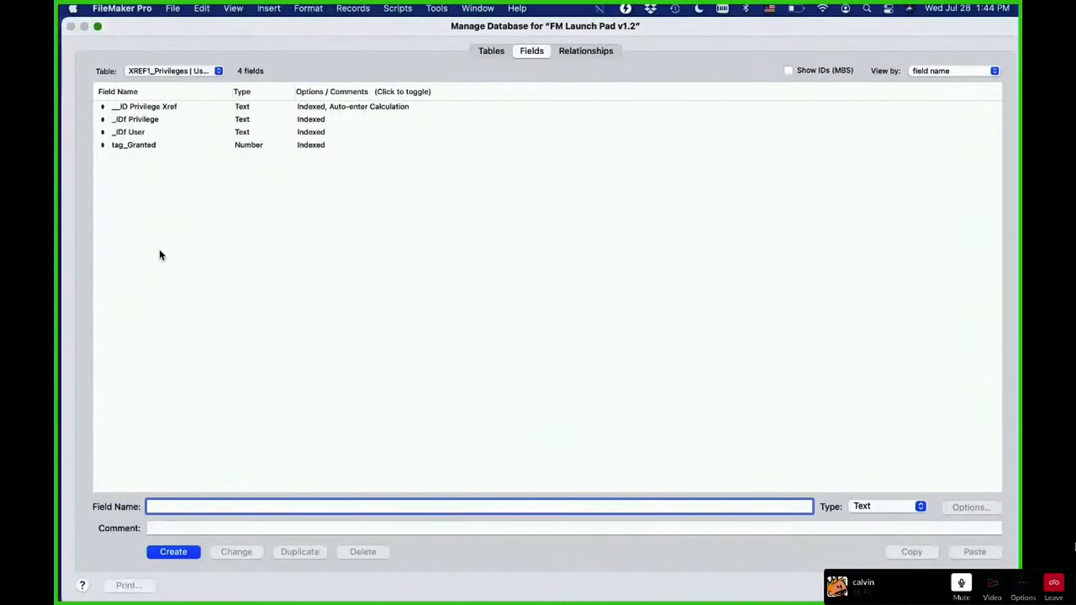
# Examine the _IDf Nav field of the PRIV_Privileges table, then leave Manage Database without saving changes
pyautogui.click(174, 71)
pyautogui.scroll(5, 173, 70)
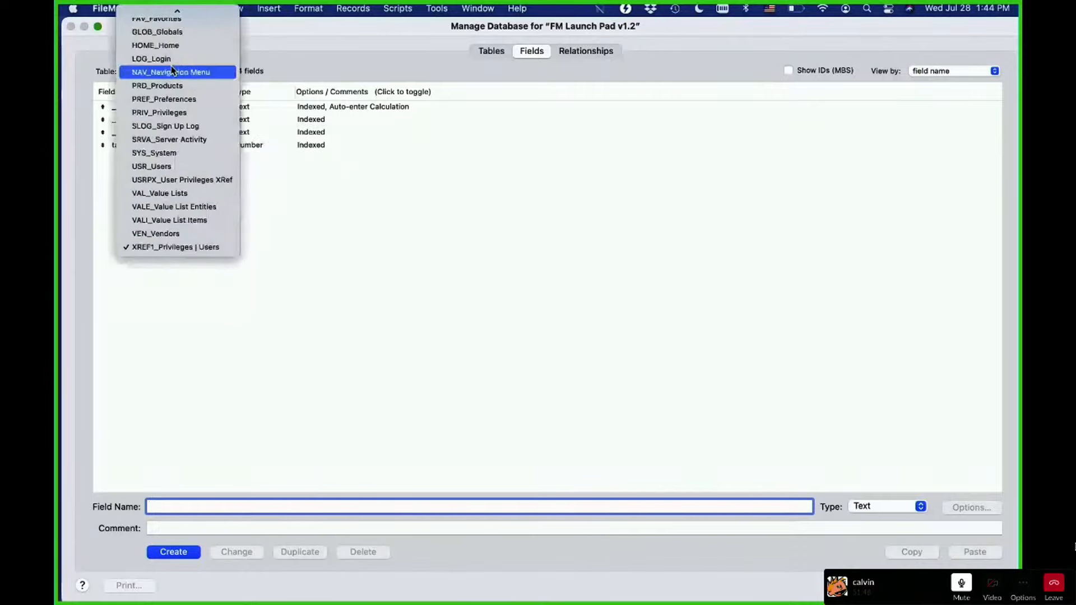
pyautogui.scroll(3, 171, 66)
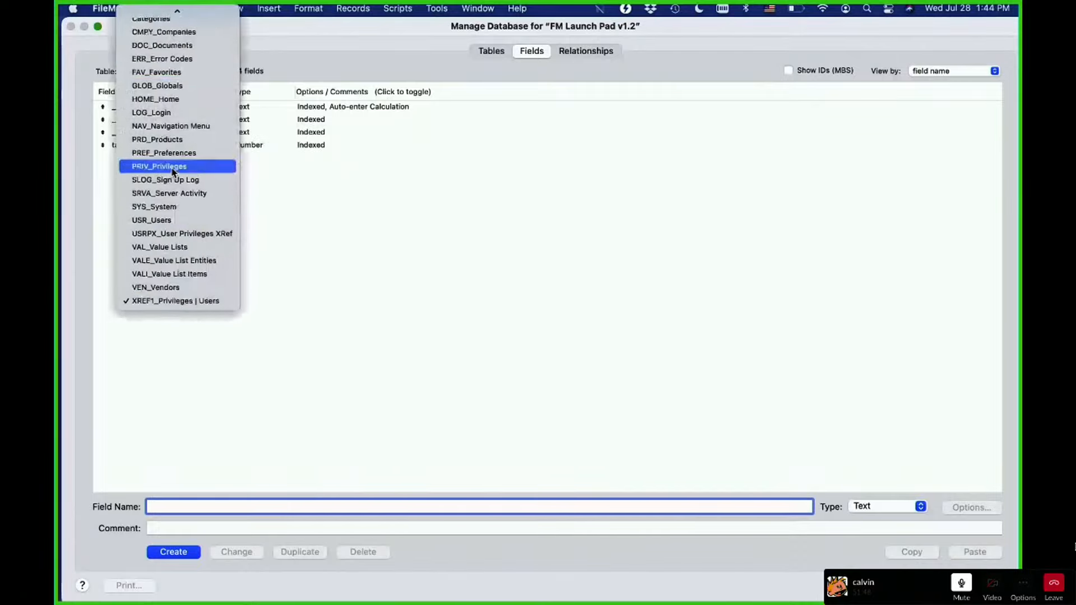
pyautogui.click(173, 168)
pyautogui.click(189, 73)
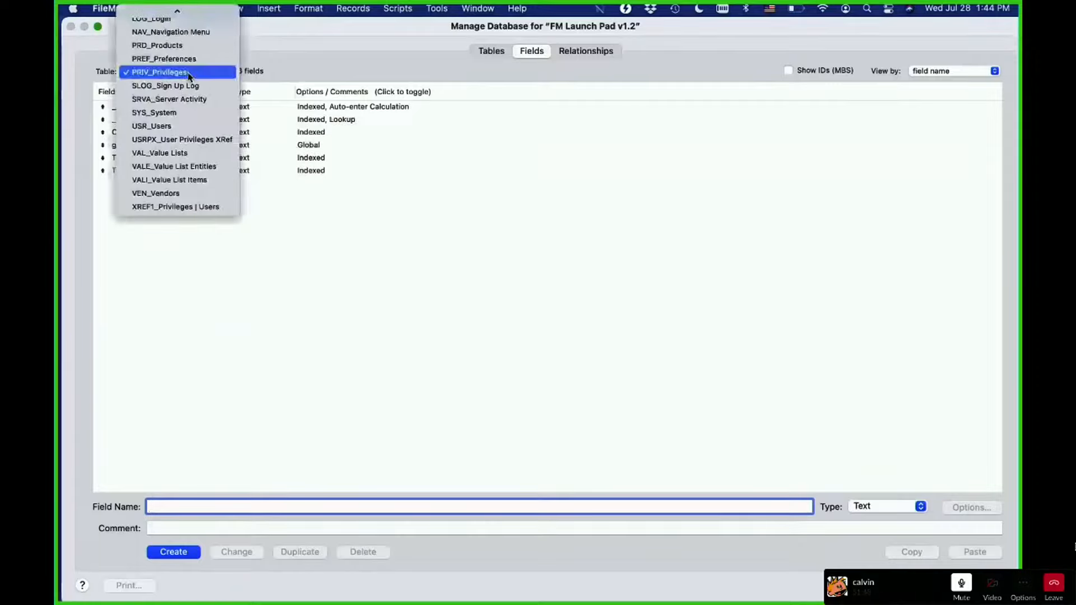
pyautogui.click(189, 74)
pyautogui.click(162, 76)
pyautogui.click(179, 75)
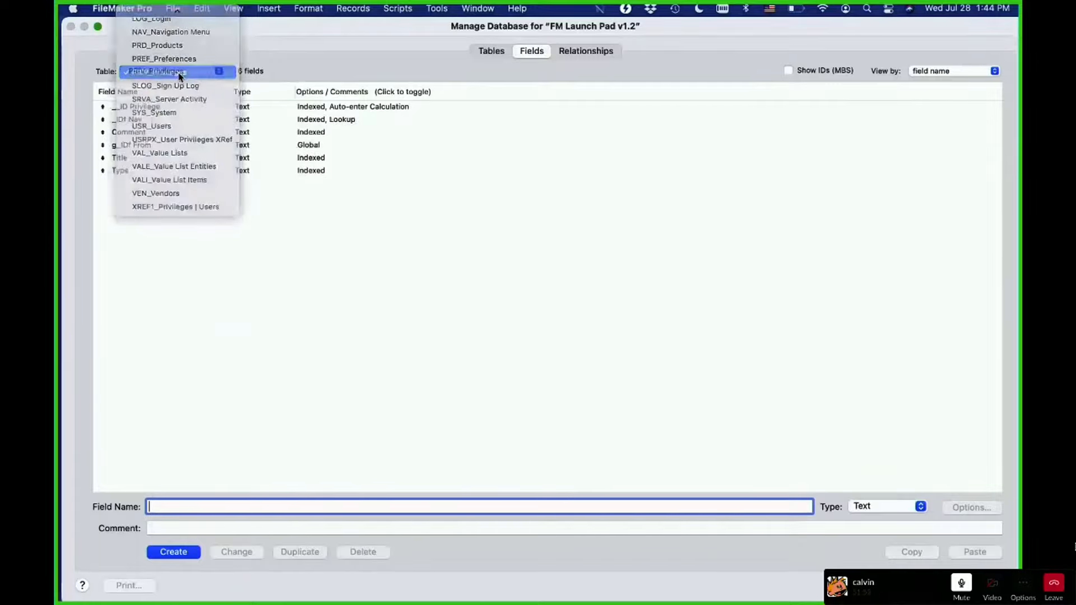
pyautogui.click(138, 120)
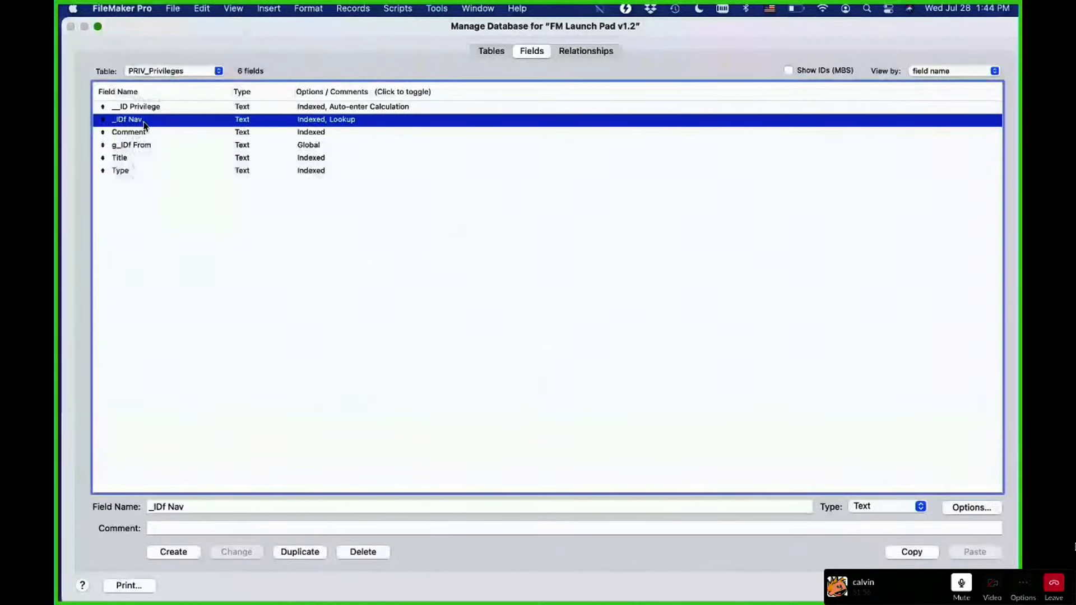
pyautogui.doubleClick(883, 30)
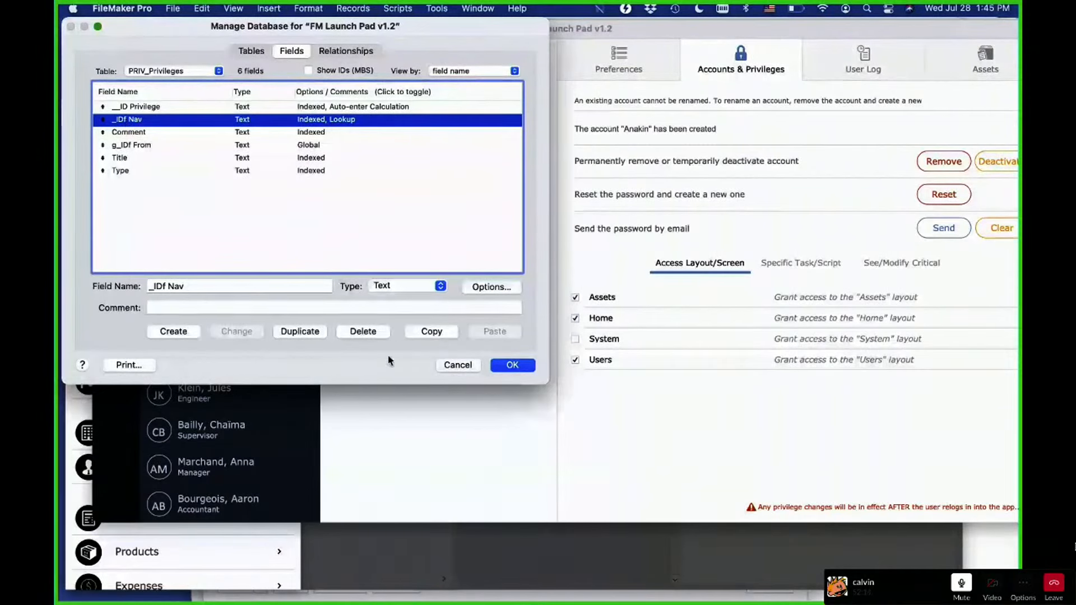
pyautogui.click(457, 364)
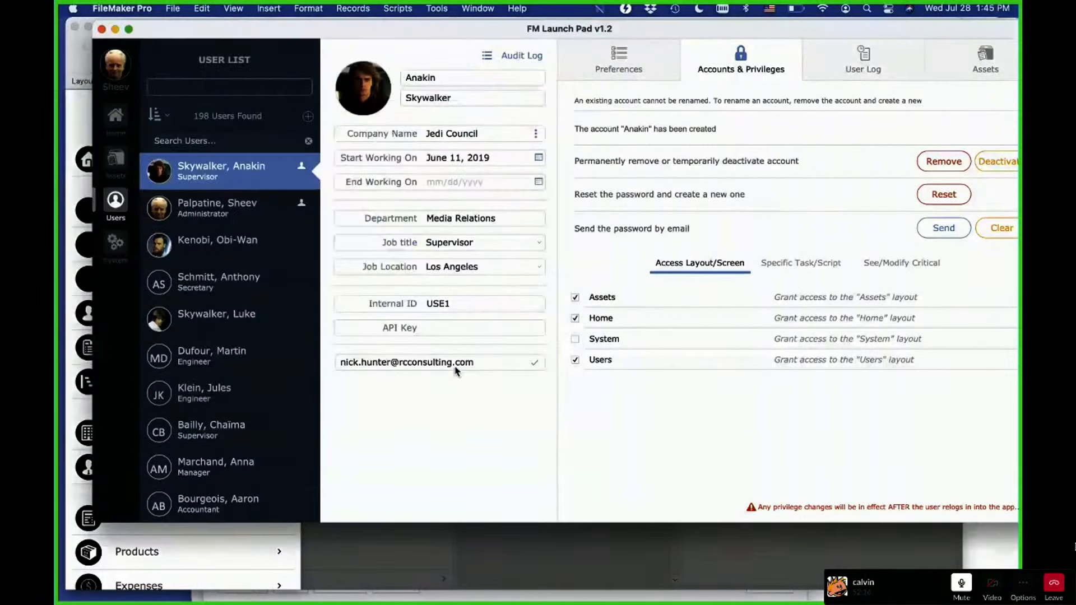
# Open the Data Viewer and inspect the full value of the $$navigation_menu_IDs variable
pyautogui.click(437, 9)
pyautogui.click(439, 55)
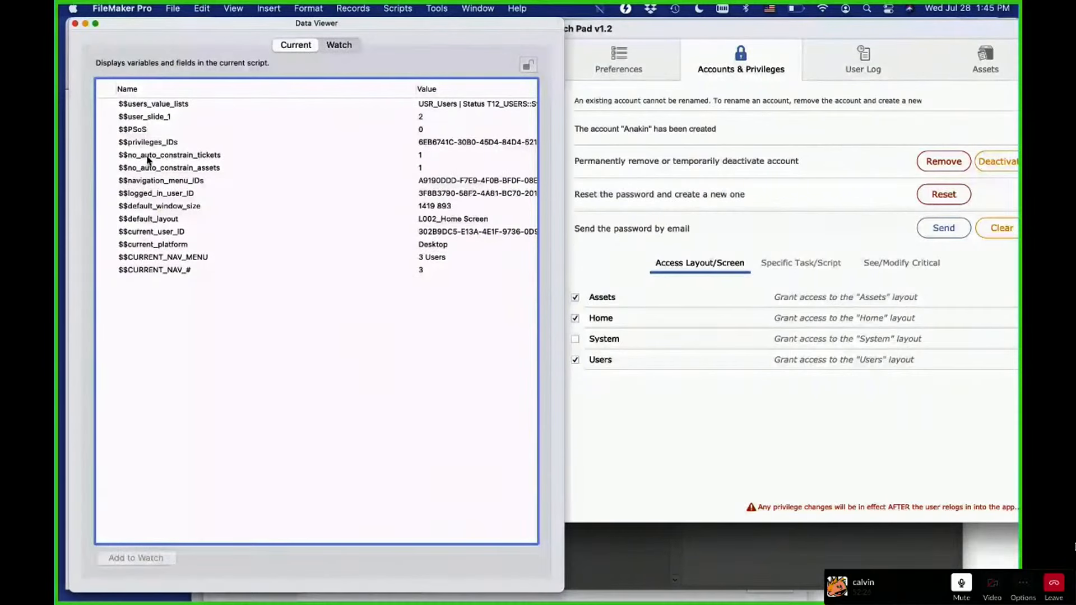
pyautogui.click(170, 245)
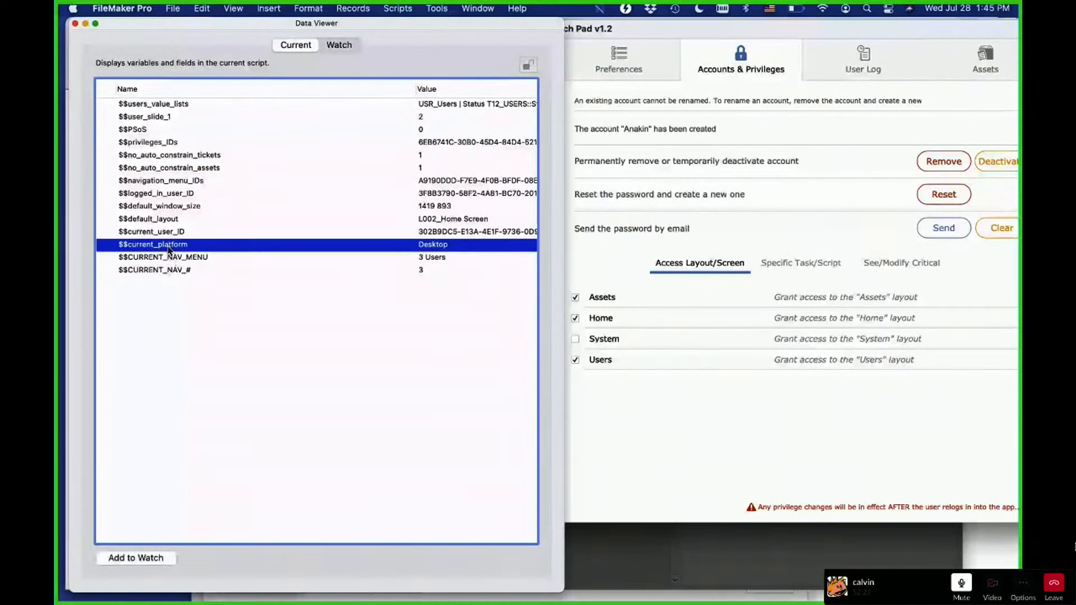
pyautogui.press('Up')
pyautogui.press('Up')
pyautogui.press('Up')
pyautogui.press('Up')
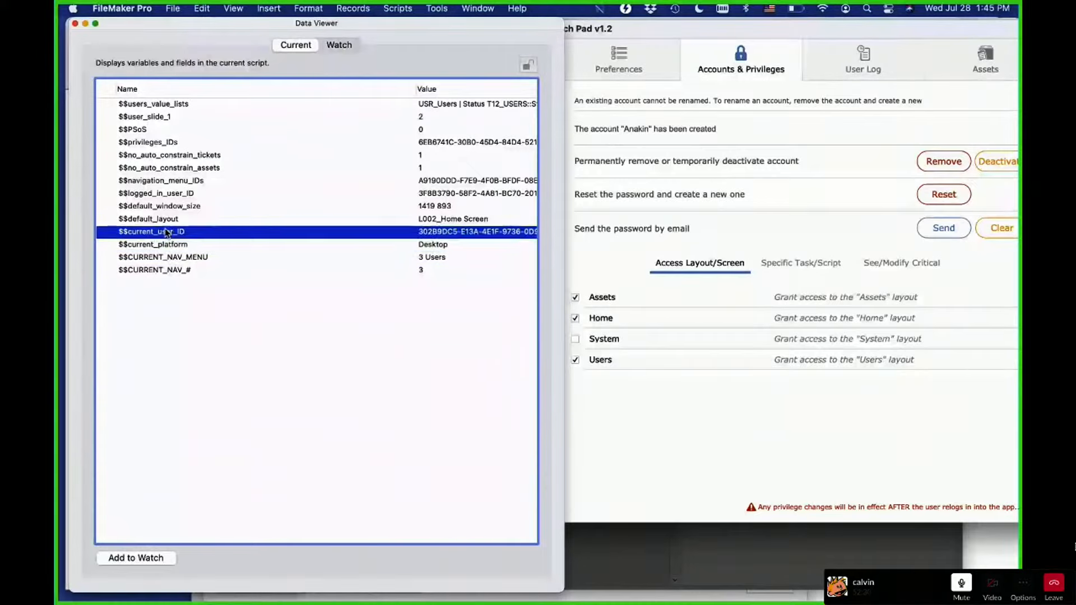
pyautogui.doubleClick(222, 180)
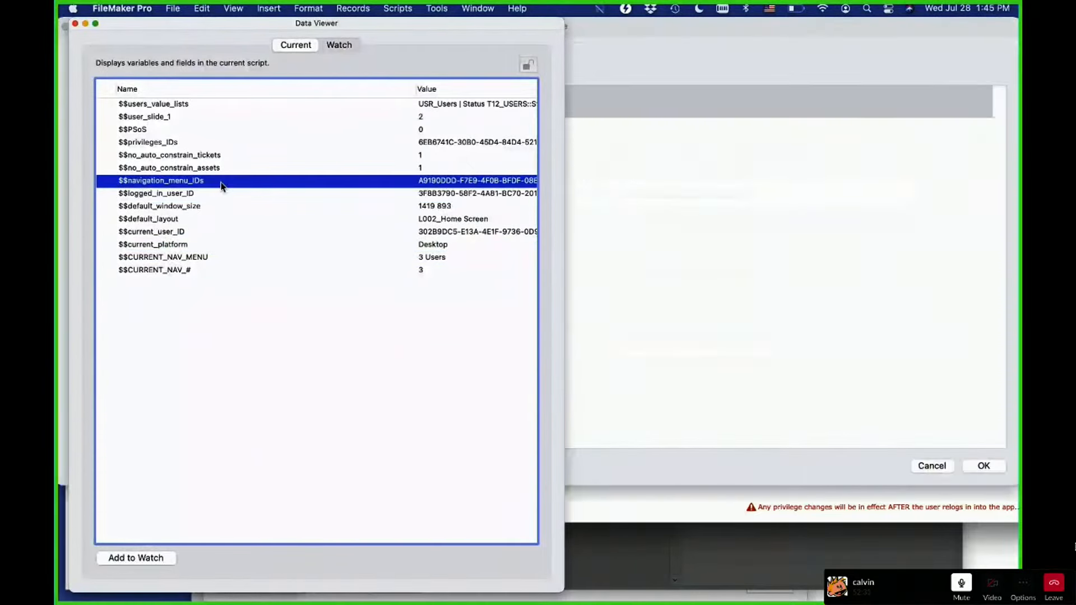
pyautogui.moveTo(326, 162); pyautogui.dragTo(64, 6)
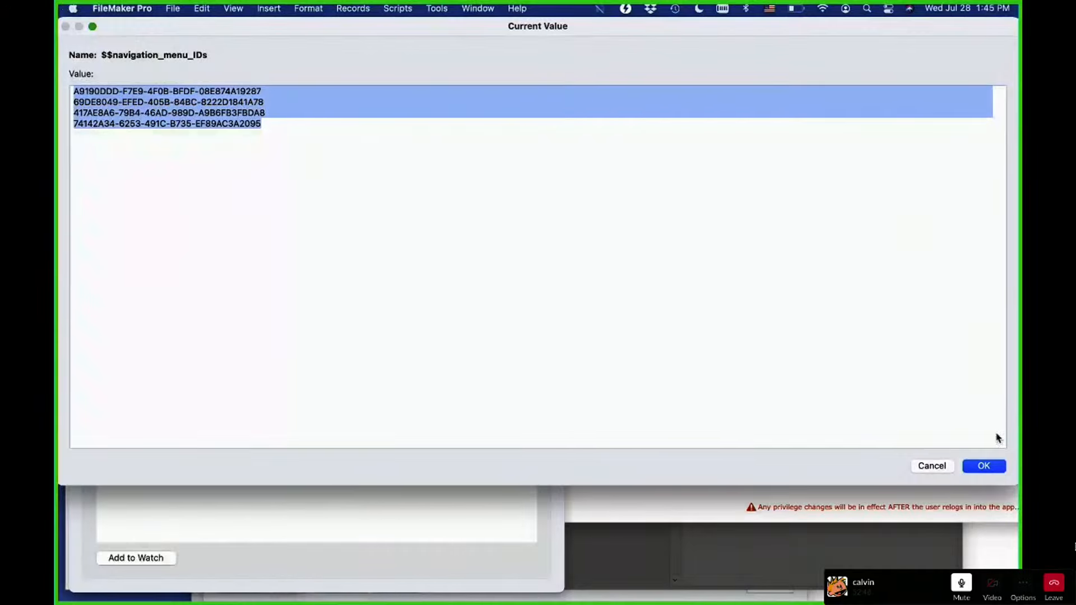
pyautogui.click(989, 469)
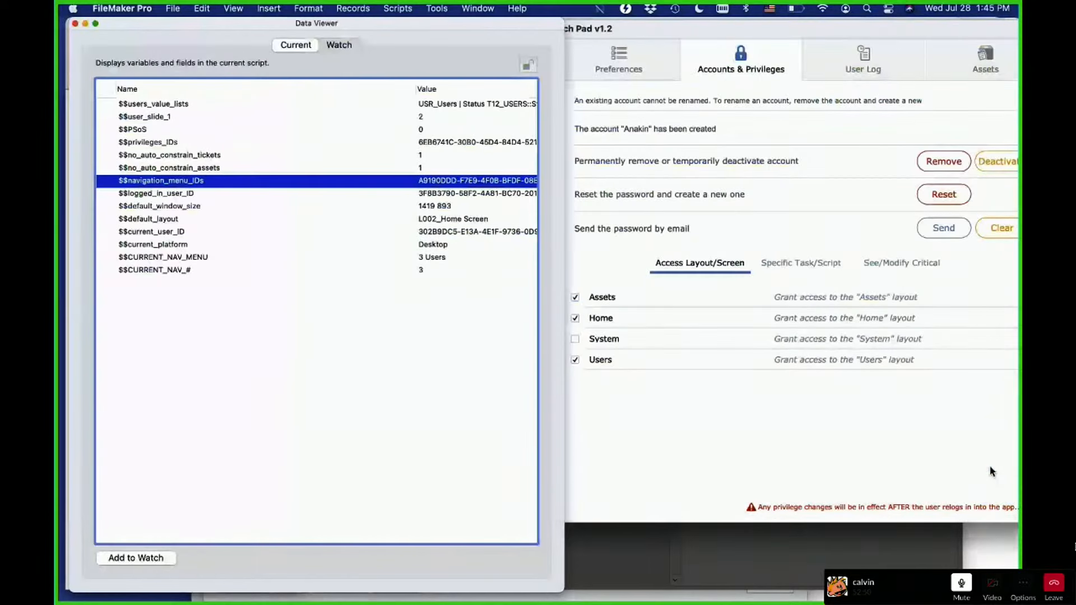
# Close the Data Viewer and the FM Launch Pad window, then reposition the FM_Starting_Point_20use window
pyautogui.click(75, 23)
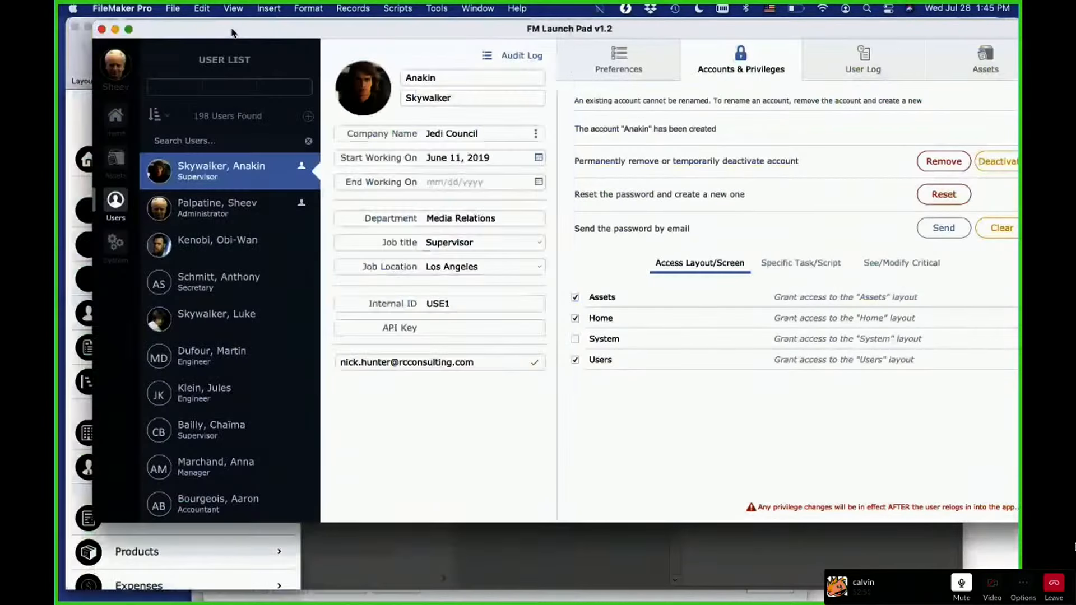
pyautogui.press('super+w')
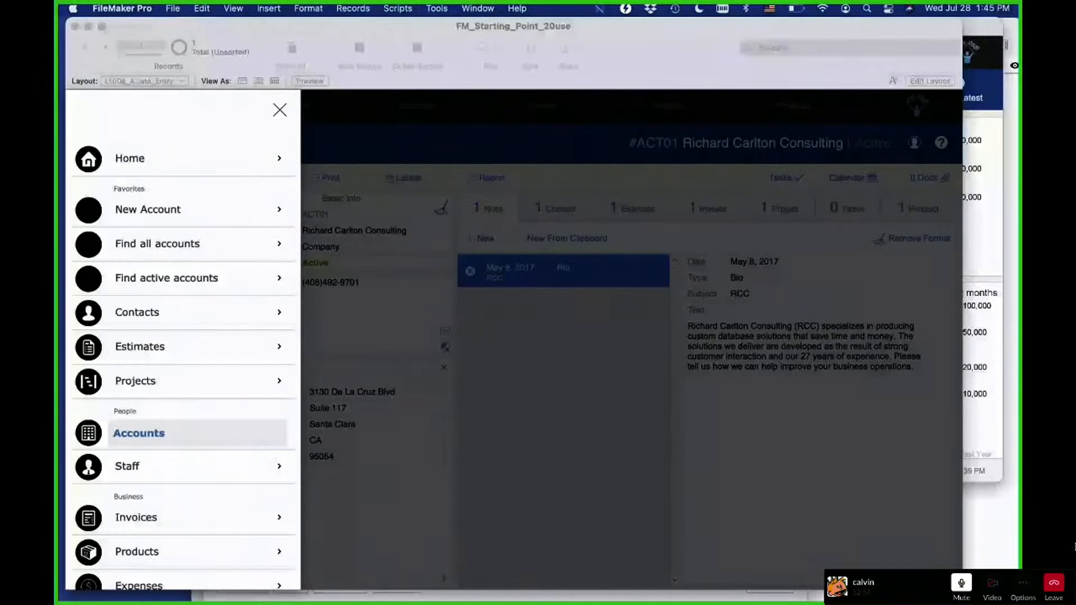
pyautogui.moveTo(520, 26); pyautogui.dragTo(563, 26)
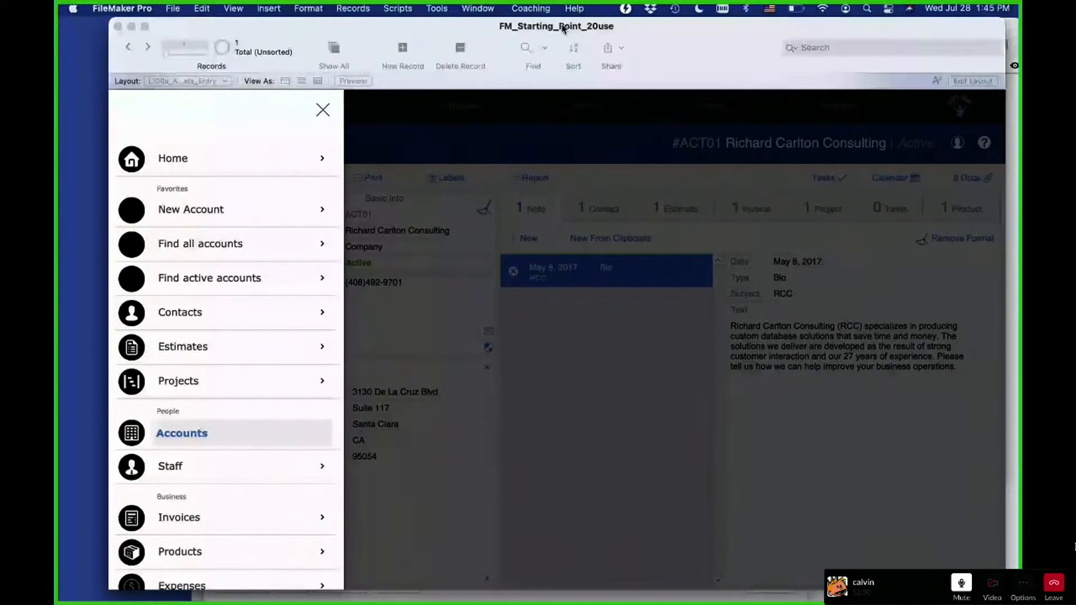